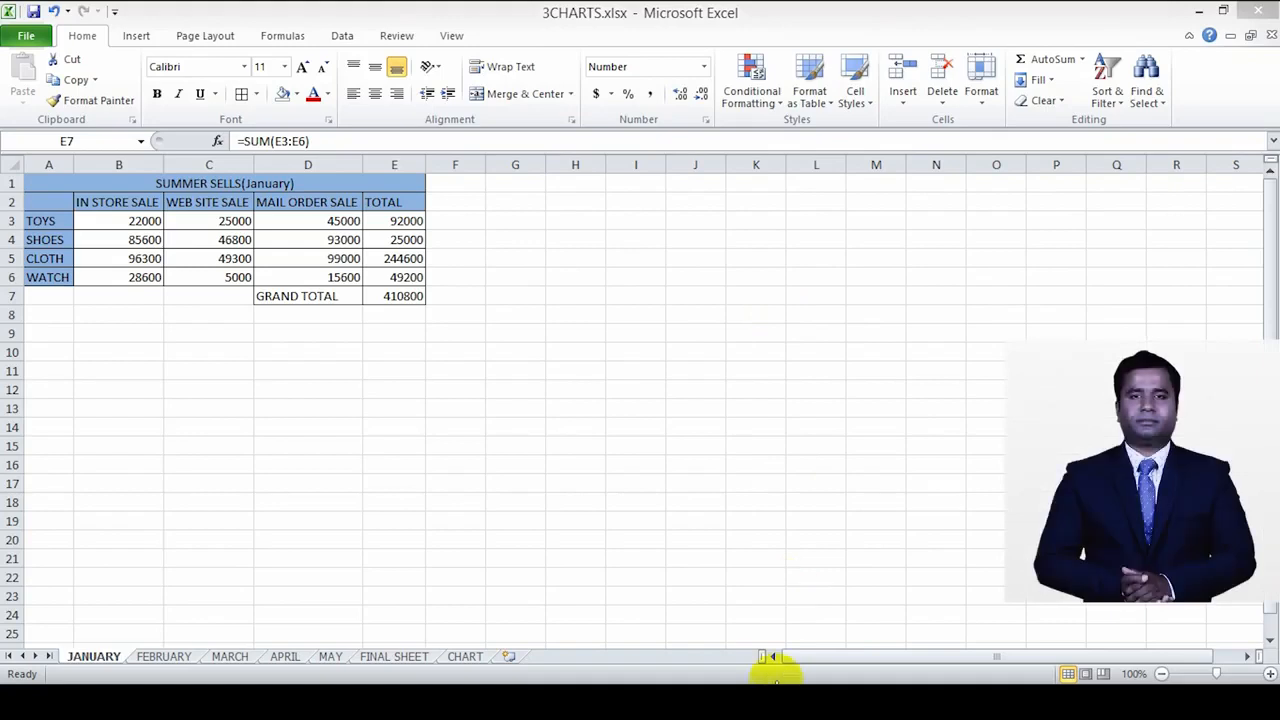
pyautogui.press('Up')
pyautogui.press('Up')
pyautogui.press('Up')
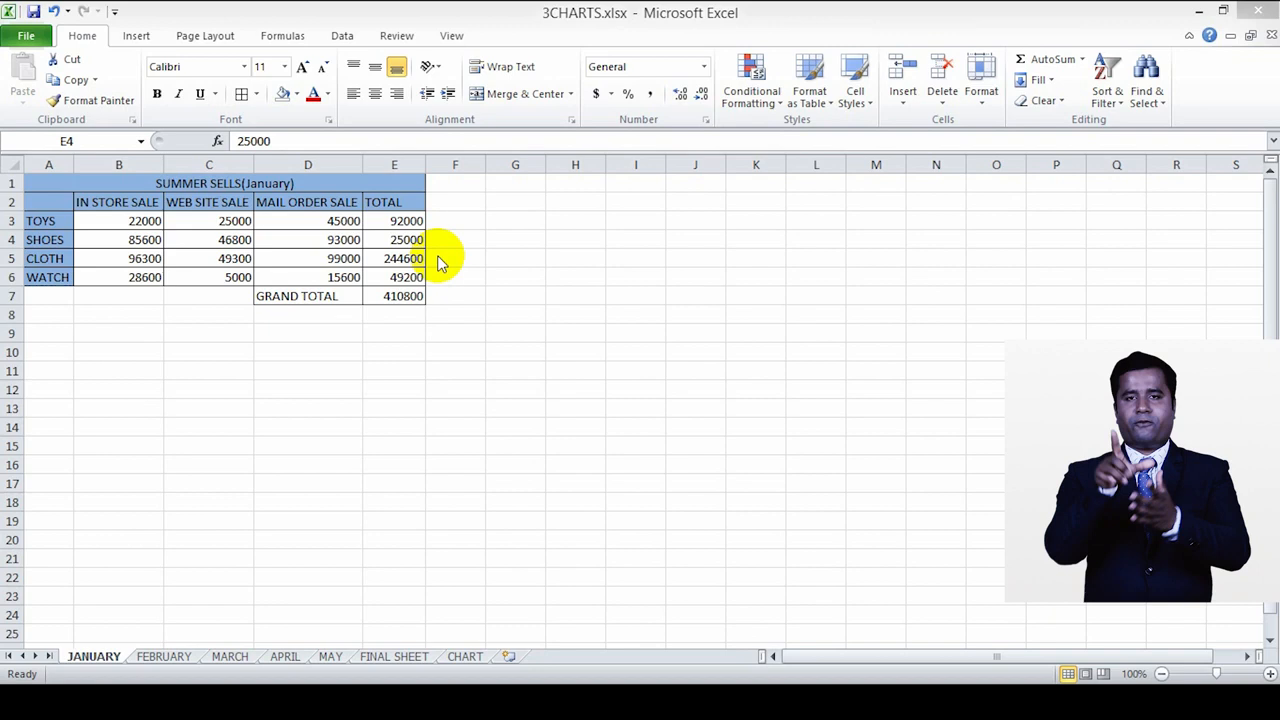
# Step: Clear the FINAL SEALS amount in cell D4 of the FINAL SHEET worksheet
pyautogui.click(418, 657)
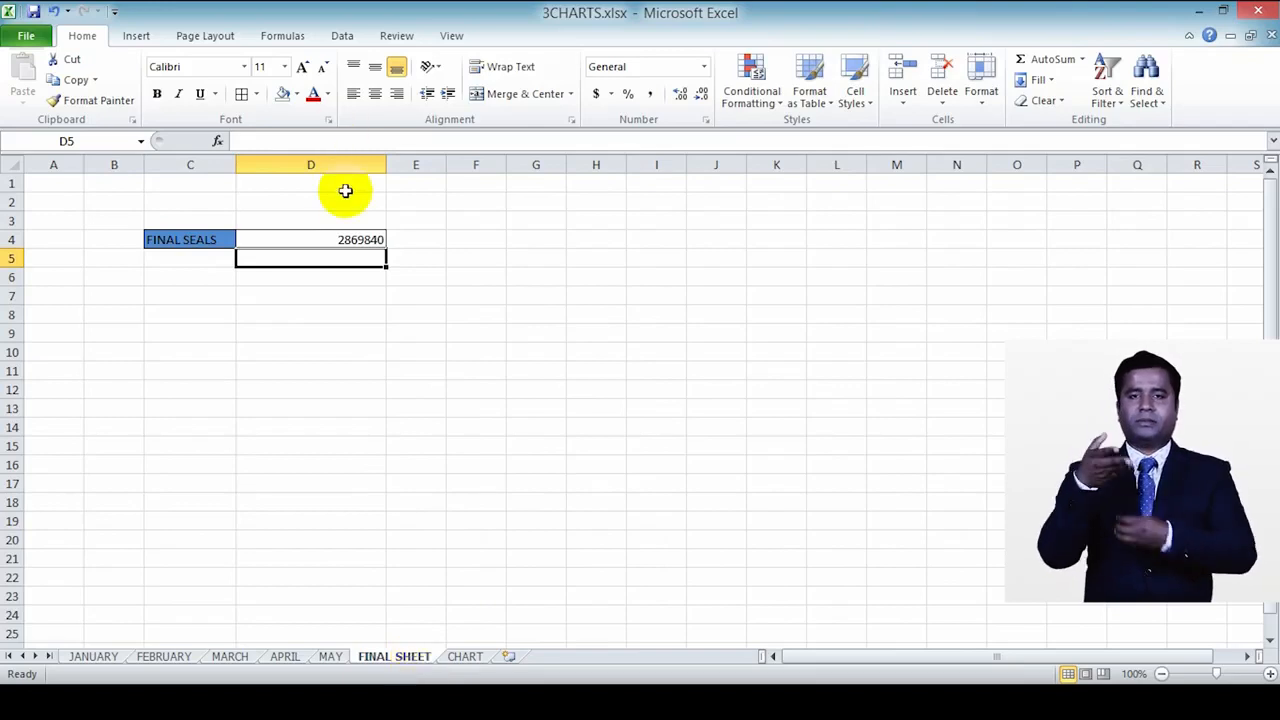
pyautogui.click(364, 240)
pyautogui.press('BackSpace')
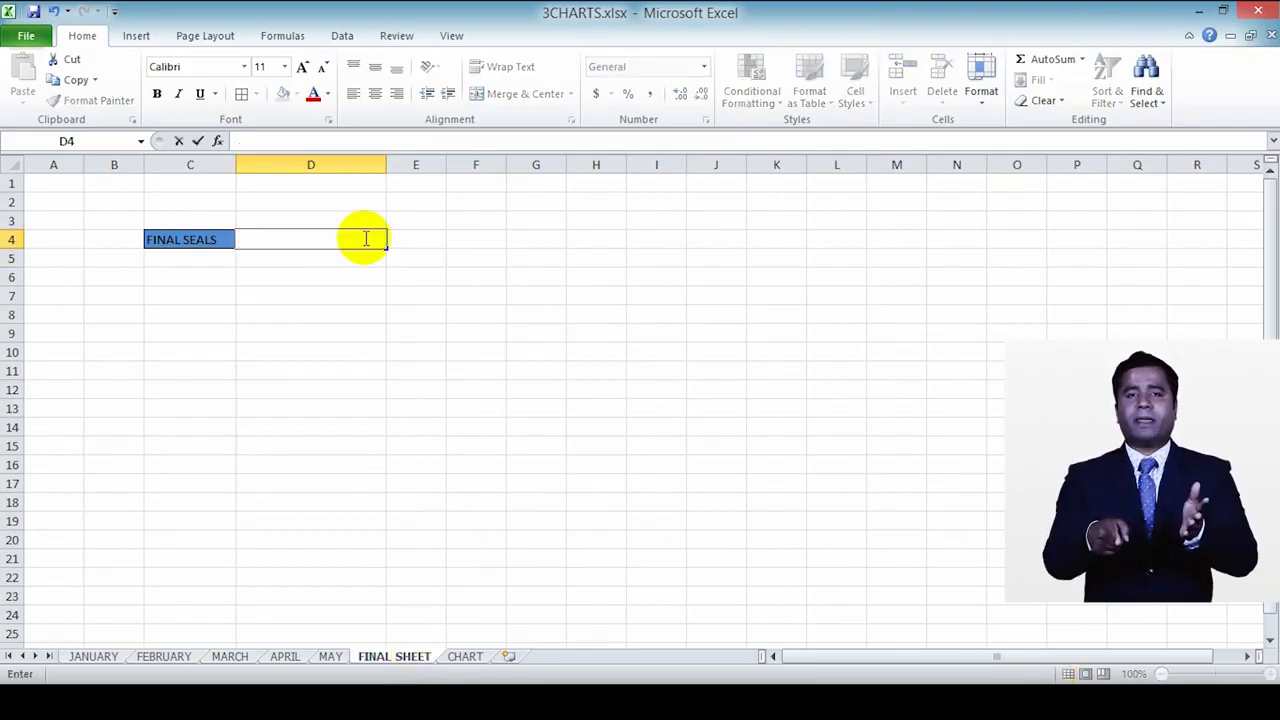
# Step: Review the sales tables and grand totals in cell E7 on the JANUARY through MAY sheets
pyautogui.click(100, 656)
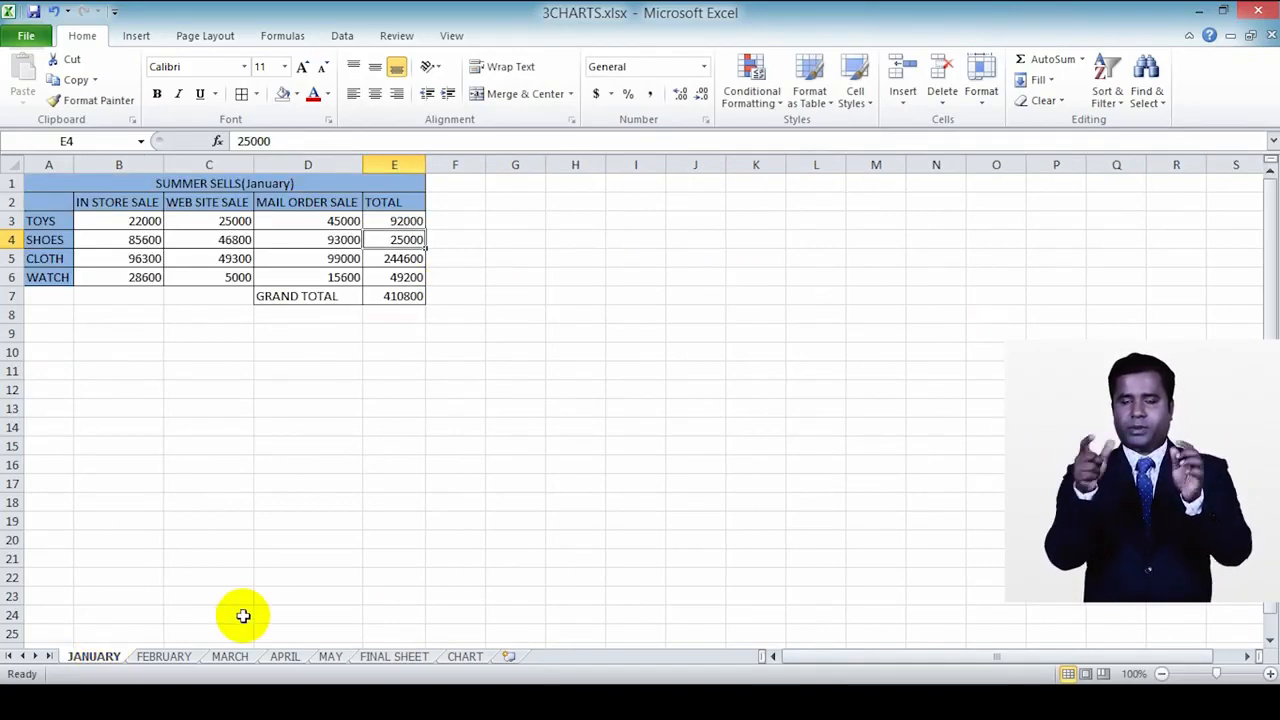
pyautogui.click(168, 656)
pyautogui.click(217, 660)
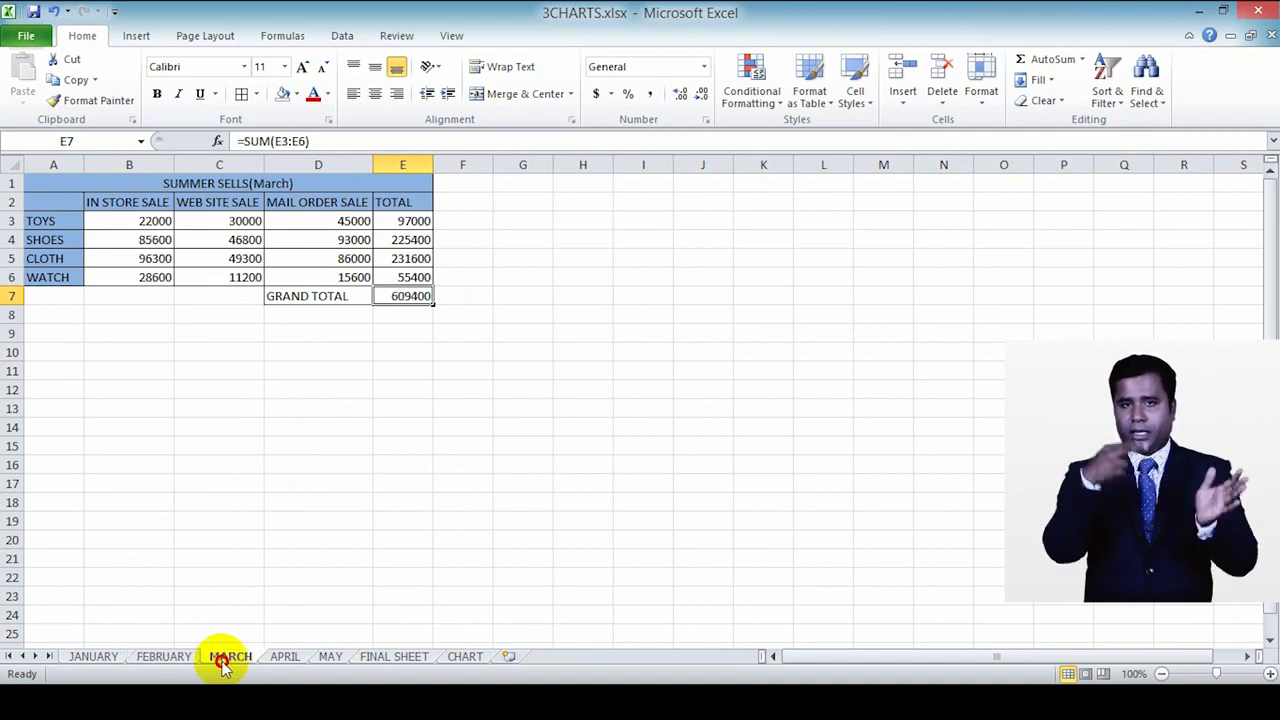
pyautogui.click(288, 658)
pyautogui.click(322, 658)
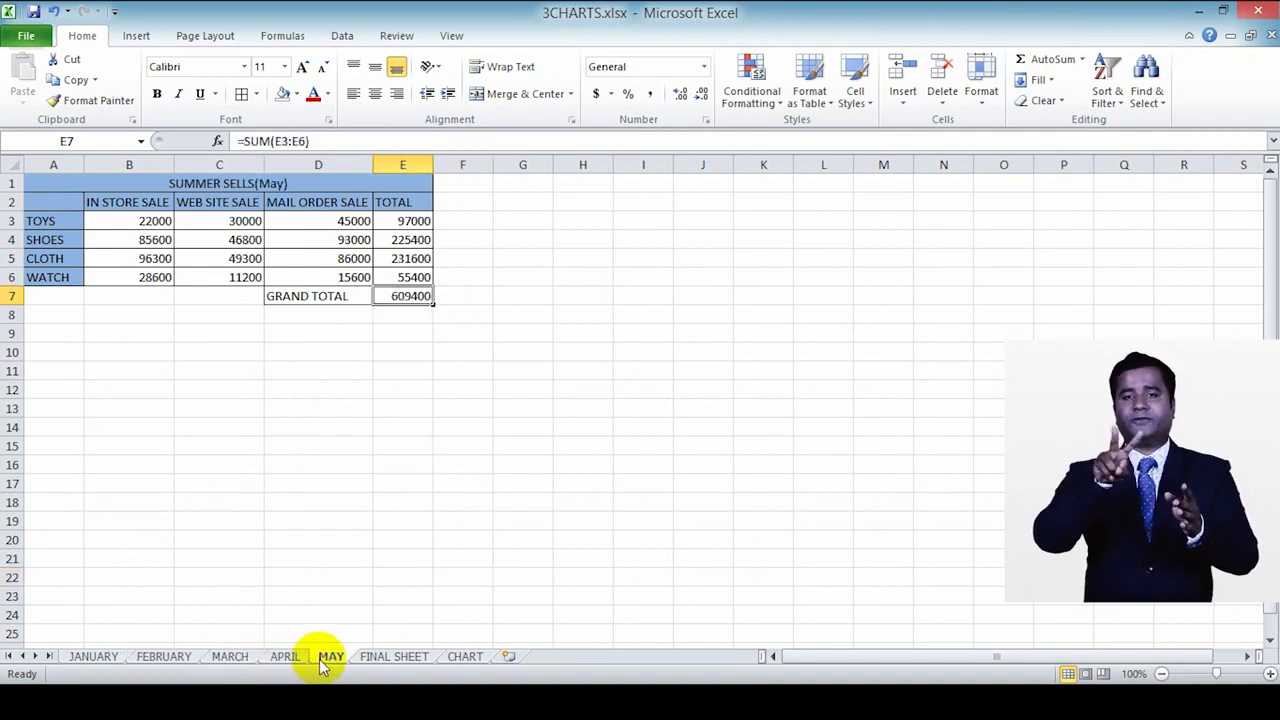
pyautogui.click(393, 659)
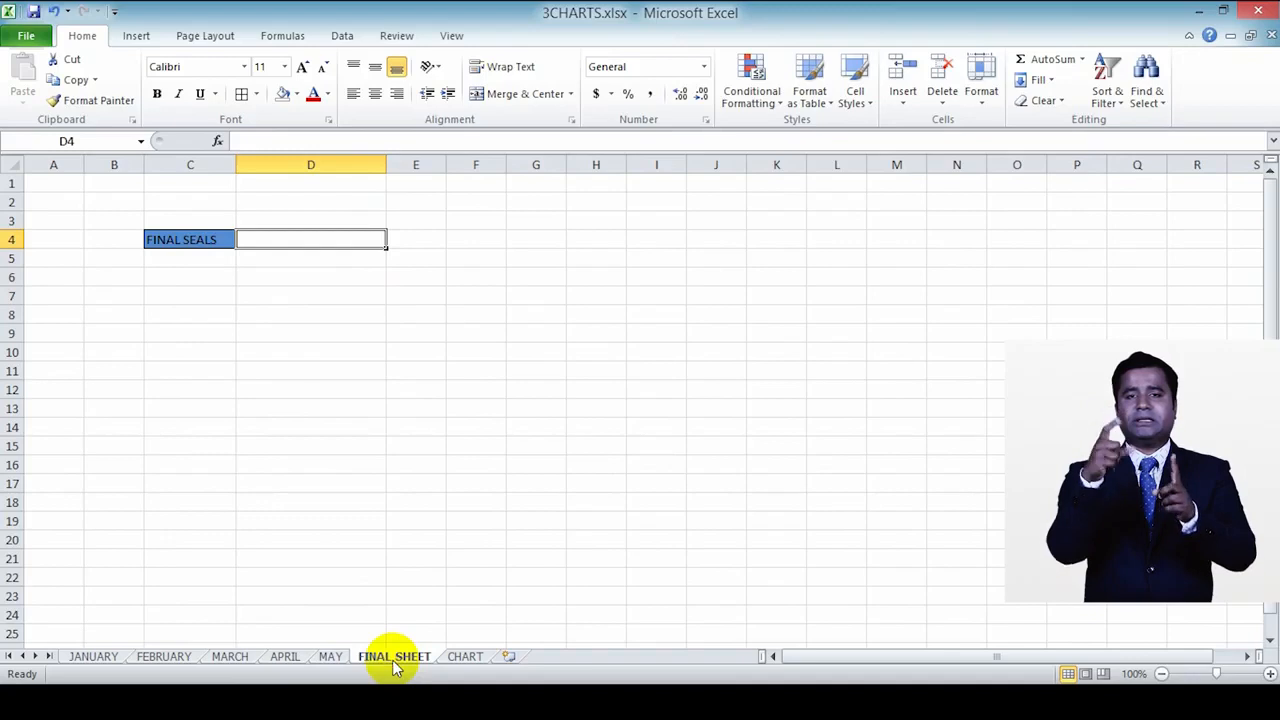
pyautogui.click(88, 660)
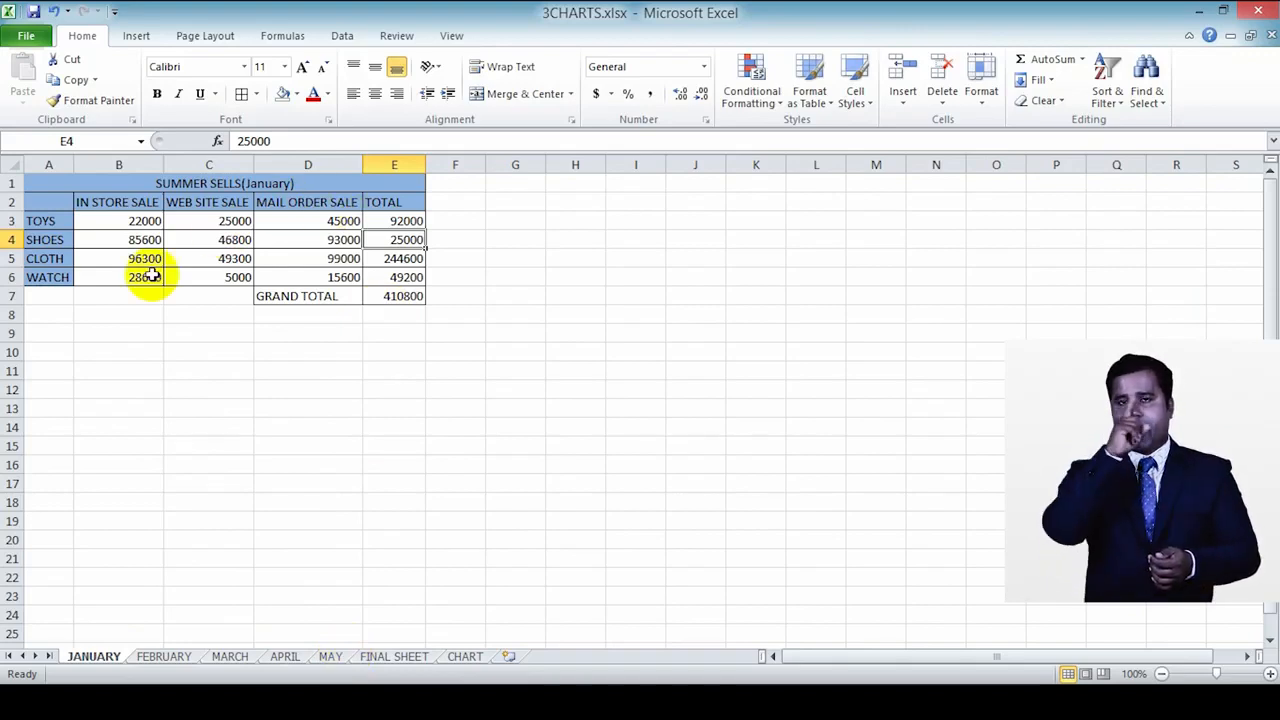
pyautogui.click(405, 300)
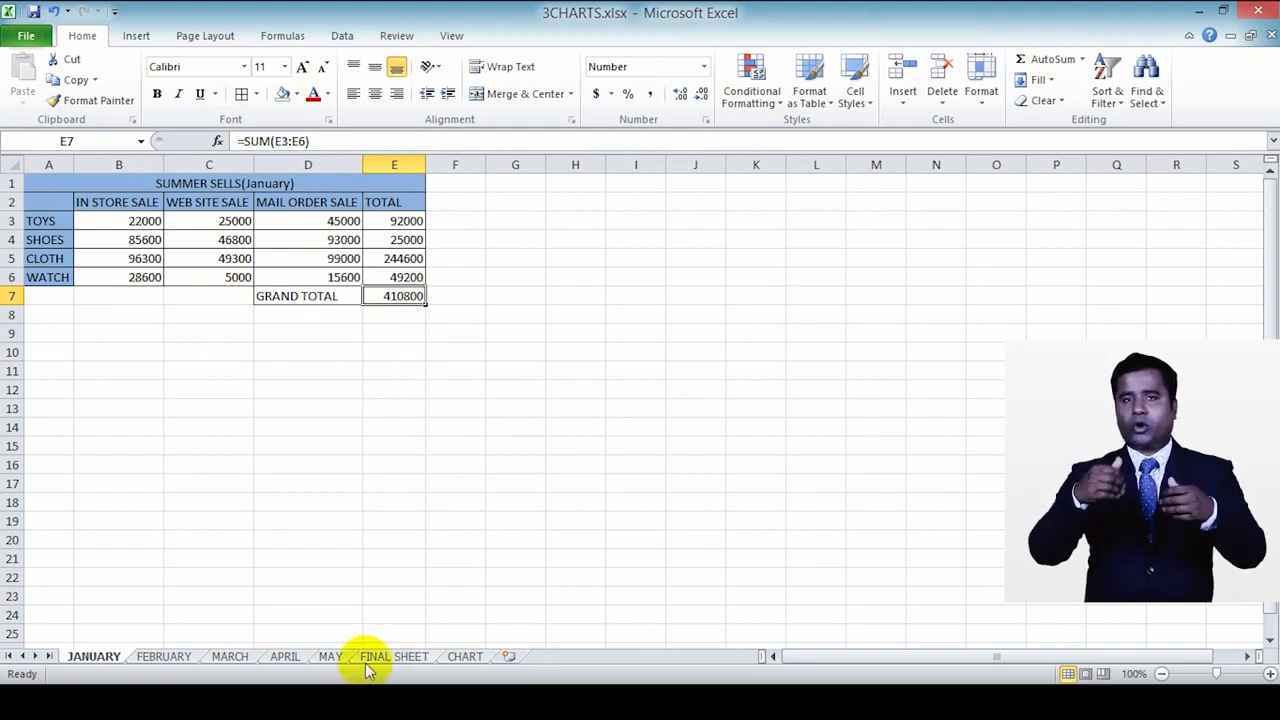
pyautogui.click(175, 660)
pyautogui.click(229, 655)
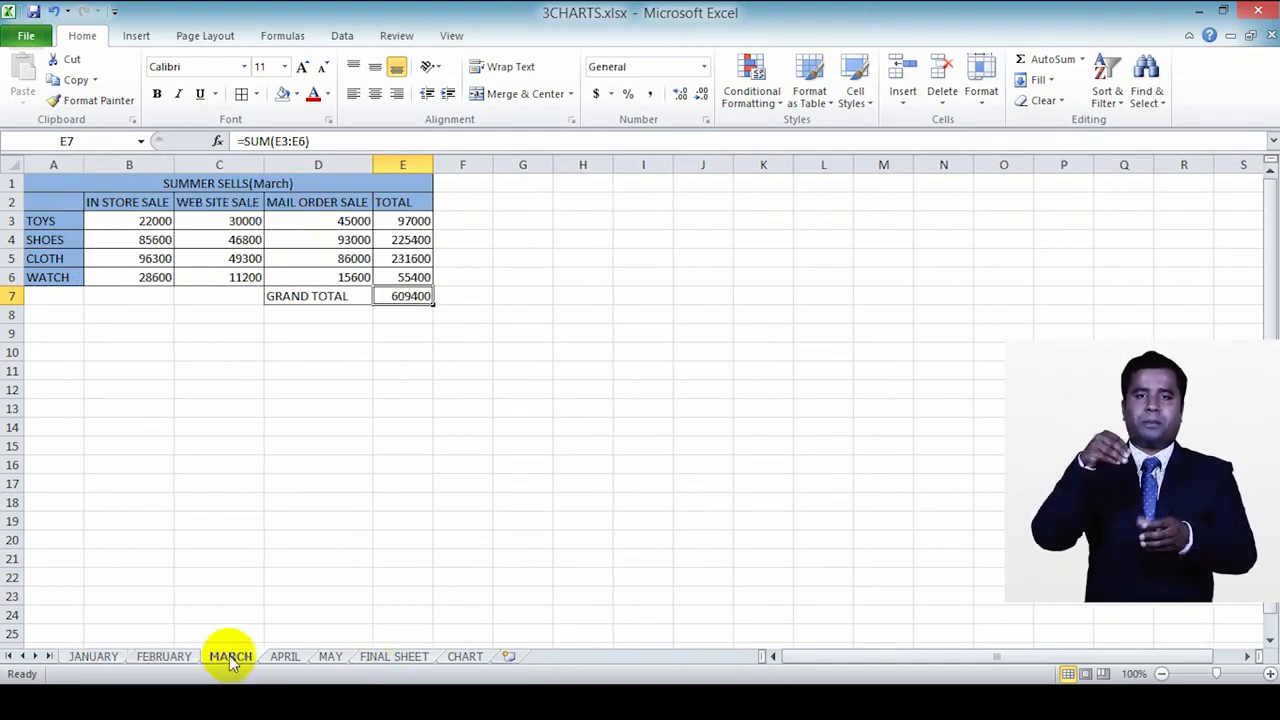
pyautogui.click(278, 655)
pyautogui.click(324, 655)
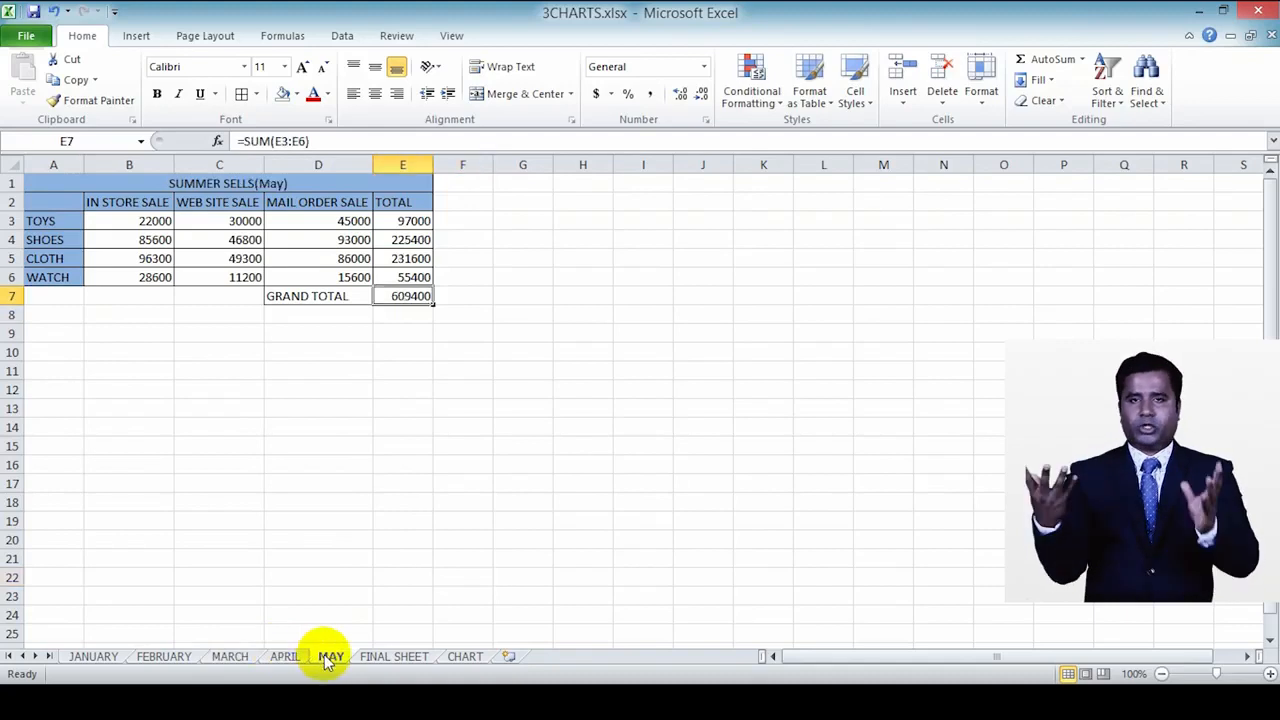
# Step: Start a SUM formula in cell D4 of FINAL SHEET that spans the sheets JANUARY through MAY
pyautogui.click(375, 656)
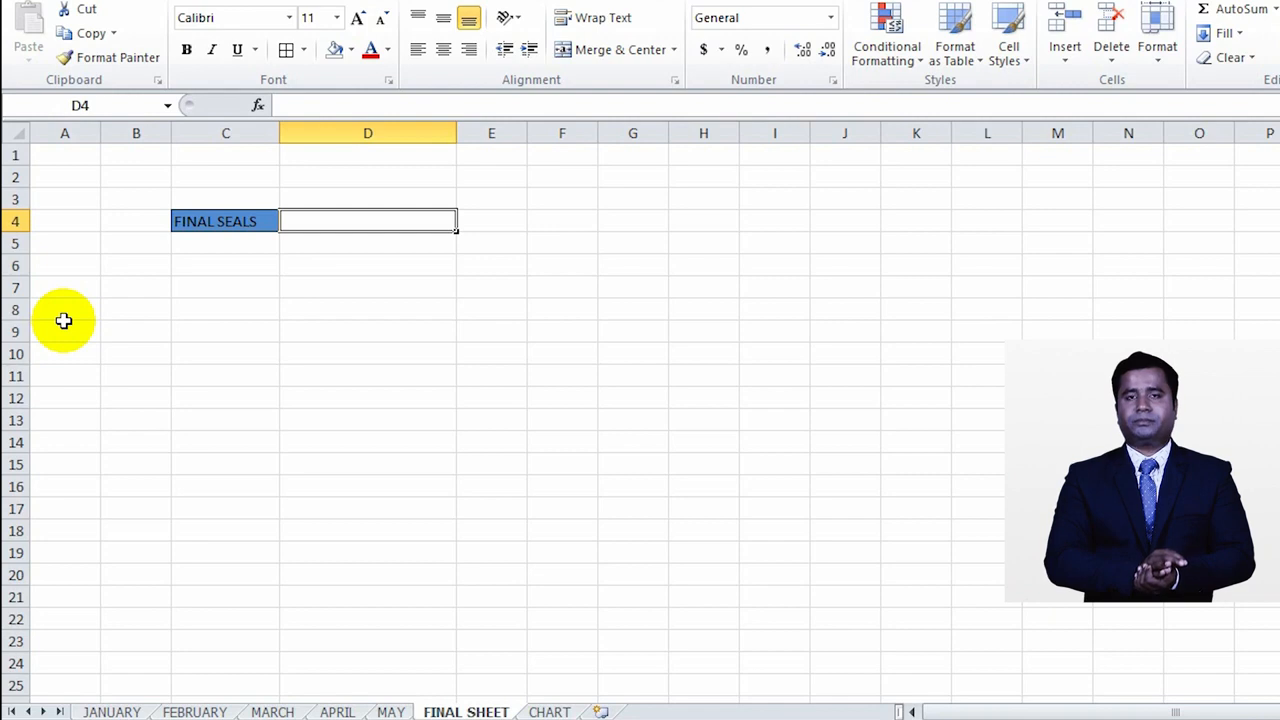
pyautogui.write('=')
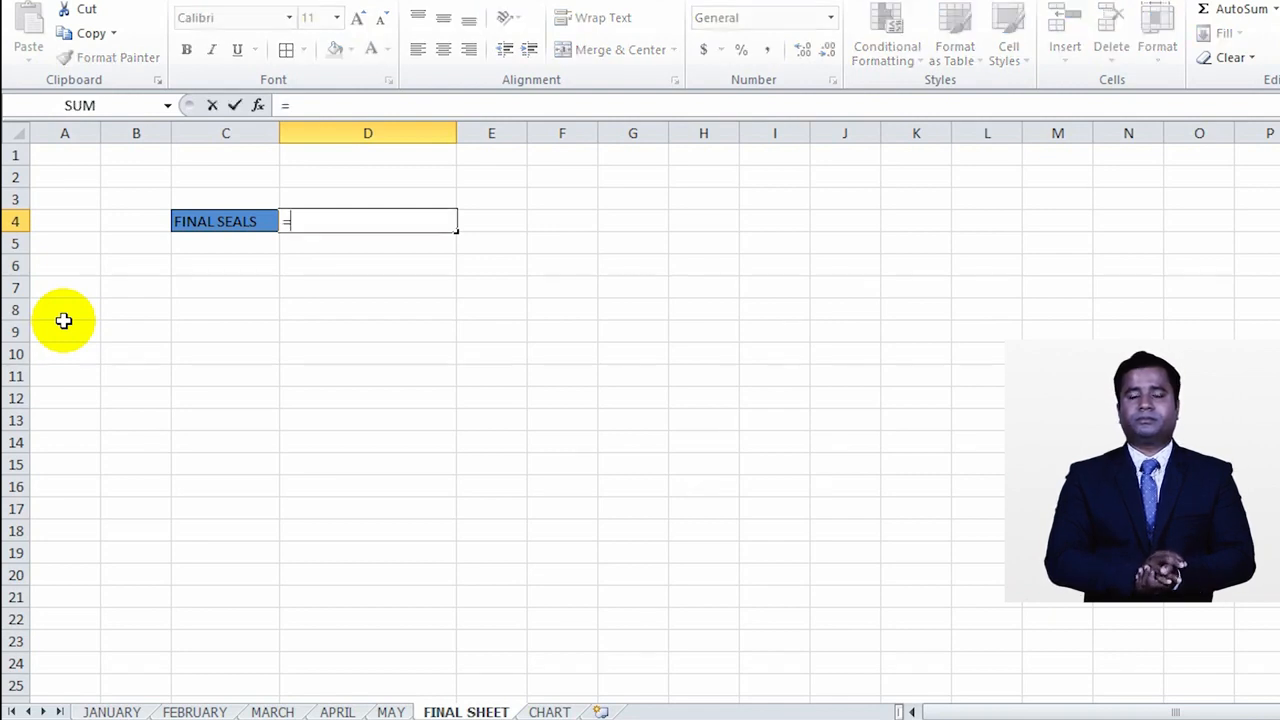
pyautogui.write('SUM')
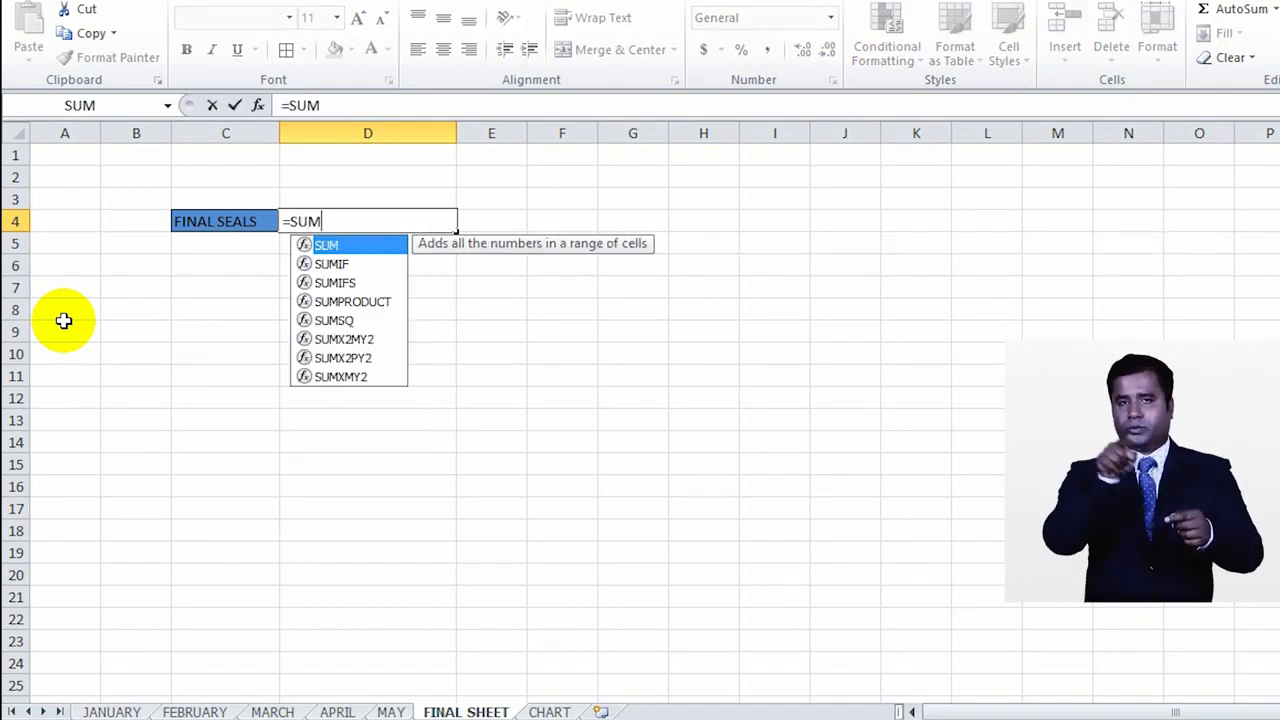
pyautogui.write('(')
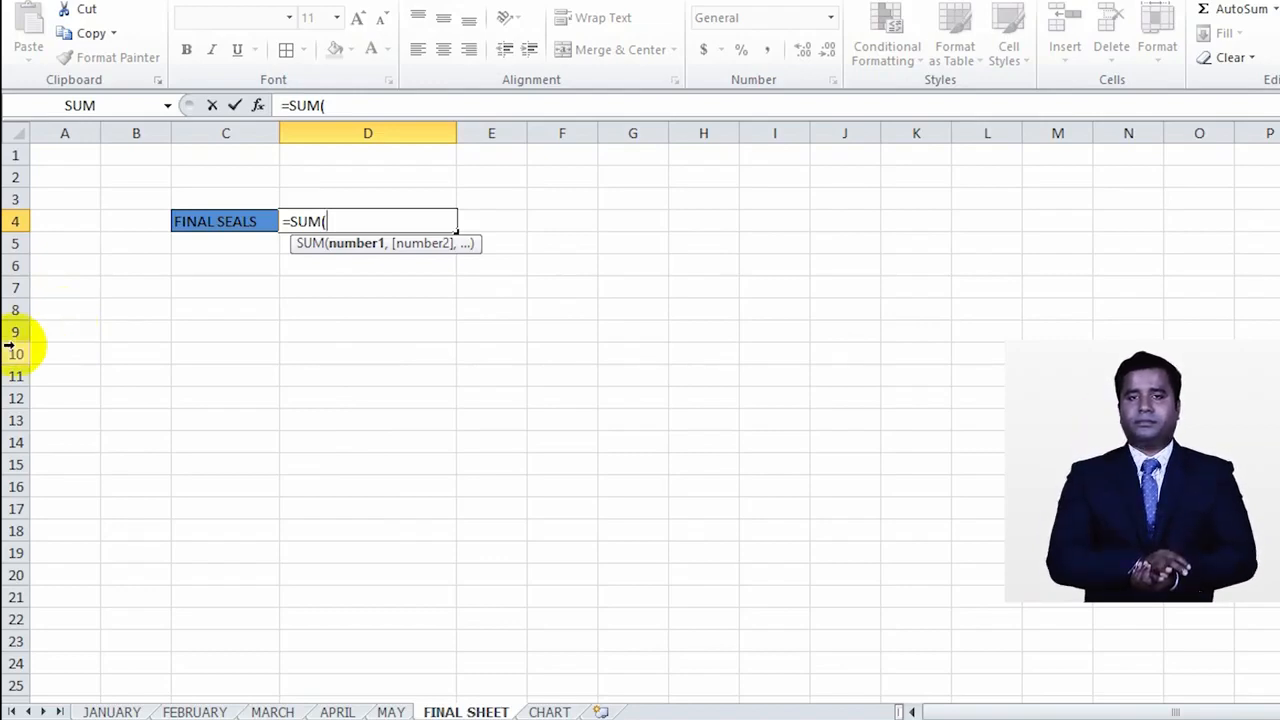
pyautogui.click(114, 710)
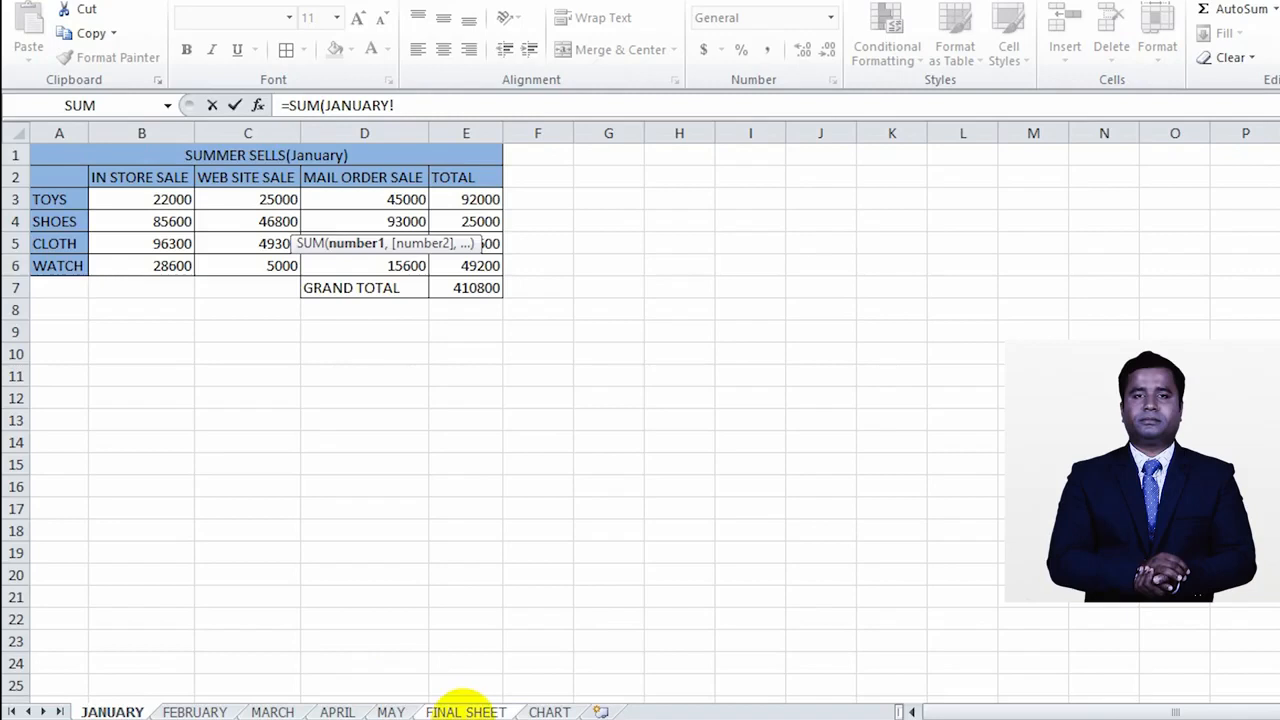
pyautogui.keyDown('shift'); pyautogui.click(393, 707); pyautogui.keyUp('shift')
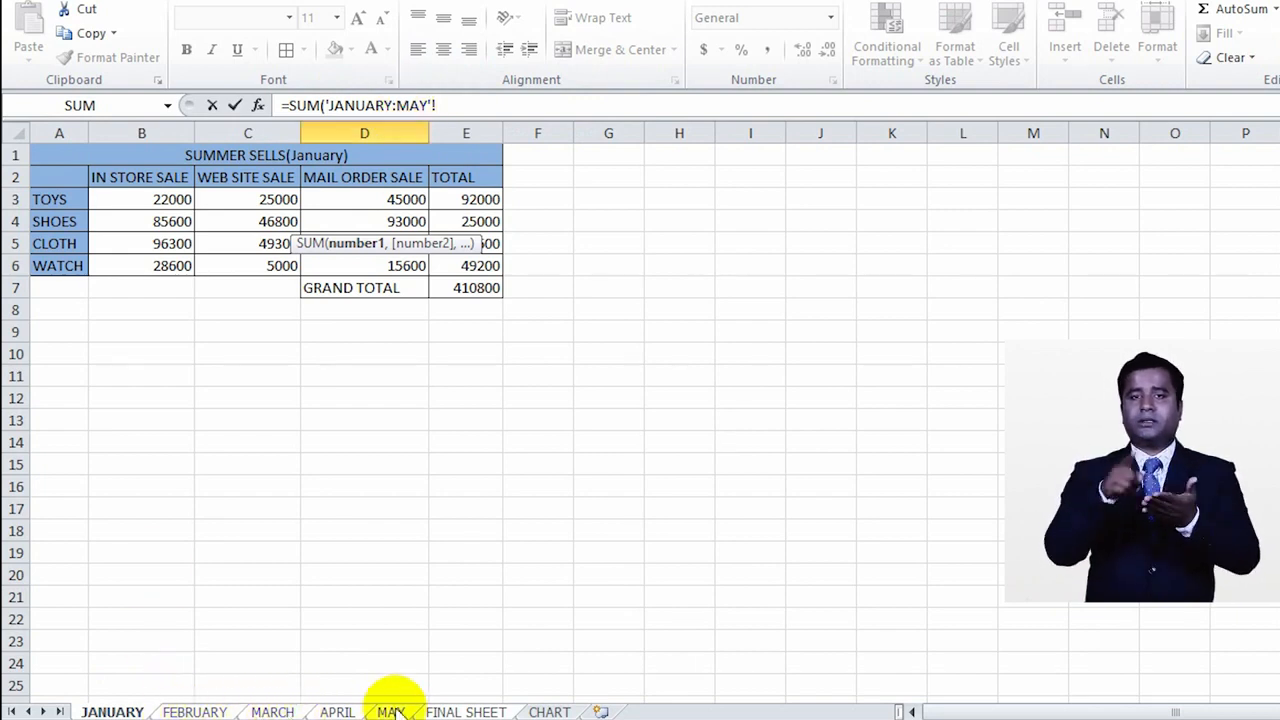
# Step: Complete the formula as =SUM('JANUARY:MAY'!E7), removing the duplicated sheet reference, and enter it
pyautogui.click(444, 104)
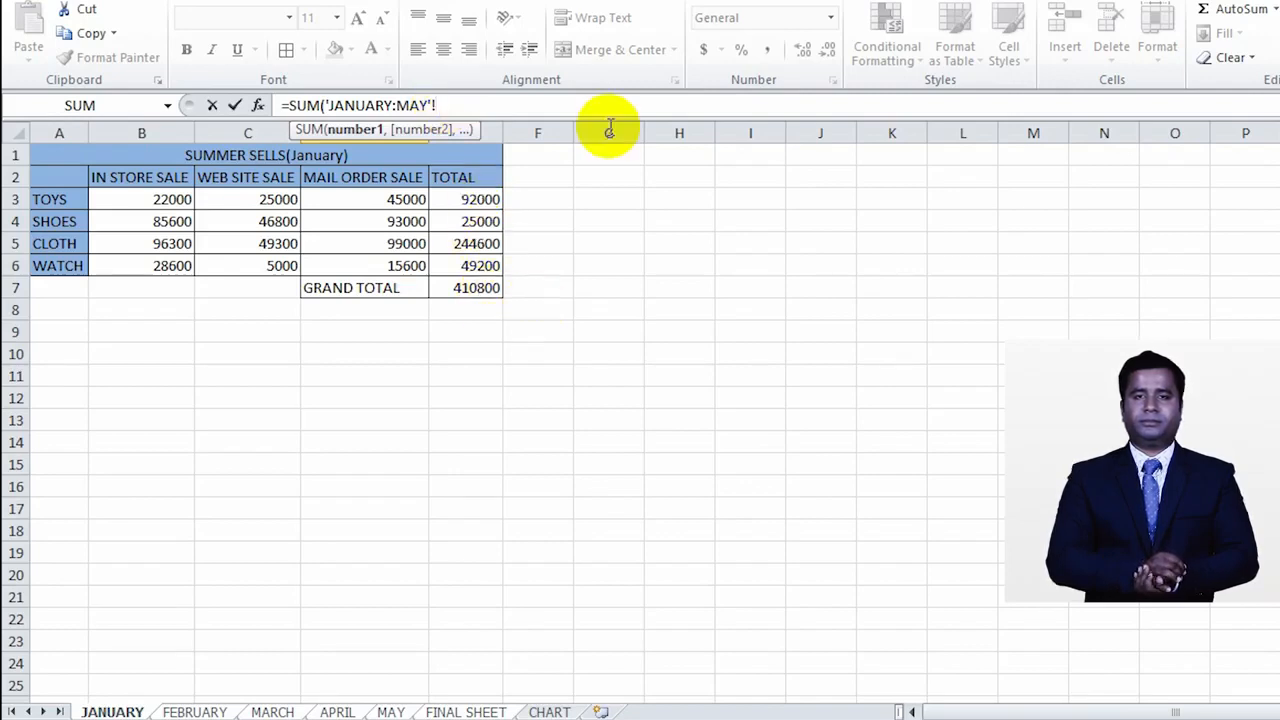
pyautogui.click(480, 288)
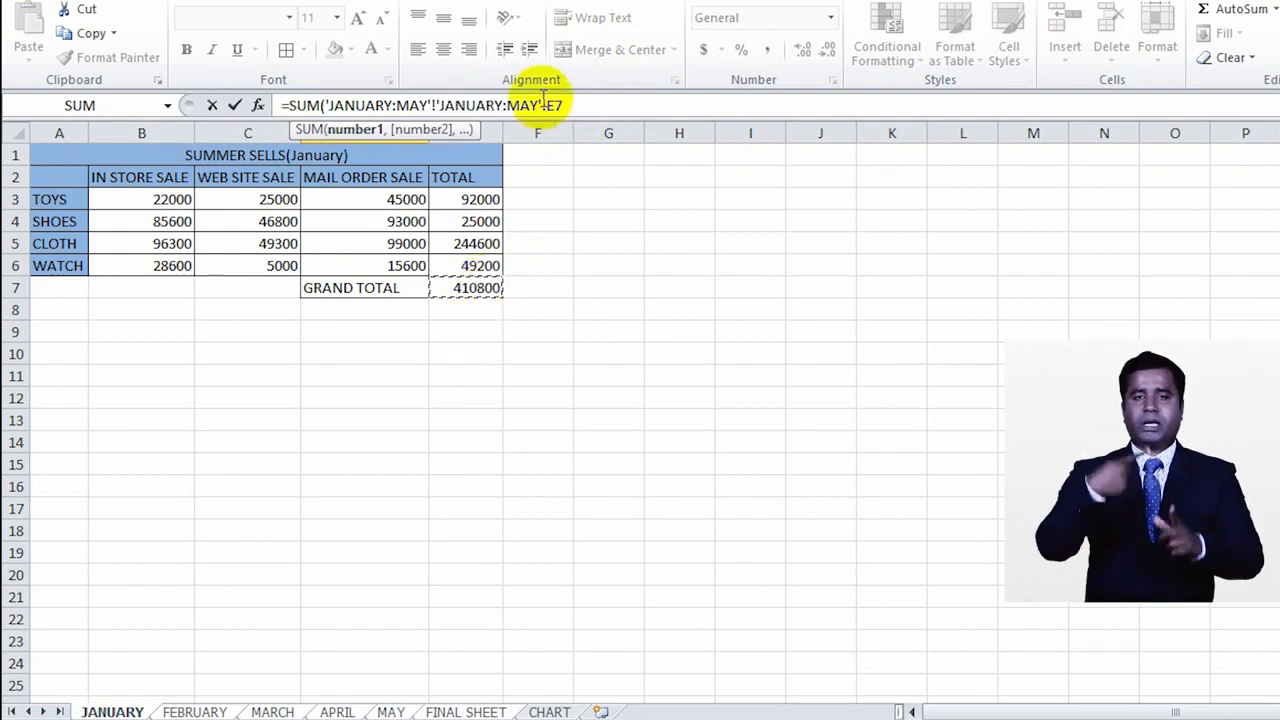
pyautogui.moveTo(548, 105); pyautogui.dragTo(437, 106)
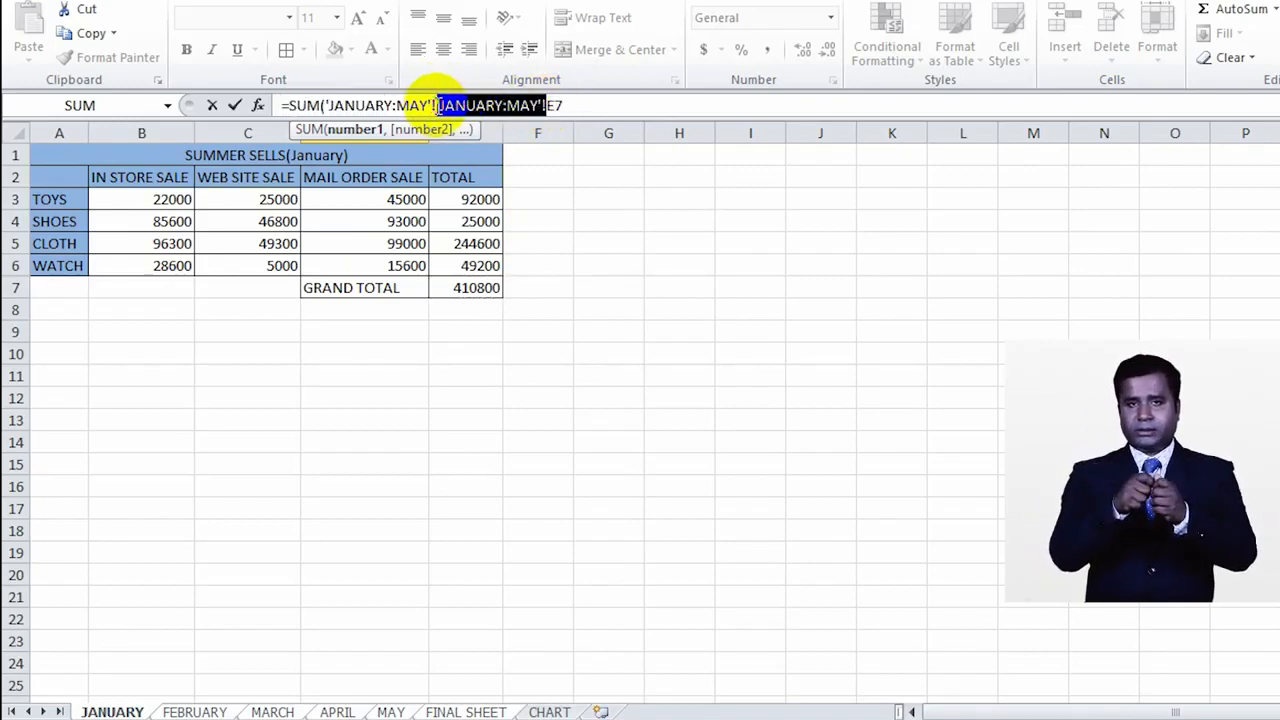
pyautogui.press('Delete')
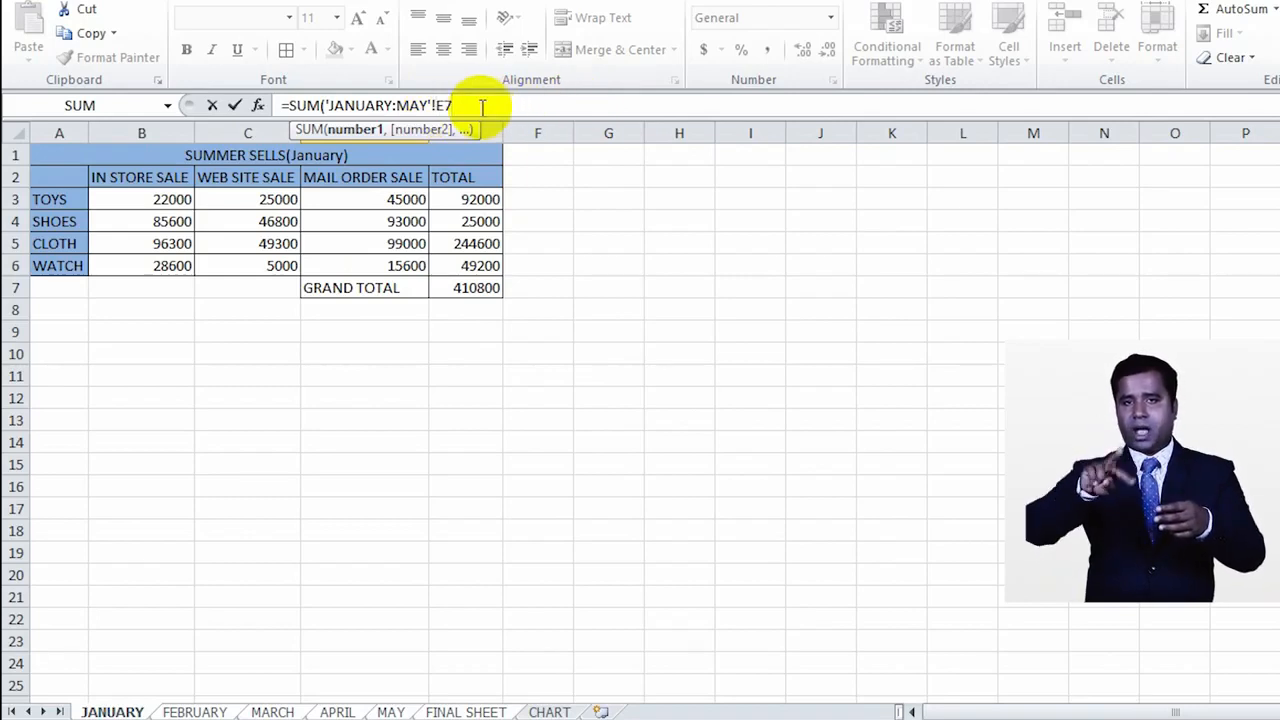
pyautogui.press('BackSpace')
pyautogui.press('BackSpace')
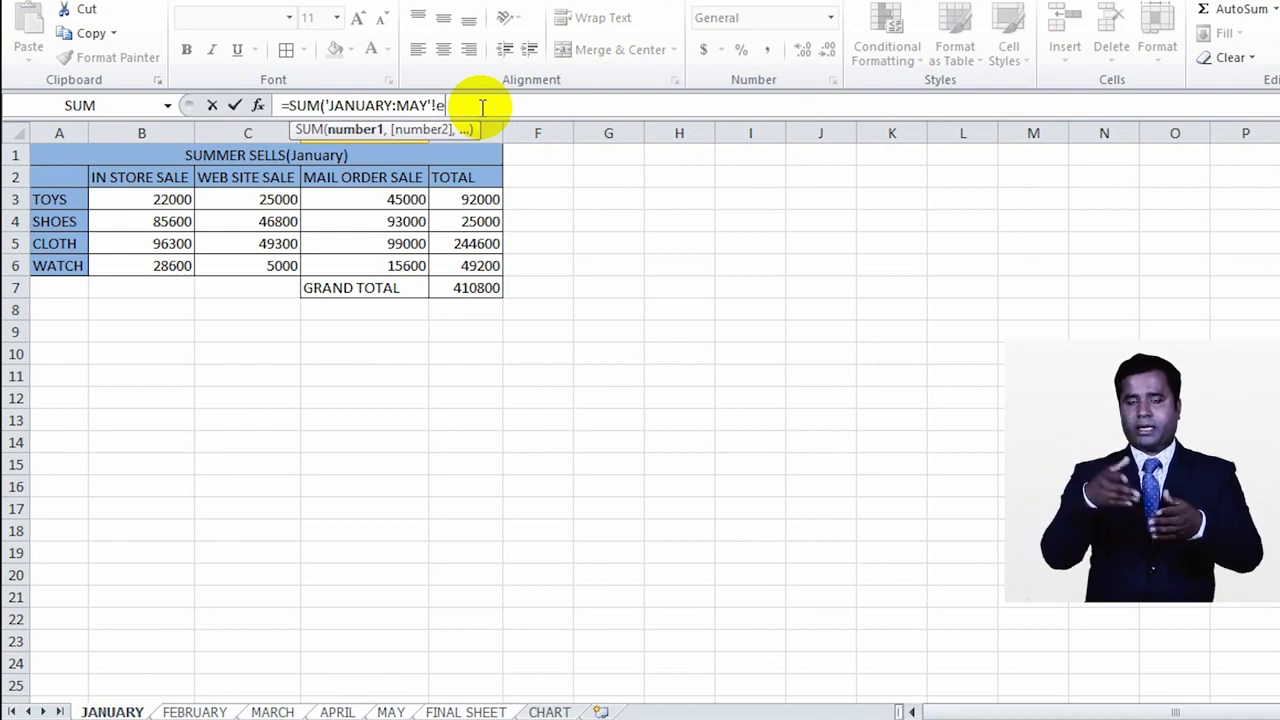
pyautogui.press('BackSpace')
pyautogui.write('E7')
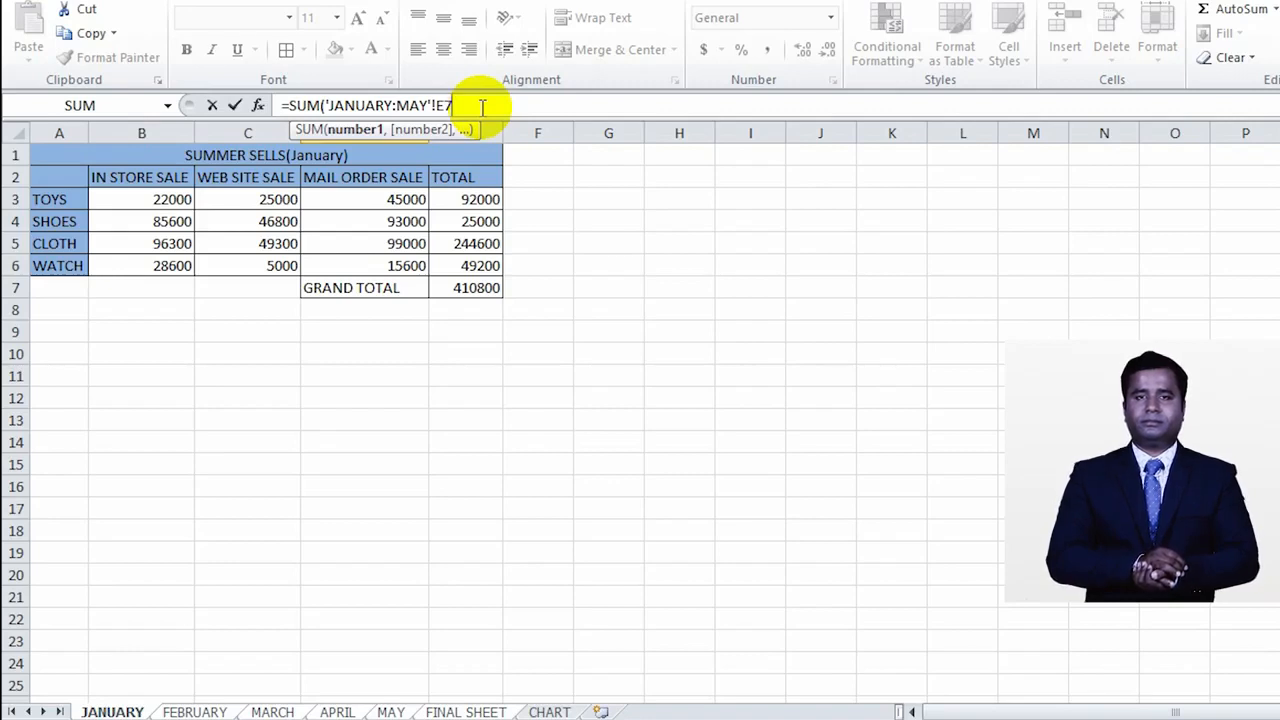
pyautogui.press('Return')
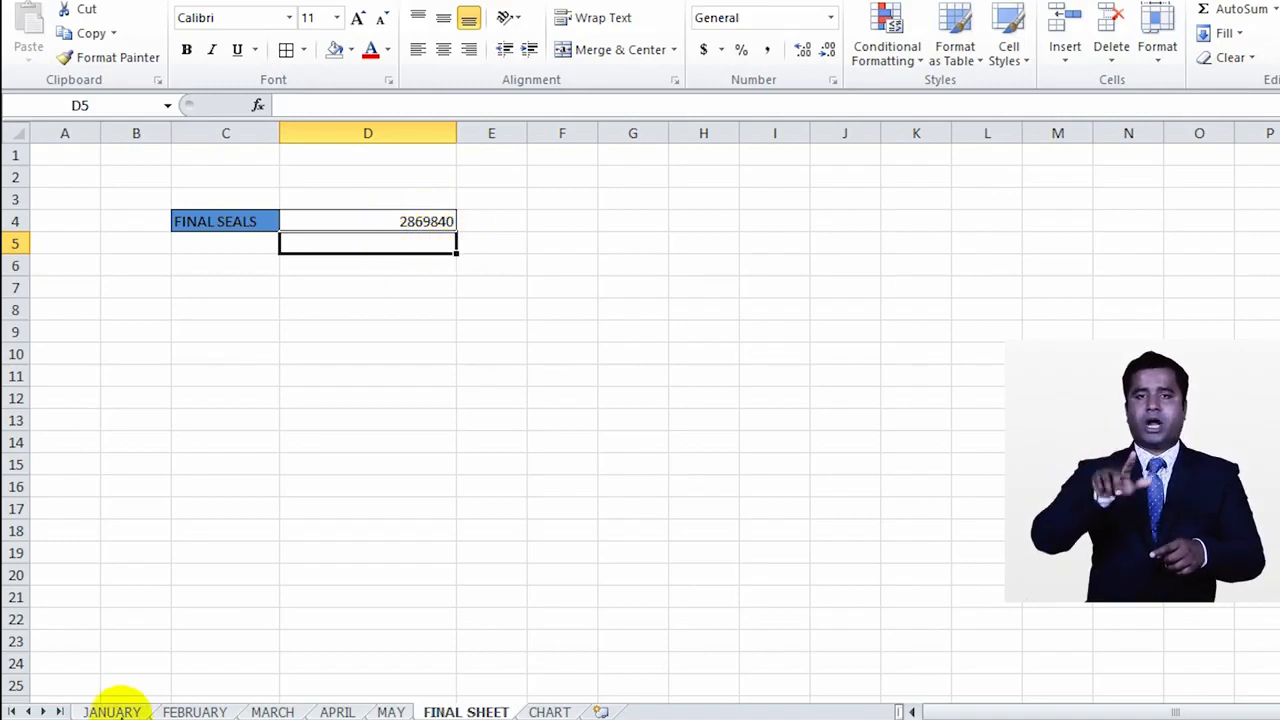
# Step: Set the January web site sale for WATCH in C6 to 15000 and check the total on FINAL SHEET
pyautogui.click(112, 710)
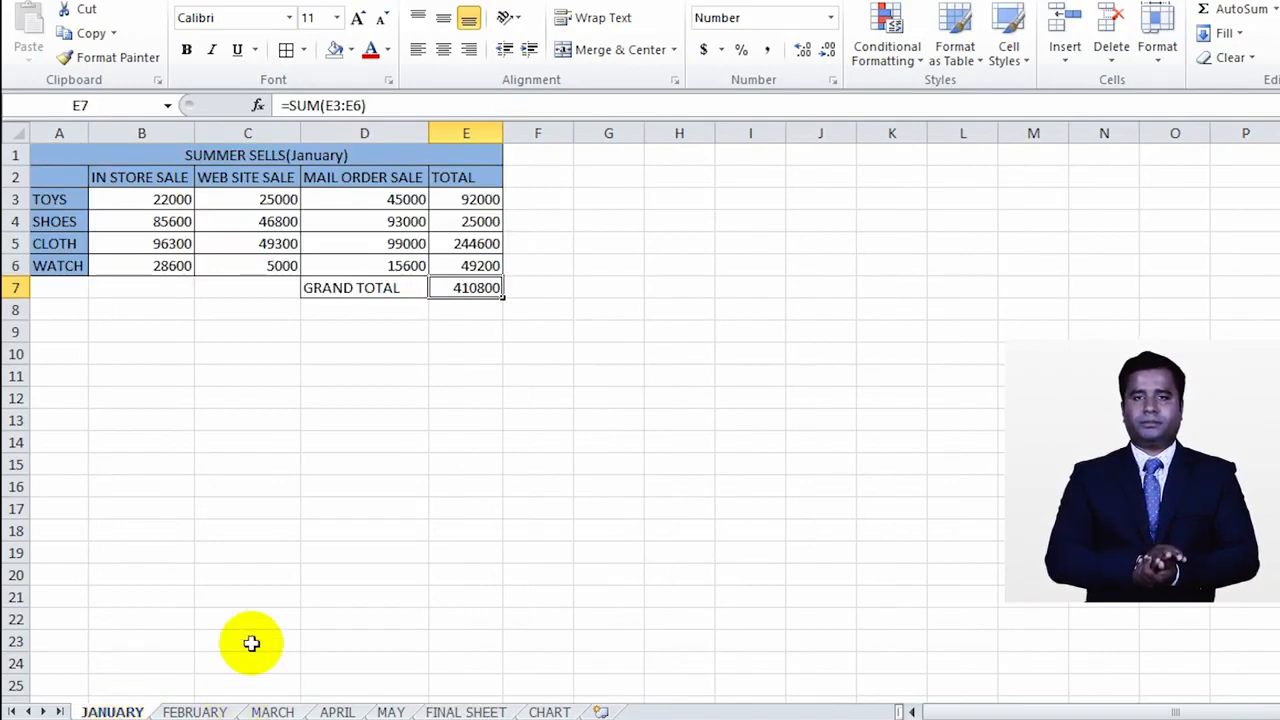
pyautogui.doubleClick(277, 265)
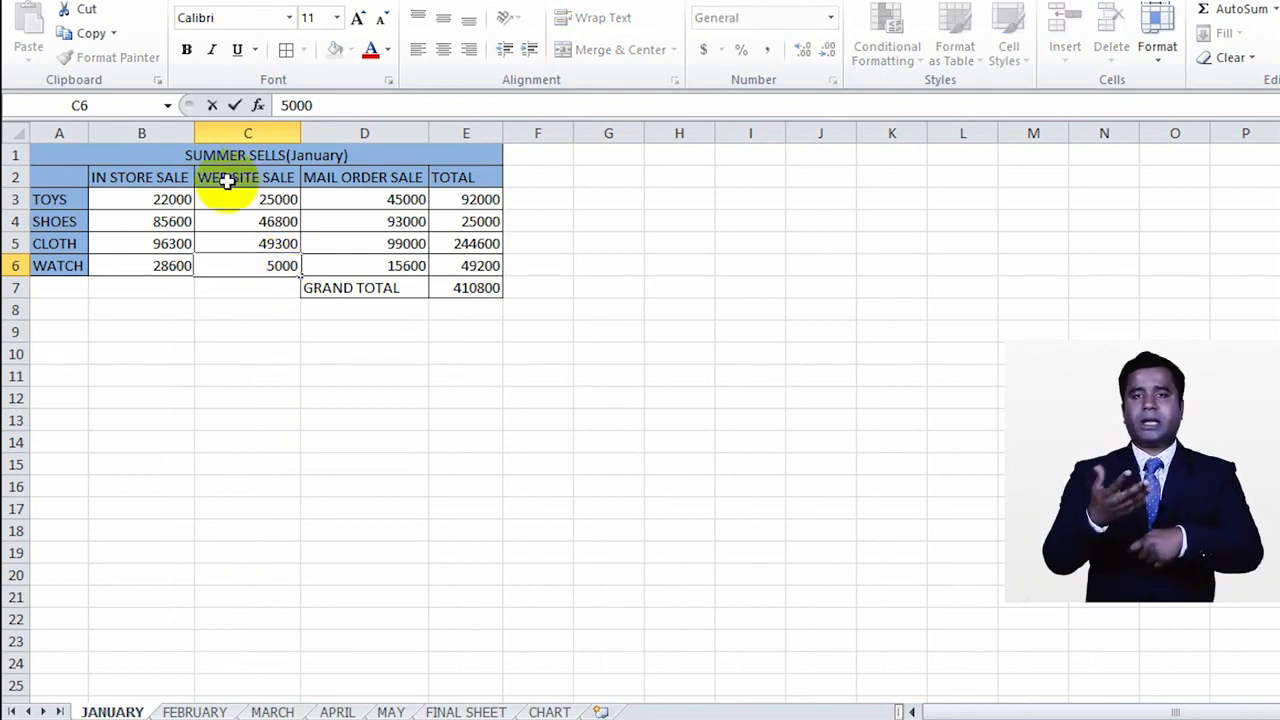
pyautogui.press('BackSpace')
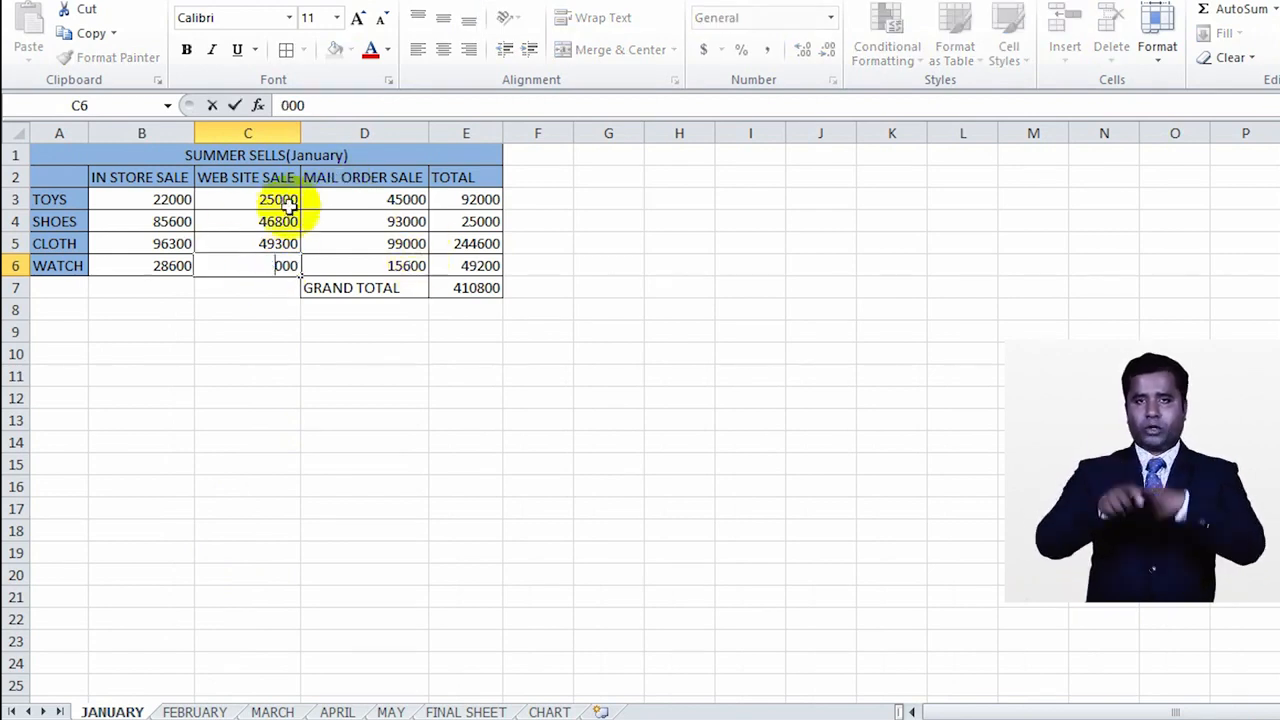
pyautogui.write('15')
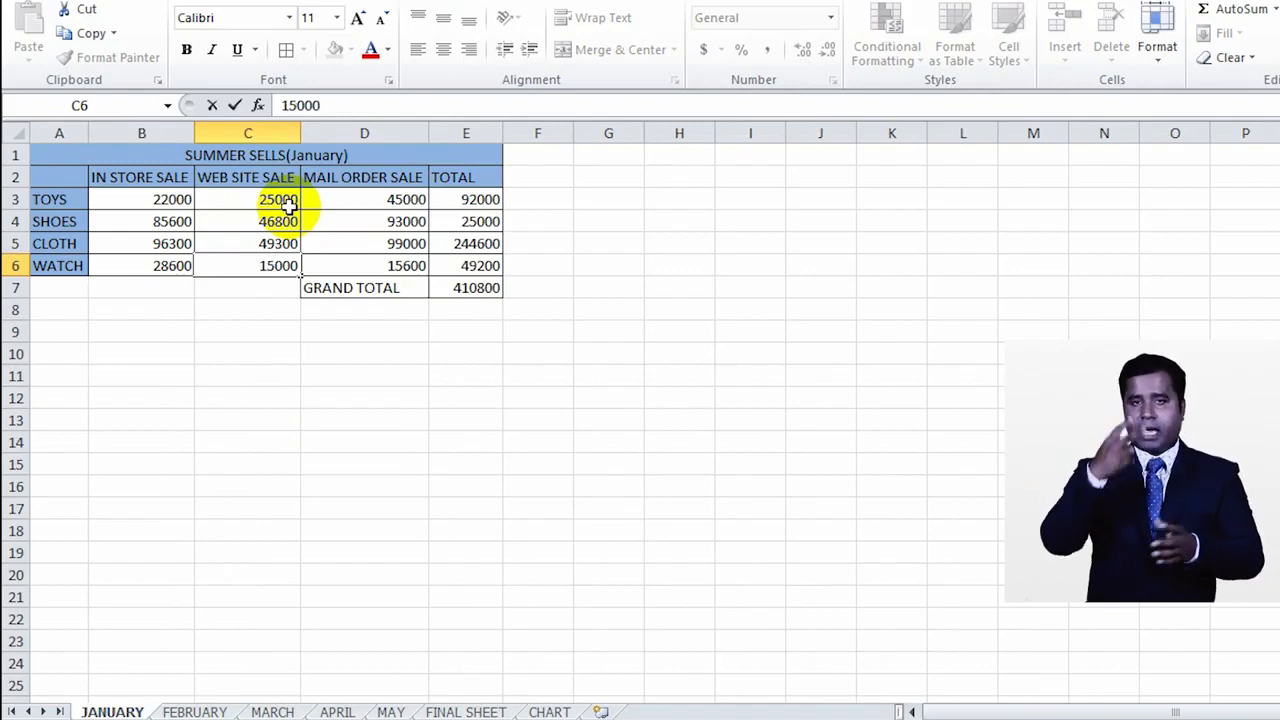
pyautogui.press('Return')
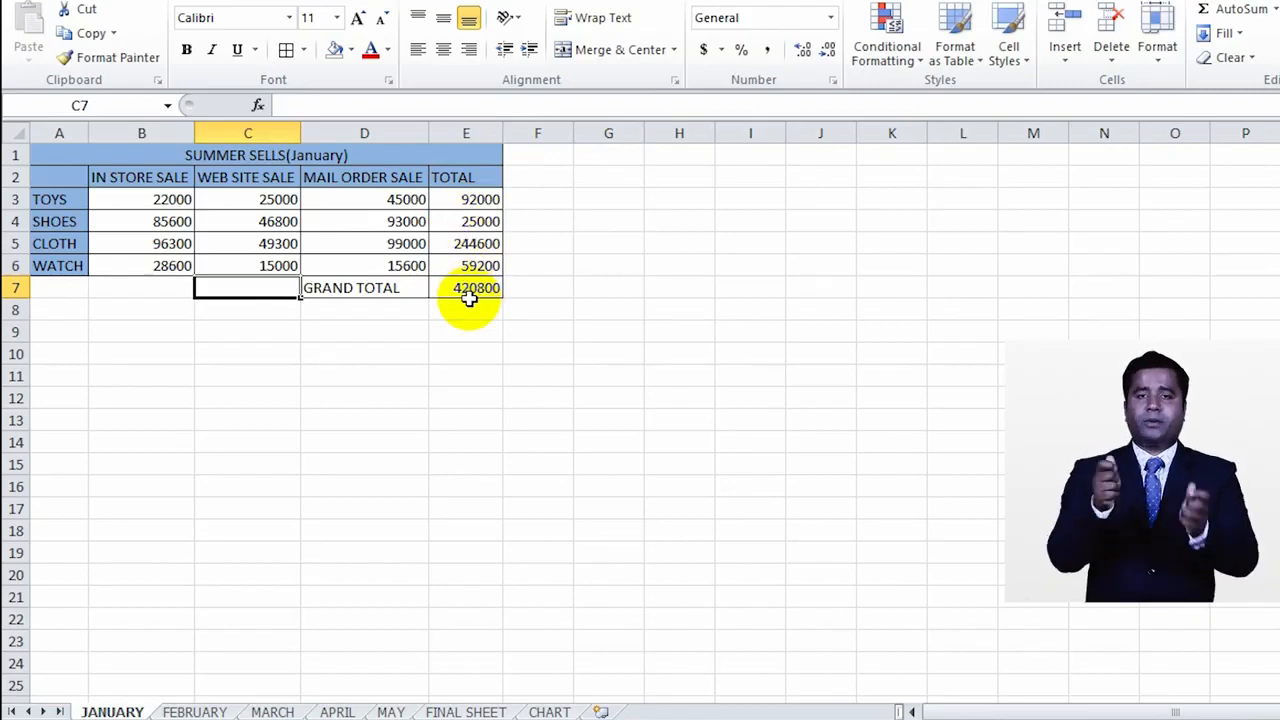
pyautogui.click(467, 711)
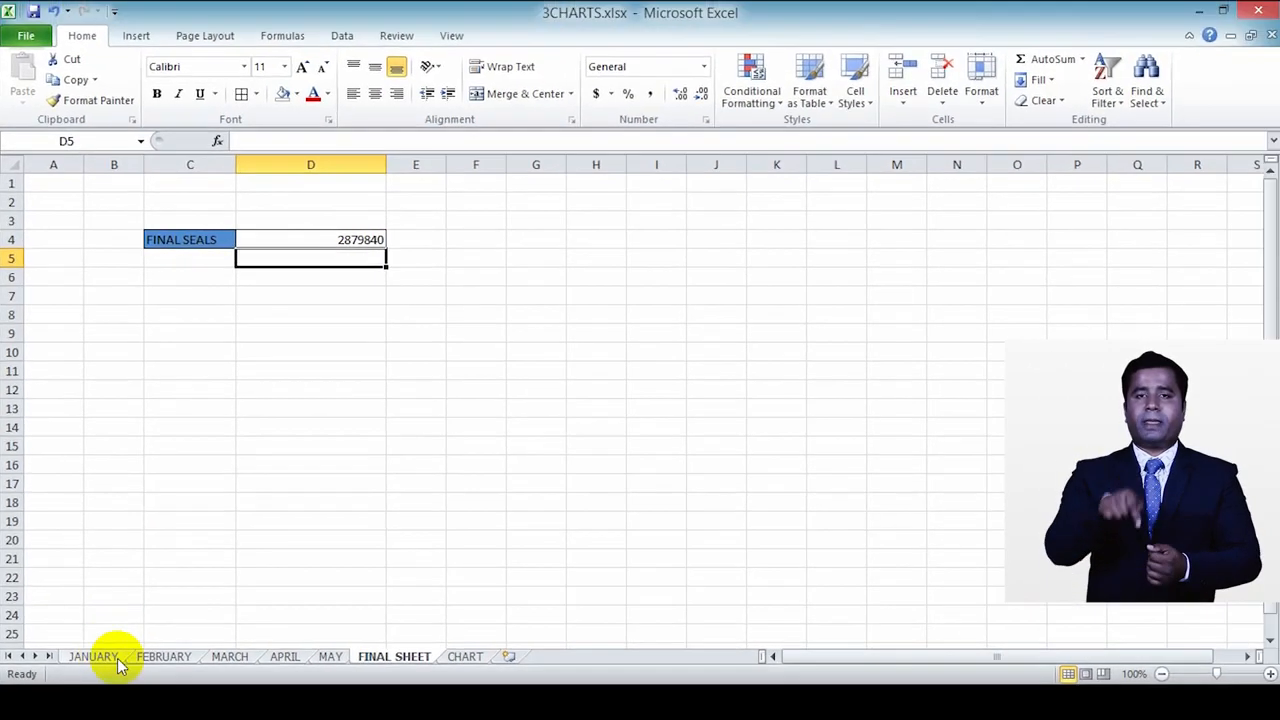
# Step: Set the February mail order sale for WATCH in D6 to 5600 and check the total on FINAL SHEET
pyautogui.click(166, 656)
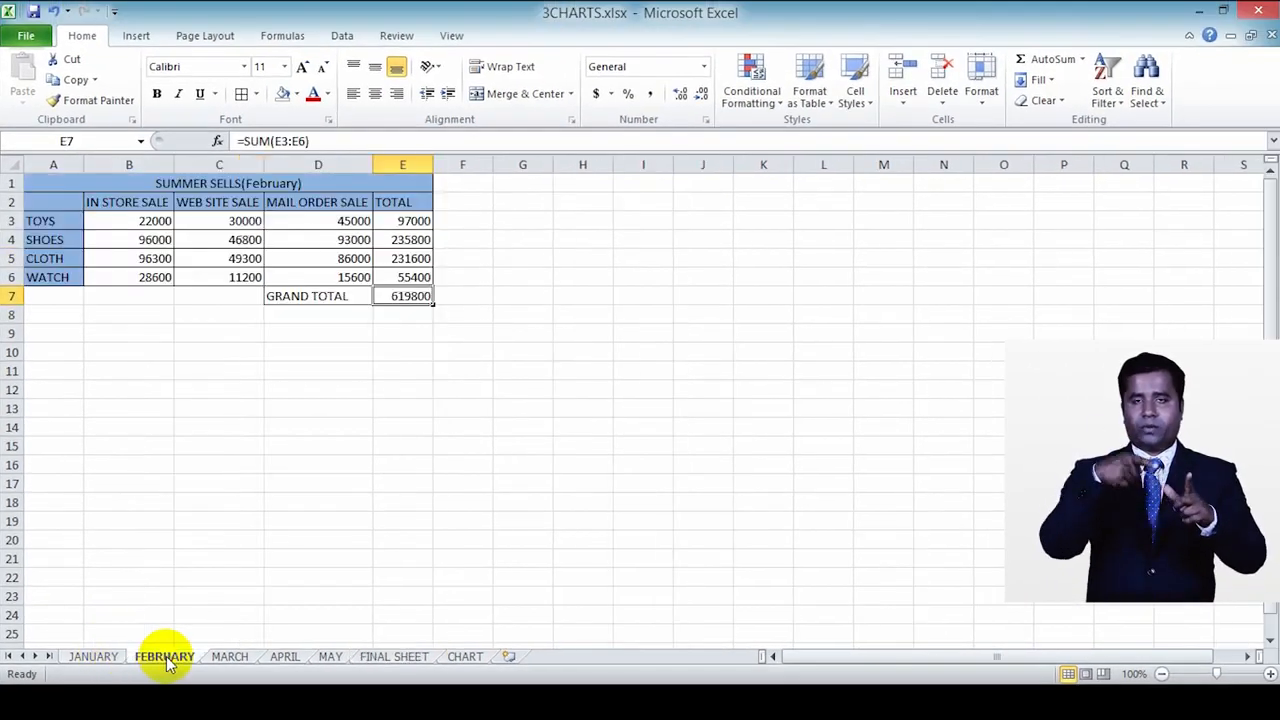
pyautogui.doubleClick(352, 277)
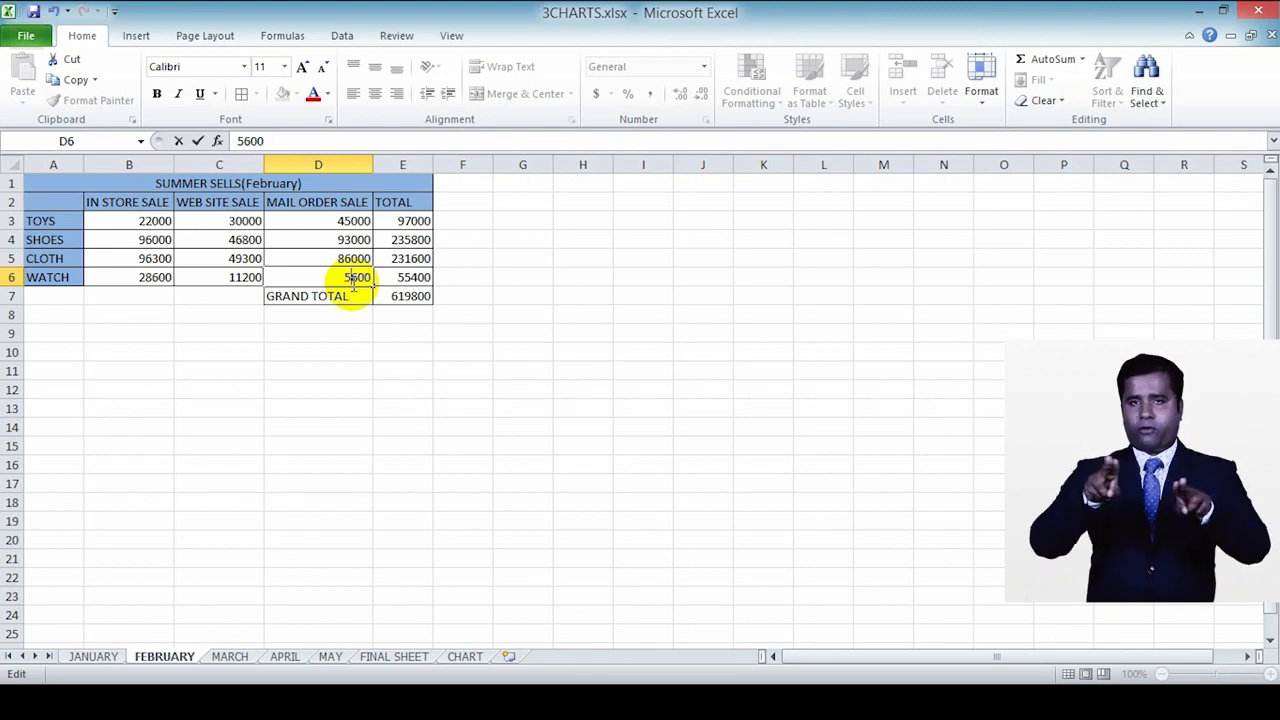
pyautogui.press('Return')
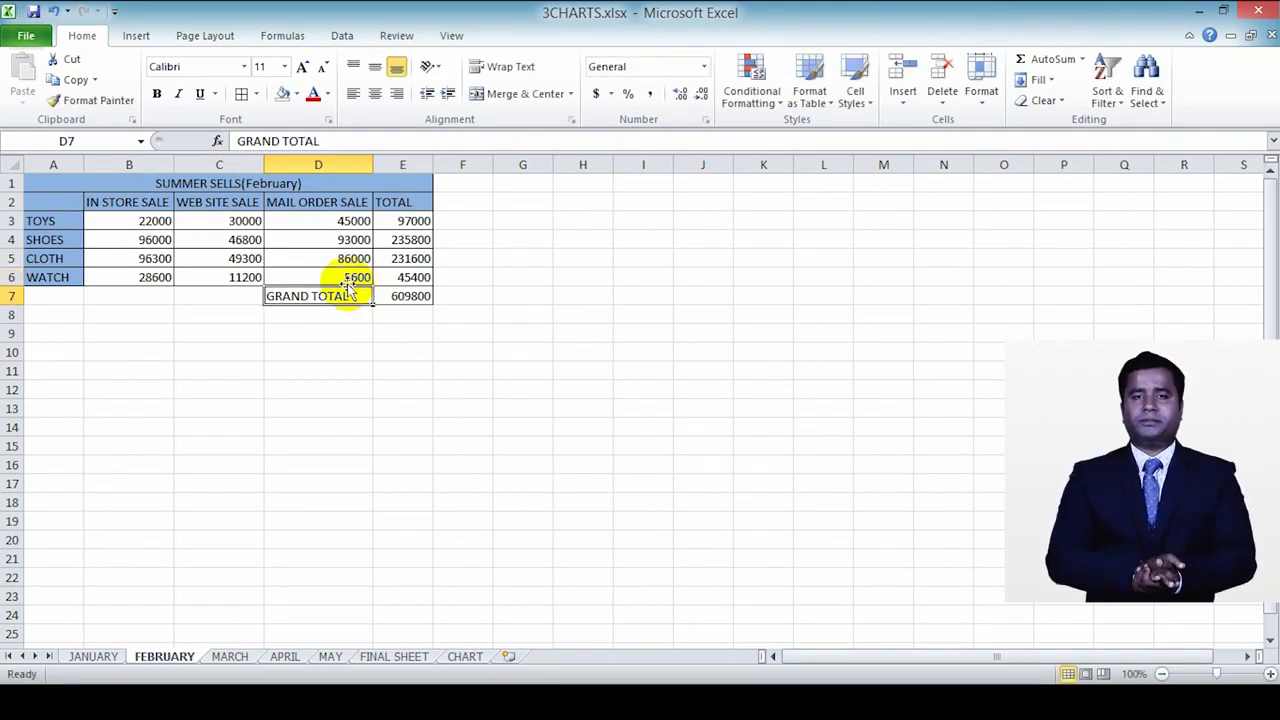
pyautogui.click(396, 657)
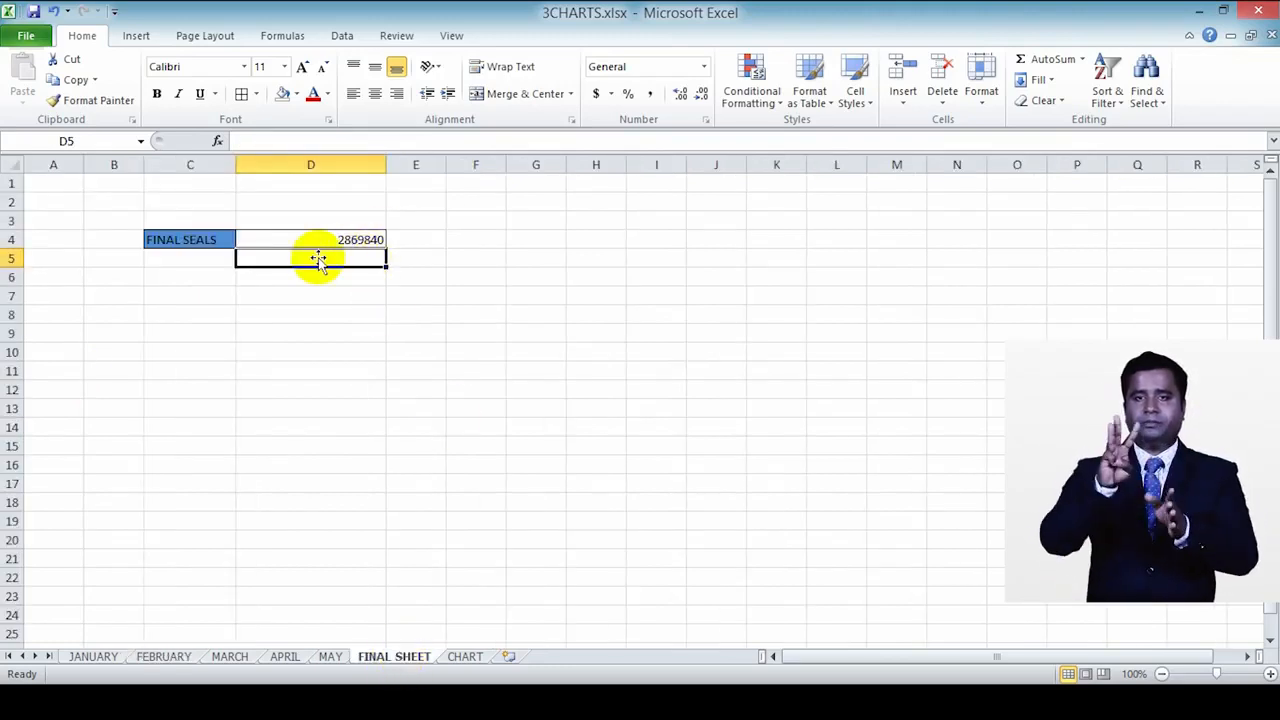
# Step: Review the grand totals in E7 of the JANUARY and FEBRUARY sheets and compare them with the total on FINAL SHEET
pyautogui.click(103, 655)
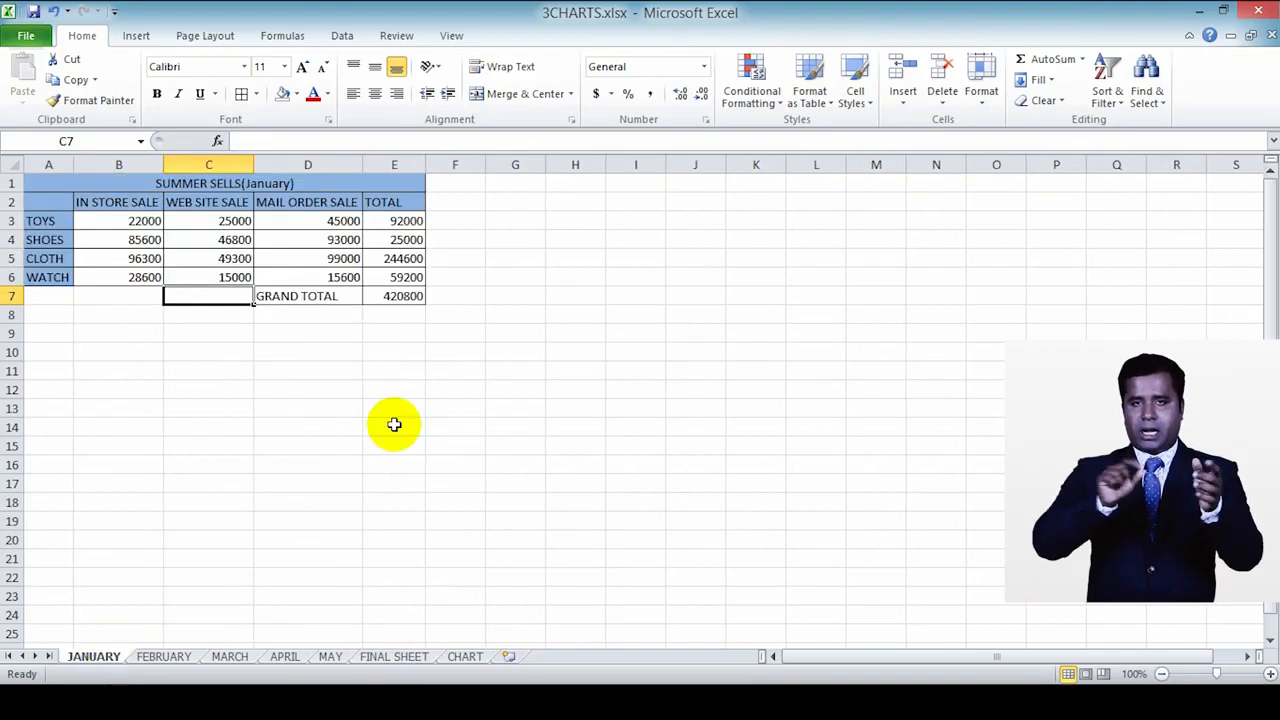
pyautogui.click(404, 296)
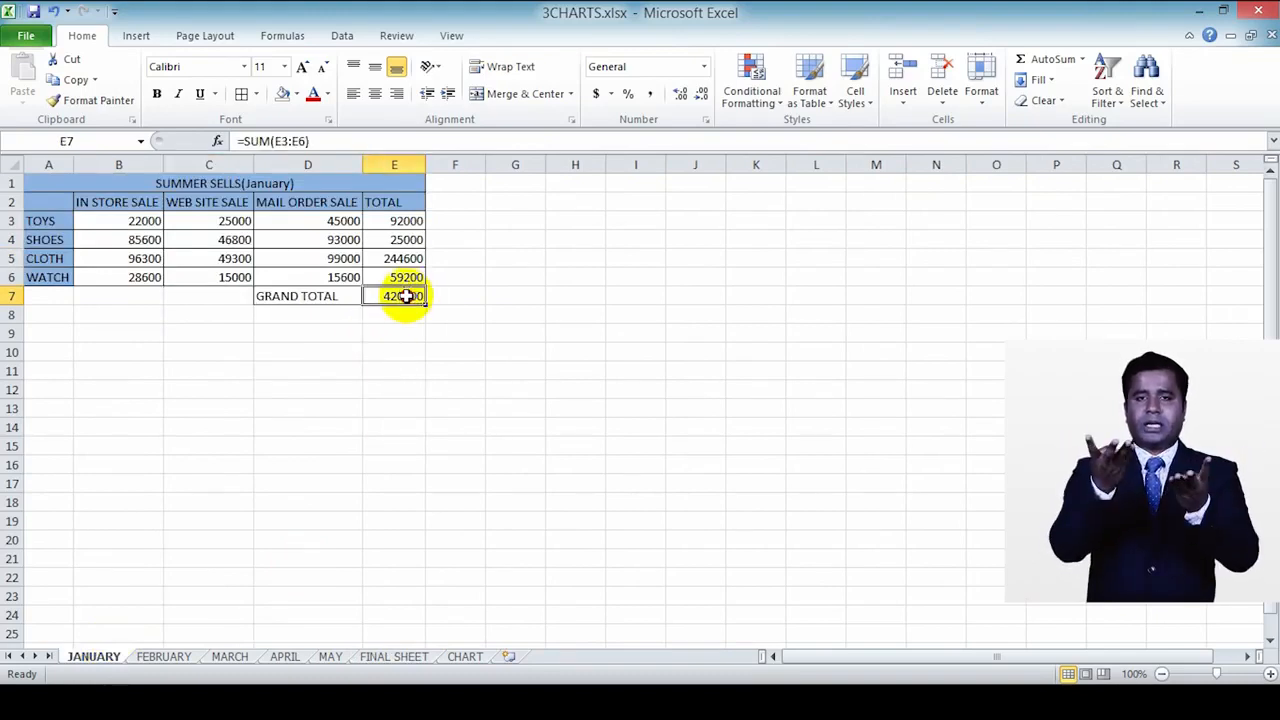
pyautogui.click(163, 655)
pyautogui.click(410, 296)
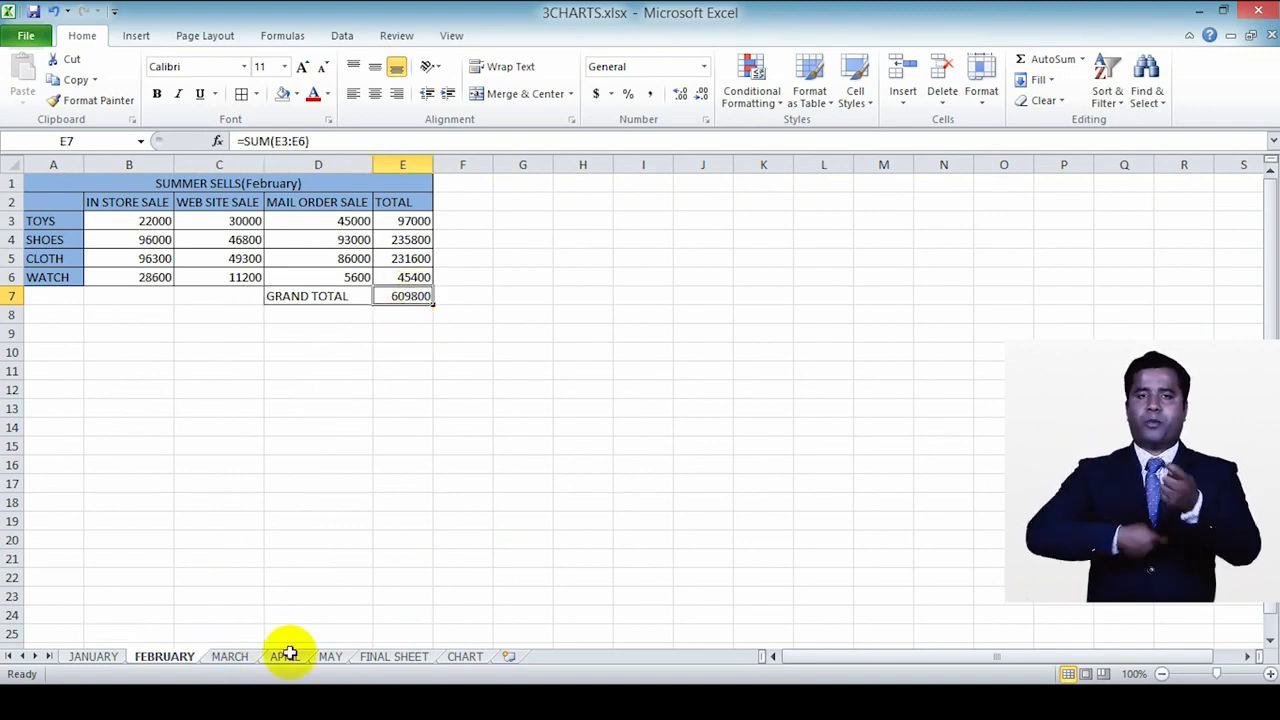
pyautogui.click(396, 656)
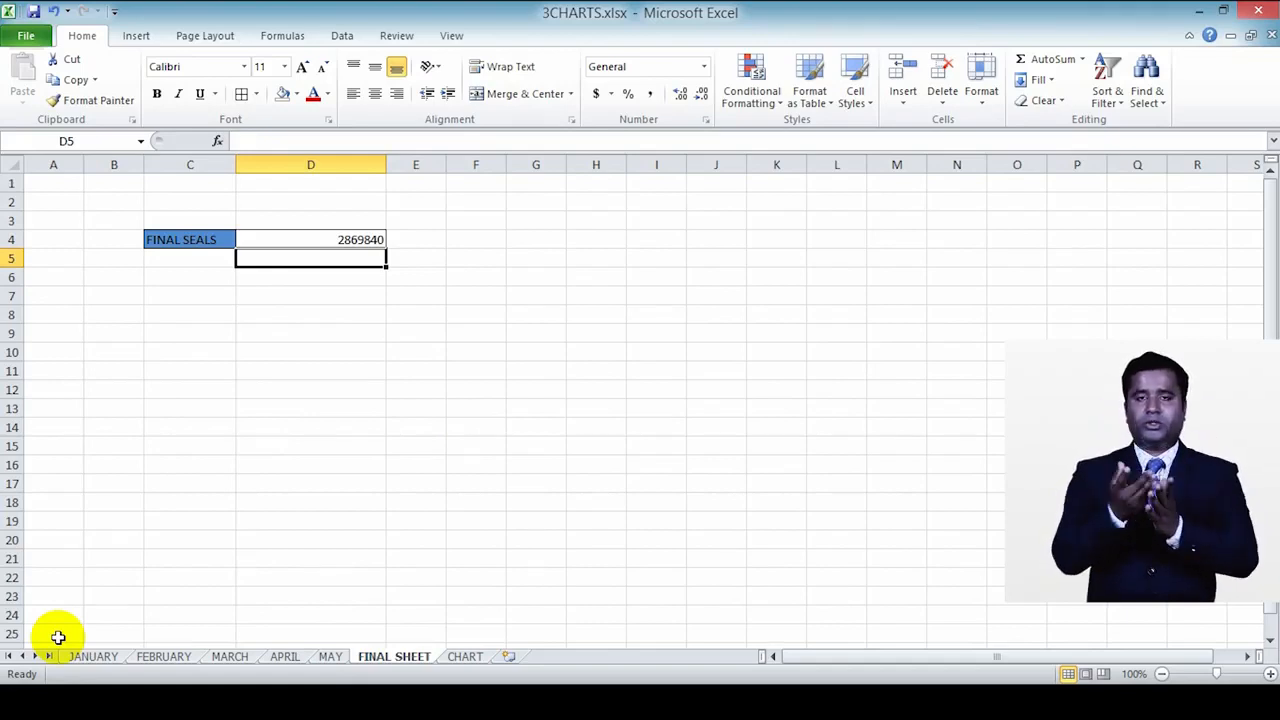
pyautogui.scroll(-1, 240, 470)
pyautogui.scroll(1, 245, 486)
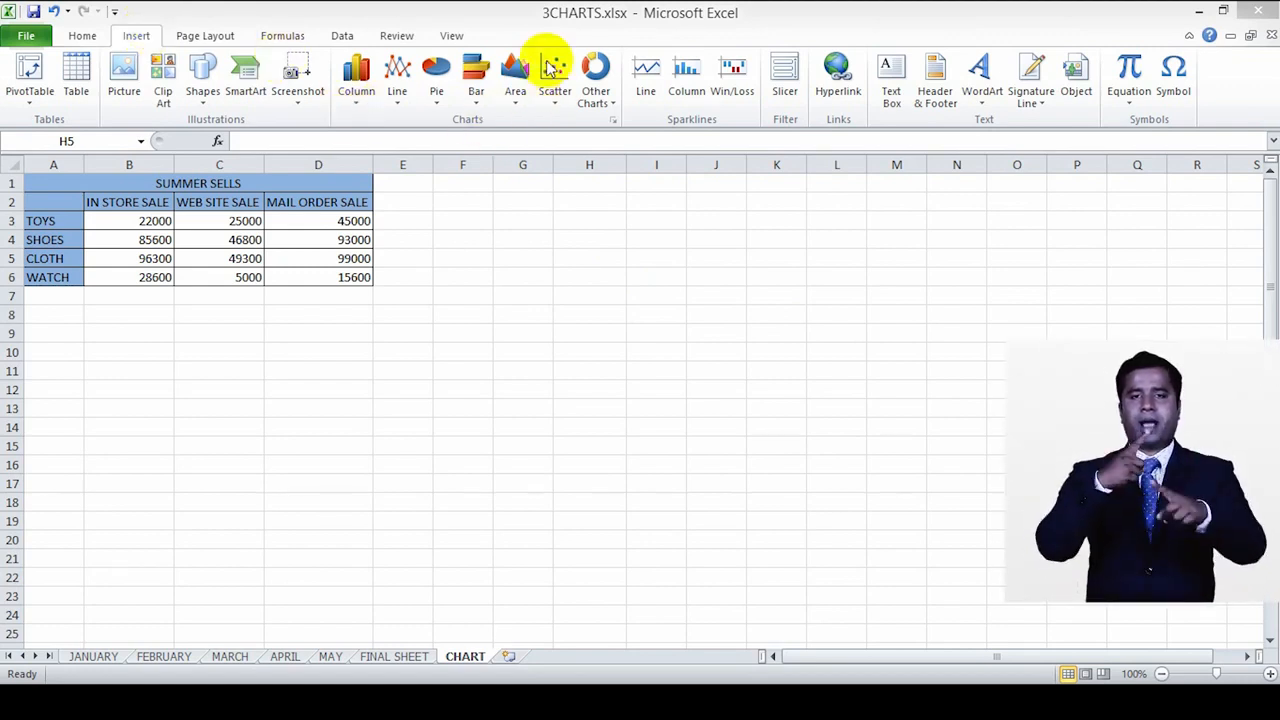
# Step: Look through the column, line, pie, bar, area, scatter and other chart types available for the CHART sheet
pyautogui.click(358, 108)
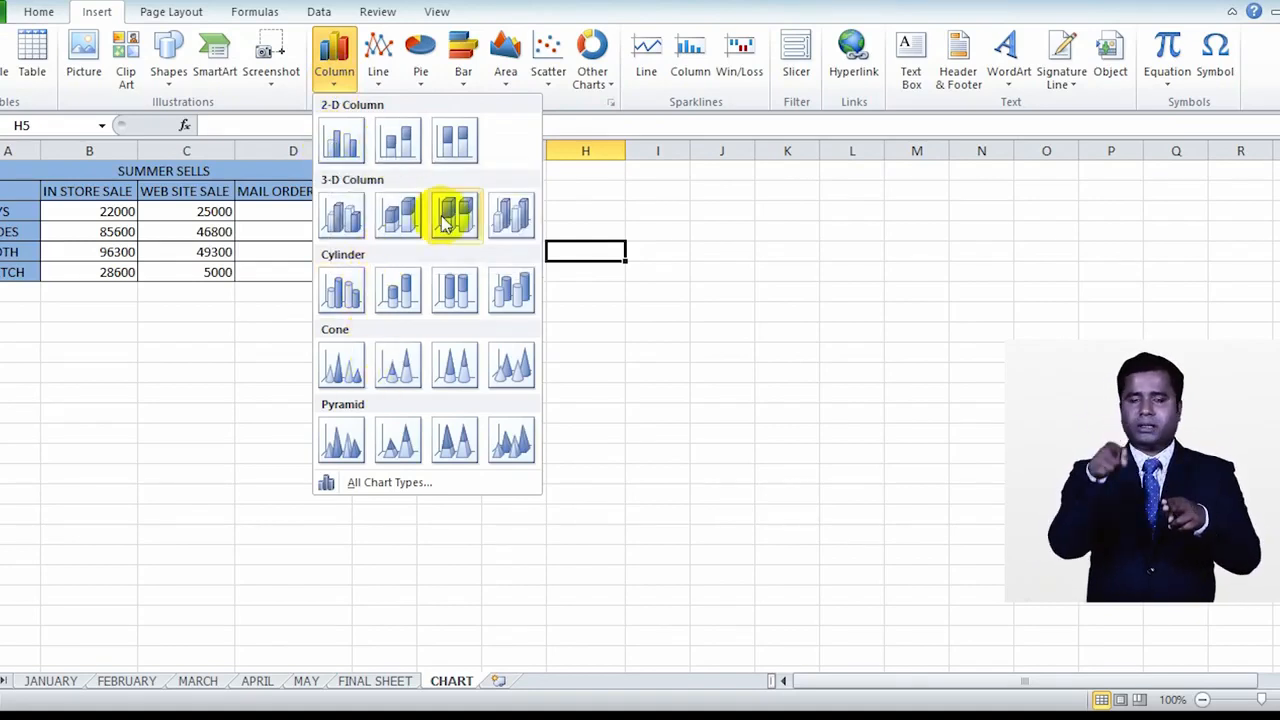
pyautogui.click(379, 66)
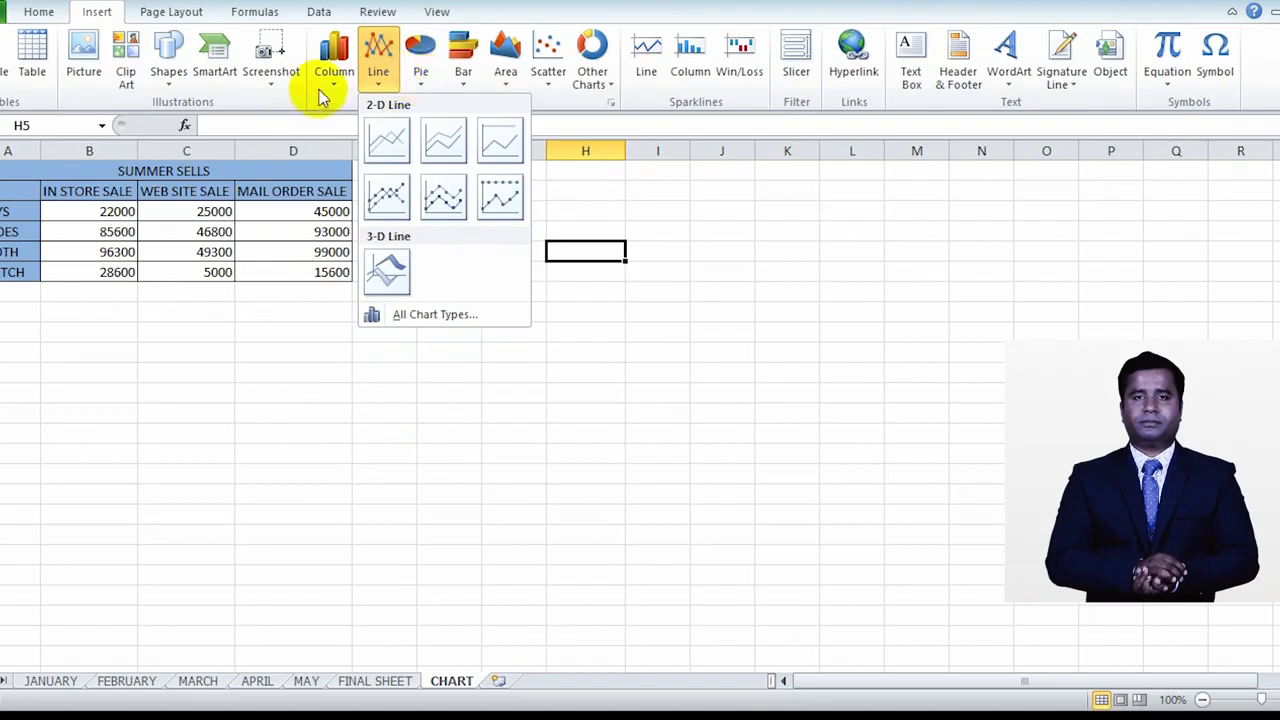
pyautogui.click(420, 72)
pyautogui.click(455, 90)
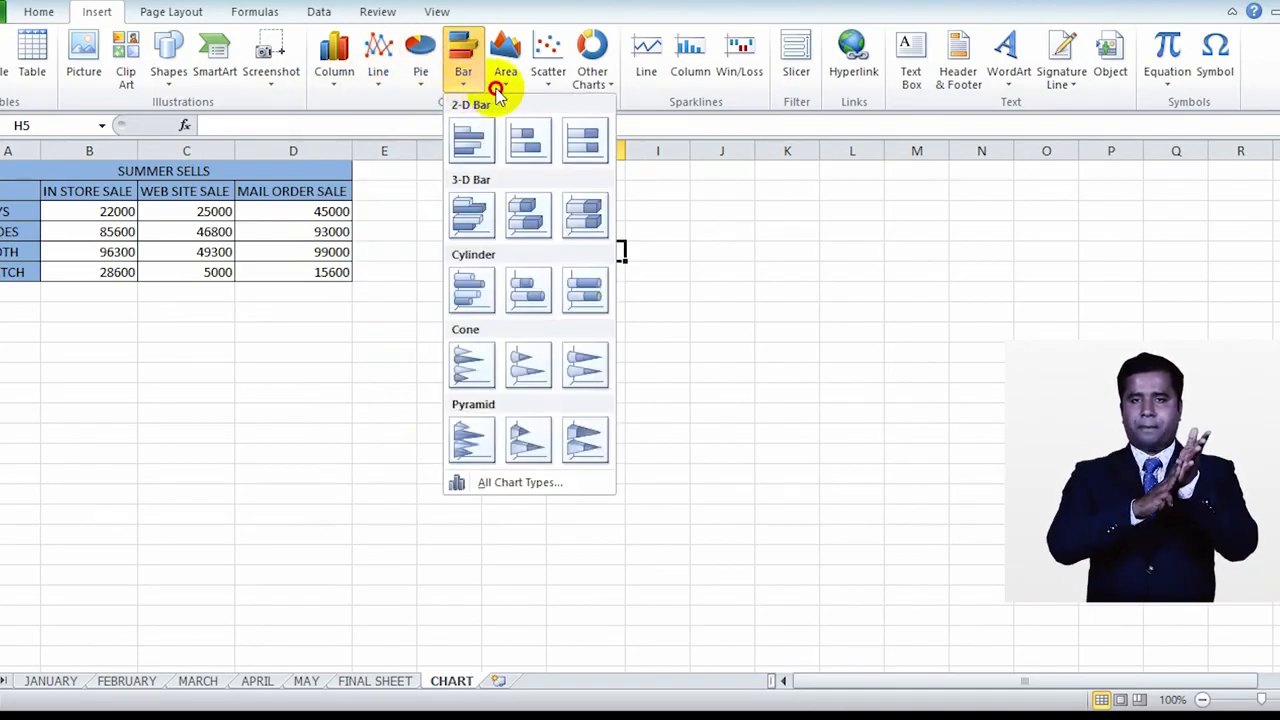
pyautogui.click(497, 88)
pyautogui.click(547, 78)
pyautogui.click(588, 84)
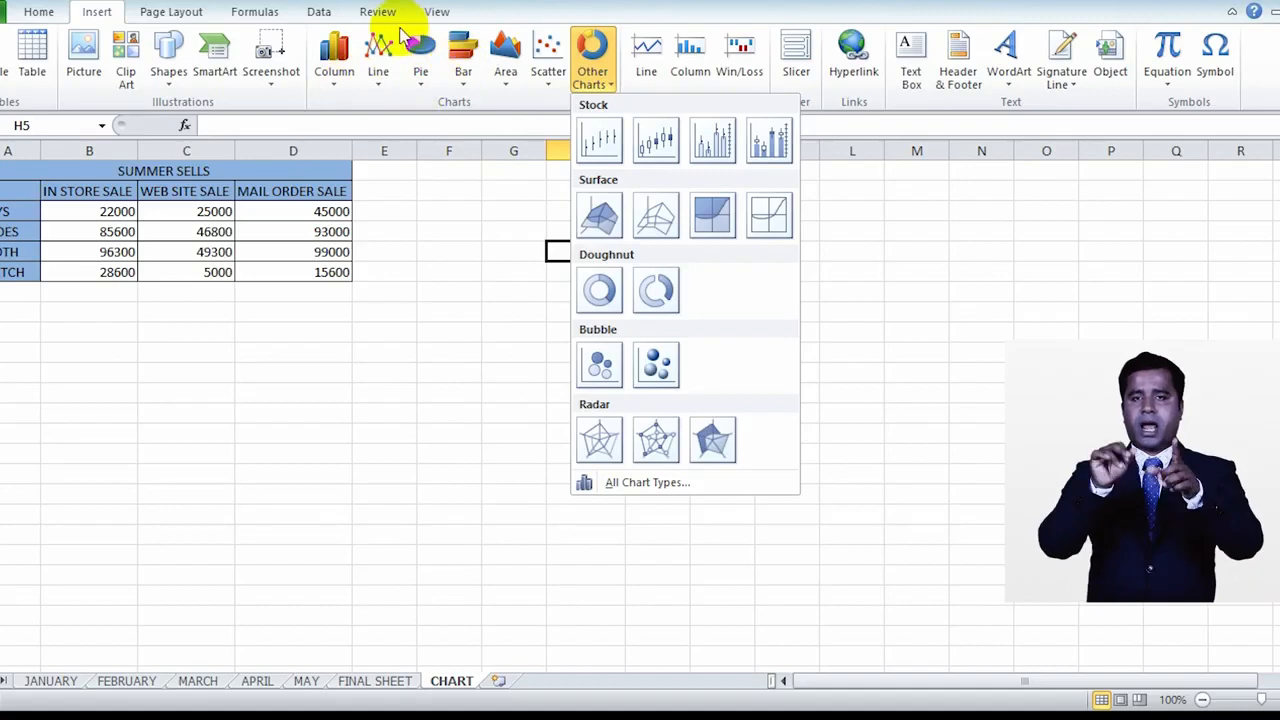
pyautogui.click(222, 202)
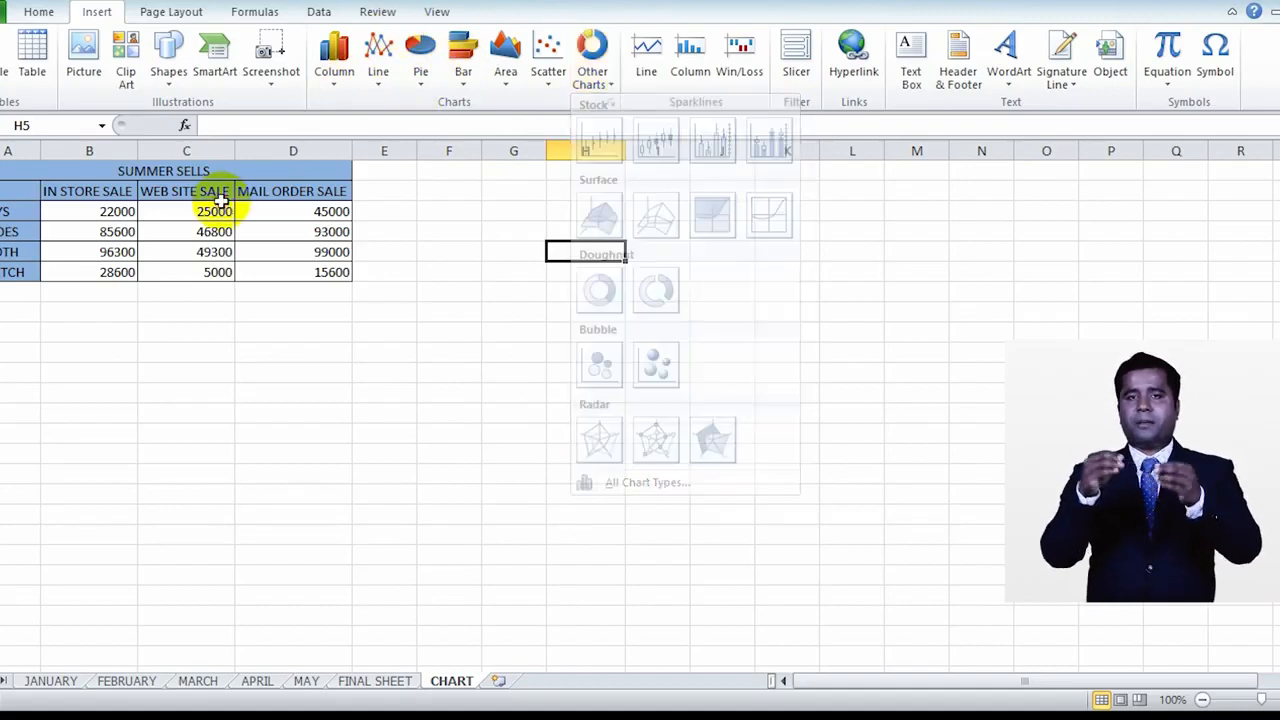
# Step: Insert a 2-D clustered column chart from the sales data in A2:D6 of the CHART sheet
pyautogui.moveTo(35, 191); pyautogui.dragTo(283, 265)
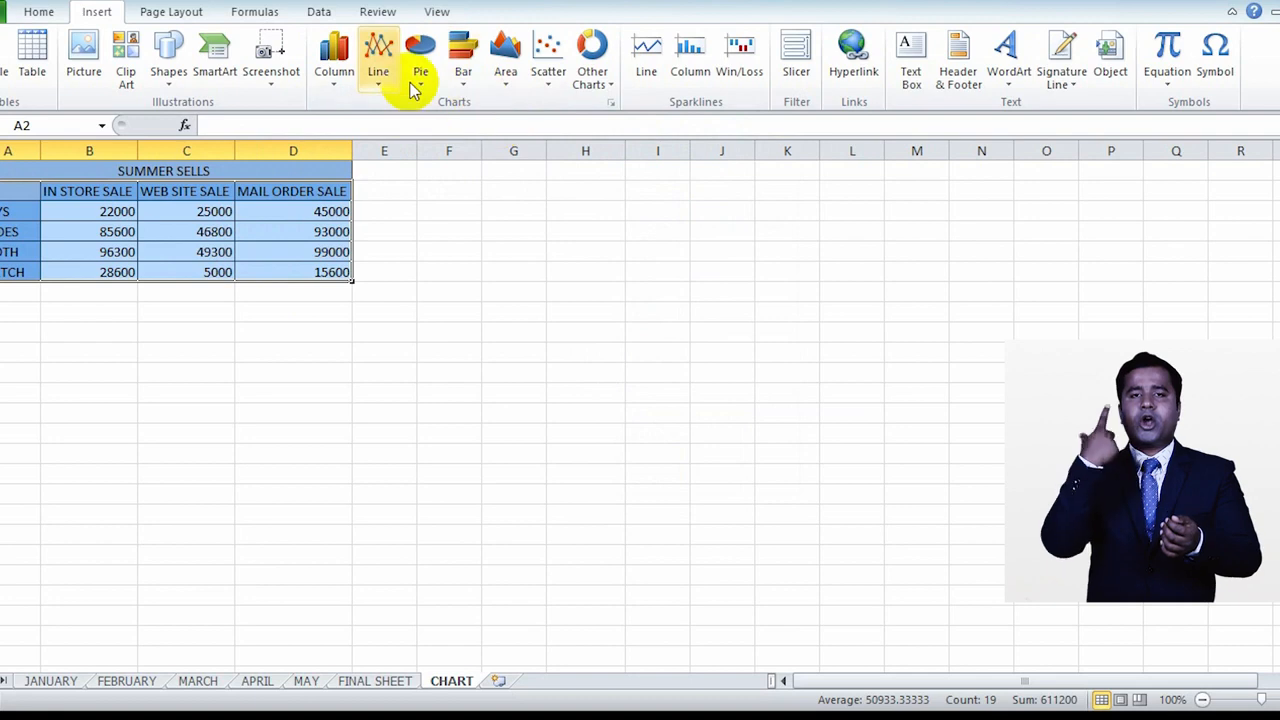
pyautogui.click(338, 88)
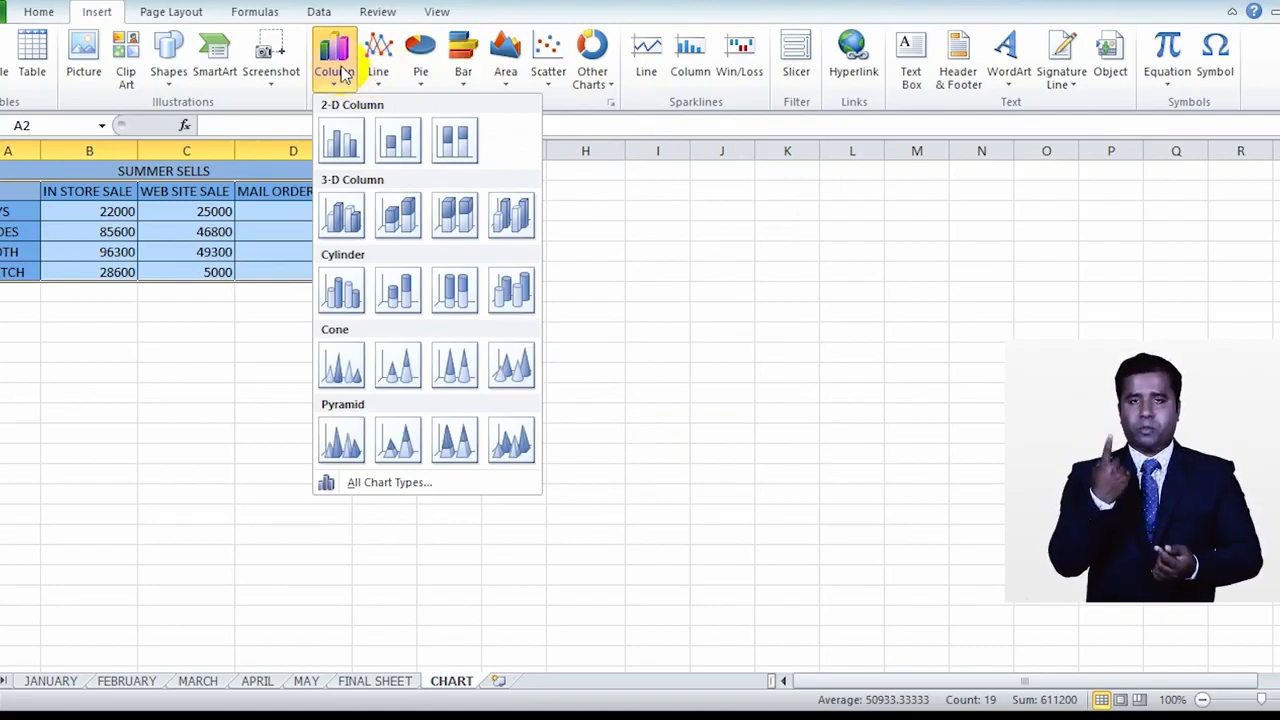
pyautogui.click(341, 141)
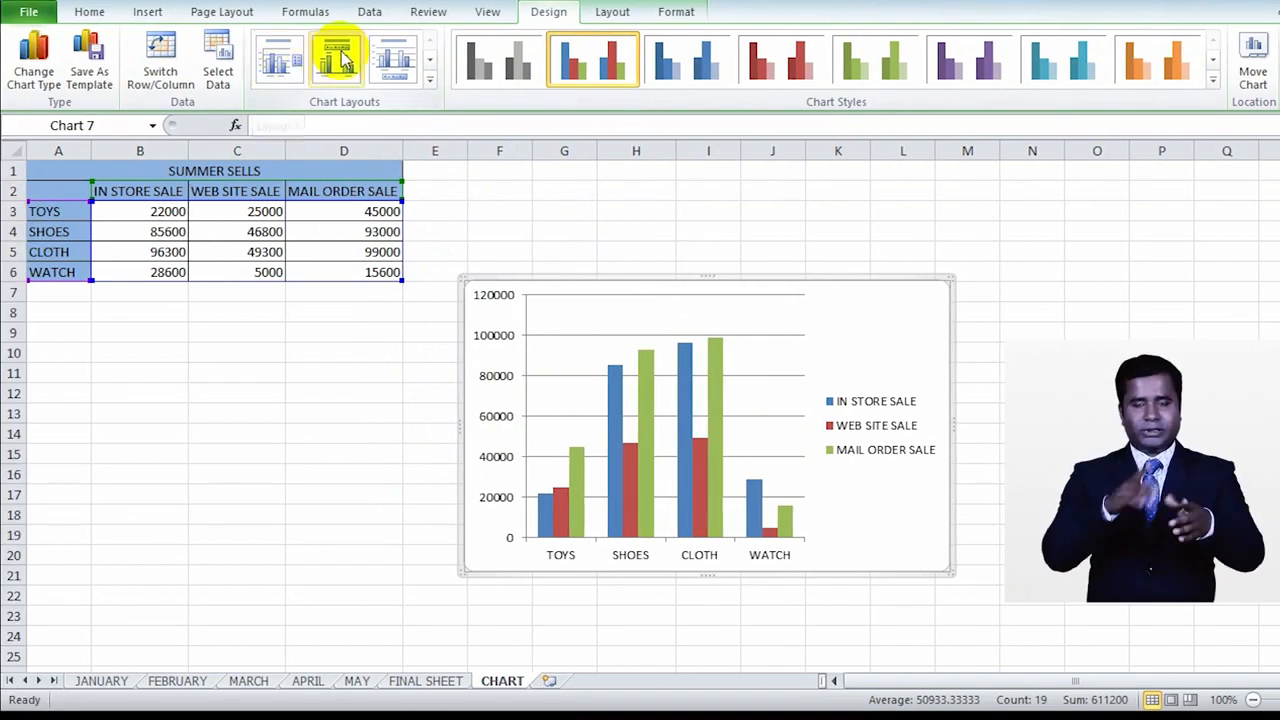
# Step: Apply the first chart layout, with a title above and a legend beside the plot, and move the chart up next to the data table
pyautogui.click(431, 79)
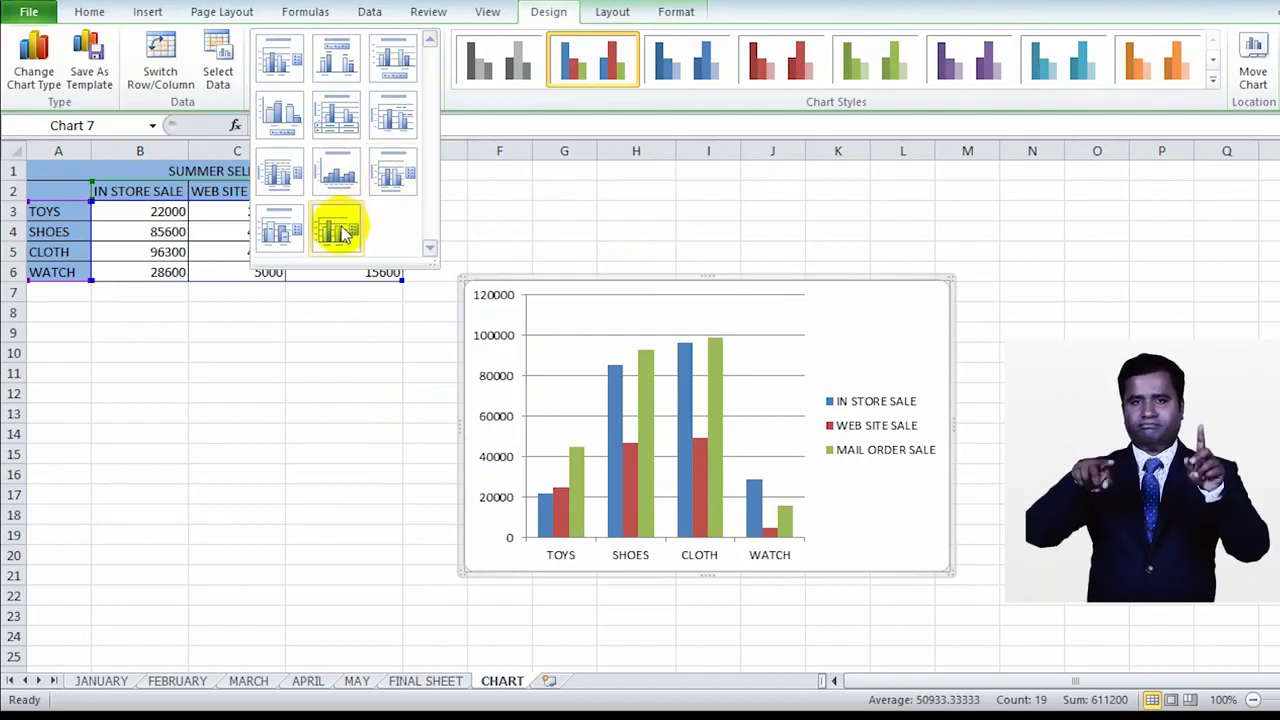
pyautogui.click(285, 63)
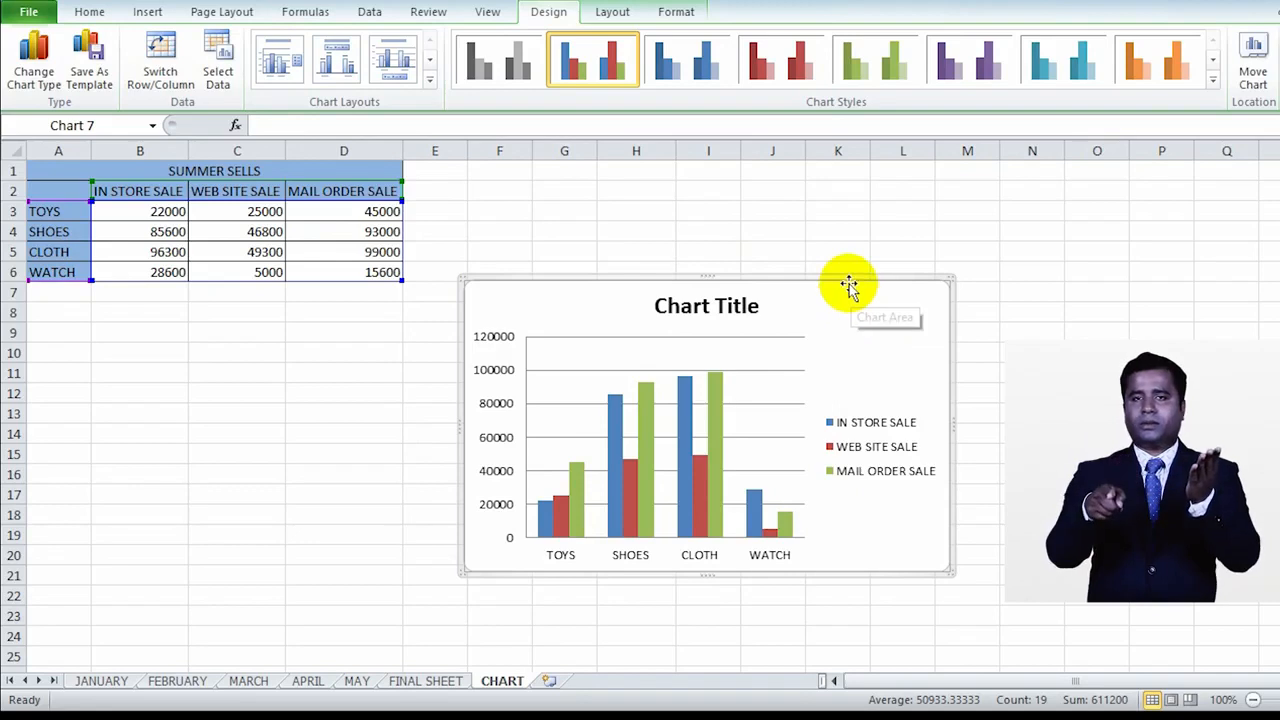
pyautogui.moveTo(851, 318); pyautogui.dragTo(834, 243)
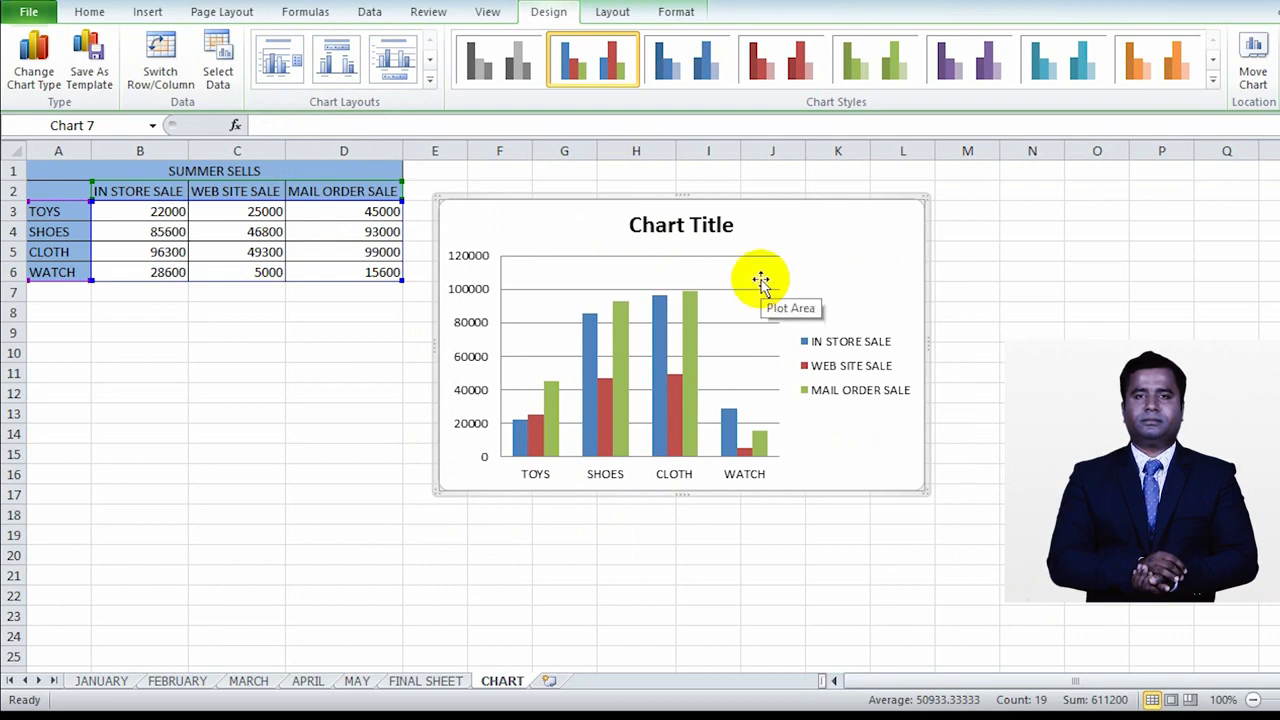
# Step: Inspect the chart's plot area and chart area, and view the chart area's format options without changing them
pyautogui.click(716, 276)
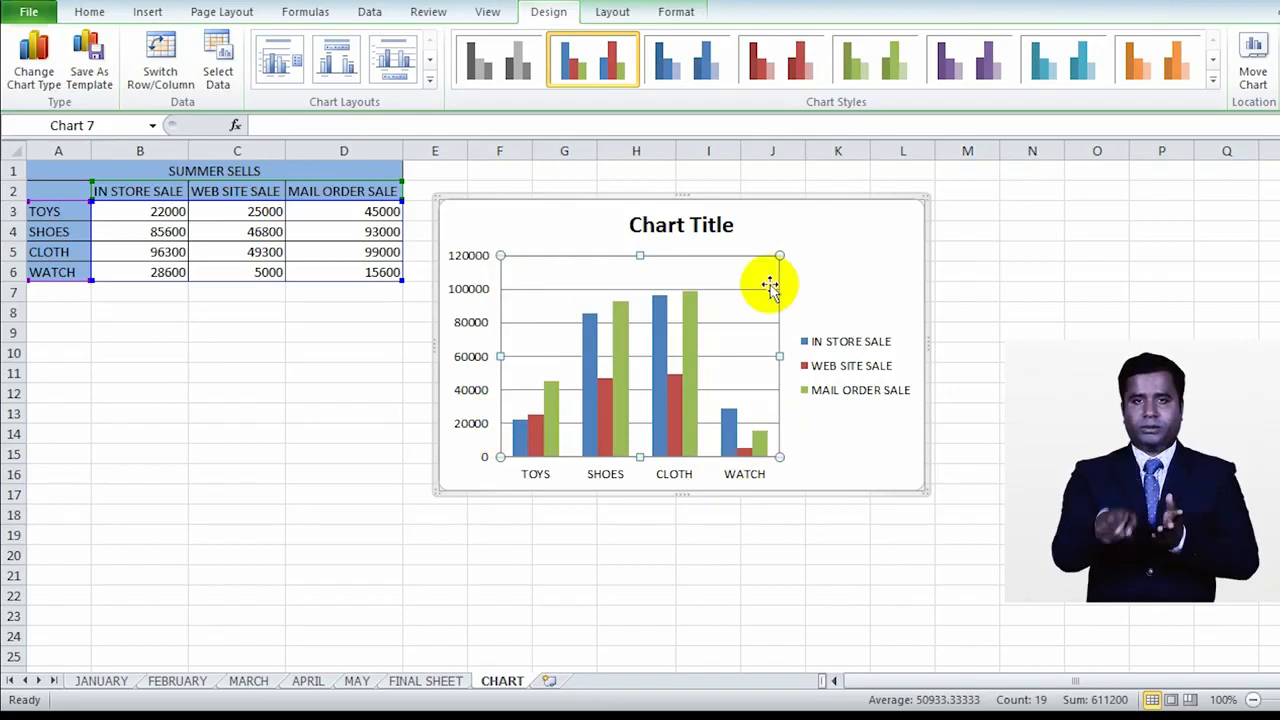
pyautogui.click(866, 268)
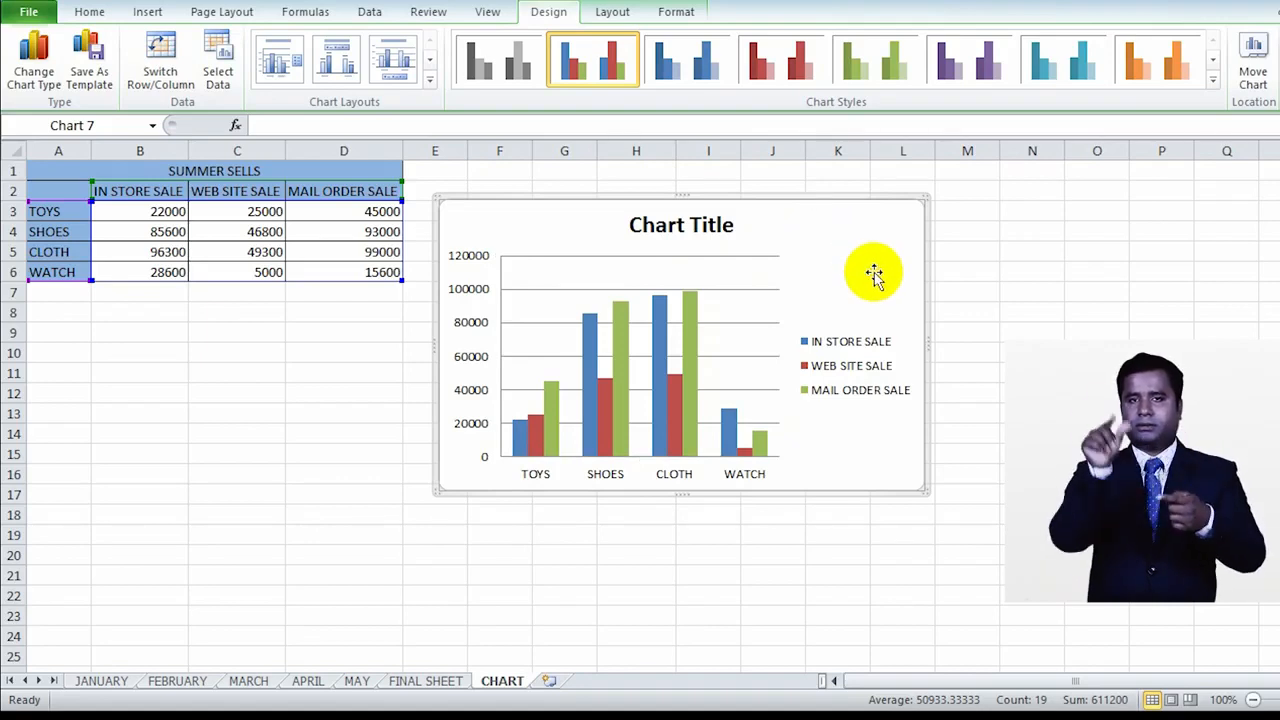
pyautogui.doubleClick(874, 272)
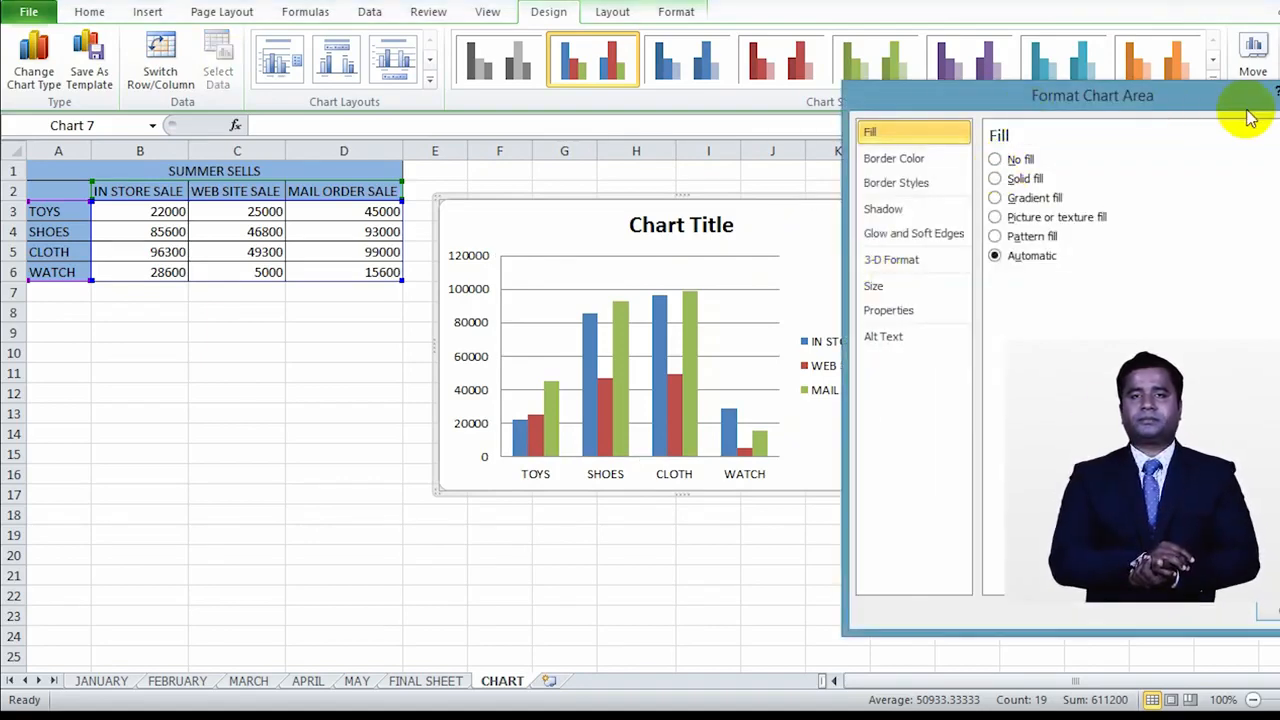
pyautogui.click(1278, 92)
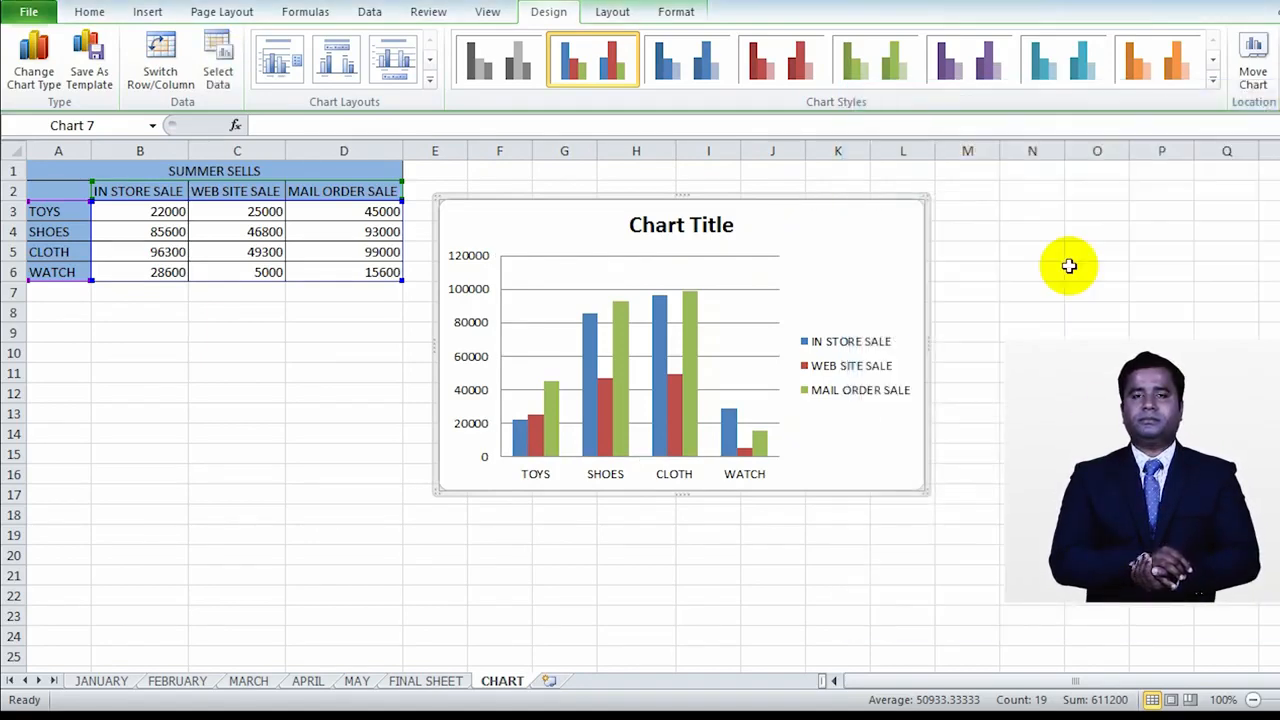
# Step: Examine the chart's legend, category axis, and the MAIL ORDER SALE and IN STORE SALE columns against the sales table
pyautogui.click(853, 376)
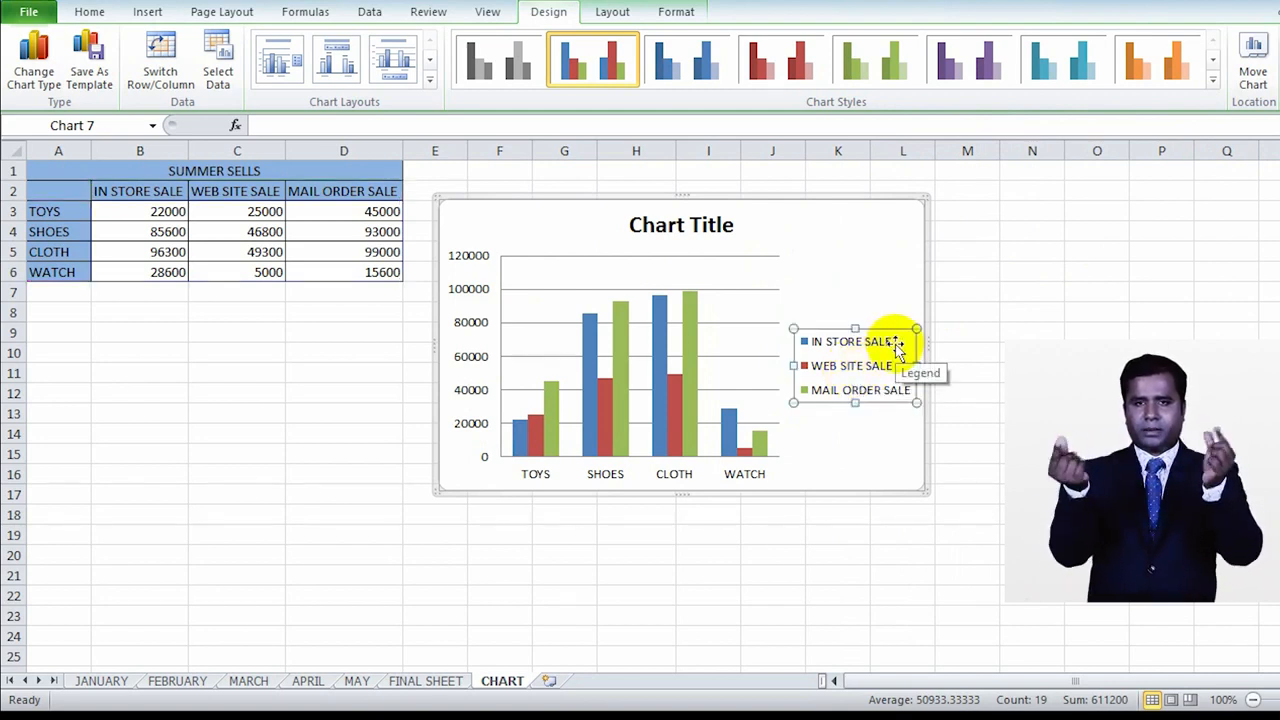
pyautogui.click(697, 360)
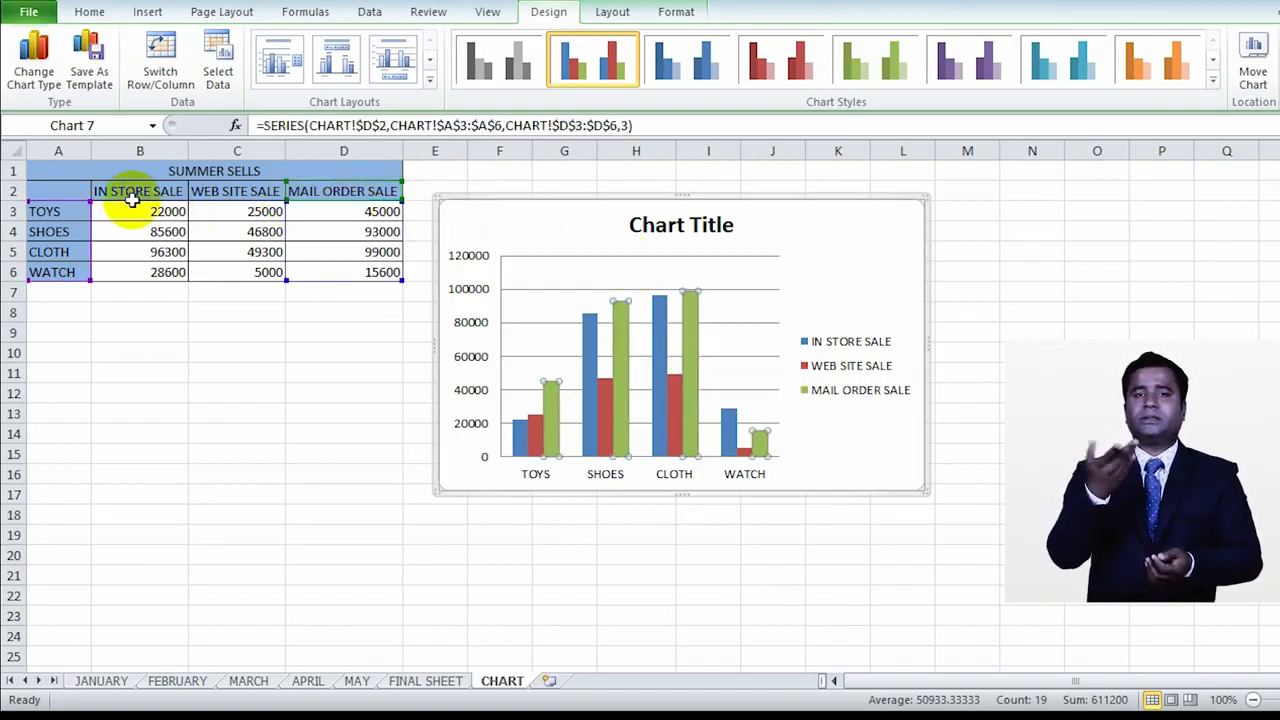
pyautogui.click(840, 298)
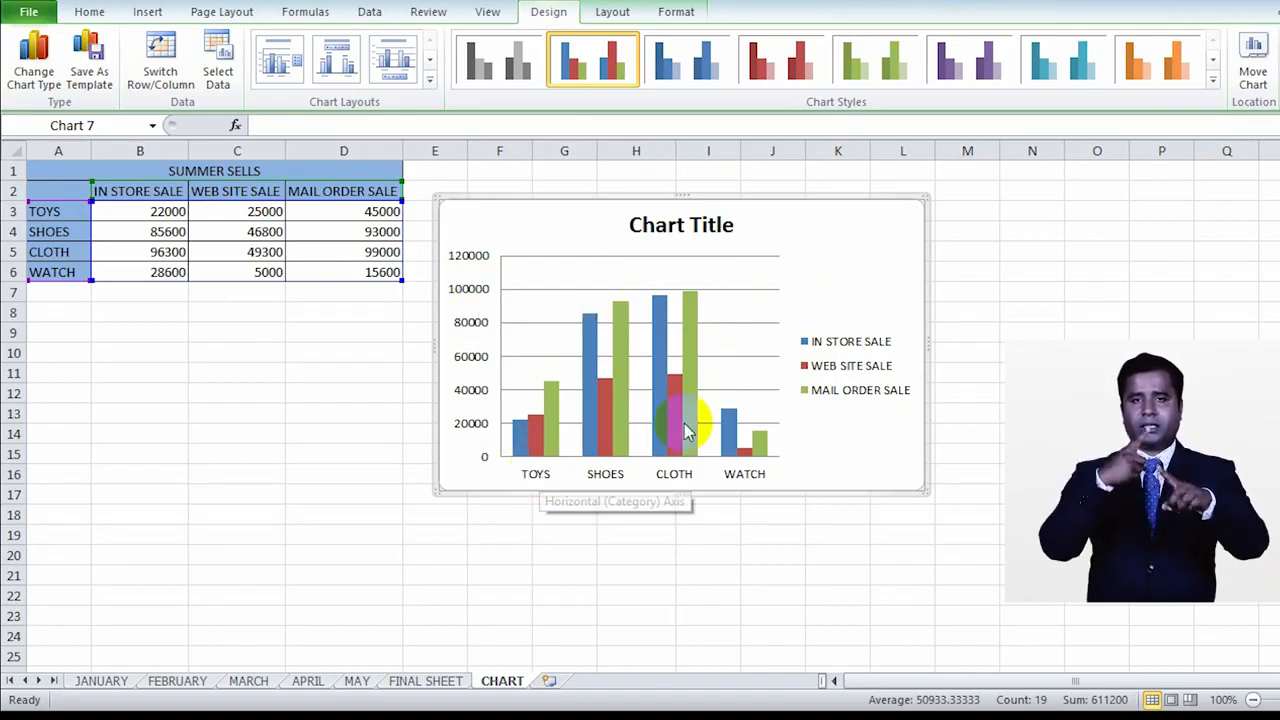
pyautogui.click(763, 343)
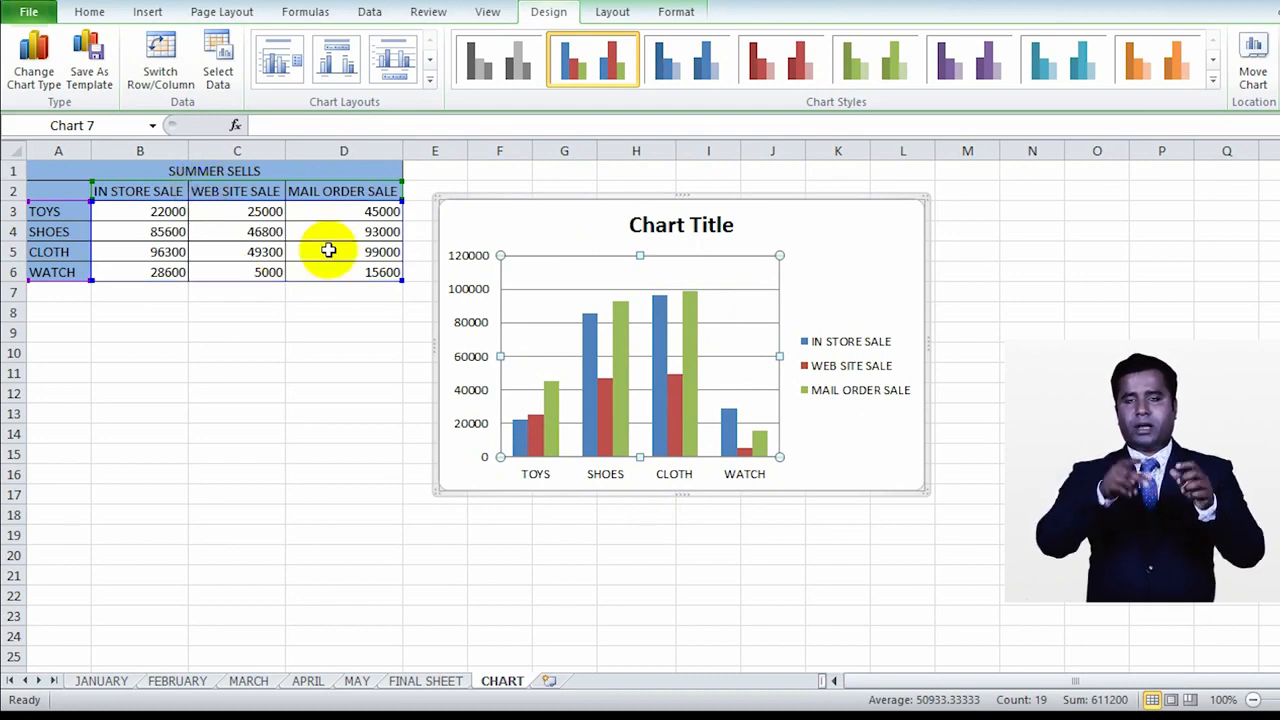
pyautogui.click(677, 480)
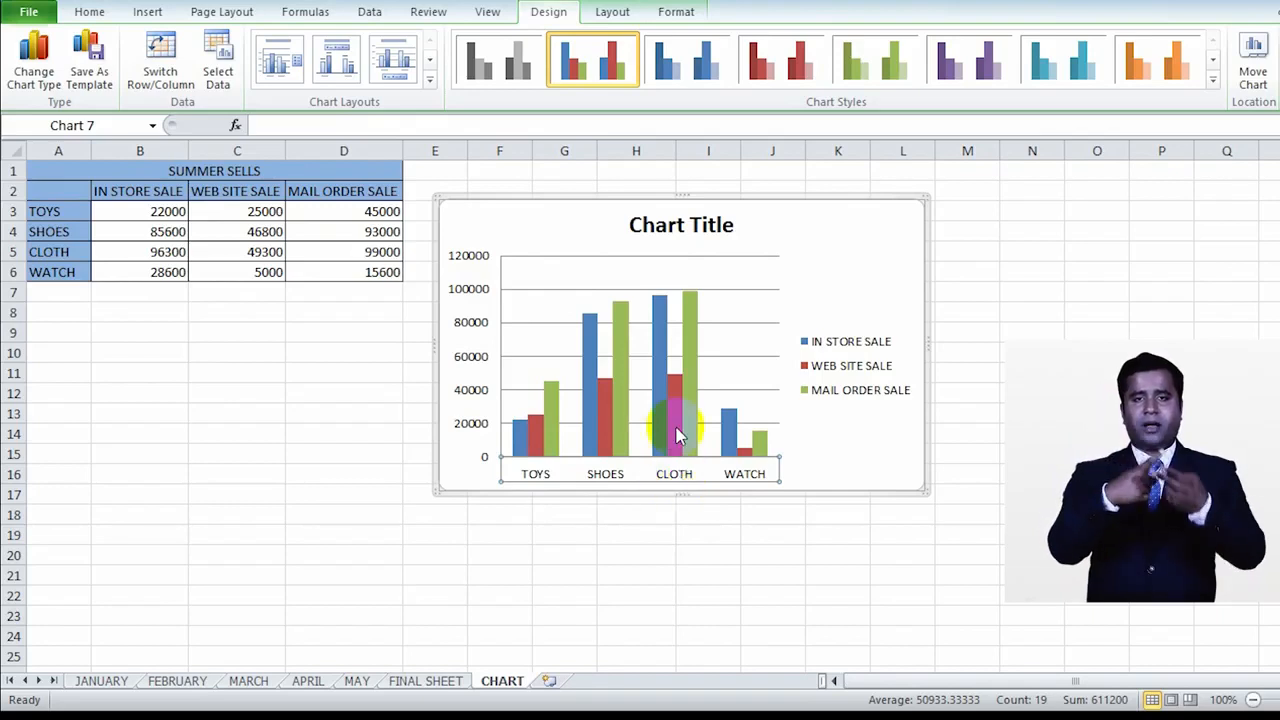
pyautogui.click(660, 435)
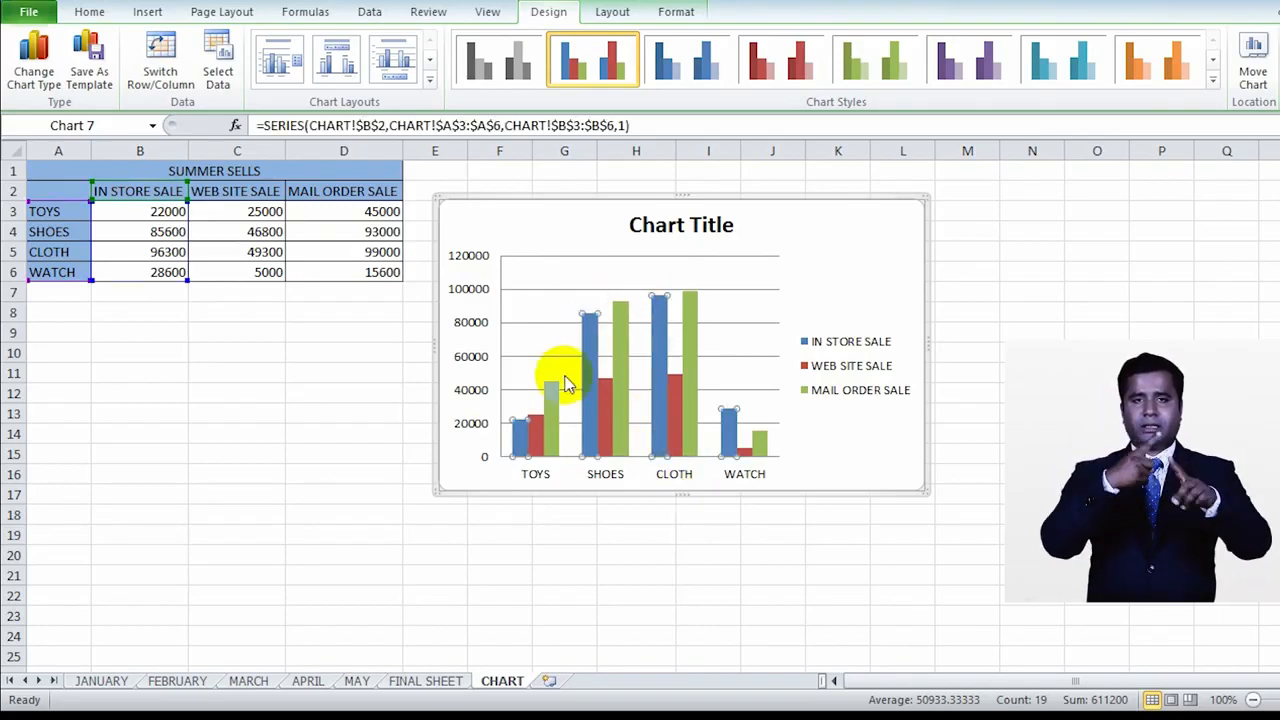
pyautogui.moveTo(683, 445)
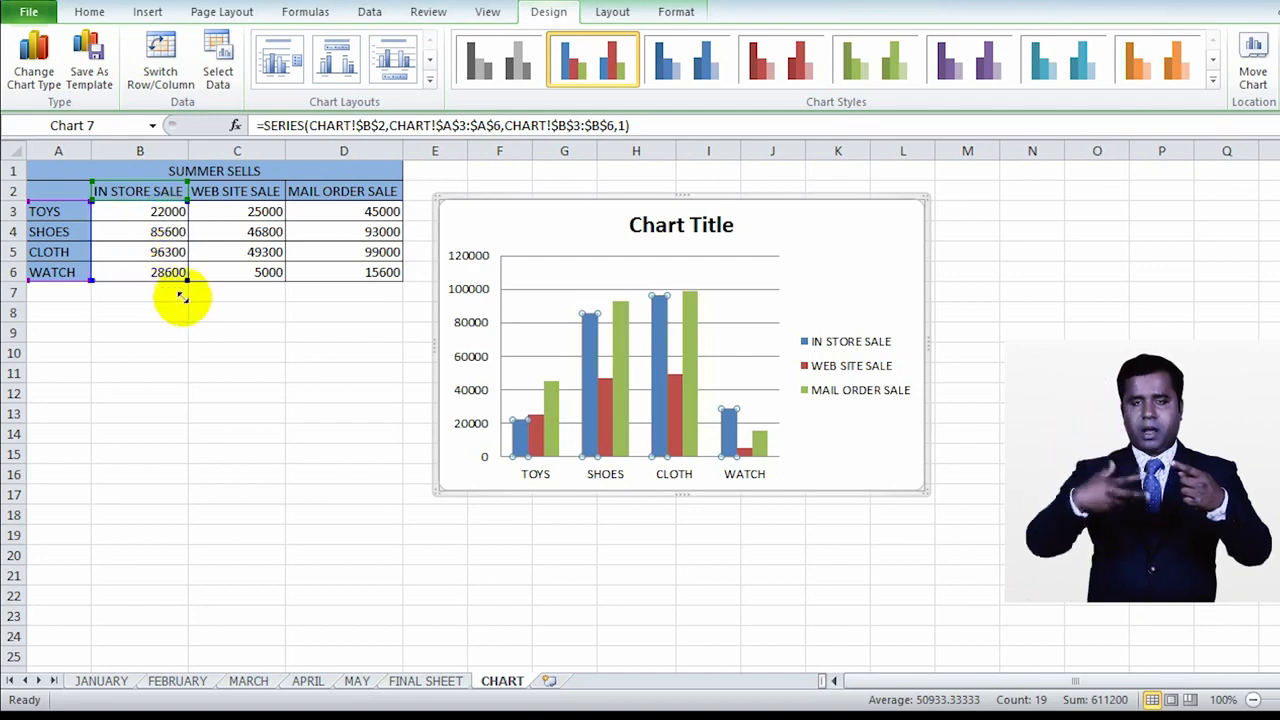
pyautogui.click(619, 440)
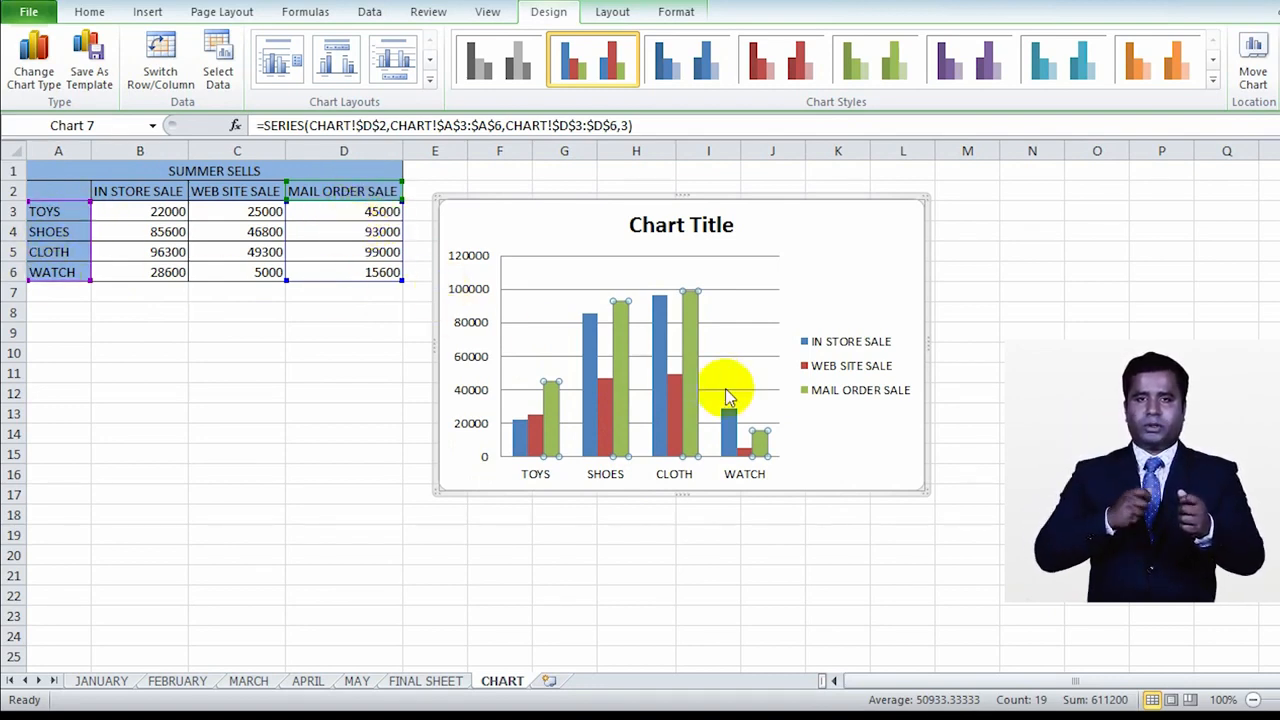
# Step: Apply the chart style in shades of blue to the whole column chart
pyautogui.click(806, 277)
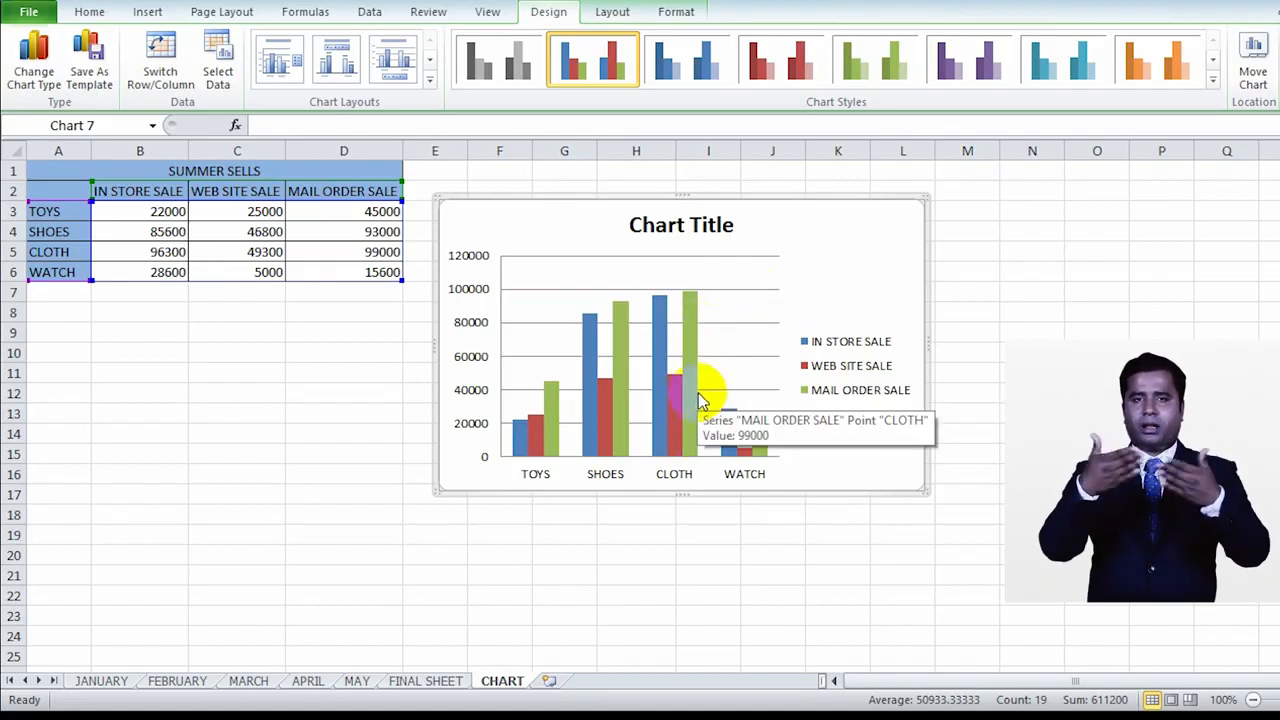
pyautogui.click(710, 65)
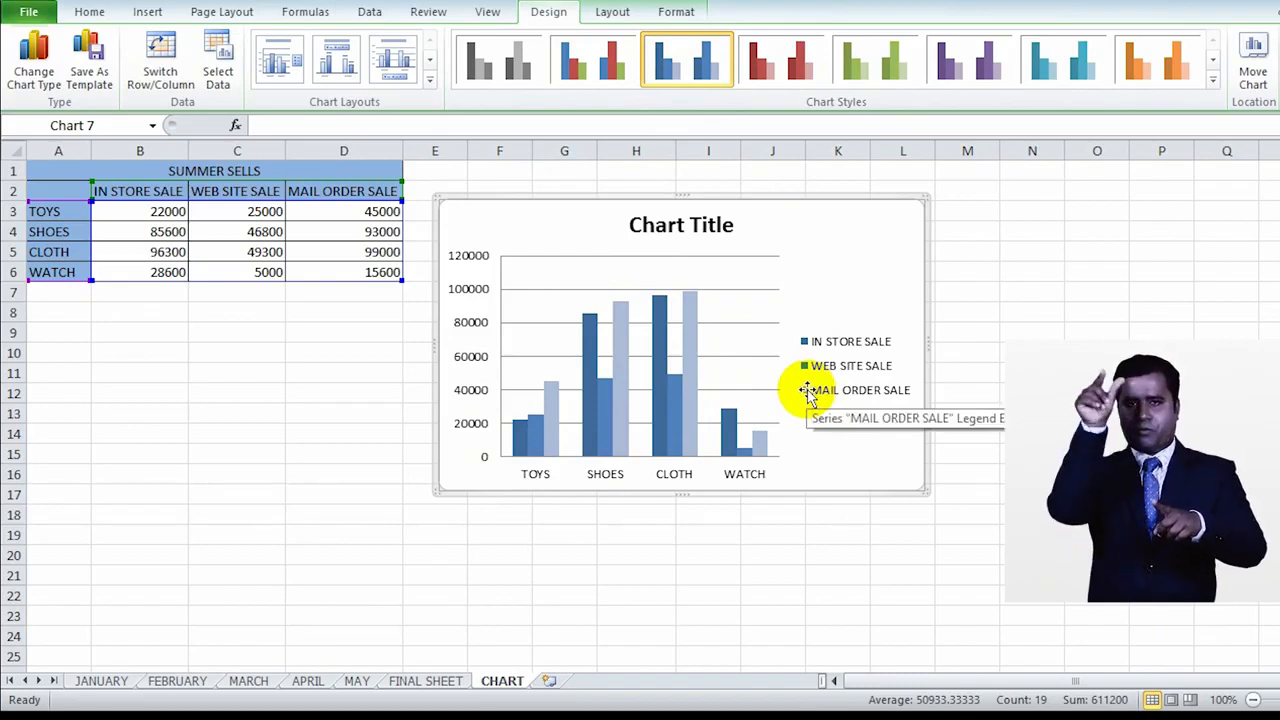
# Step: Compare the restyled MAIL ORDER SALE and IN STORE SALE columns with their legend entries
pyautogui.click(760, 450)
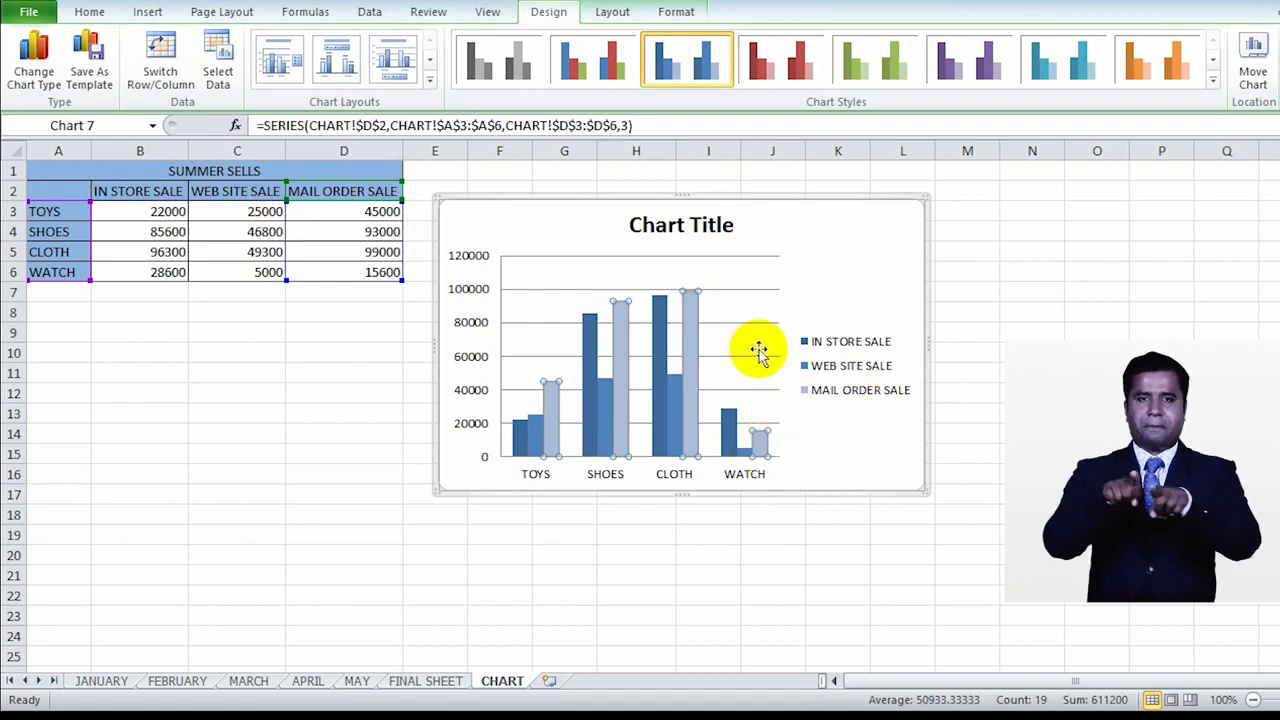
pyautogui.moveTo(765, 447)
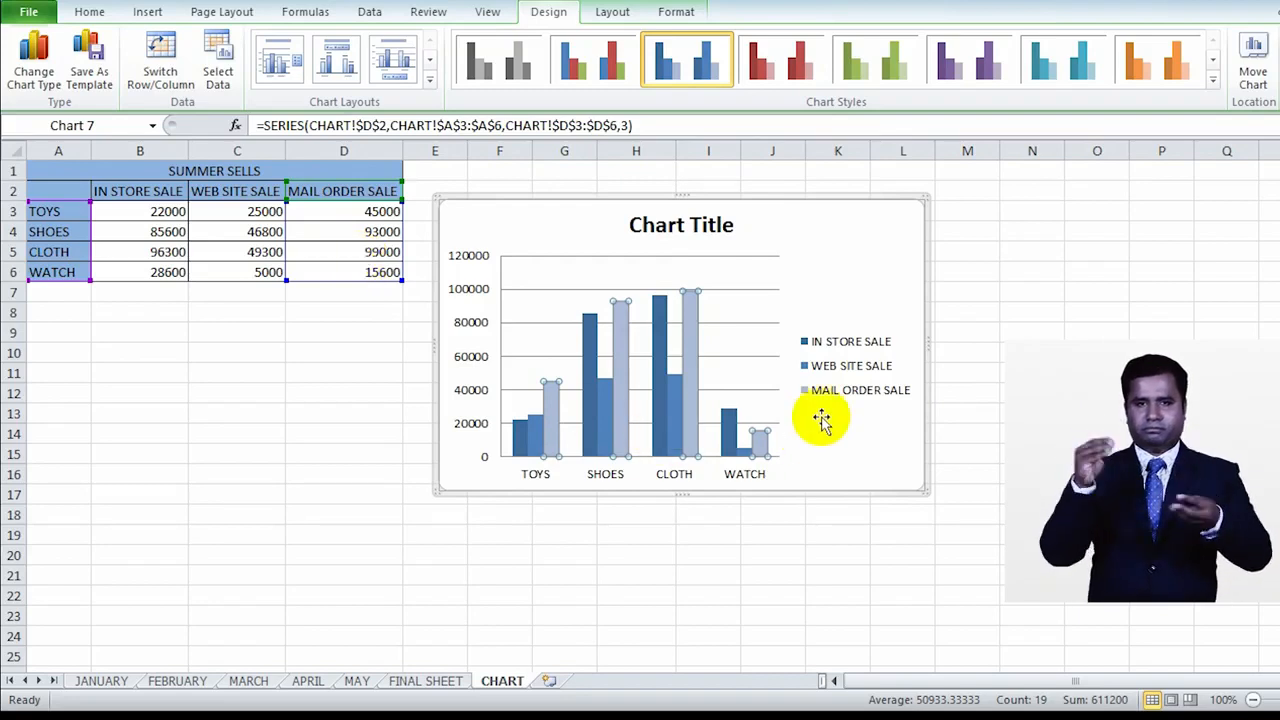
pyautogui.click(806, 344)
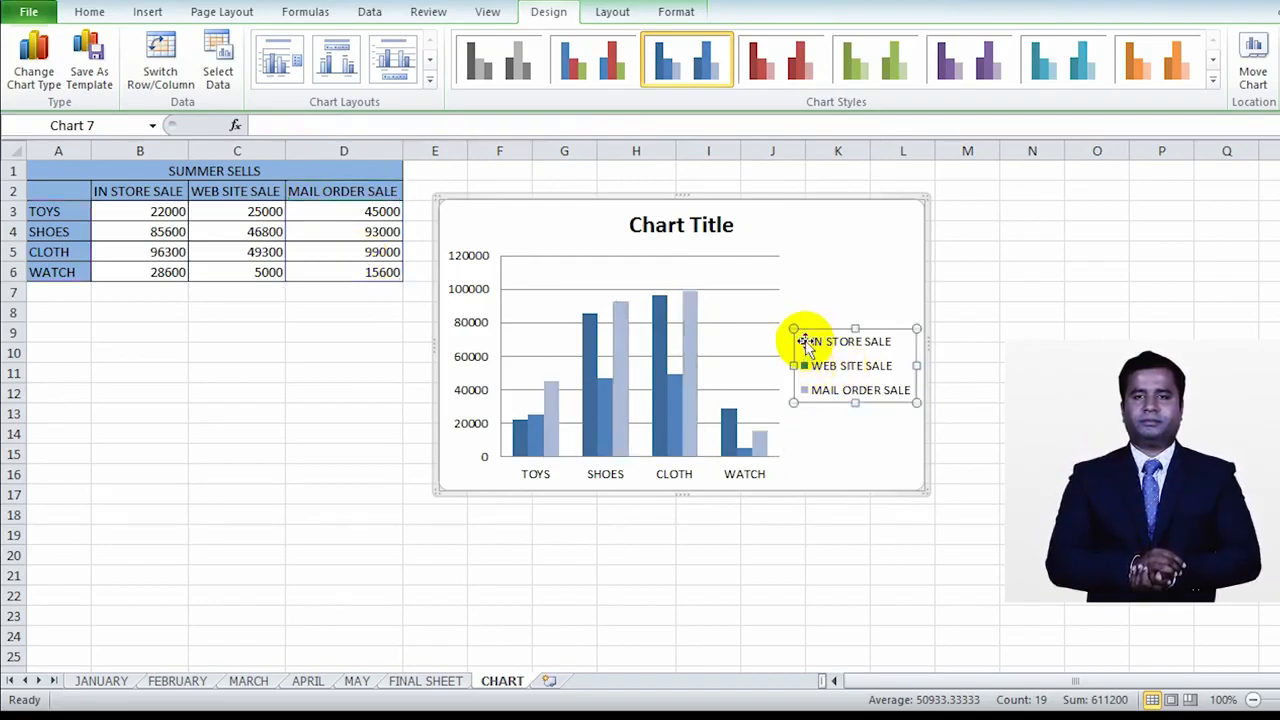
pyautogui.click(591, 343)
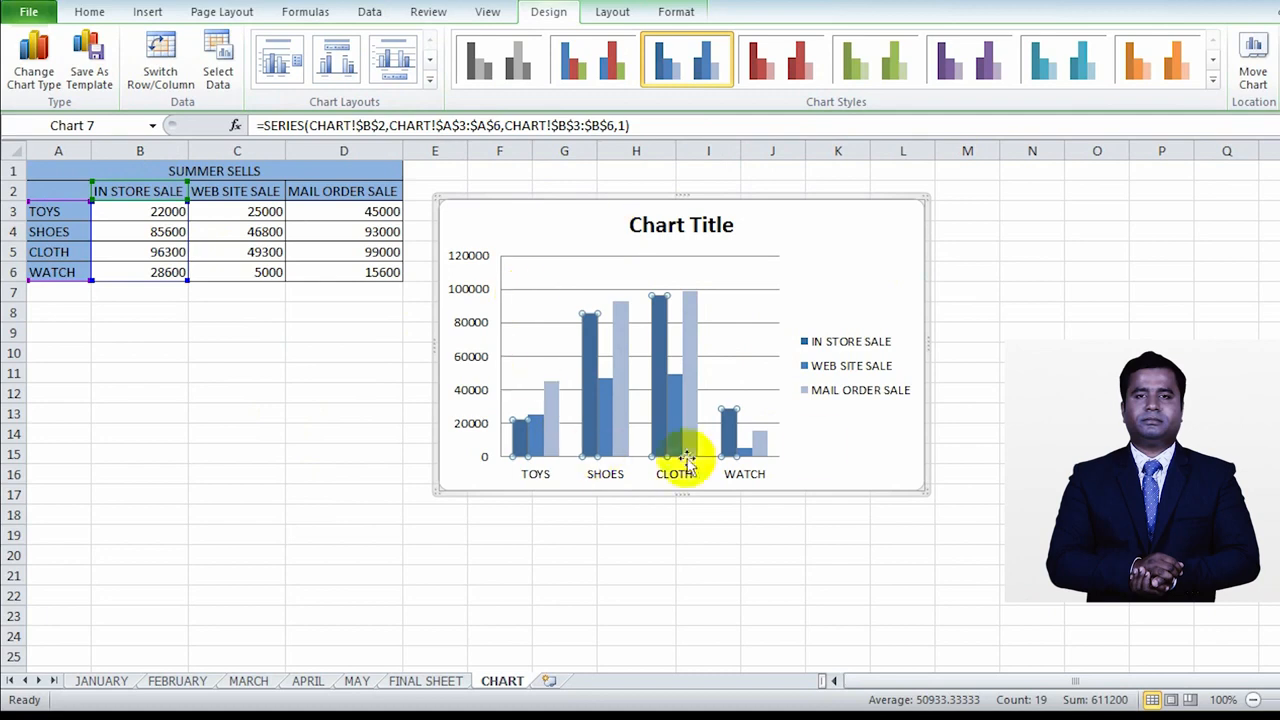
# Step: Replace the placeholder chart title with SUMMER SELL and leave title editing
pyautogui.click(613, 13)
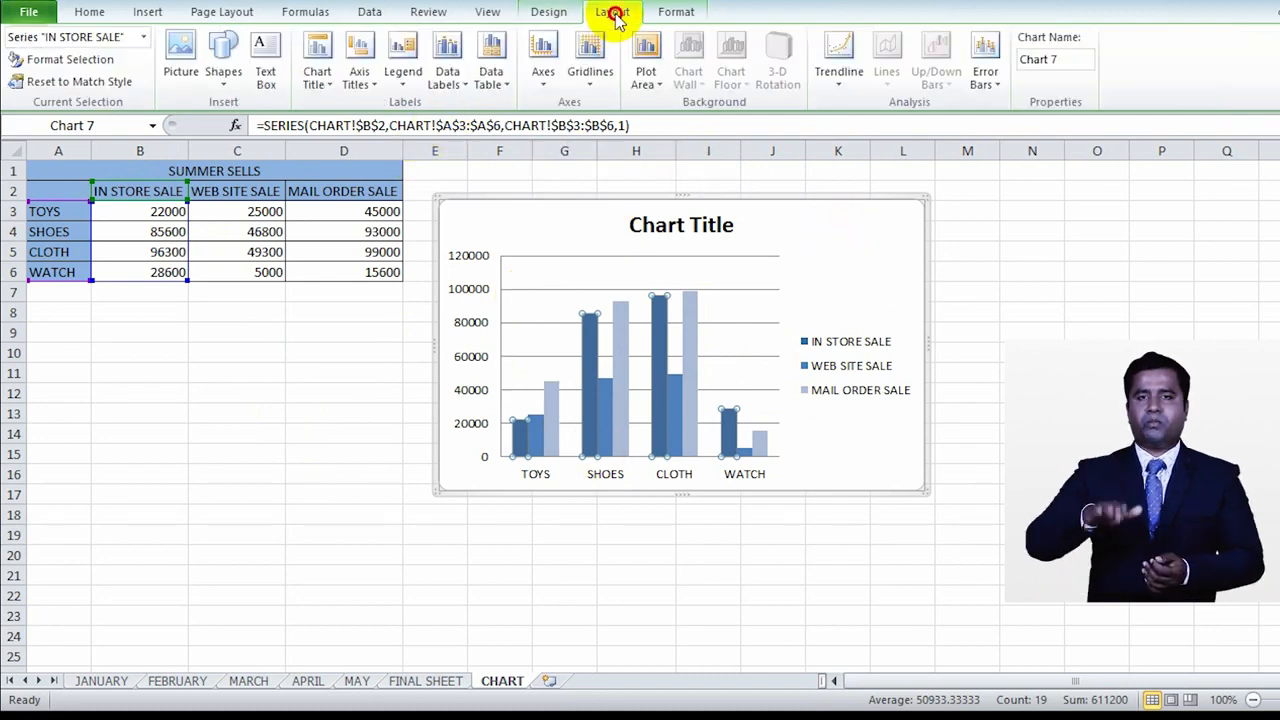
pyautogui.click(657, 18)
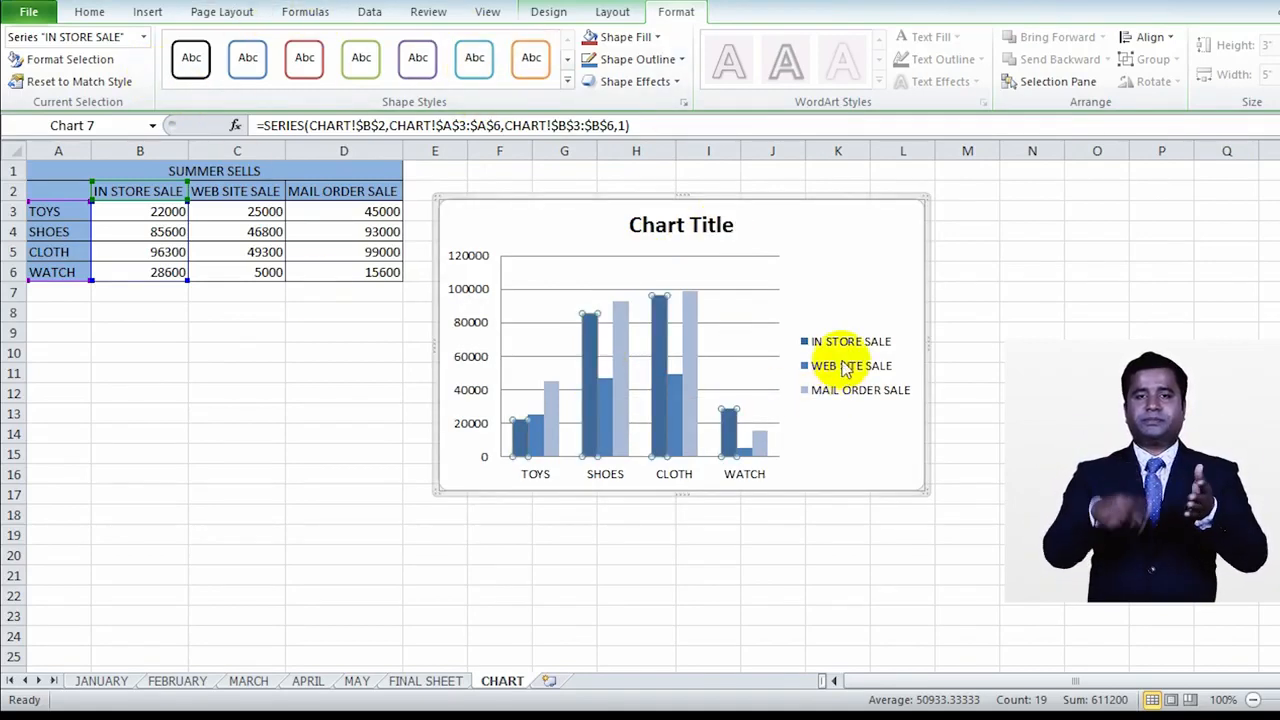
pyautogui.click(707, 228)
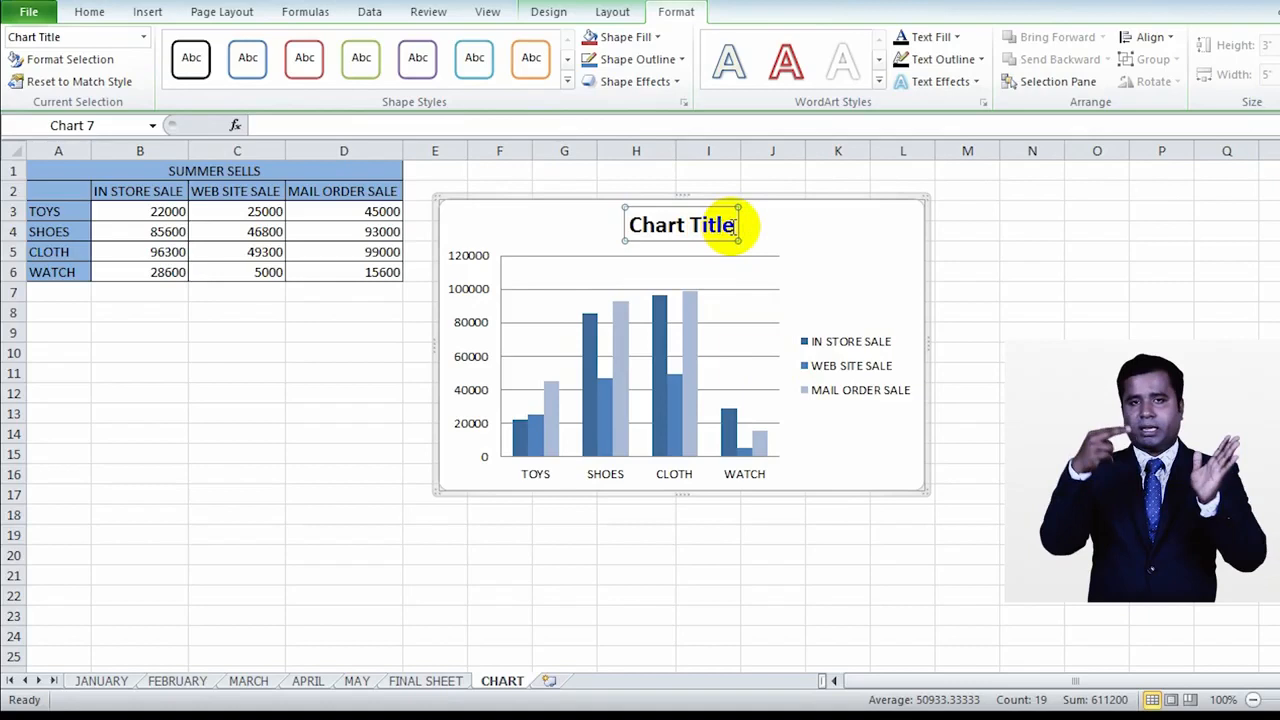
pyautogui.moveTo(727, 225); pyautogui.dragTo(645, 217)
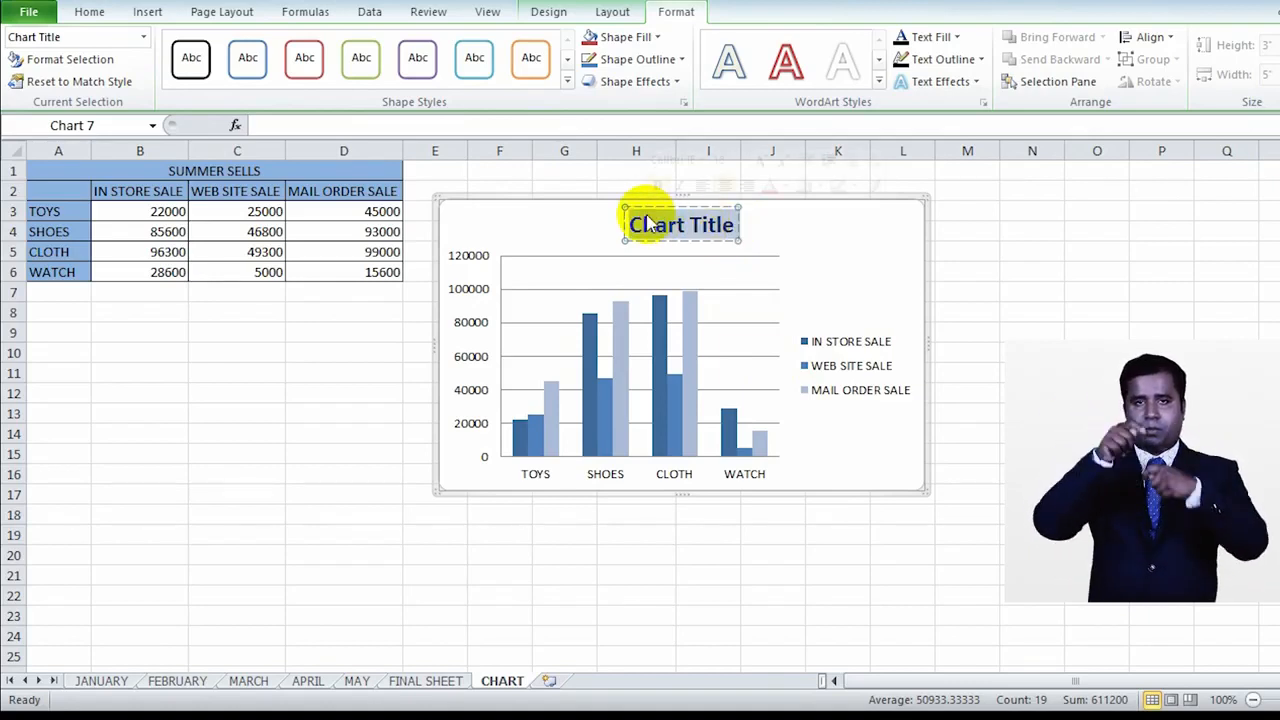
pyautogui.write('S')
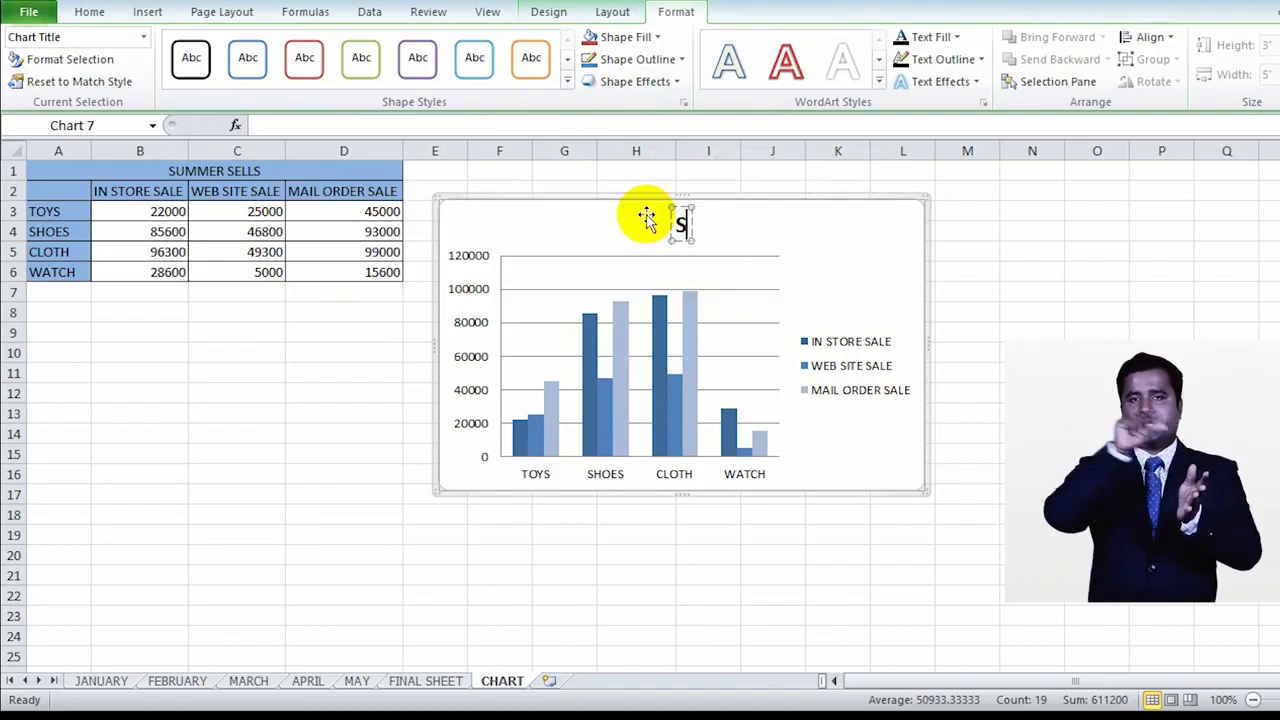
pyautogui.write('UMMER SELL')
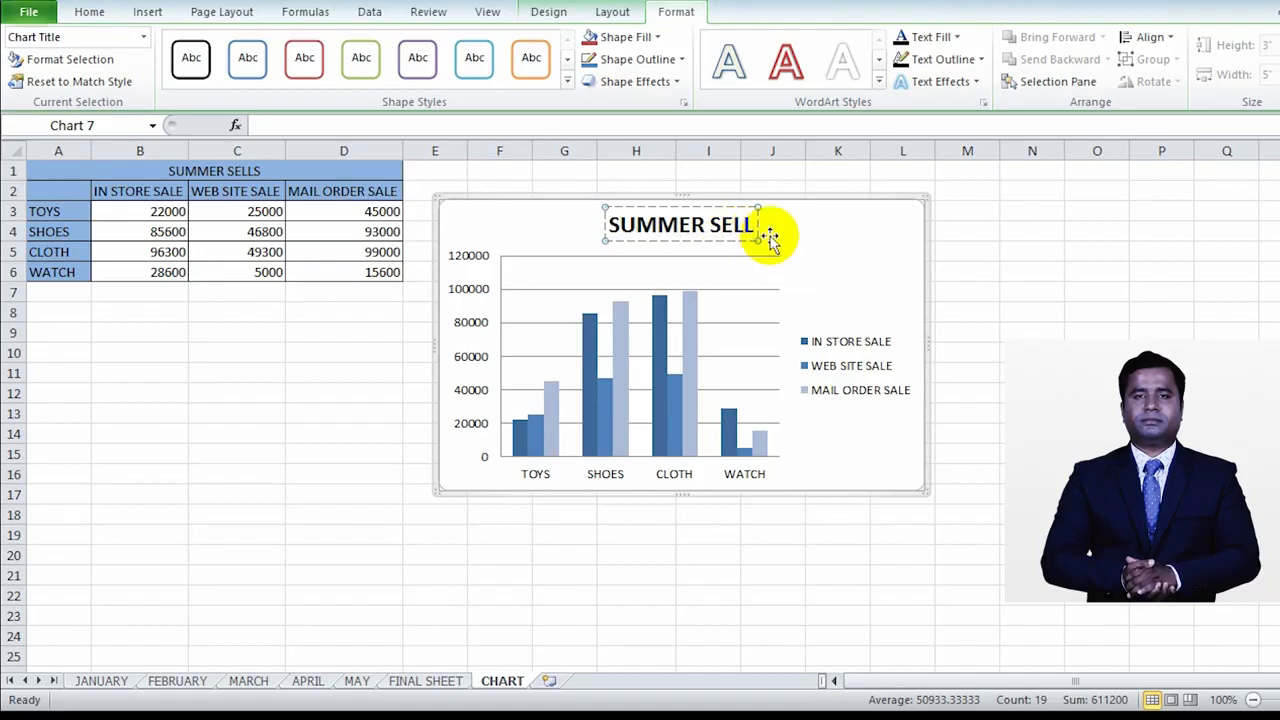
pyautogui.press('Return')
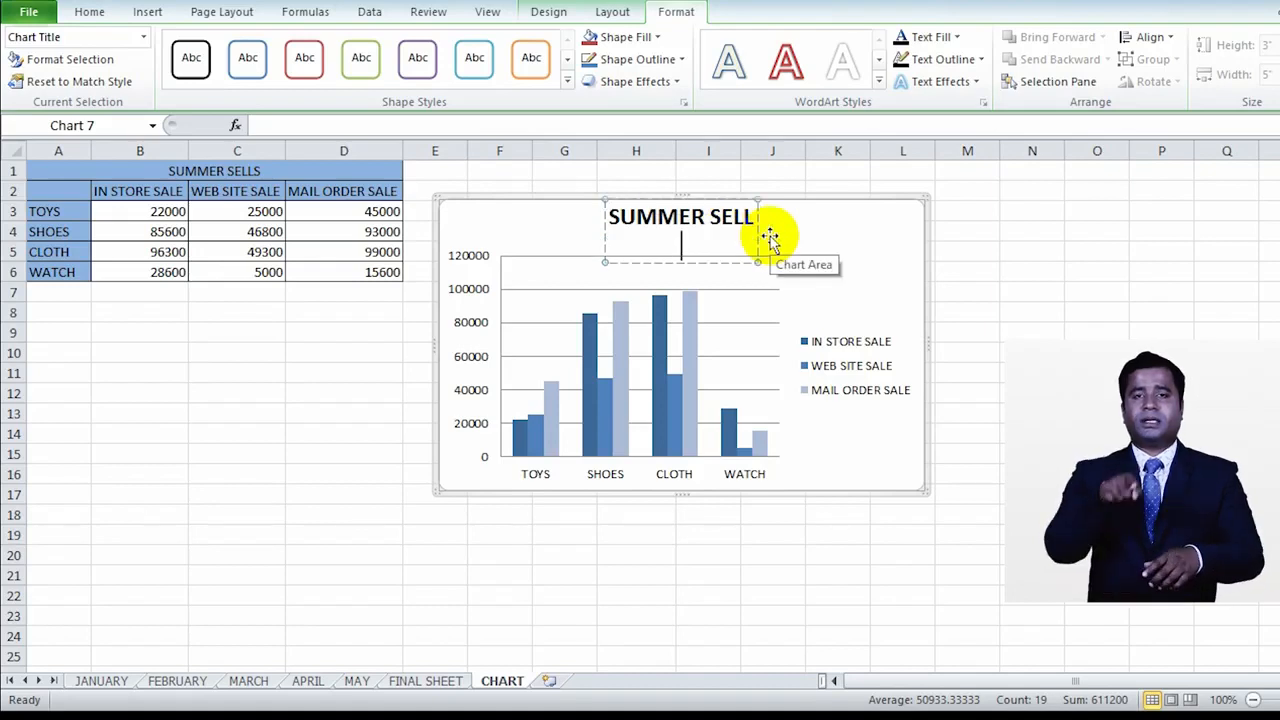
pyautogui.click(795, 250)
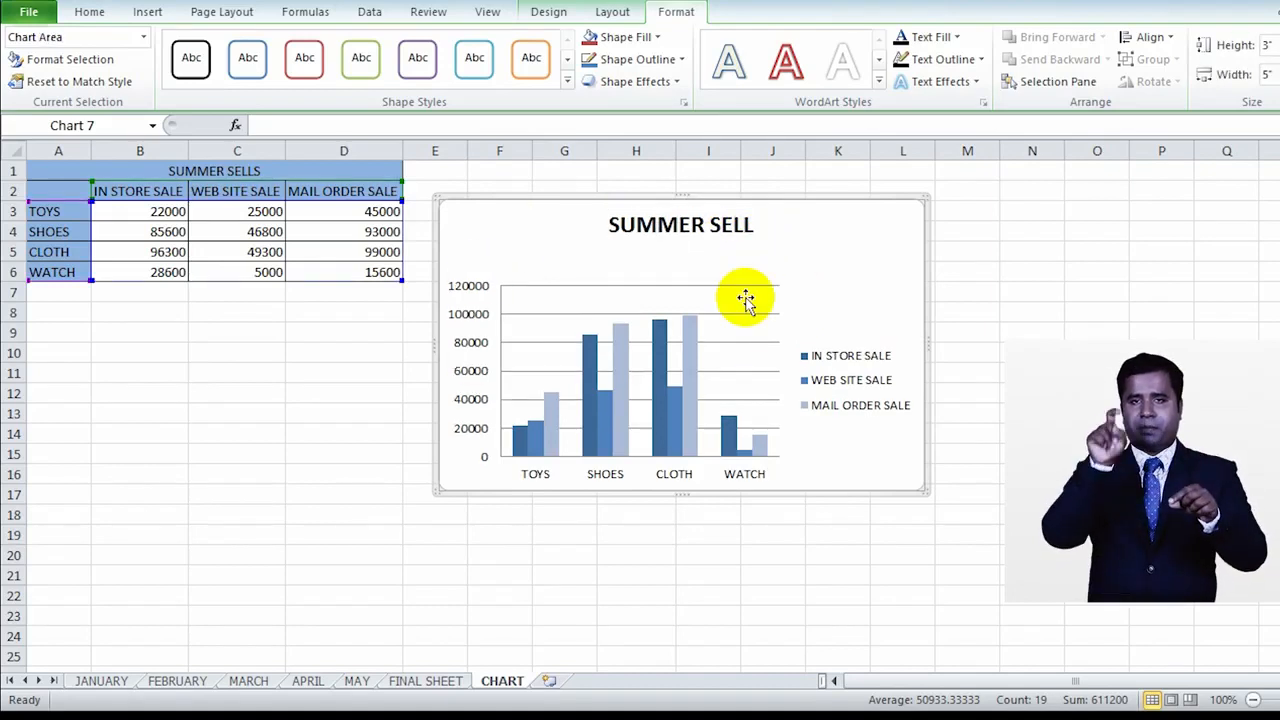
# Step: Enlarge the chart's plot area diagonally from its upper corner, toward the title and the legend
pyautogui.click(661, 322)
pyautogui.click(764, 291)
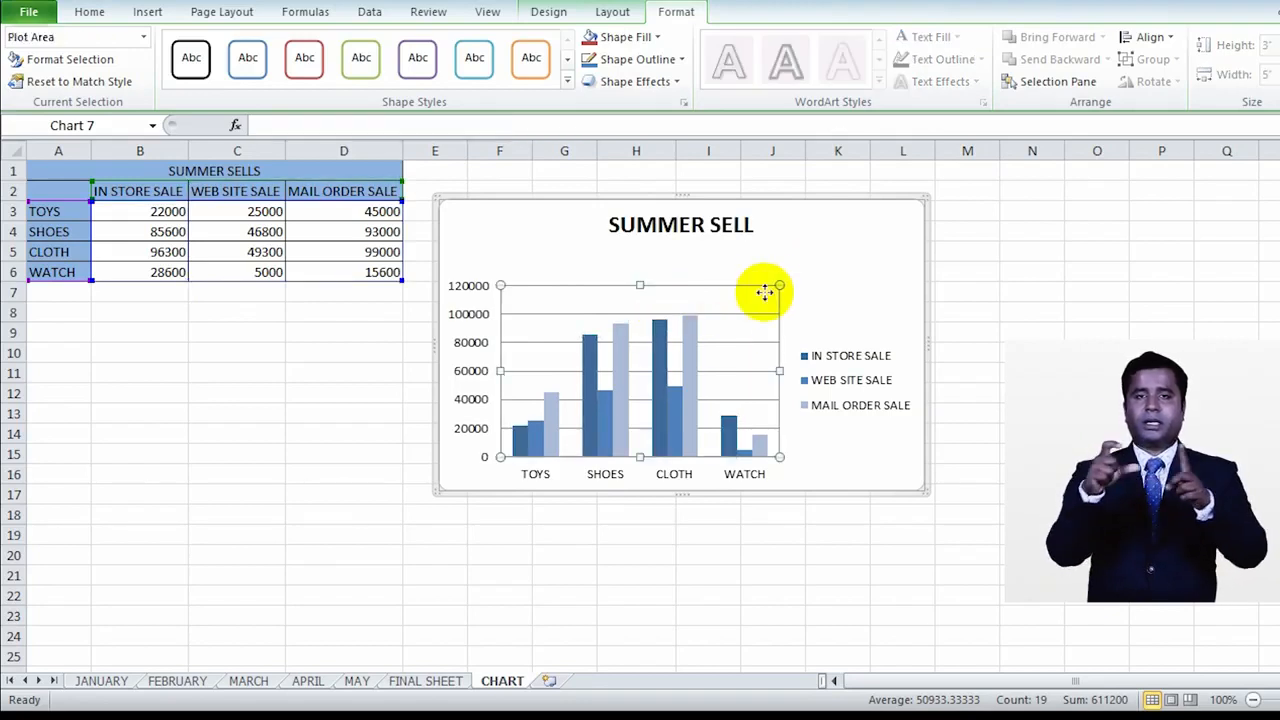
pyautogui.moveTo(781, 287); pyautogui.dragTo(803, 264)
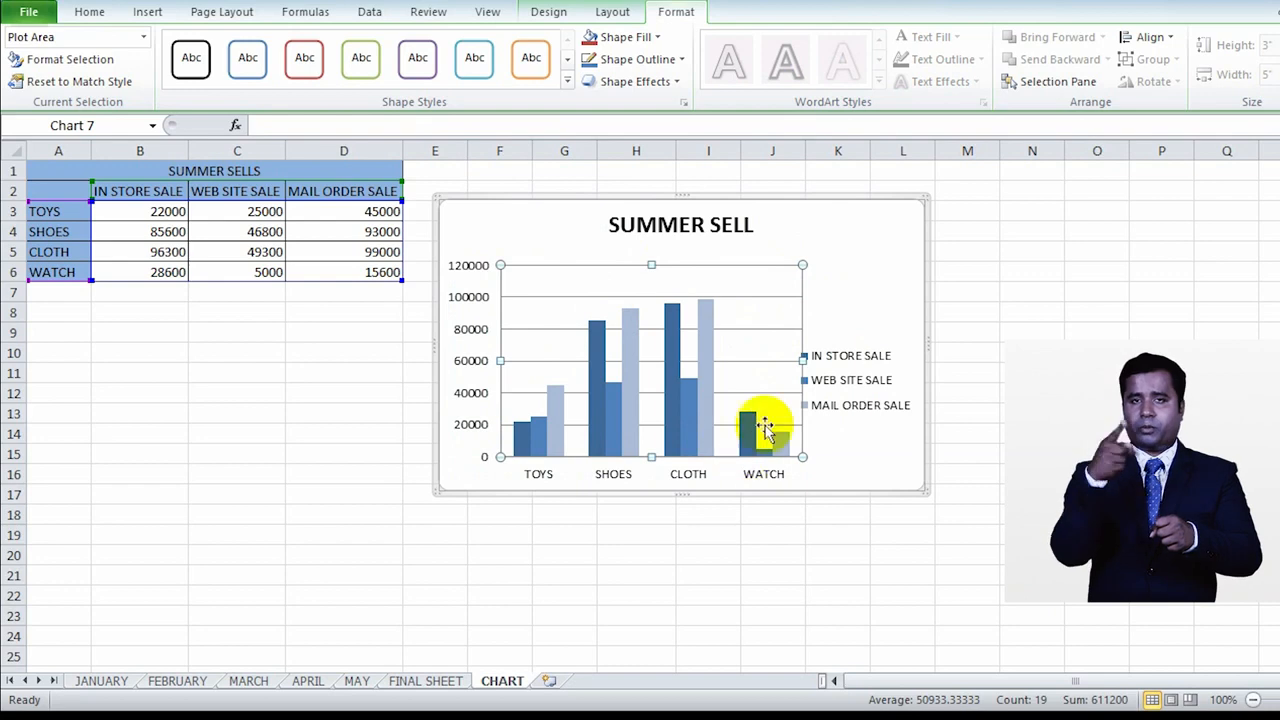
# Step: Open the format options for the IN STORE SALE legend entry and move the chart over the sales table, clear of the dialog
pyautogui.click(820, 408)
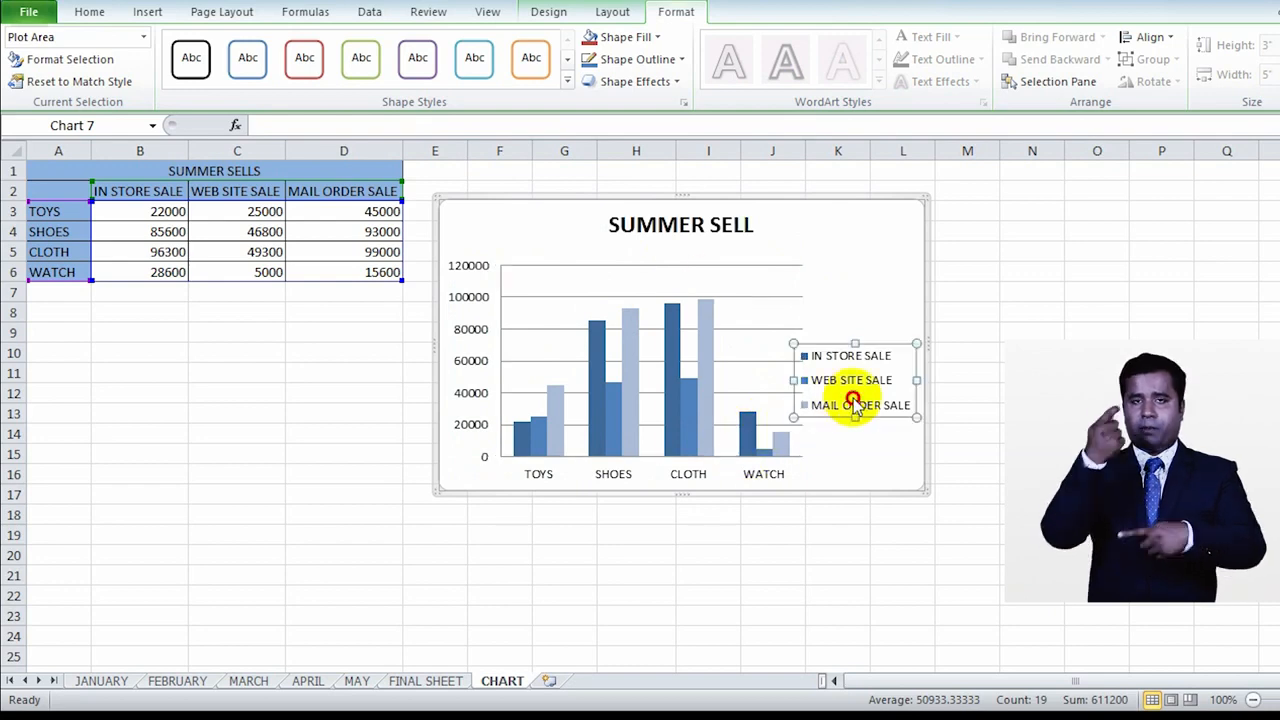
pyautogui.doubleClick(886, 352)
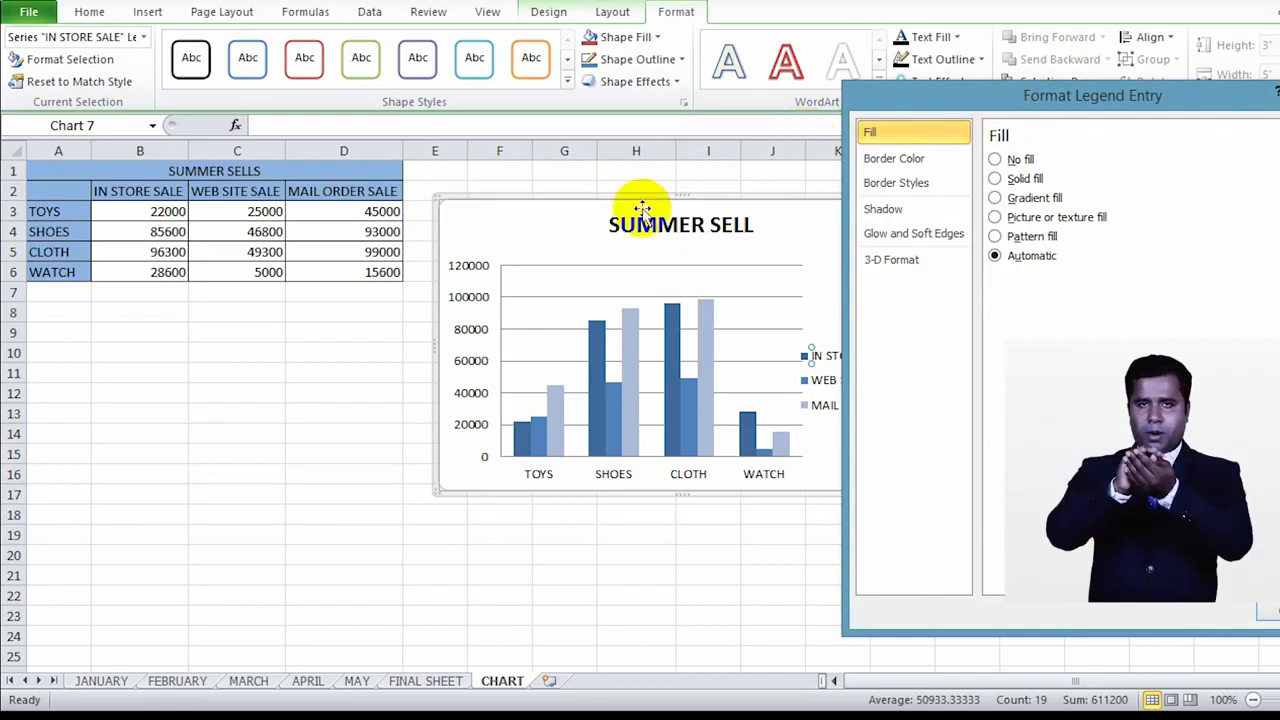
pyautogui.click(537, 233)
pyautogui.moveTo(537, 233); pyautogui.dragTo(267, 263)
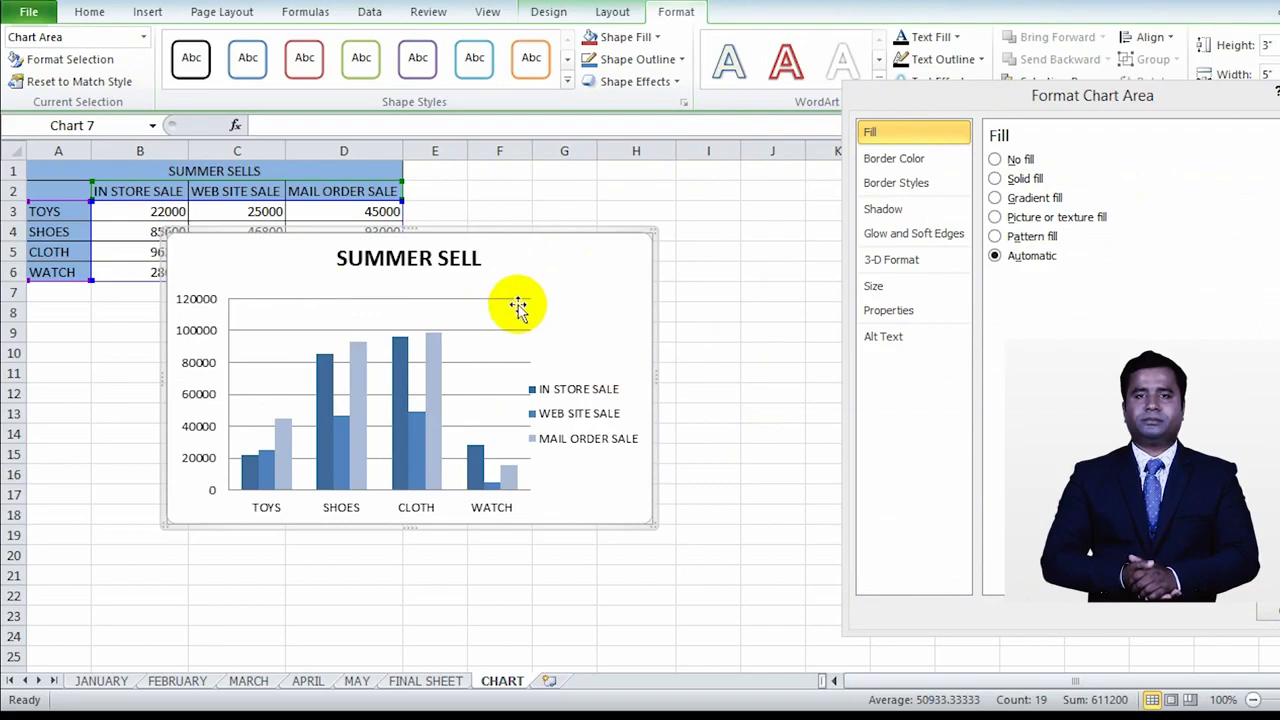
# Step: Examine the format options offered for the legend, the chart area and the category axis
pyautogui.click(578, 428)
pyautogui.click(590, 316)
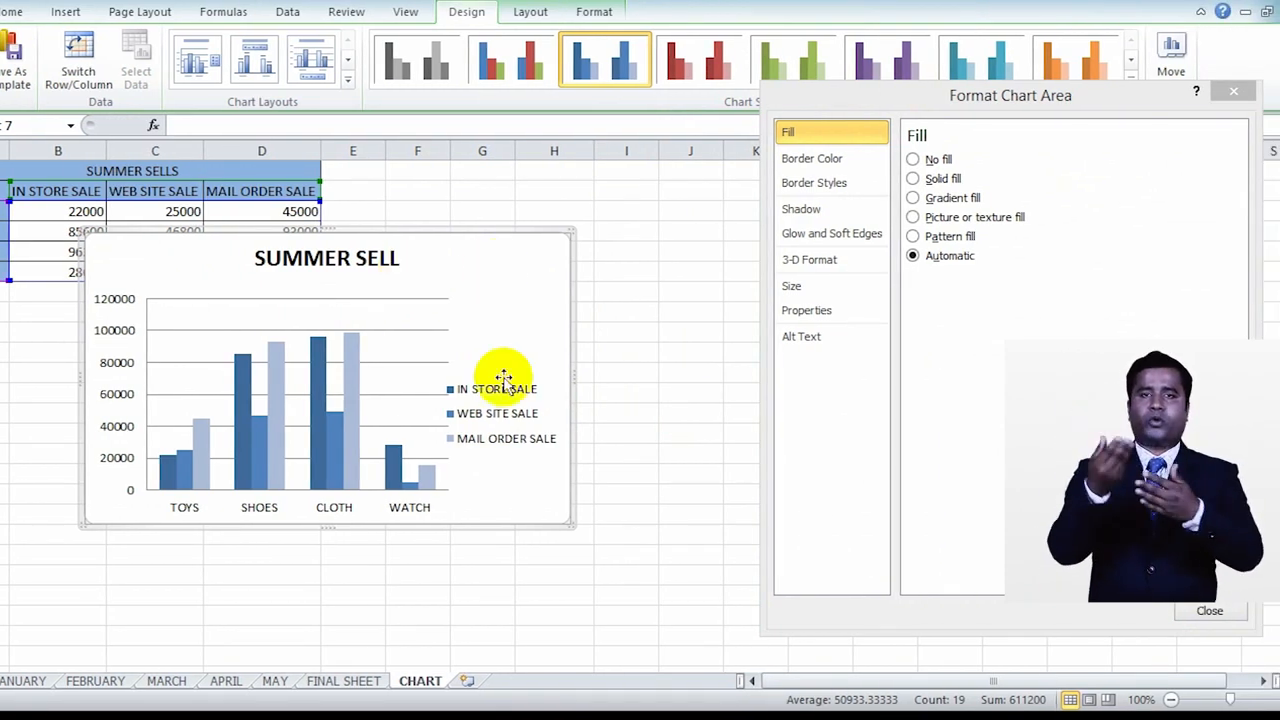
pyautogui.click(503, 413)
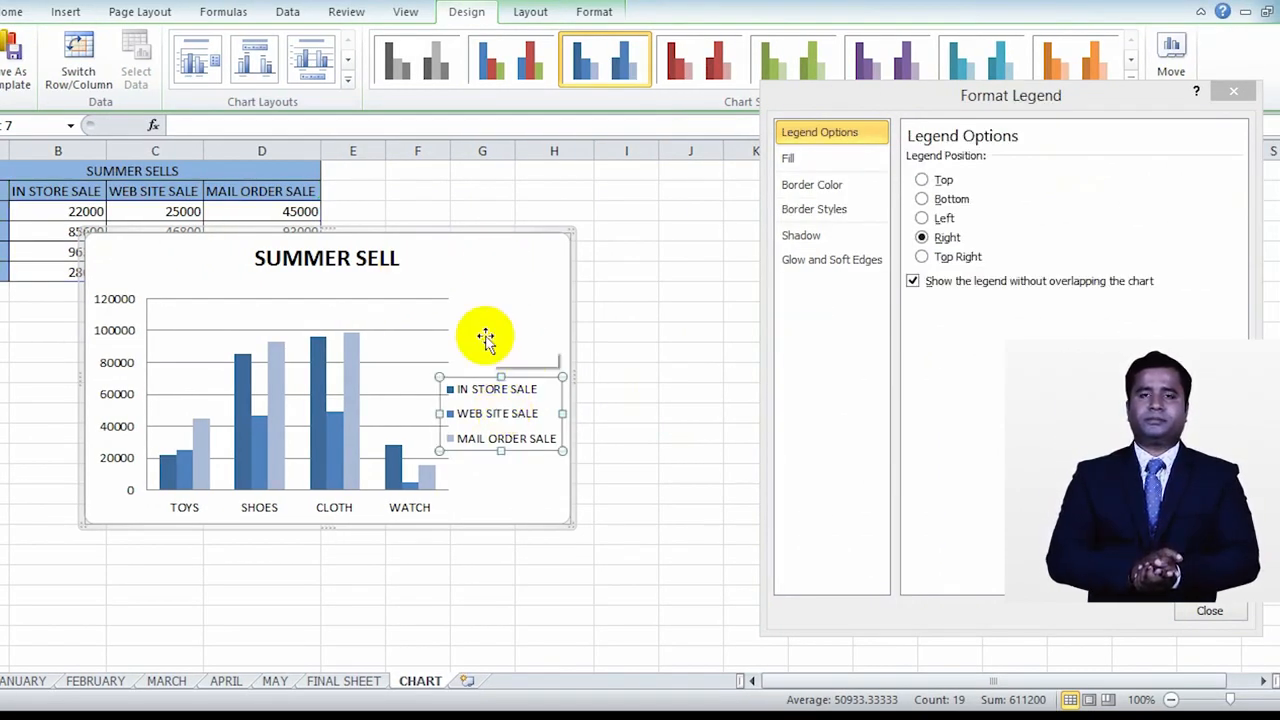
pyautogui.click(115, 343)
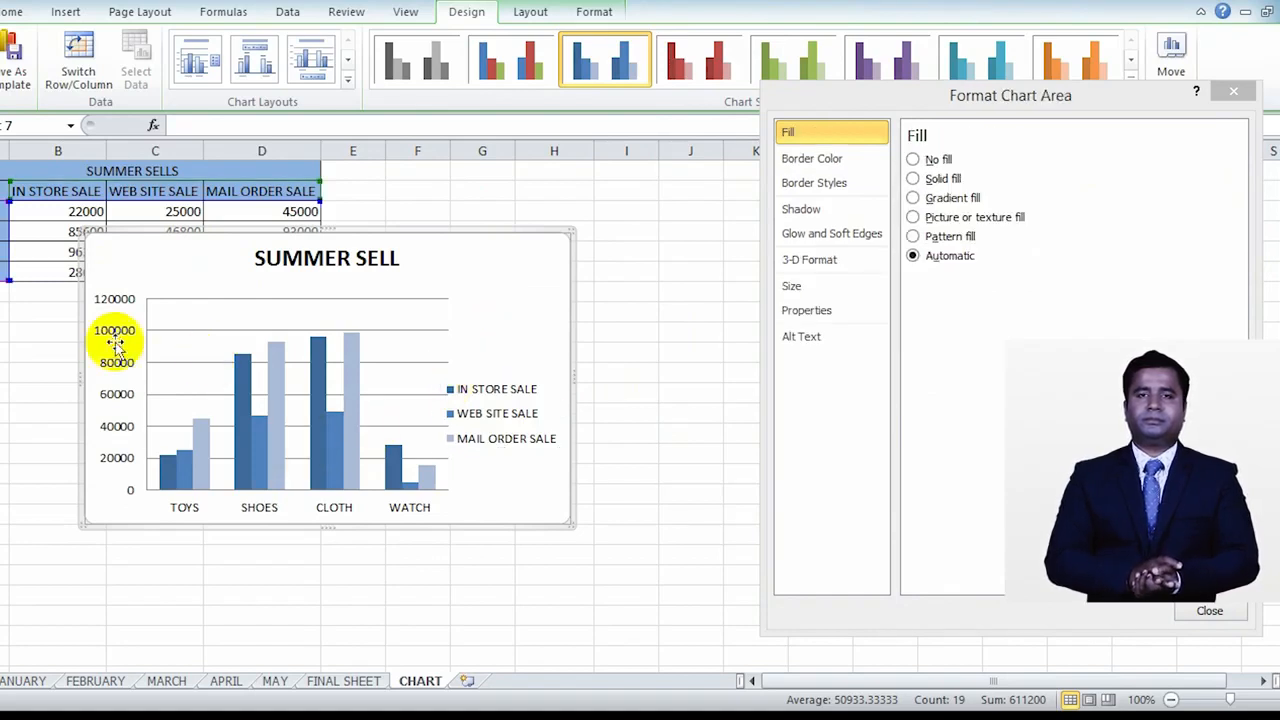
pyautogui.click(260, 510)
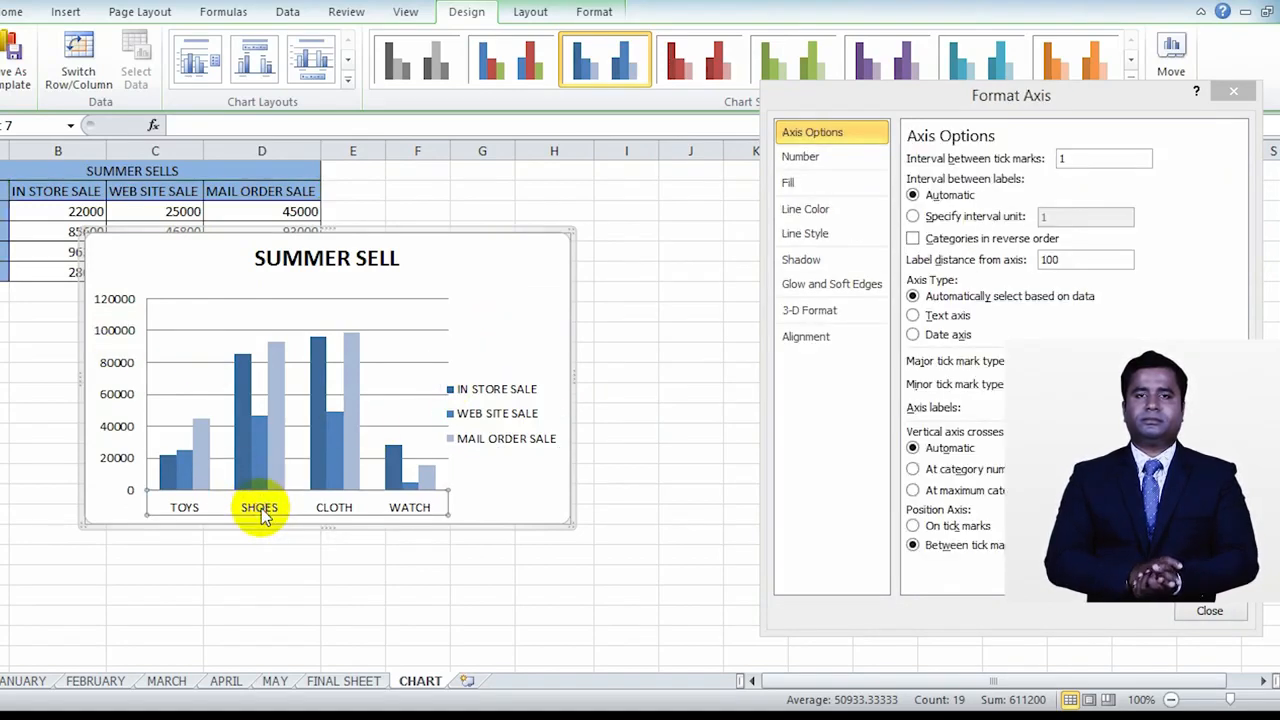
pyautogui.click(542, 316)
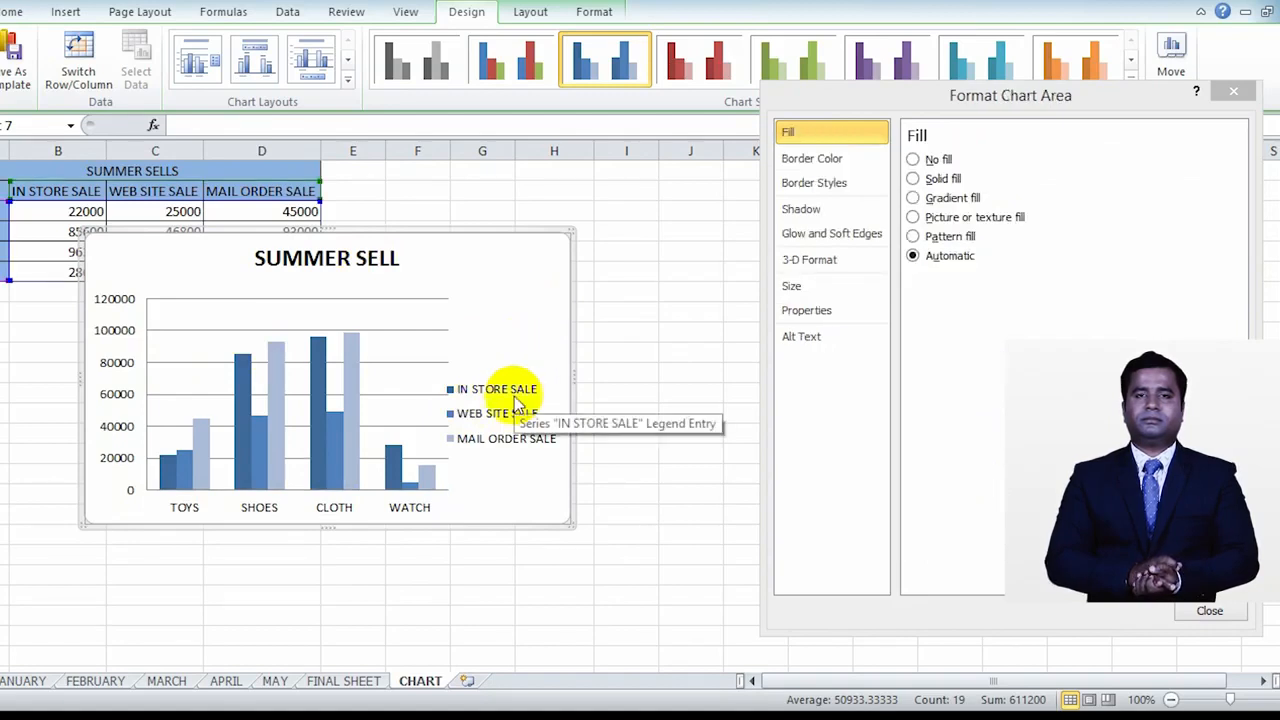
# Step: Try the legend at the Left position and at the Bottom position
pyautogui.click(494, 424)
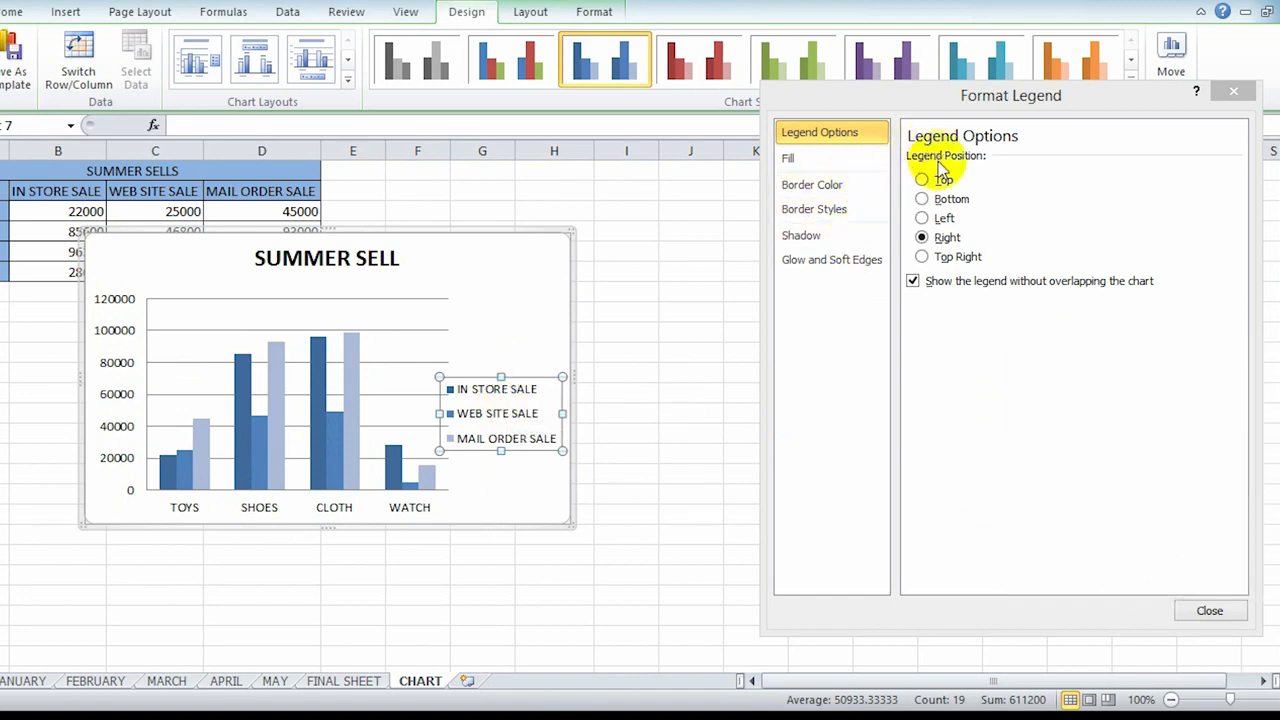
pyautogui.click(922, 217)
pyautogui.click(922, 199)
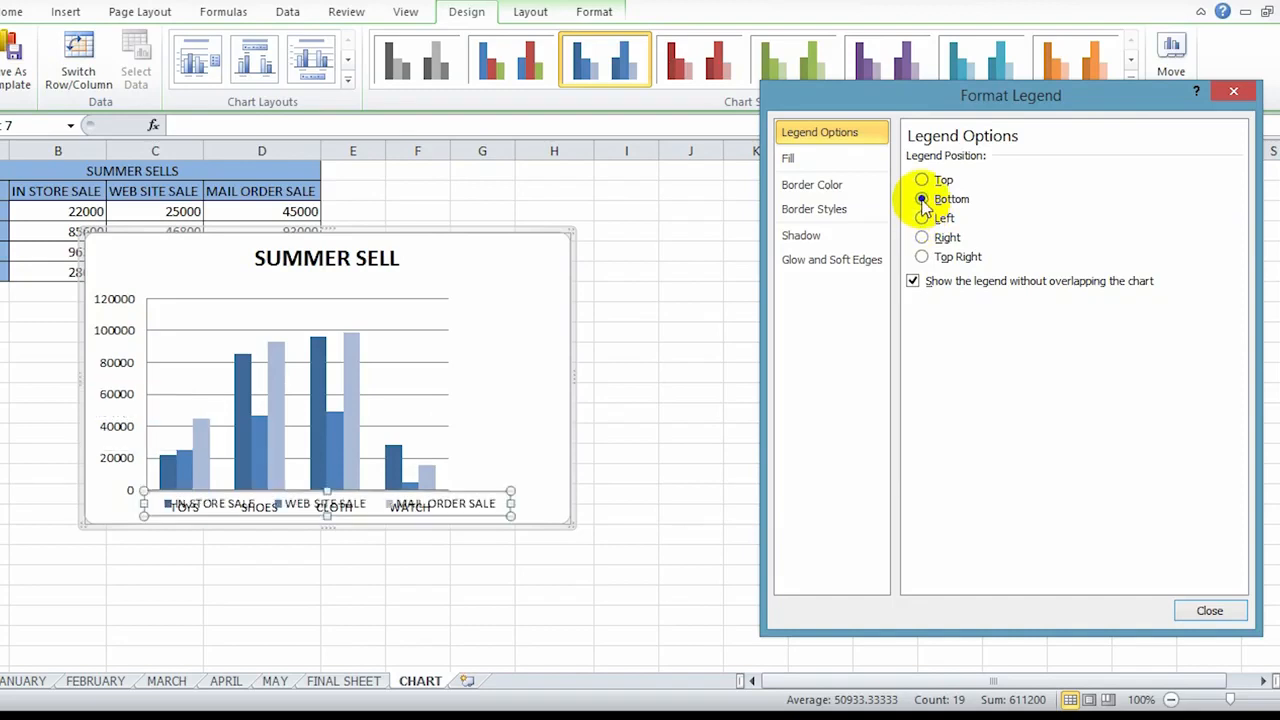
# Step: Shrink the plot area slightly from its upper corner and enlarge the whole chart outward
pyautogui.click(425, 300)
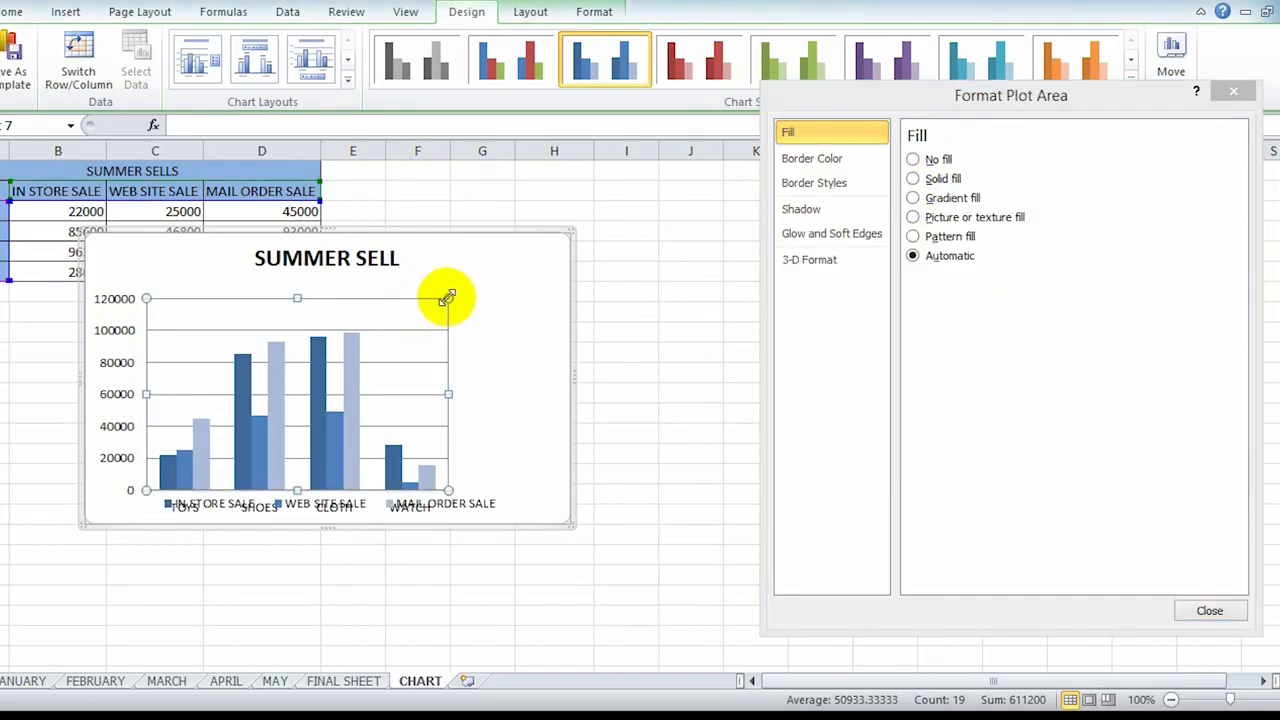
pyautogui.moveTo(443, 301); pyautogui.dragTo(423, 316)
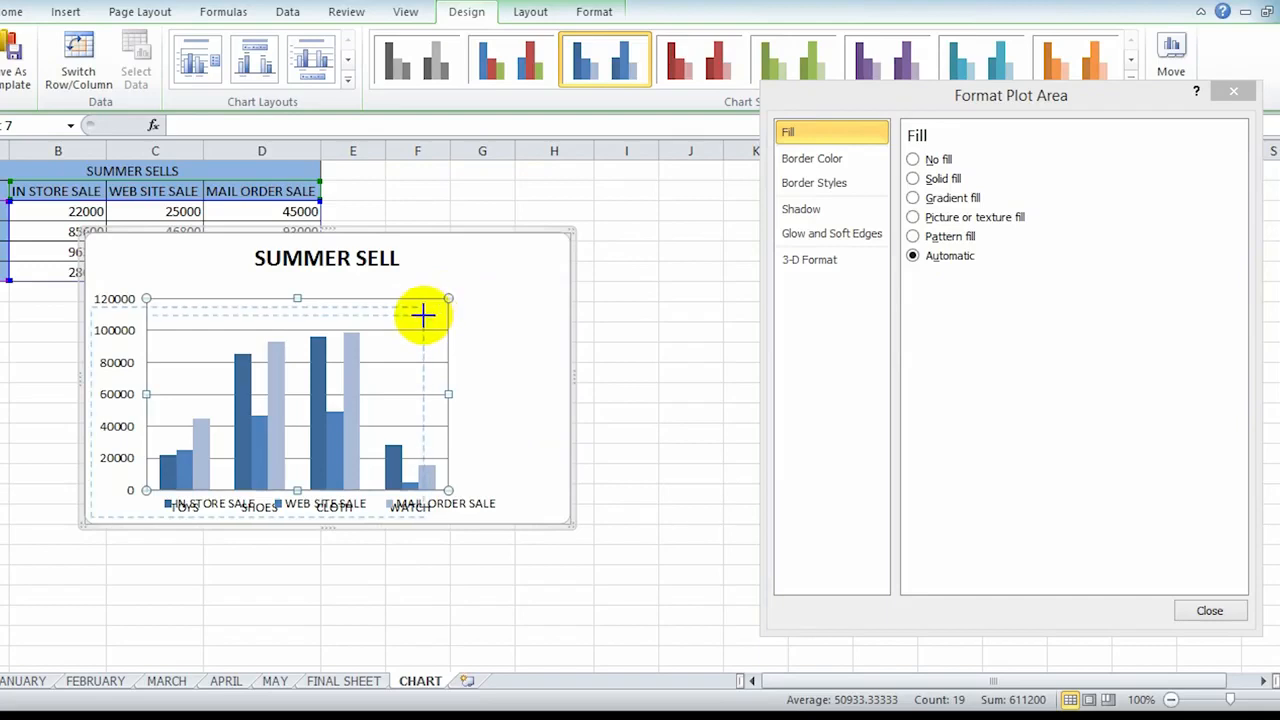
pyautogui.click(570, 241)
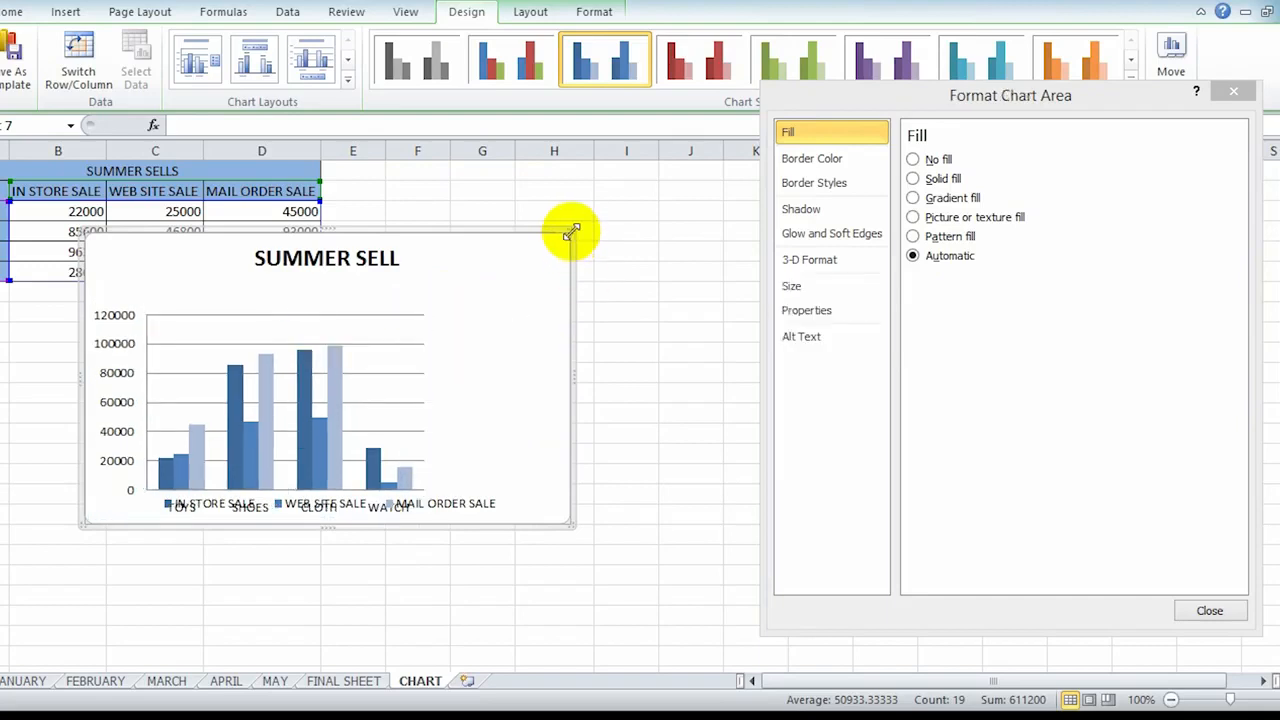
pyautogui.moveTo(570, 233); pyautogui.dragTo(607, 197)
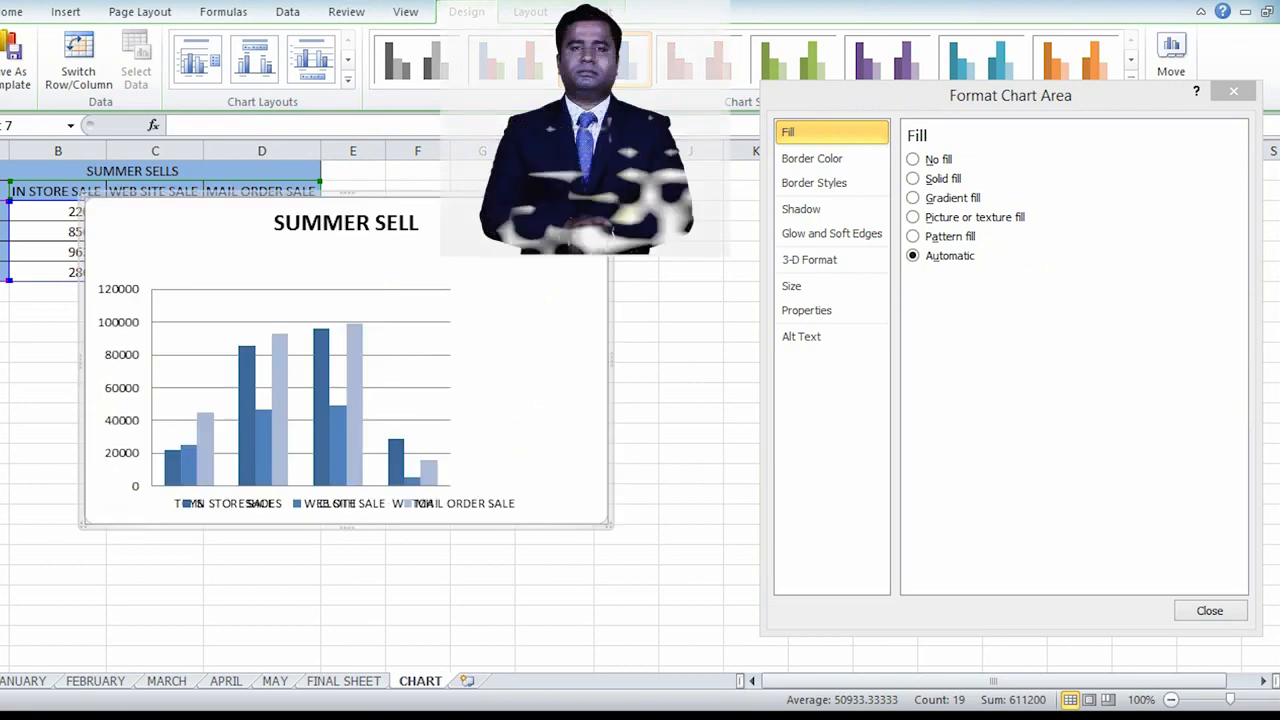
# Step: Move the plot area up toward the SUMMER SELL title so the category labels clear the legend
pyautogui.click(403, 293)
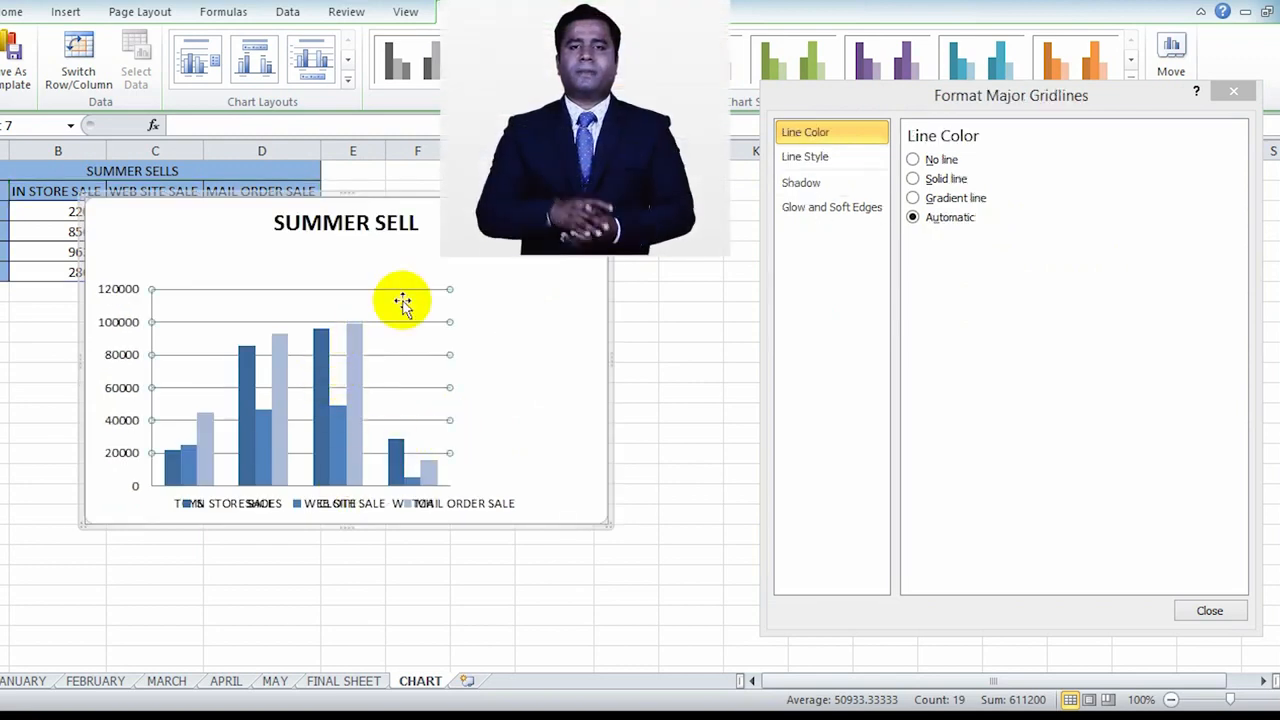
pyautogui.click(437, 258)
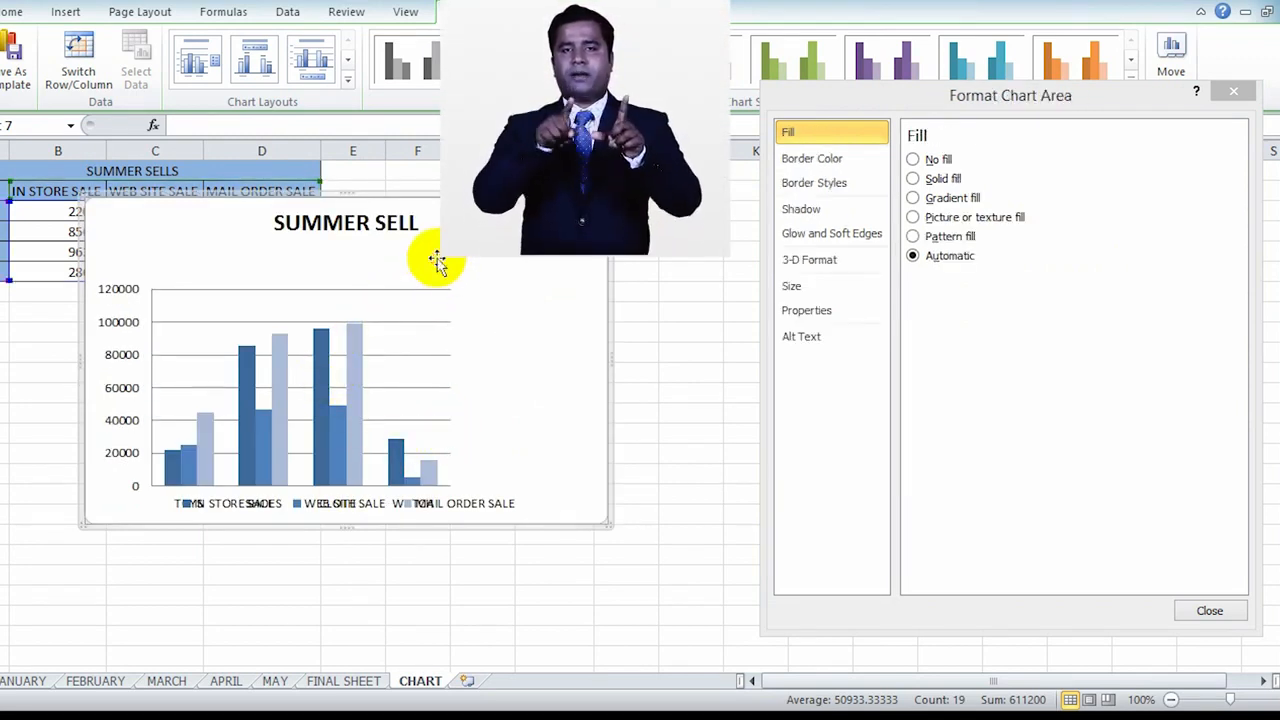
pyautogui.click(385, 350)
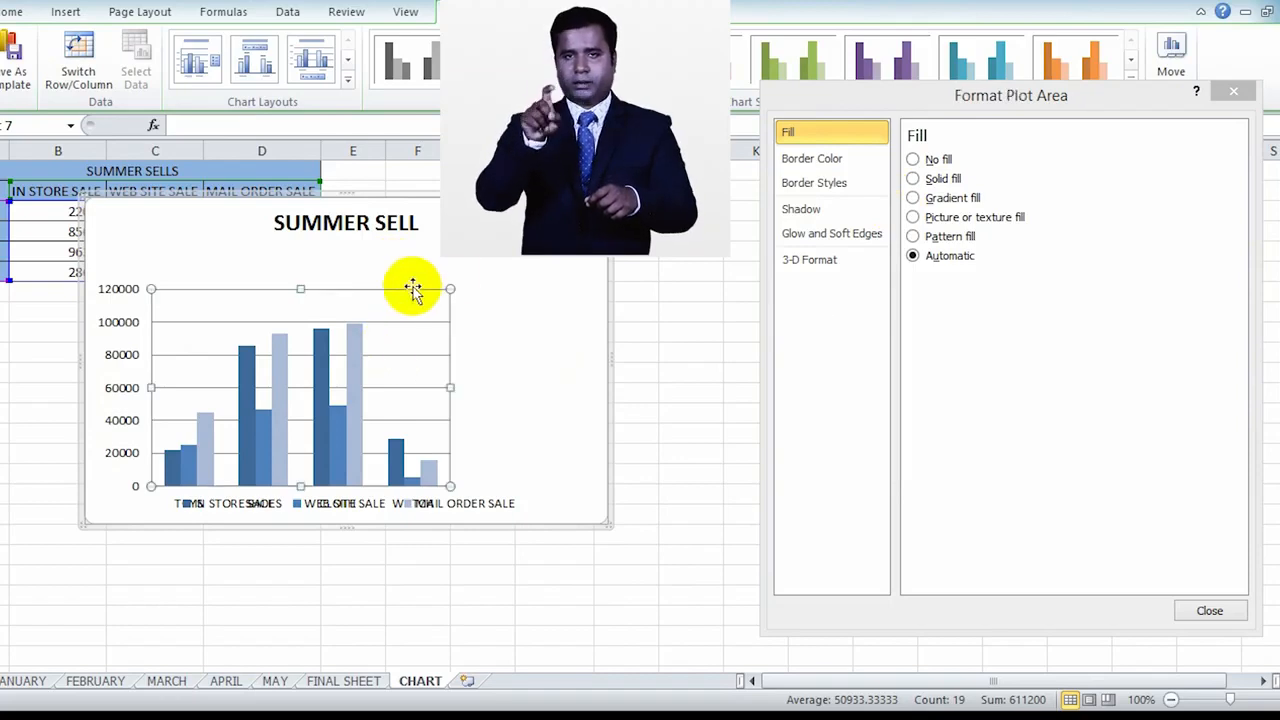
pyautogui.moveTo(408, 289); pyautogui.dragTo(417, 254)
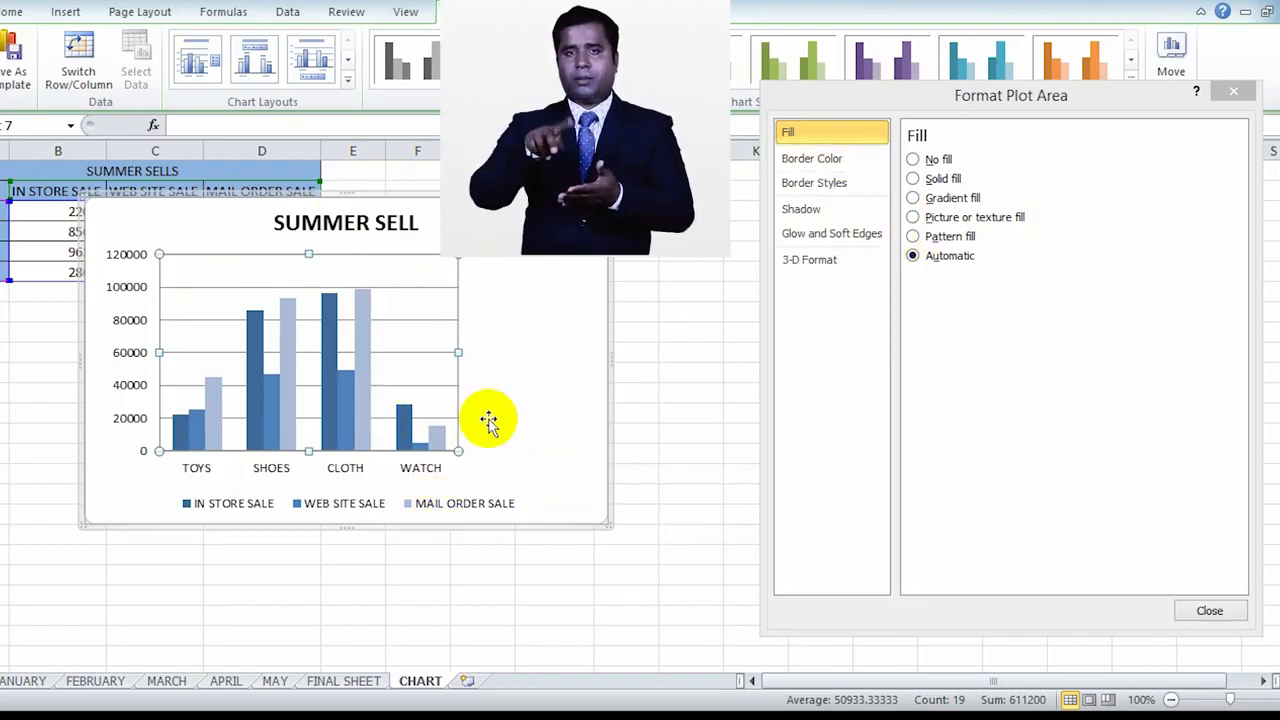
# Step: Try the legend at the Top position and set its position to Right
pyautogui.click(419, 506)
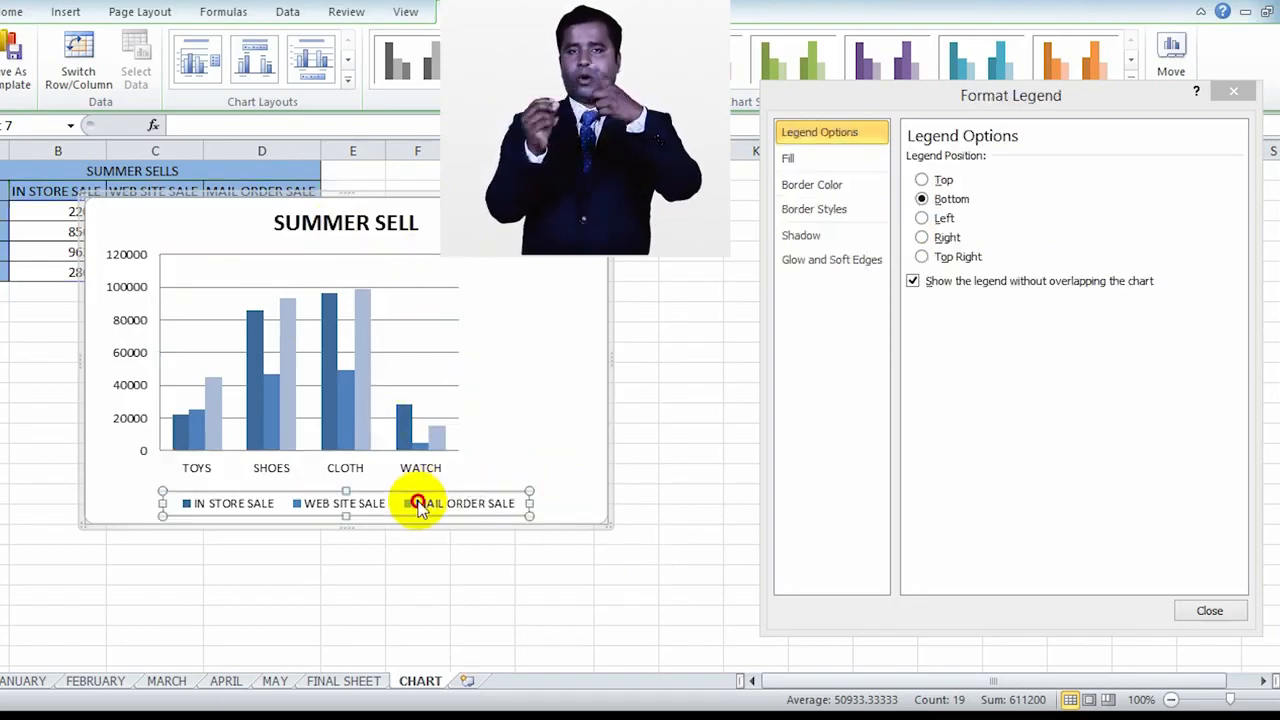
pyautogui.click(941, 181)
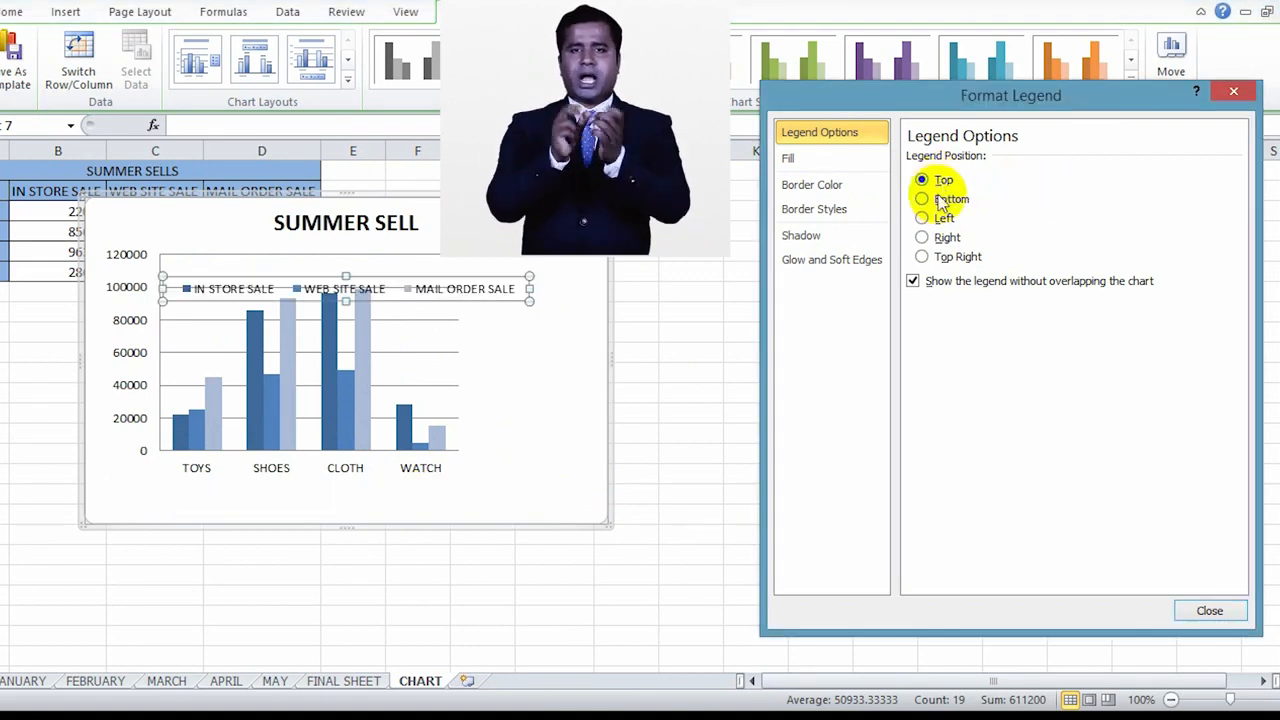
pyautogui.click(946, 240)
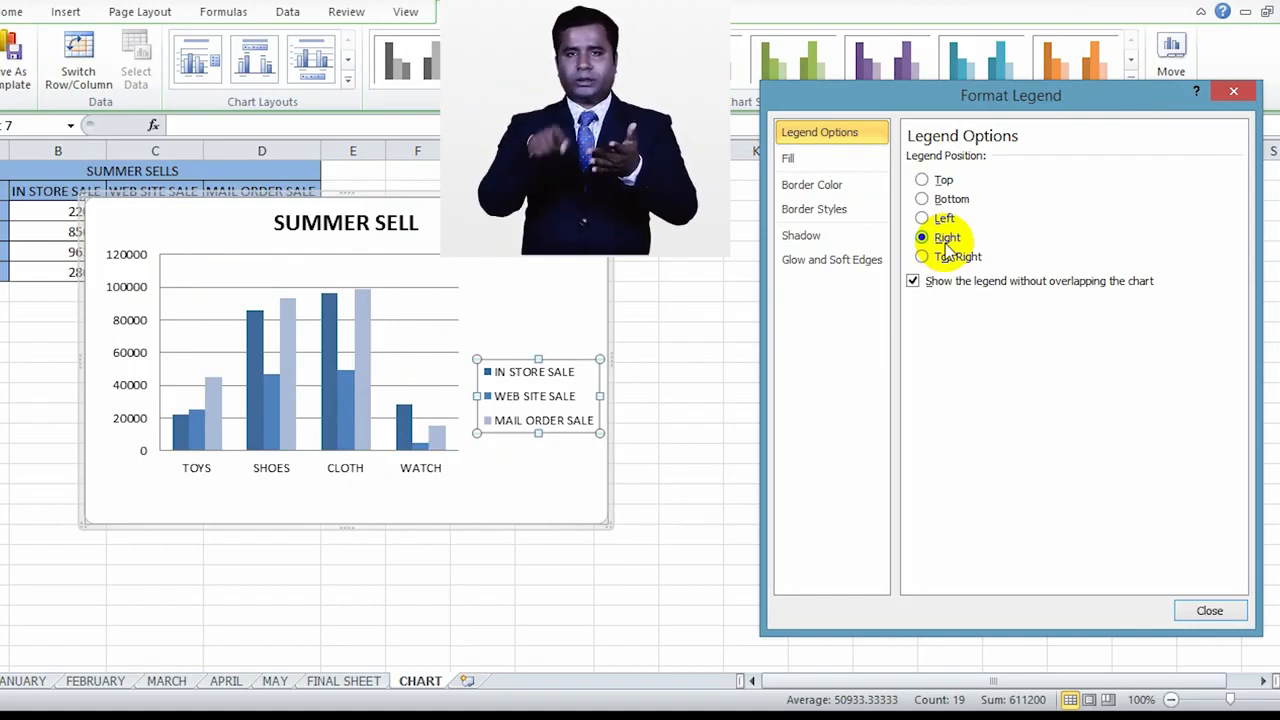
# Step: Try a solid fill on the legend and change its fill to Gradient fill
pyautogui.click(827, 166)
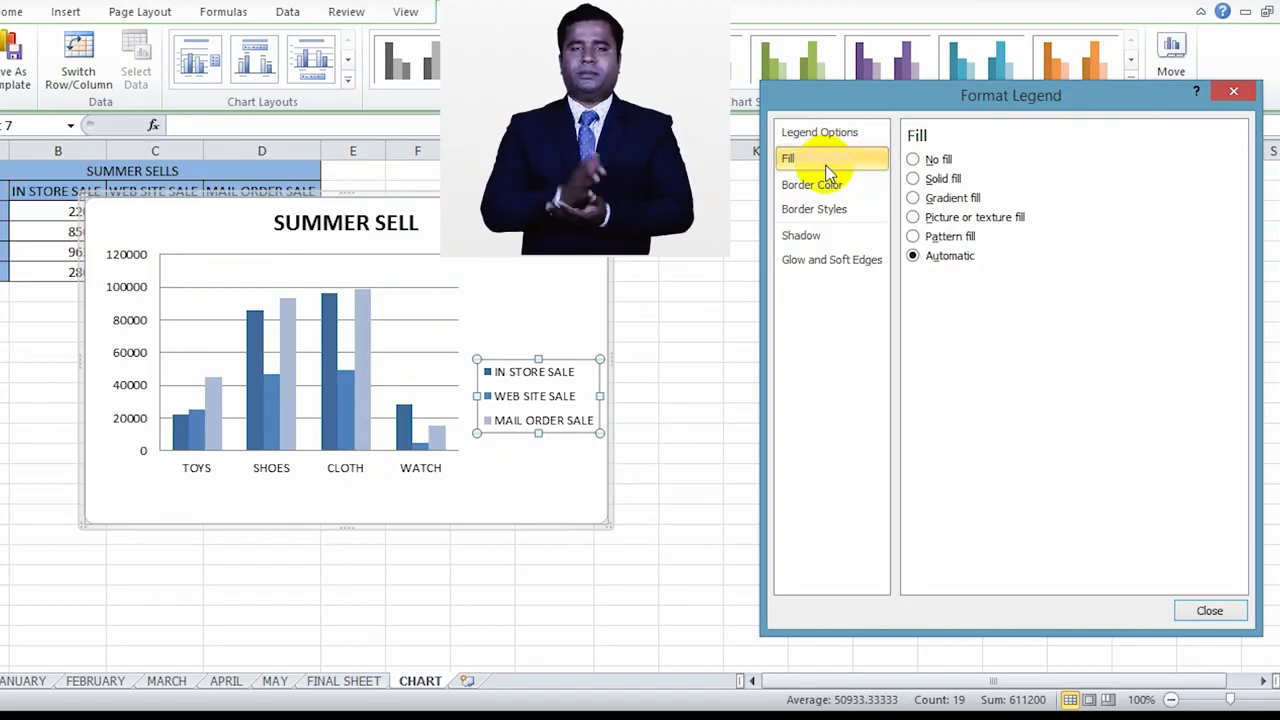
pyautogui.click(915, 180)
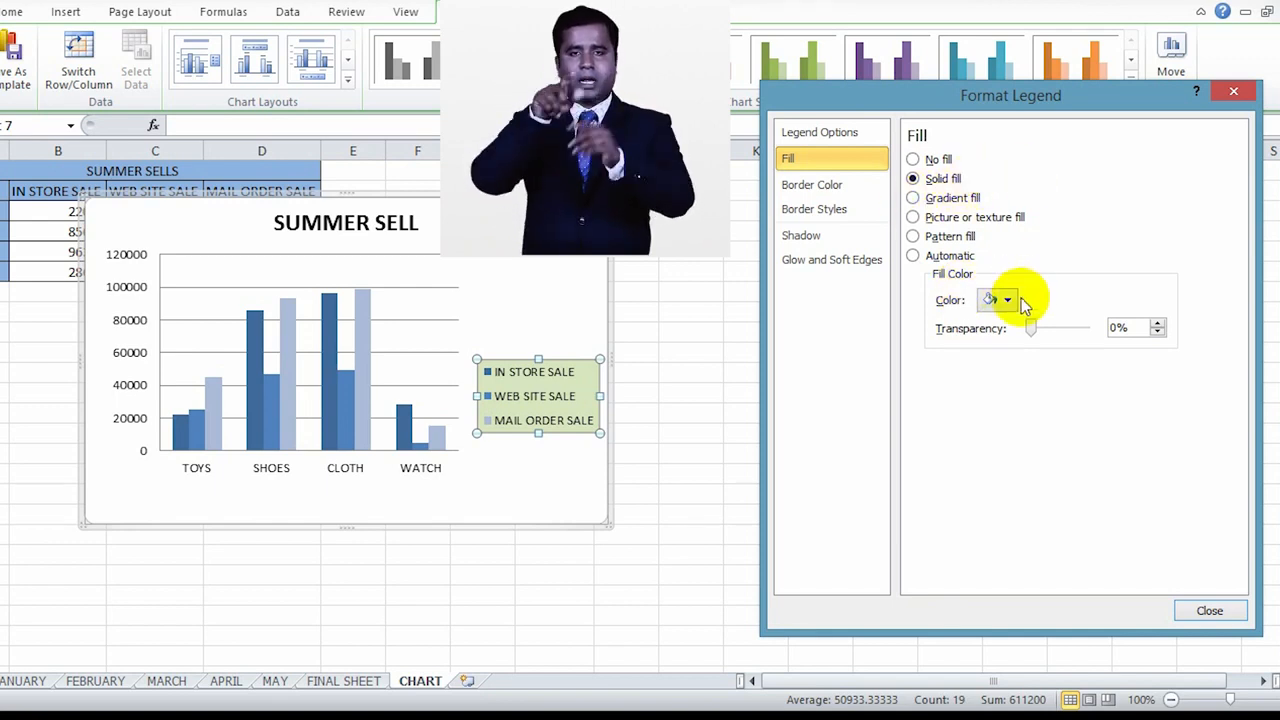
pyautogui.click(913, 198)
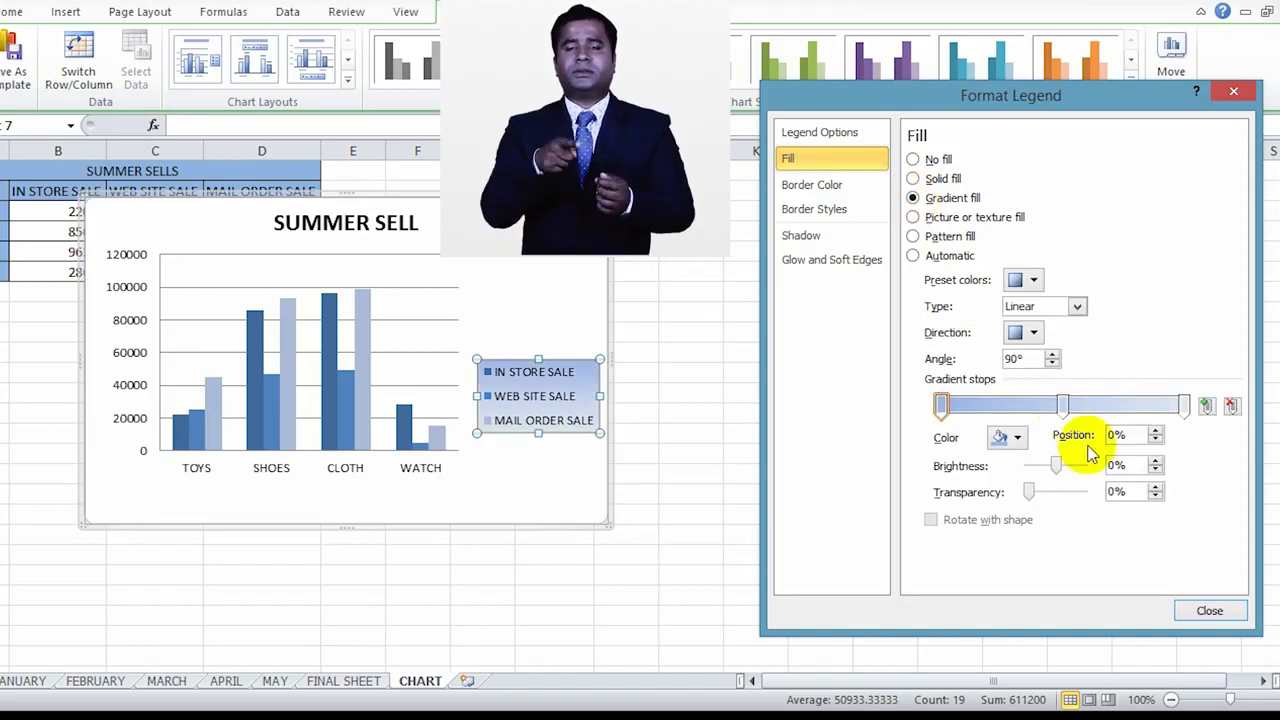
pyautogui.moveTo(1183, 404)
pyautogui.mouseDown()
pyautogui.moveTo(1133, 403)
pyautogui.moveTo(1186, 404)
pyautogui.mouseUp()
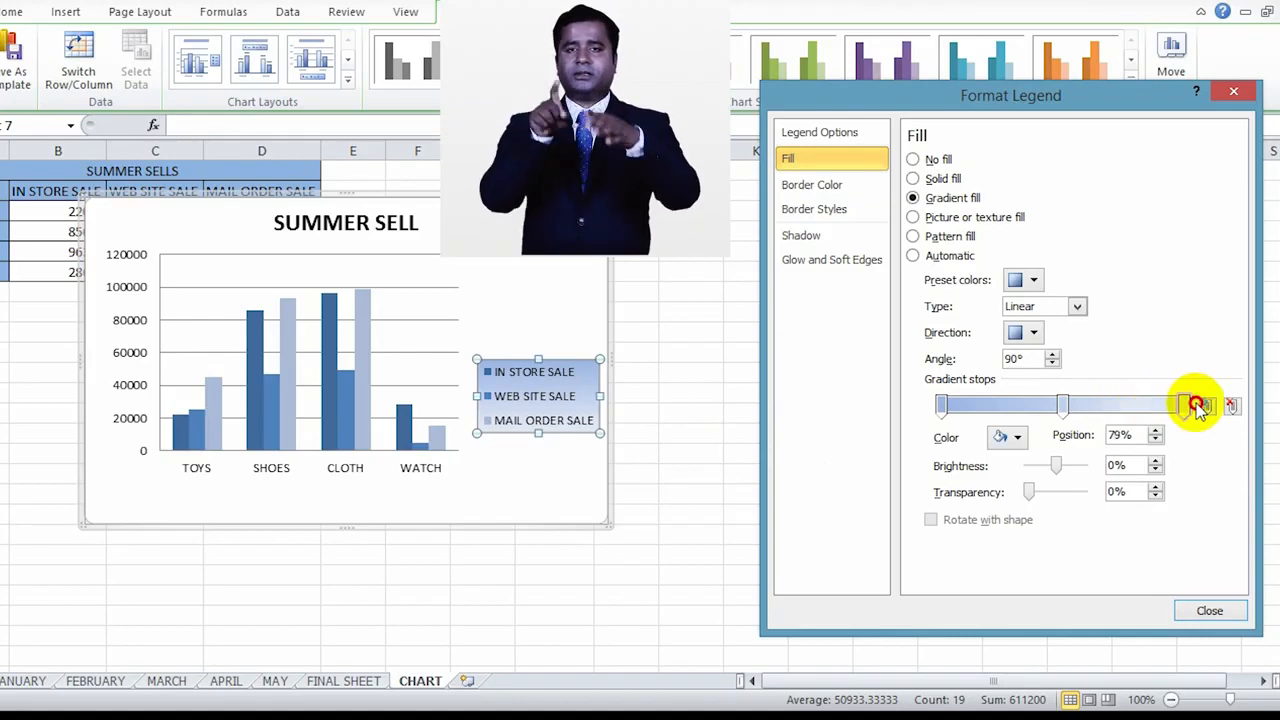
# Step: Color the first stop of the legend's gradient dark blue and move the middle stop to 34%
pyautogui.click(1008, 437)
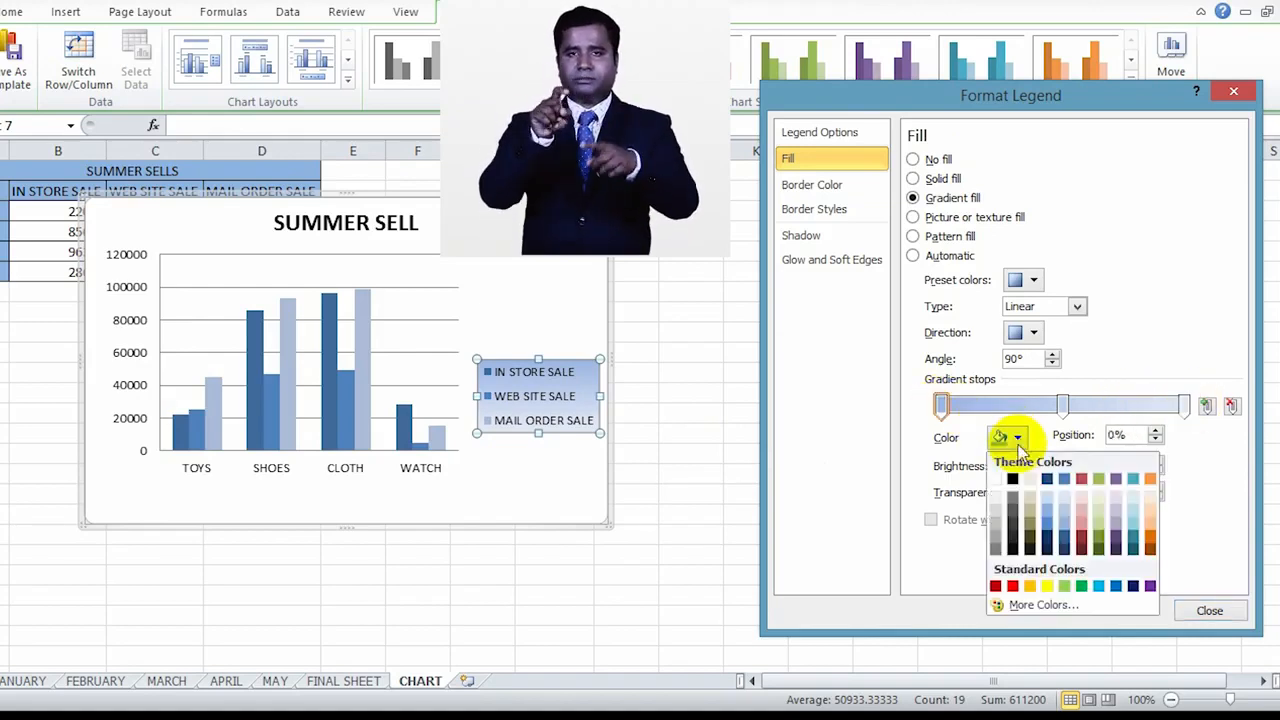
pyautogui.click(1048, 541)
pyautogui.moveTo(1066, 406); pyautogui.dragTo(1024, 407)
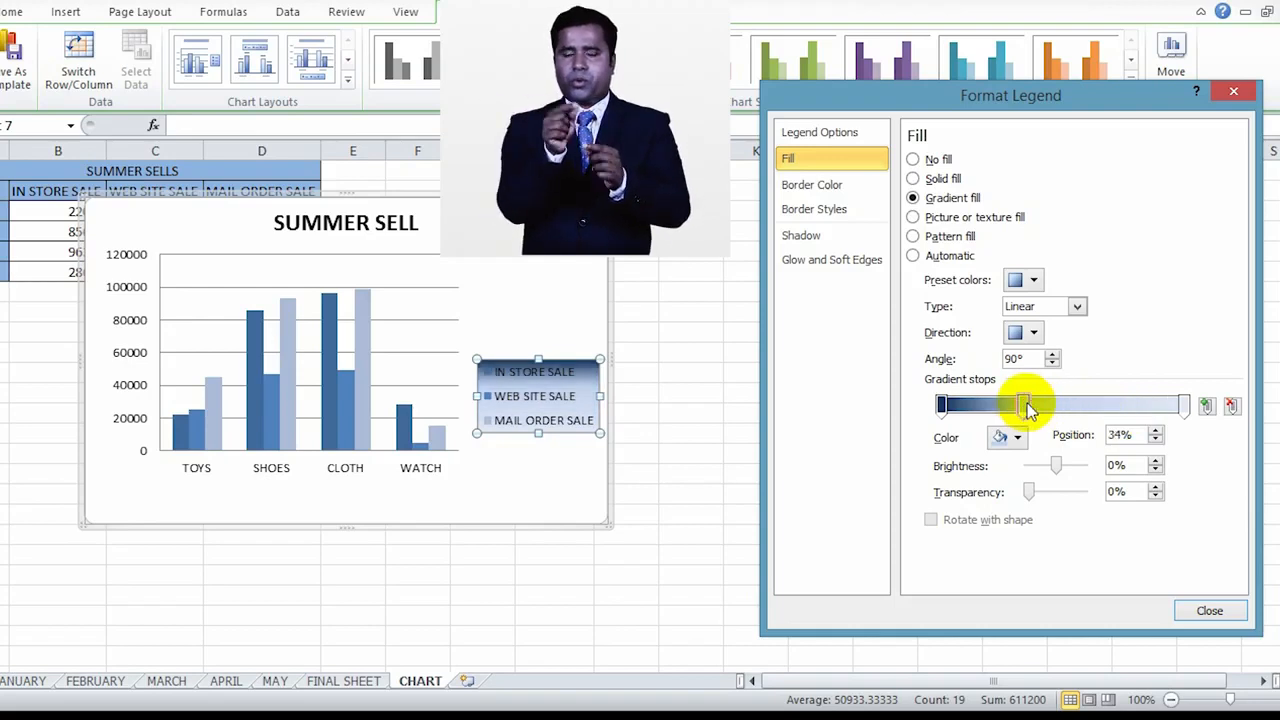
# Step: Add a blue stop at about 70% to the legend's gradient and move the second stop to 30%
pyautogui.click(1207, 404)
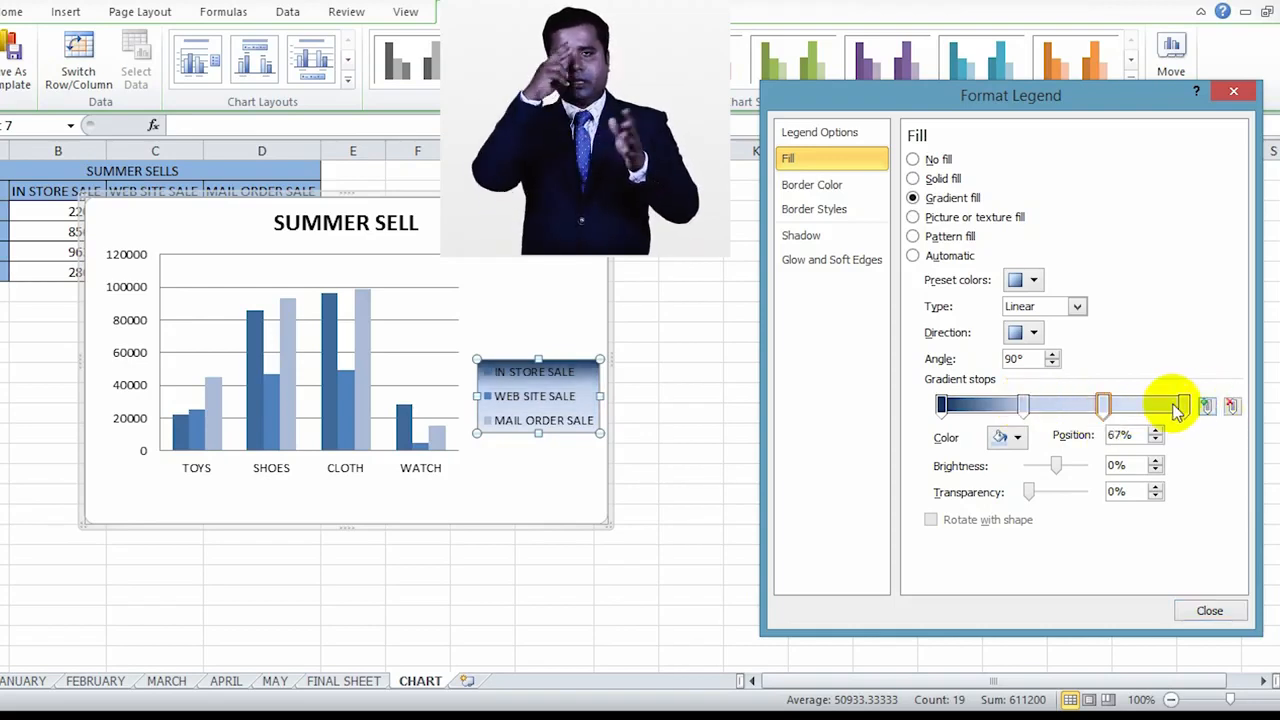
pyautogui.moveTo(1105, 408)
pyautogui.mouseDown()
pyautogui.moveTo(1072, 408)
pyautogui.moveTo(1106, 408)
pyautogui.mouseUp()
pyautogui.moveTo(1022, 406)
pyautogui.mouseDown()
pyautogui.moveTo(990, 410)
pyautogui.moveTo(1025, 410)
pyautogui.mouseUp()
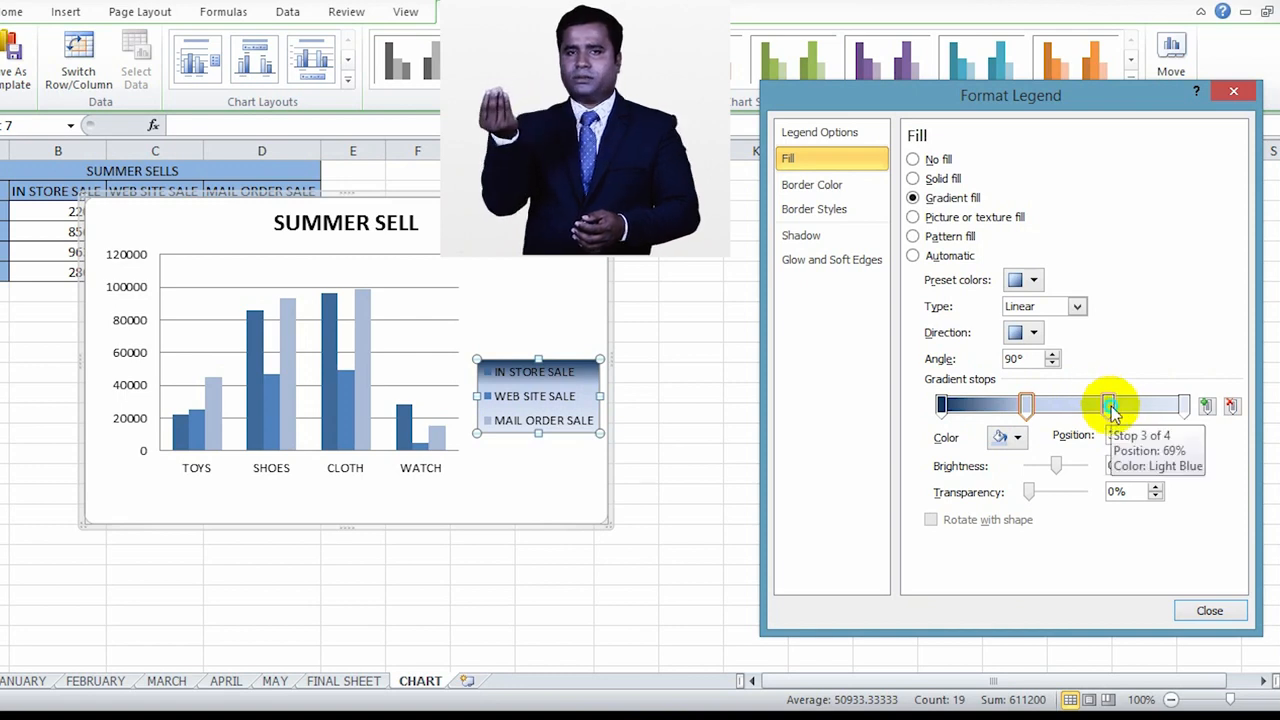
pyautogui.click(1012, 437)
pyautogui.click(1054, 533)
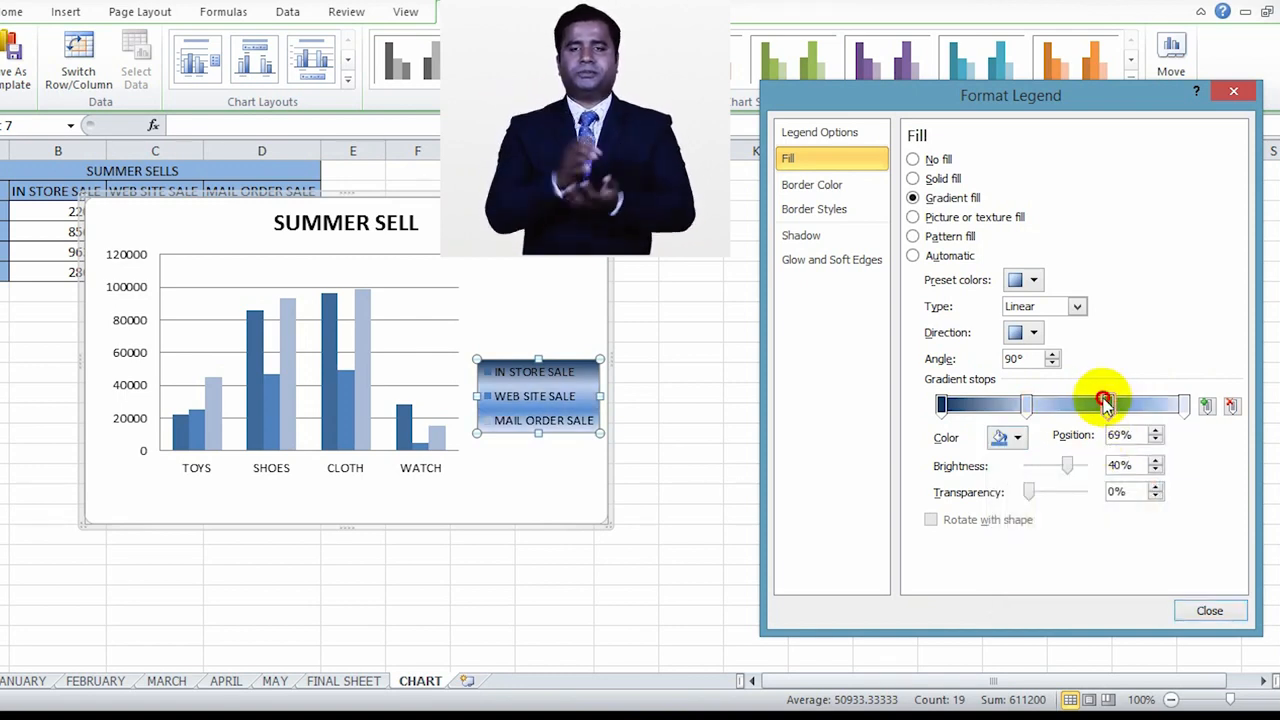
pyautogui.moveTo(1097, 406)
pyautogui.mouseDown()
pyautogui.moveTo(1130, 409)
pyautogui.moveTo(1100, 408)
pyautogui.moveTo(1111, 407)
pyautogui.mouseUp()
pyautogui.moveTo(1026, 405)
pyautogui.mouseDown()
pyautogui.moveTo(1189, 414)
pyautogui.moveTo(1000, 406)
pyautogui.moveTo(1017, 408)
pyautogui.mouseUp()
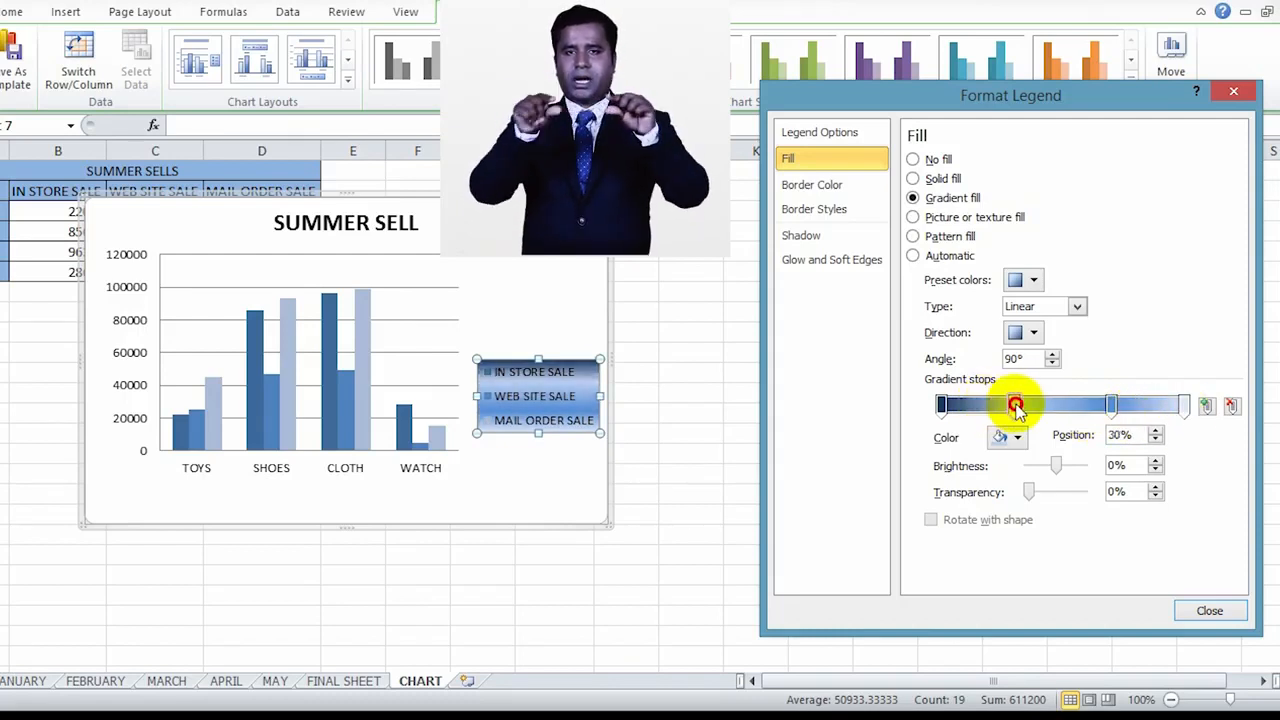
# Step: Try a solid fill on the legend, fill it with the Canvas texture, and look at the option of inserting a picture from file
pyautogui.click(913, 179)
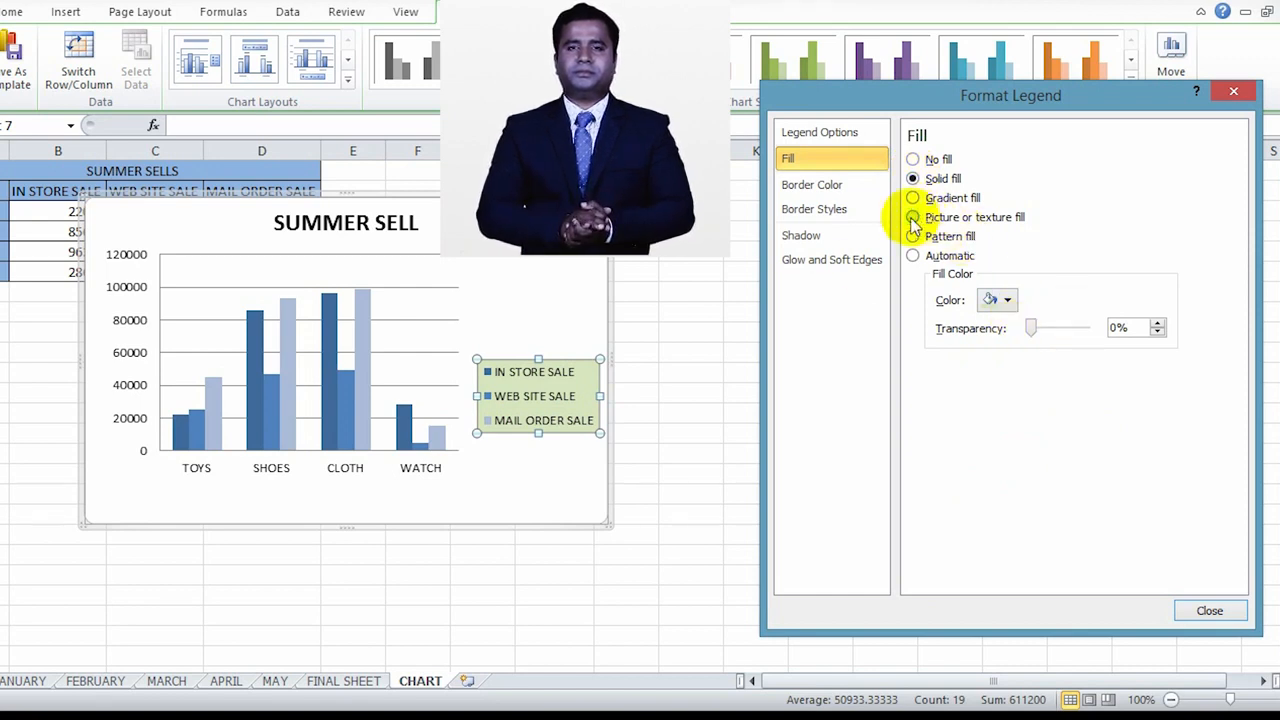
pyautogui.click(913, 218)
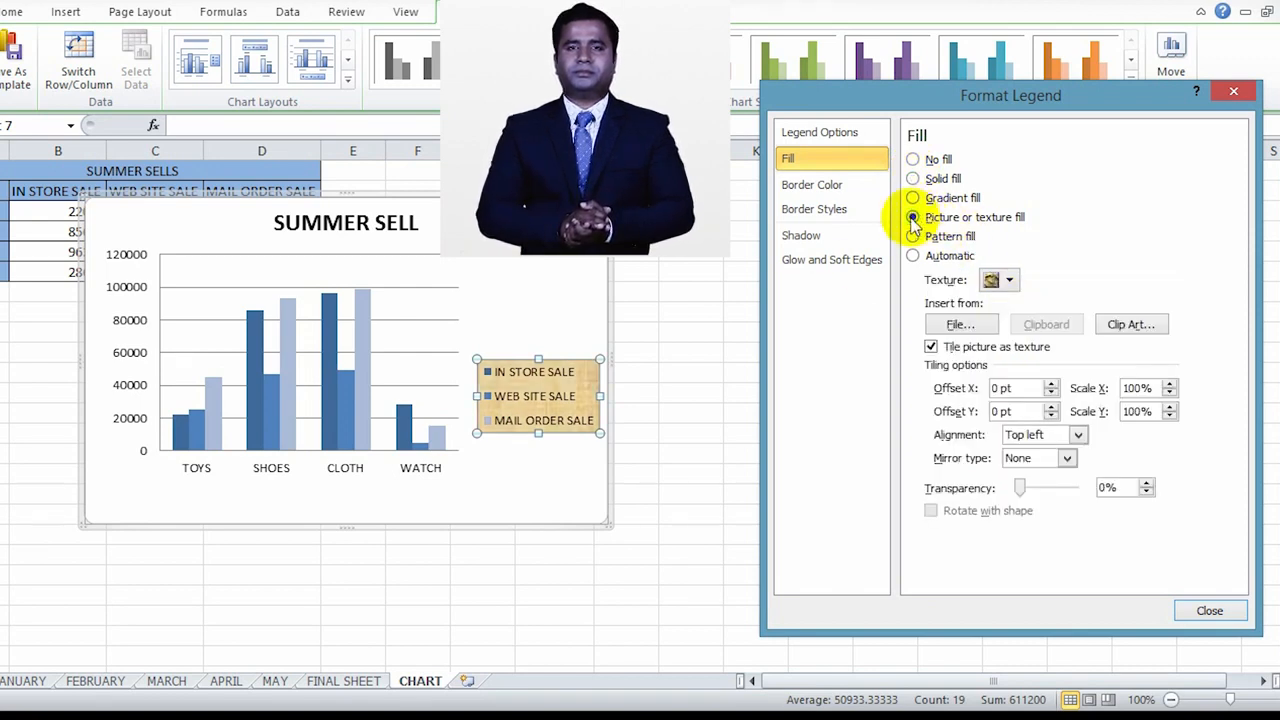
pyautogui.click(1010, 281)
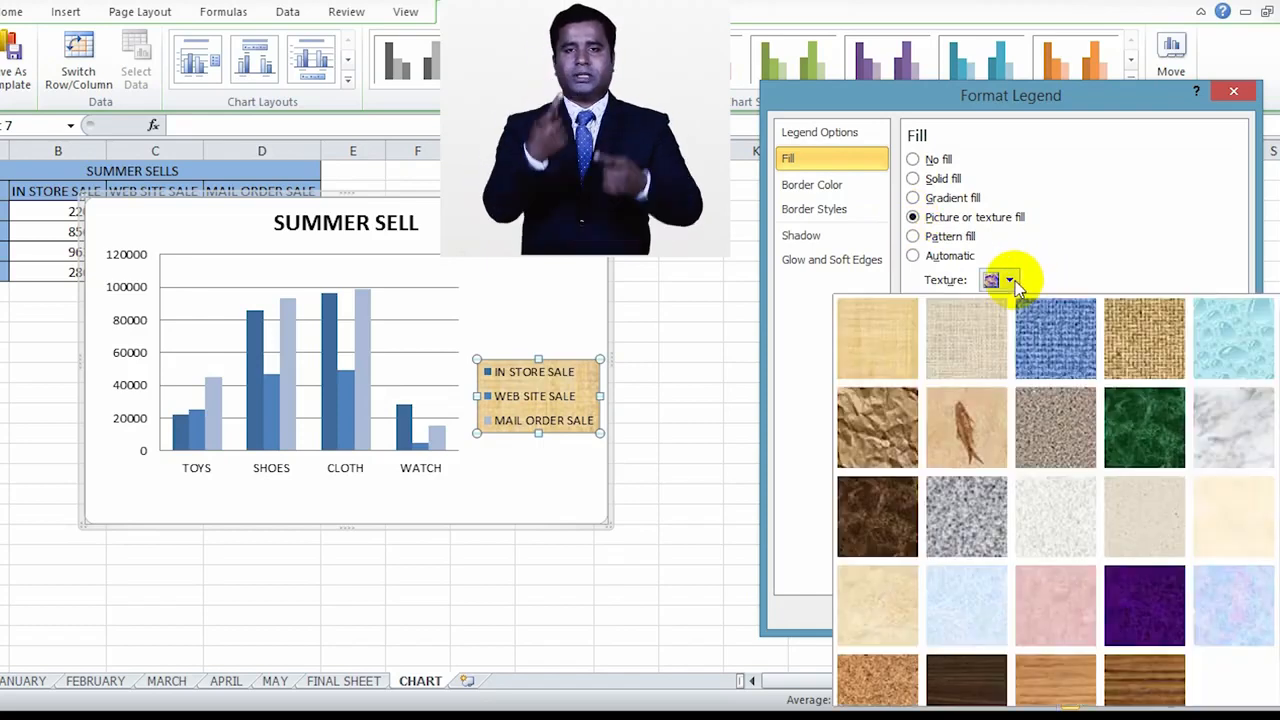
pyautogui.click(968, 345)
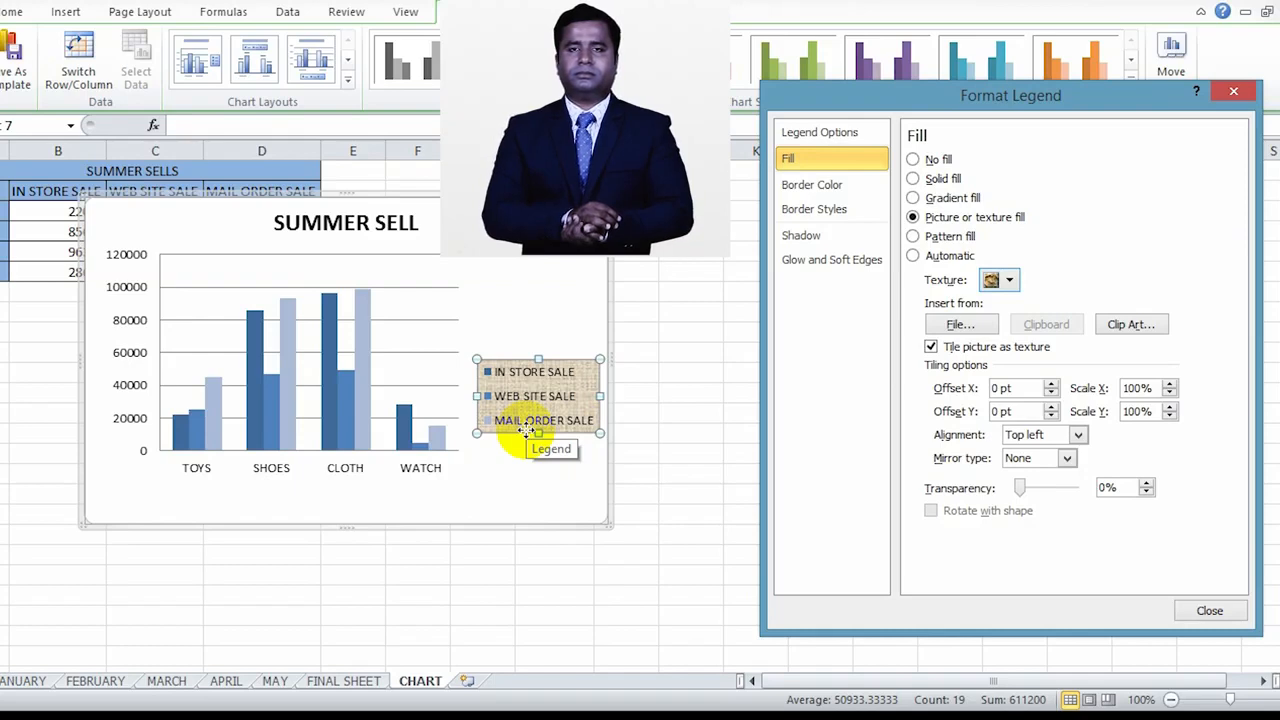
pyautogui.click(983, 326)
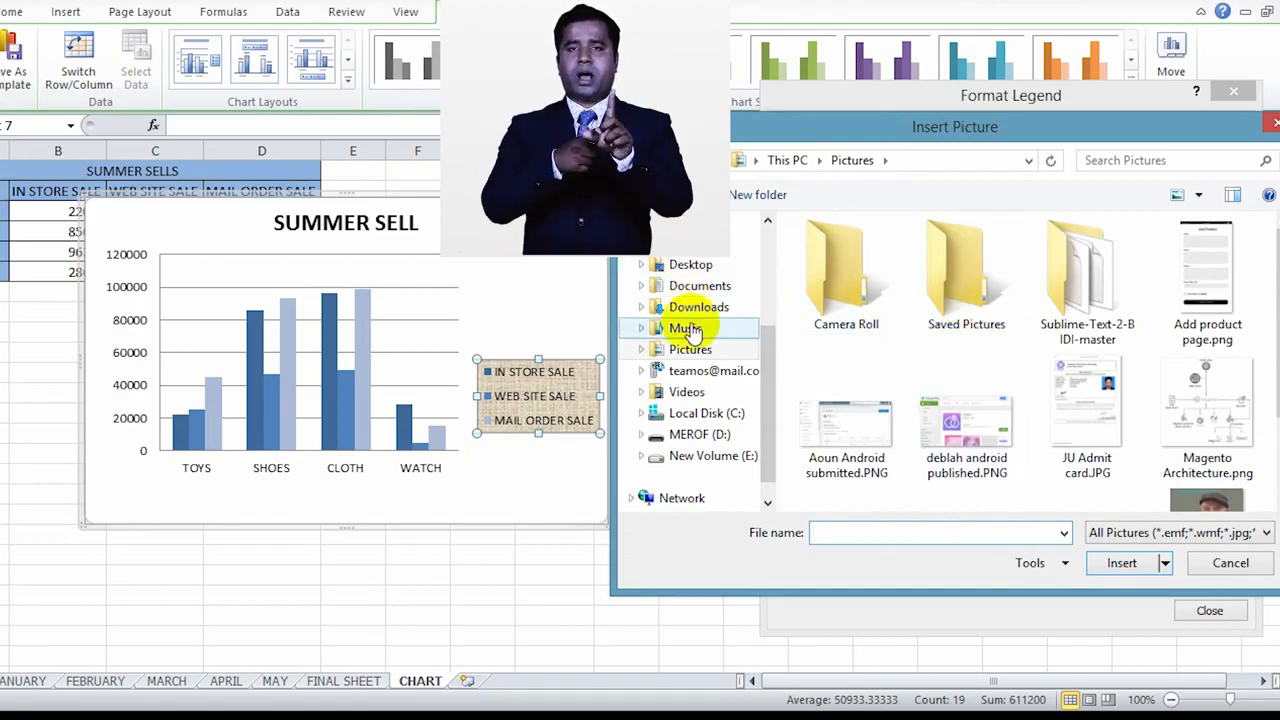
pyautogui.click(1273, 122)
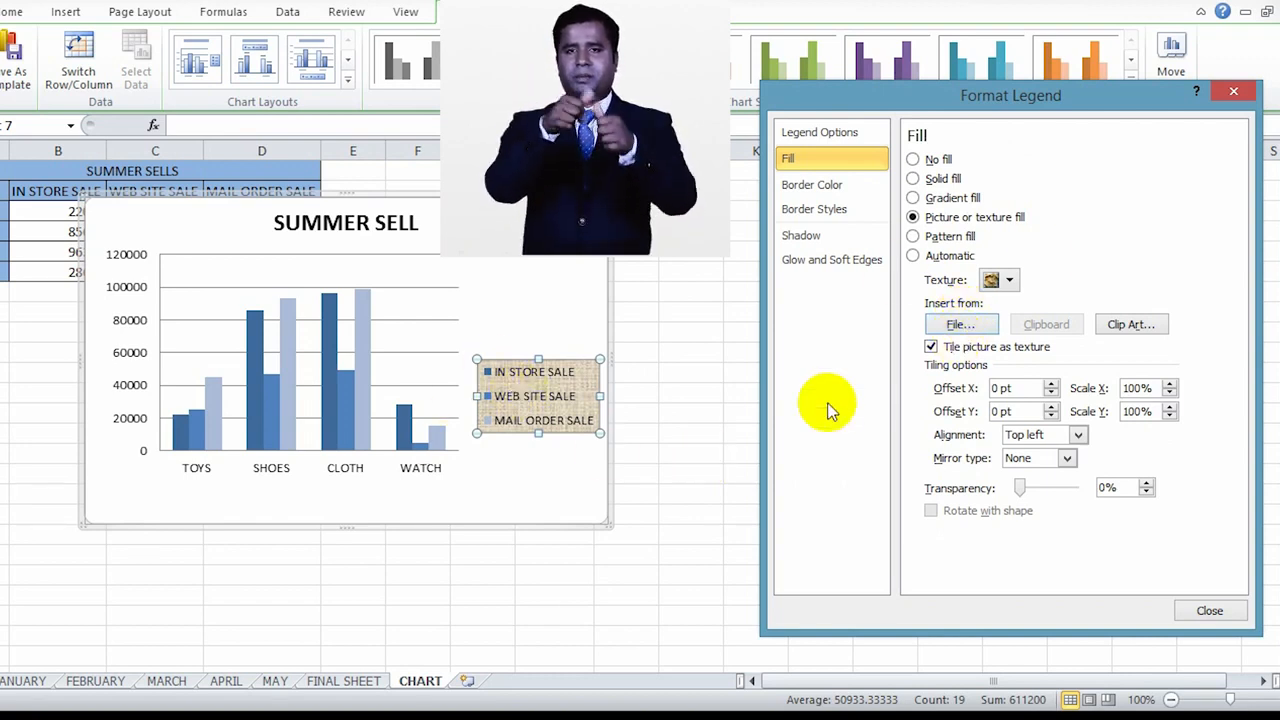
# Step: Try a pattern fill on the legend, set its fill to Automatic, and look through its border, shadow and glow settings
pyautogui.click(913, 237)
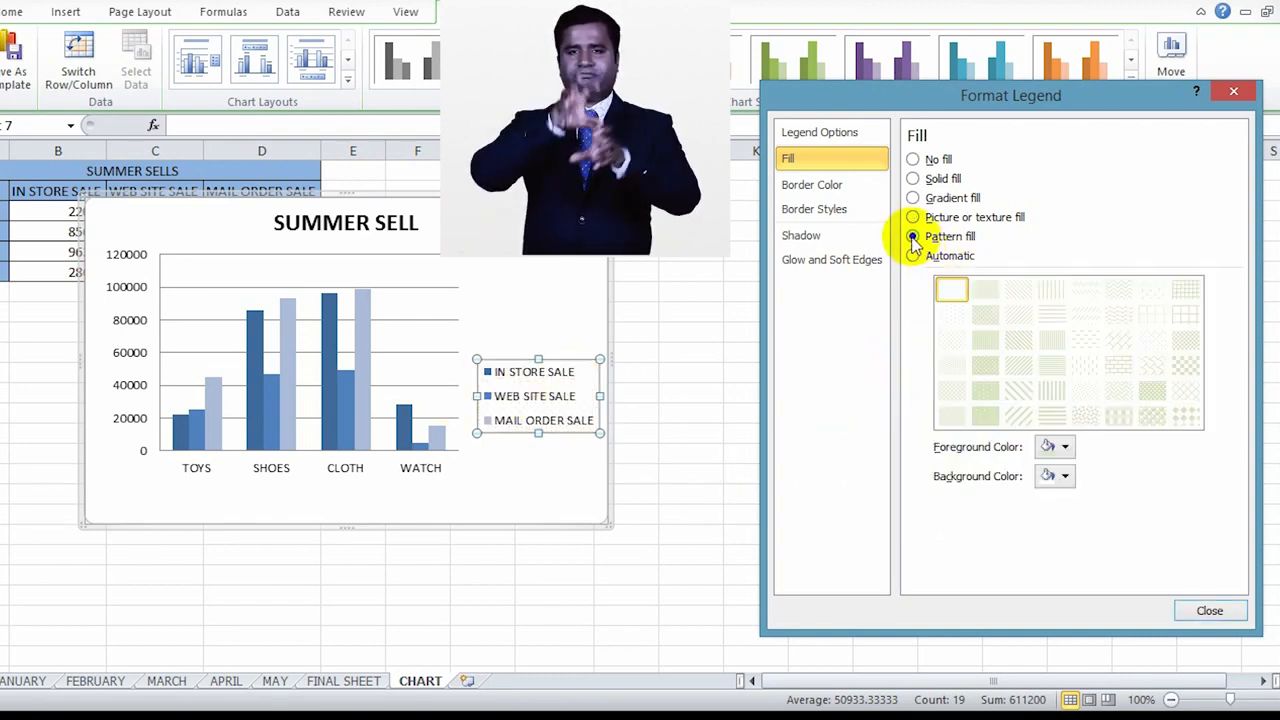
pyautogui.click(913, 256)
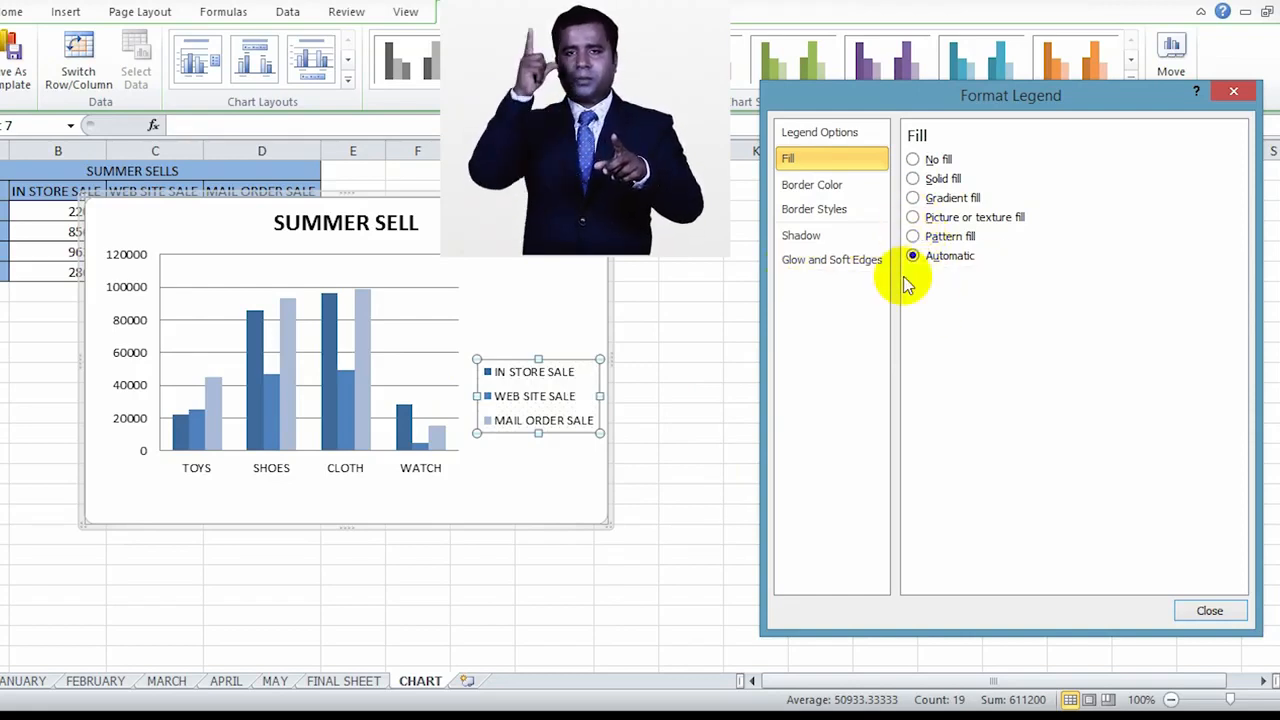
pyautogui.click(845, 186)
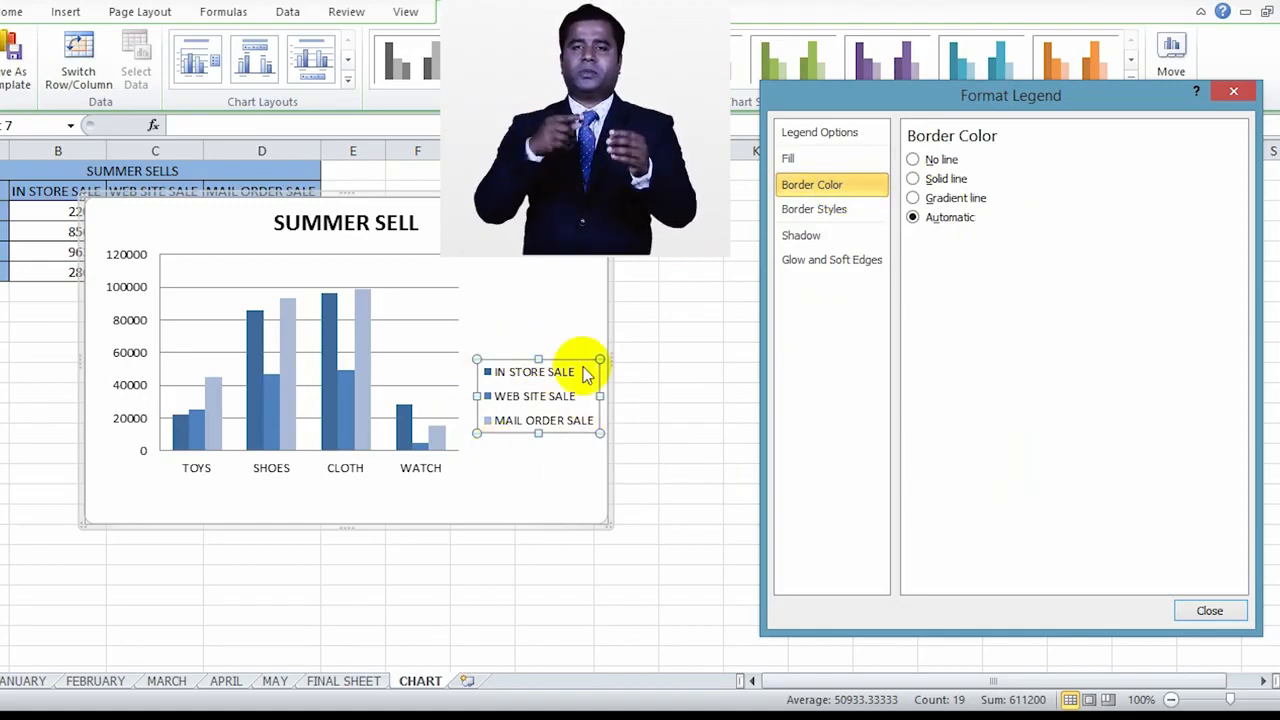
pyautogui.click(845, 211)
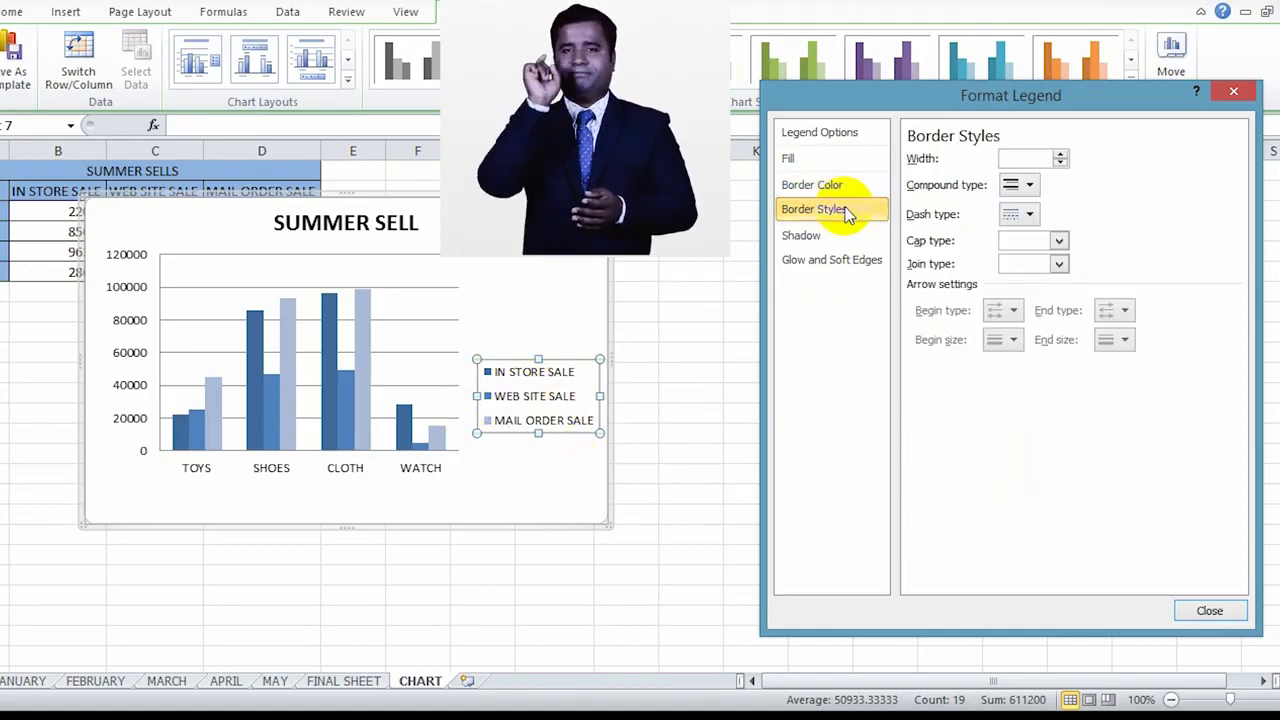
pyautogui.click(842, 236)
pyautogui.click(856, 261)
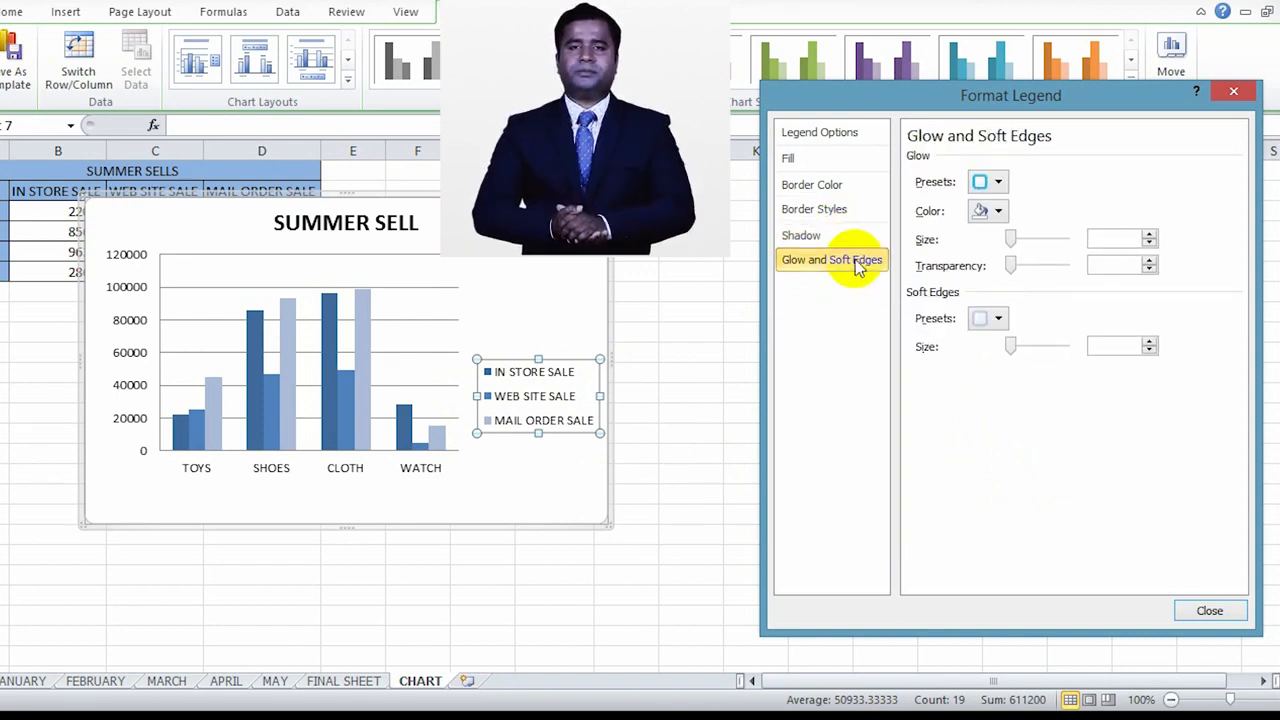
# Step: Try the gradient, texture, pattern and automatic fills on the chart area and give it a light green solid fill at 0% transparency
pyautogui.click(560, 266)
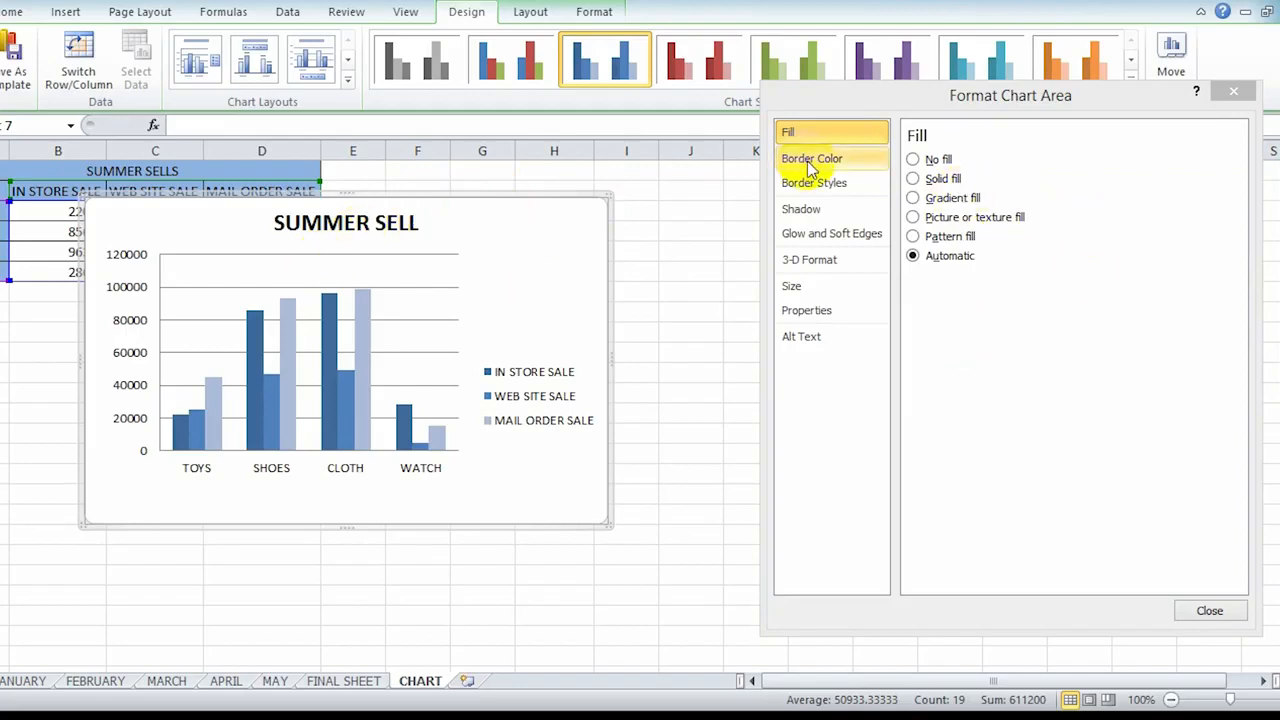
pyautogui.click(912, 178)
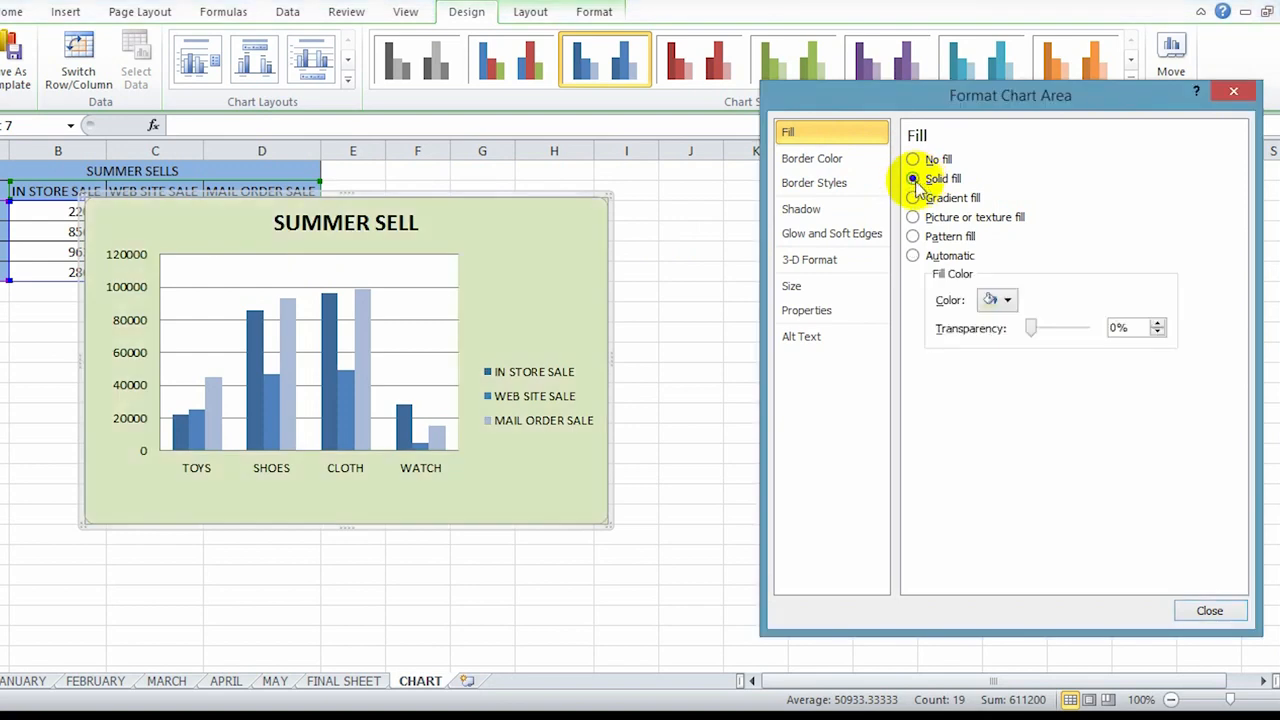
pyautogui.click(913, 197)
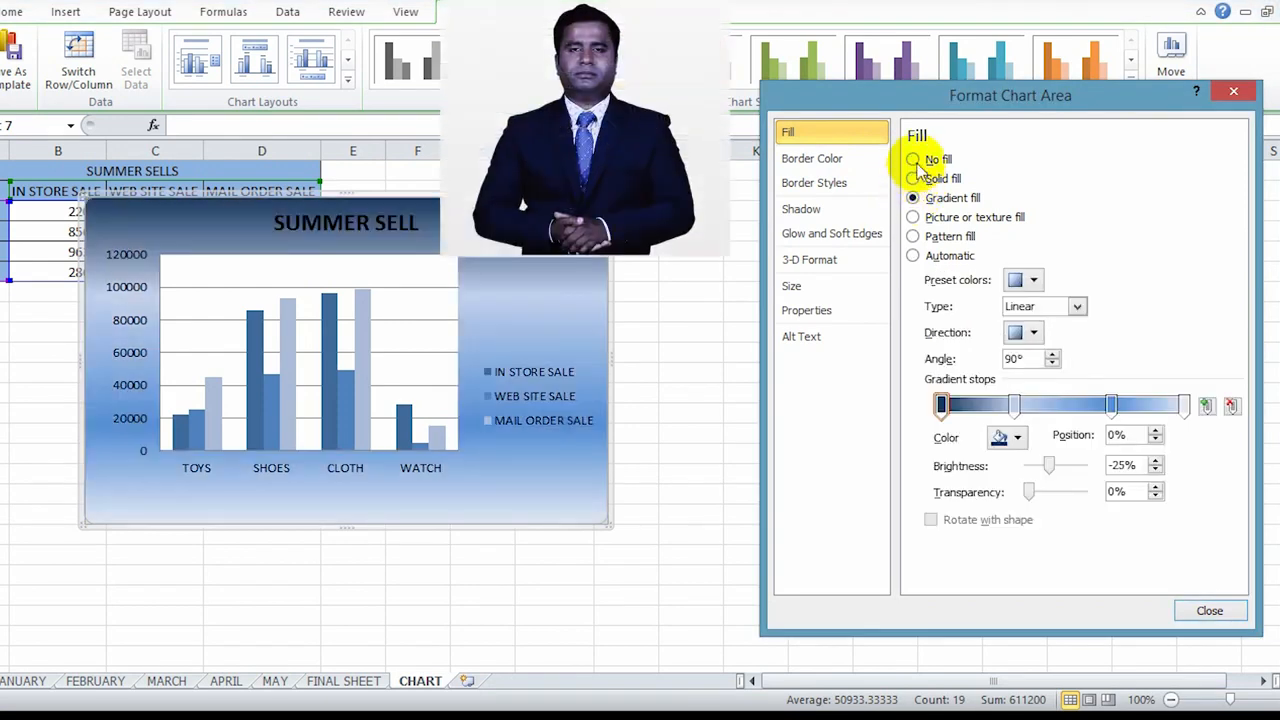
pyautogui.click(914, 217)
pyautogui.click(913, 236)
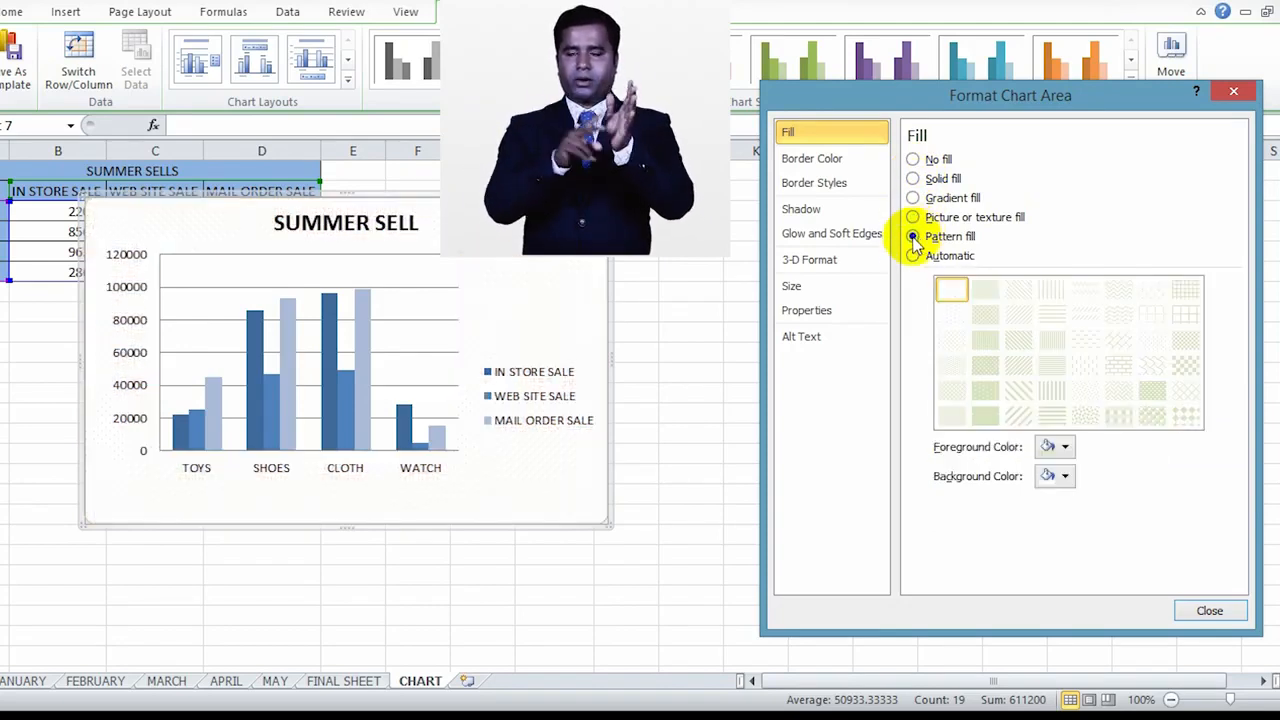
pyautogui.click(913, 255)
pyautogui.click(914, 180)
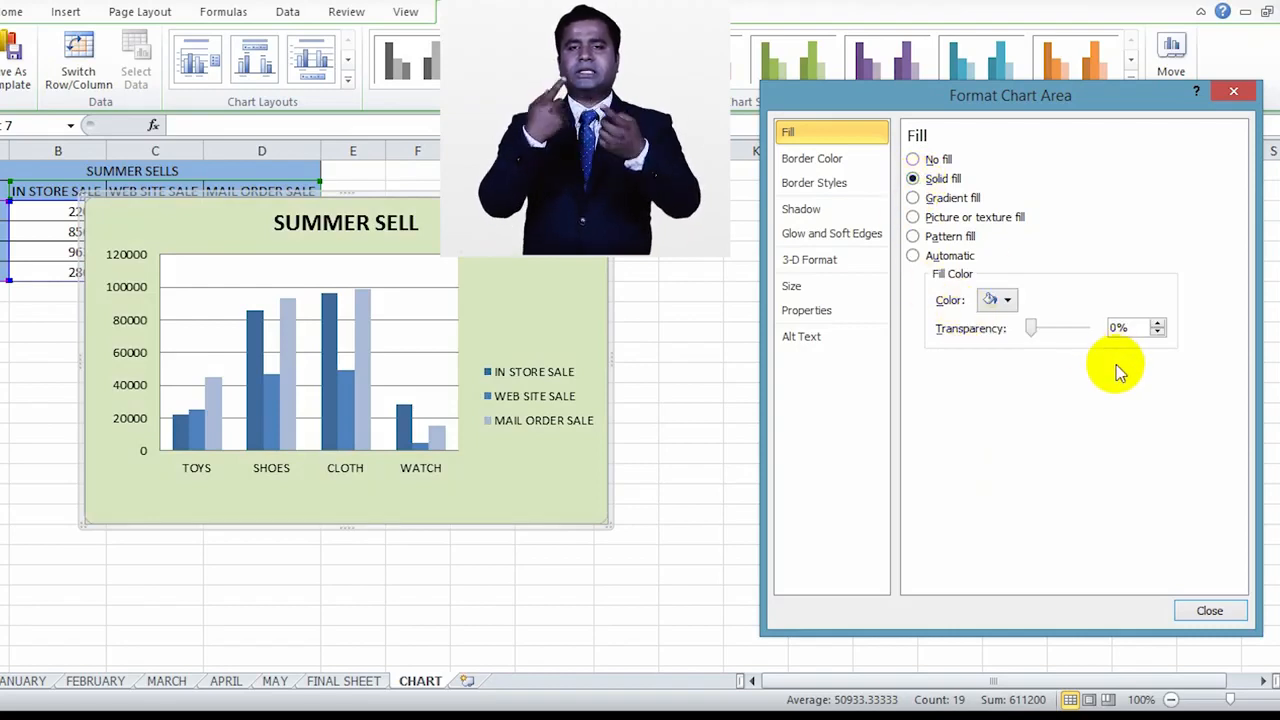
pyautogui.moveTo(1033, 330)
pyautogui.mouseDown()
pyautogui.moveTo(1046, 331)
pyautogui.moveTo(1027, 328)
pyautogui.mouseUp()
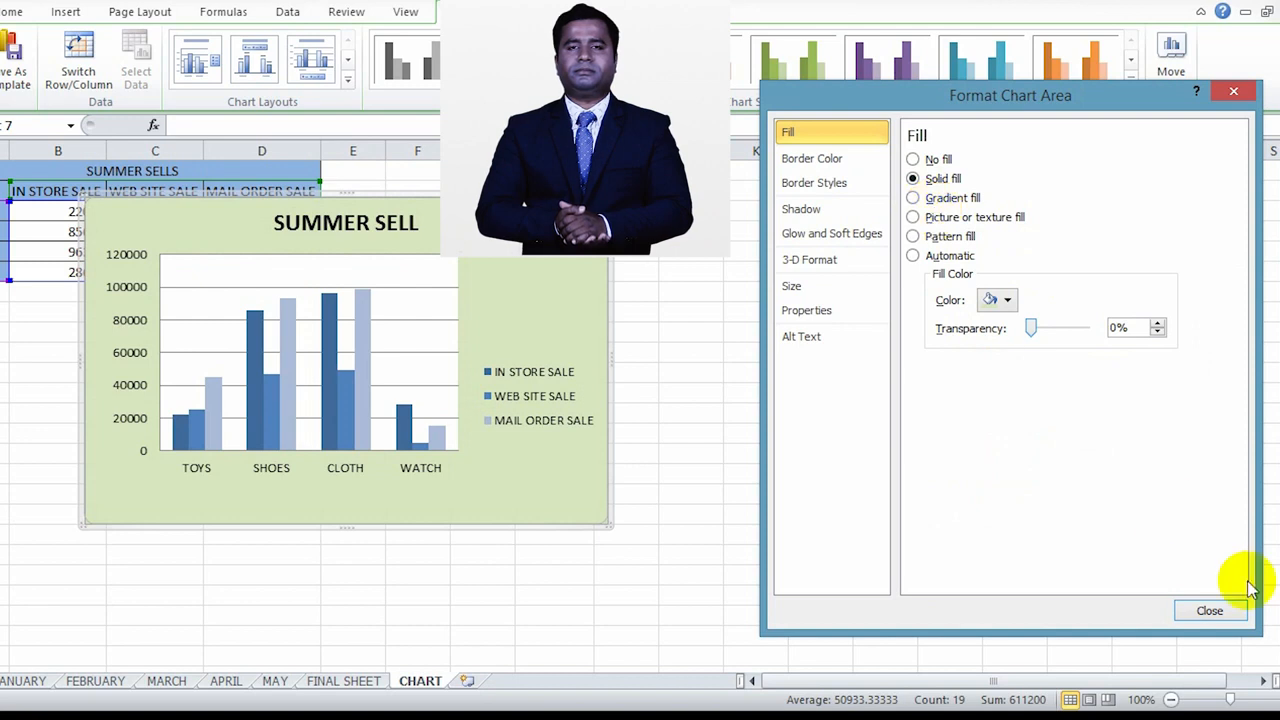
# Step: Try a gradient line for the chart area's border, set it back to Automatic, and look through the compound and dash types
pyautogui.click(825, 164)
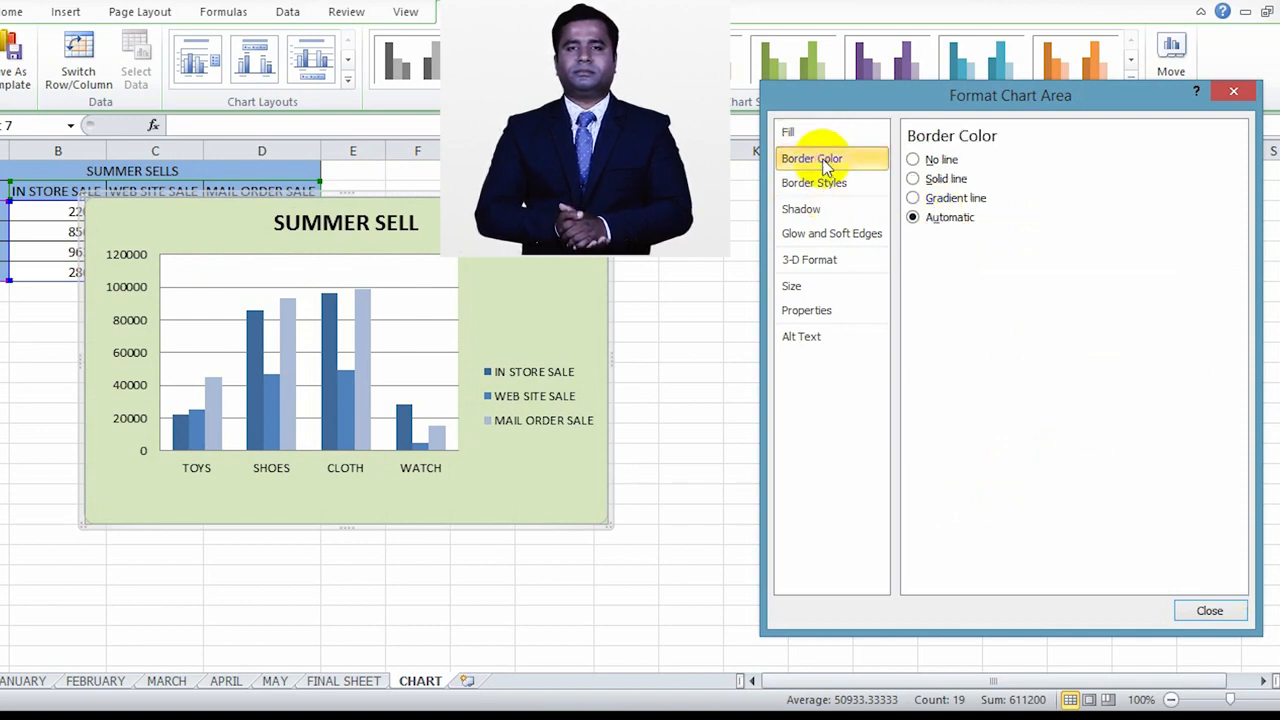
pyautogui.click(913, 198)
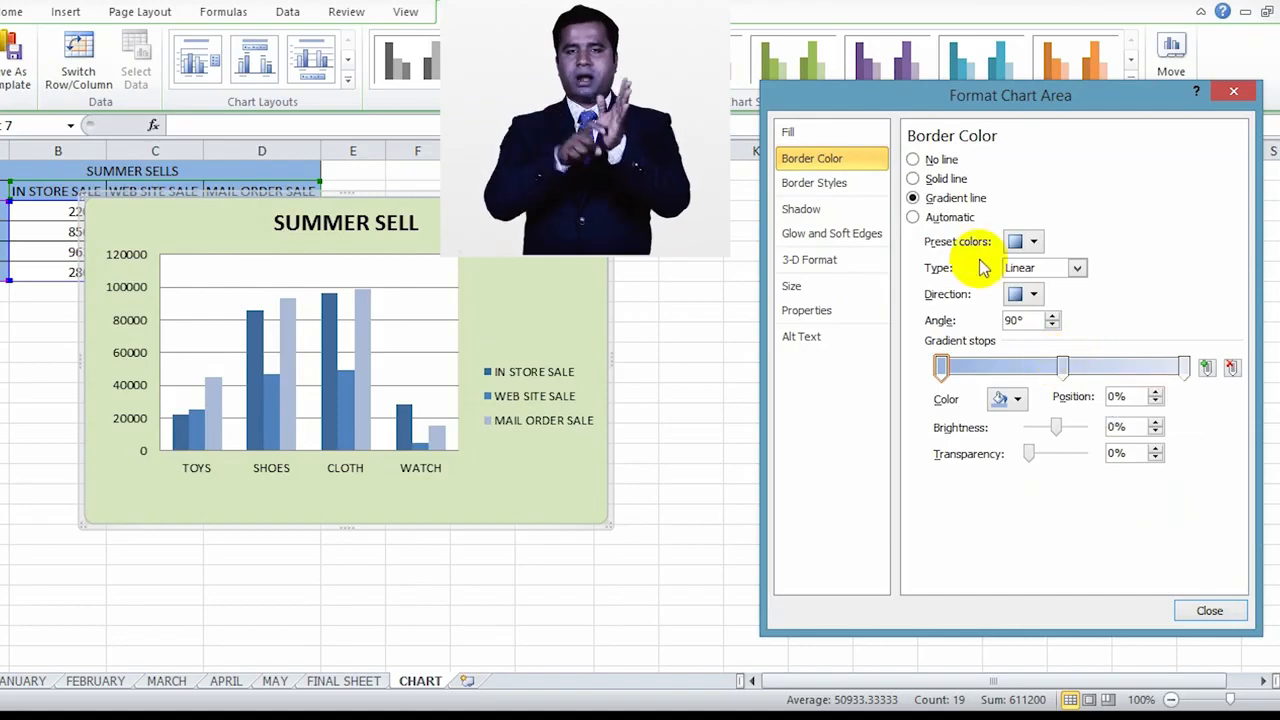
pyautogui.click(913, 217)
pyautogui.click(813, 188)
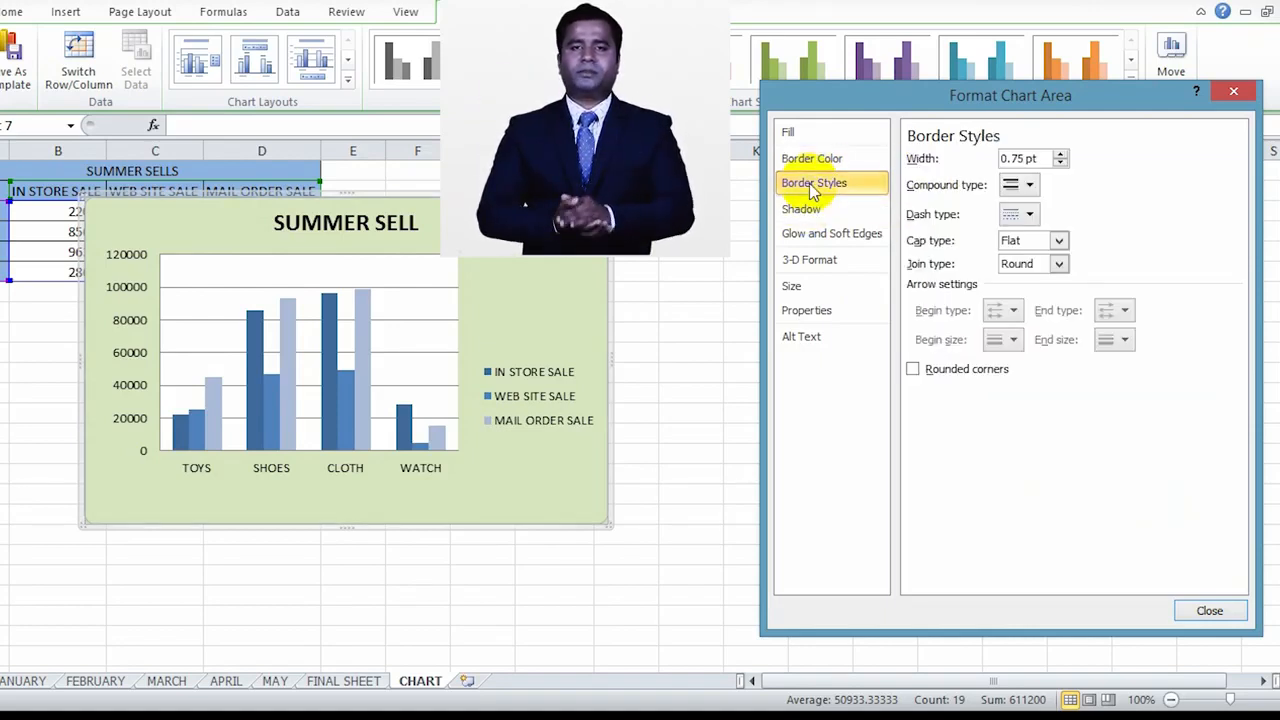
pyautogui.click(1027, 185)
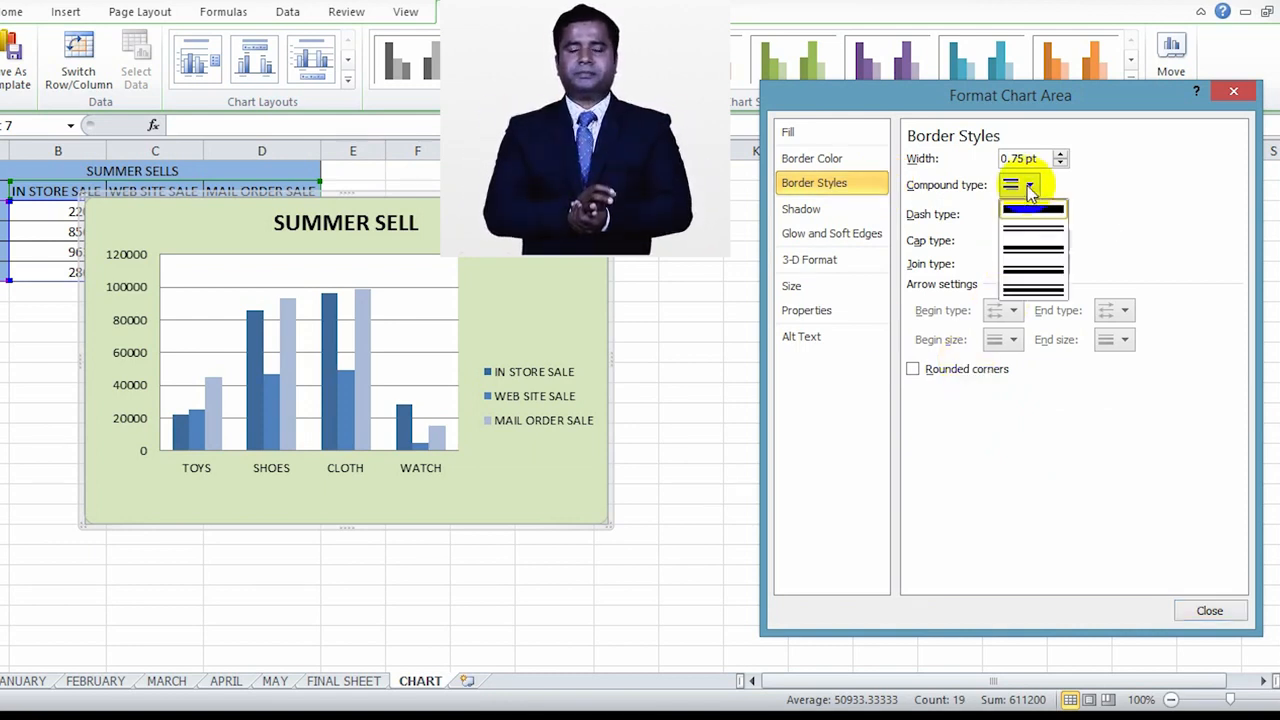
pyautogui.click(1028, 185)
pyautogui.click(1029, 215)
pyautogui.click(1041, 247)
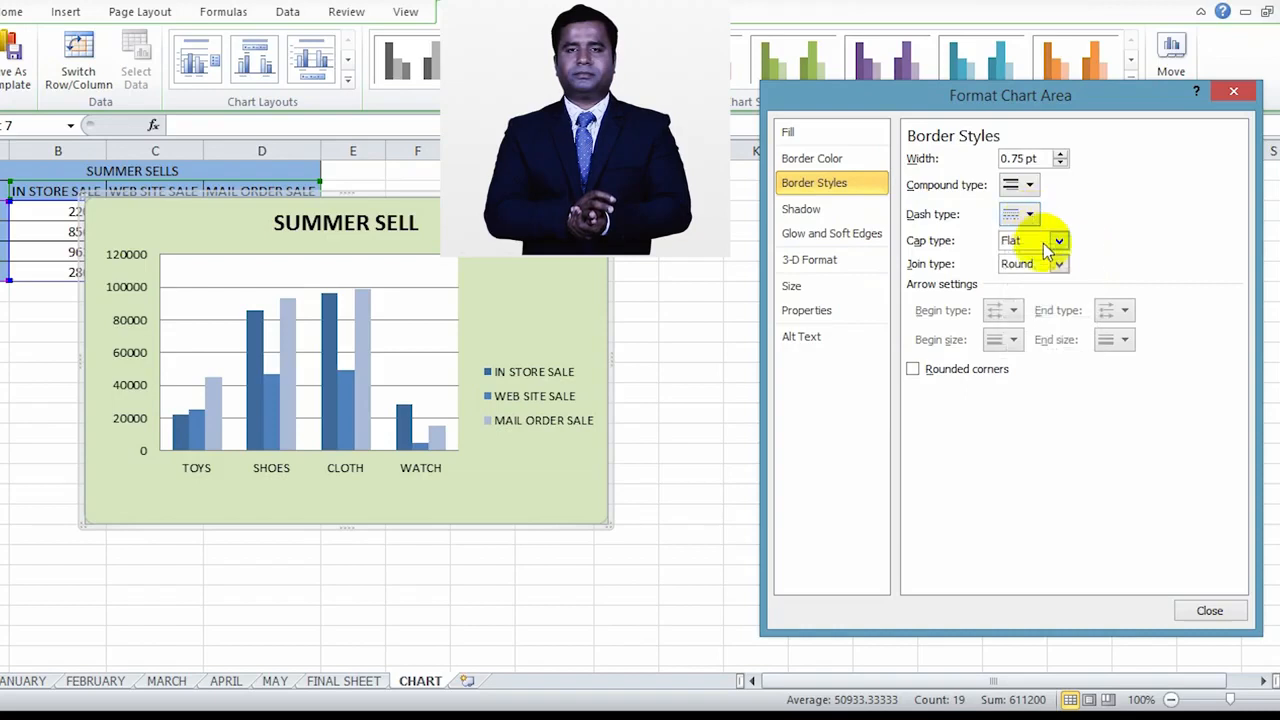
# Step: Apply the outer shadow preset with a 180° angle to the chart area
pyautogui.click(805, 212)
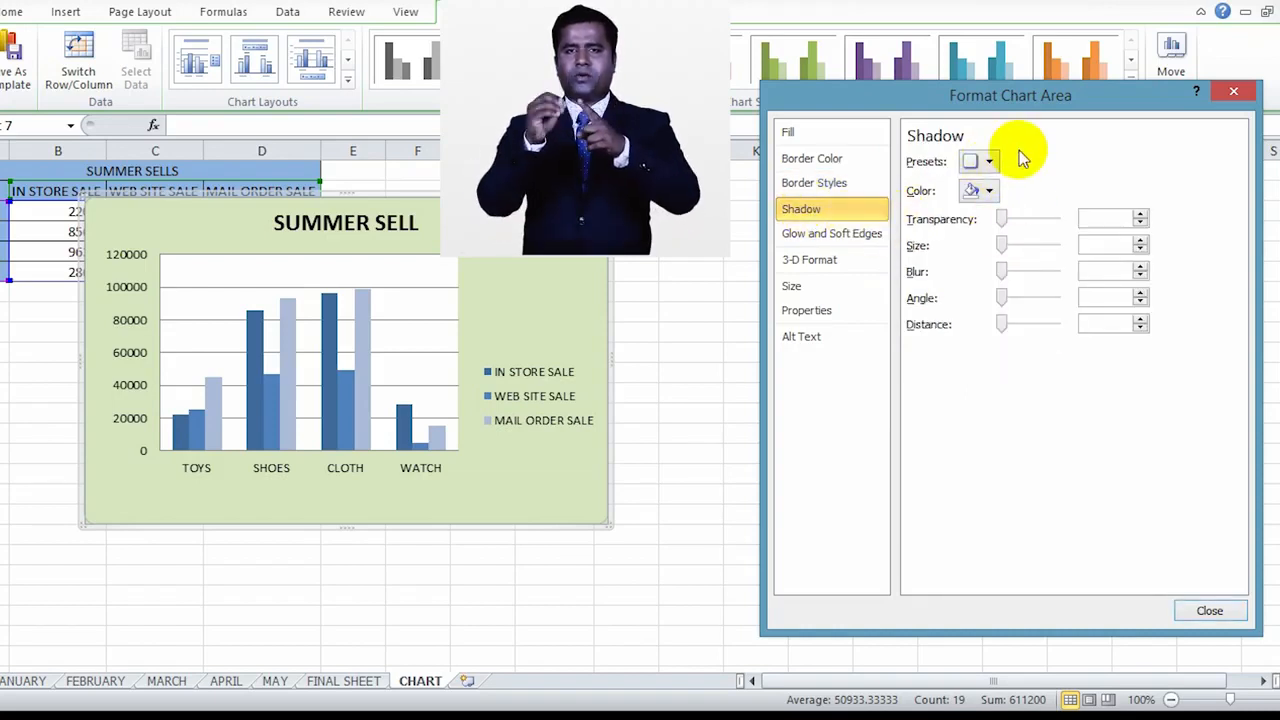
pyautogui.click(987, 163)
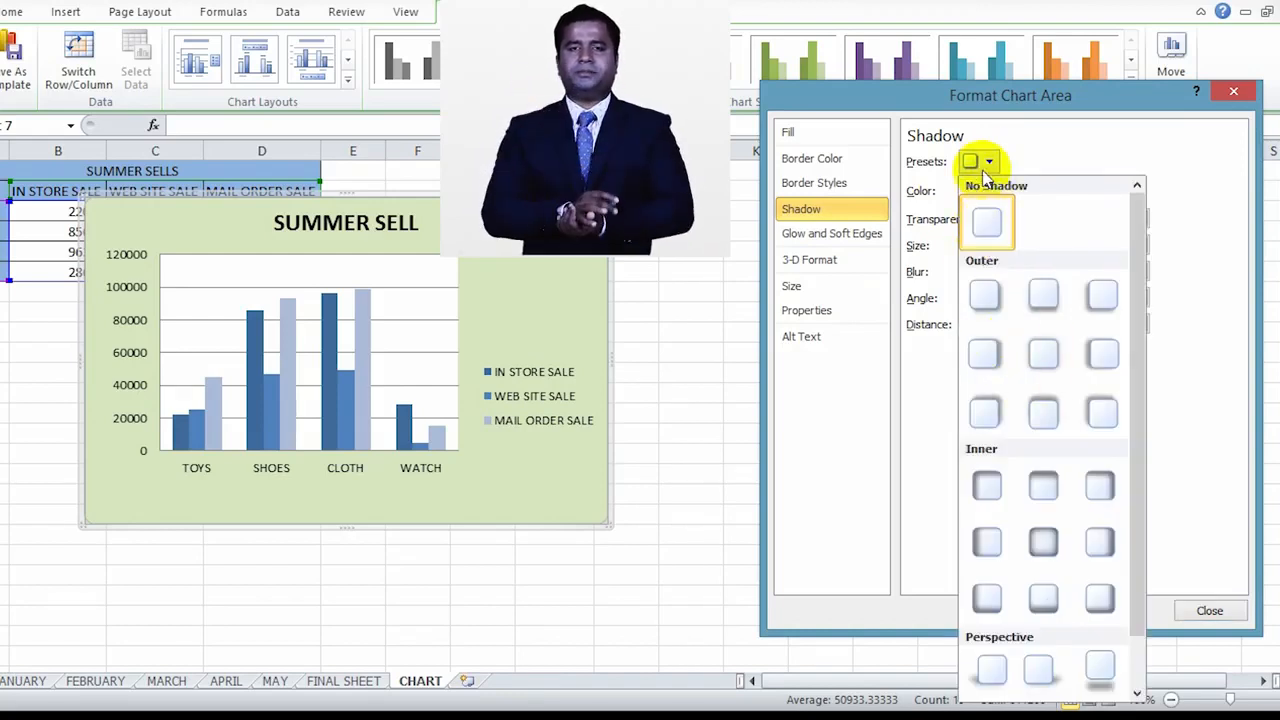
pyautogui.click(1102, 362)
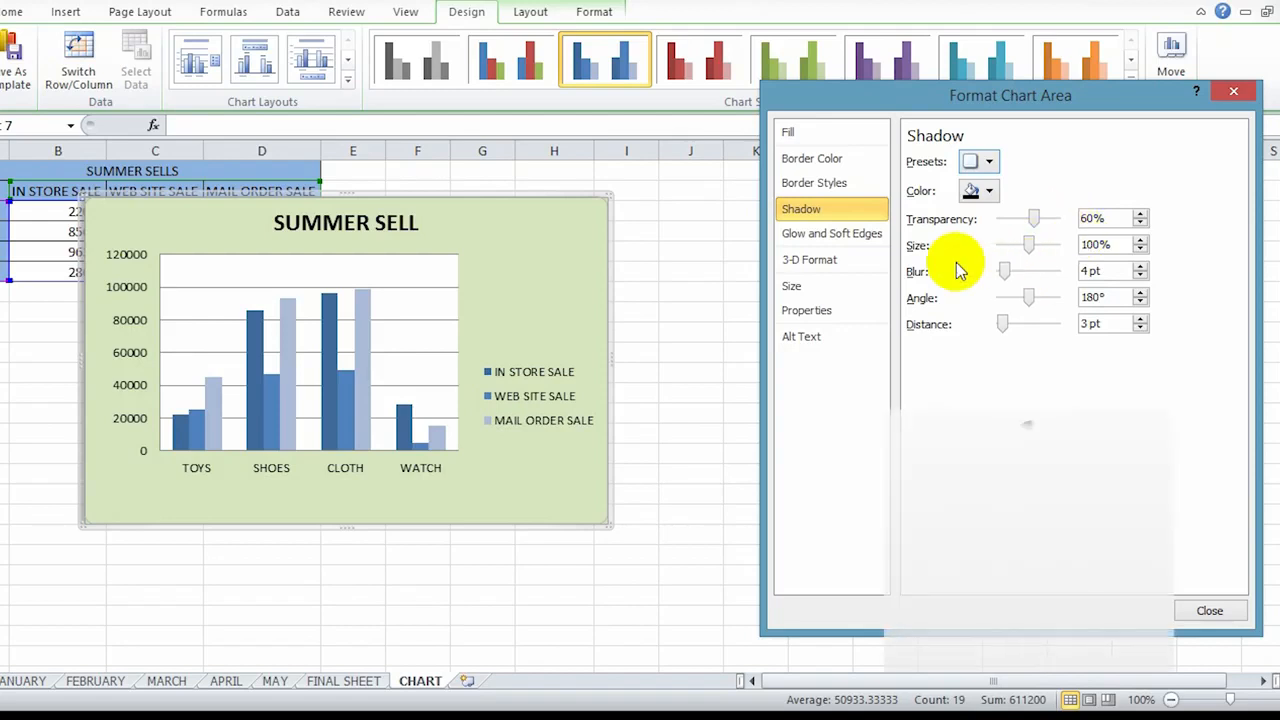
# Step: Look at the chart area's top bevel presets and reduce the chart's height to 3.2"
pyautogui.click(808, 262)
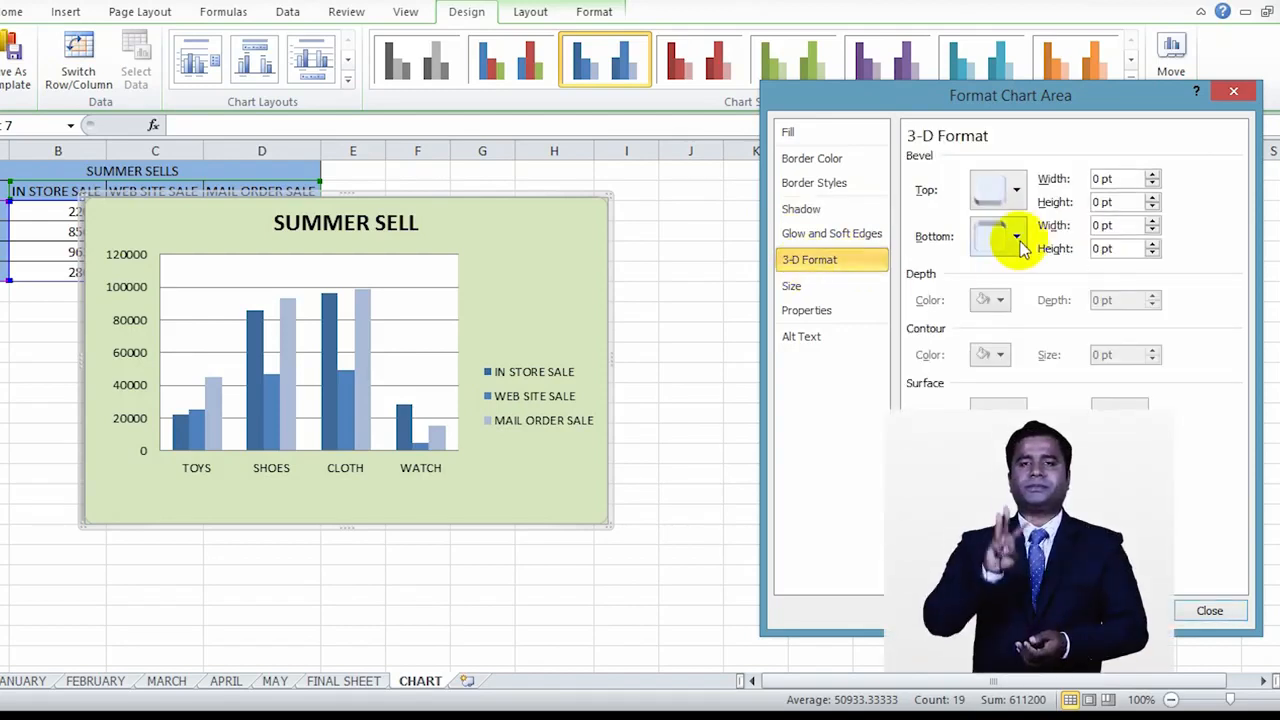
pyautogui.click(1018, 192)
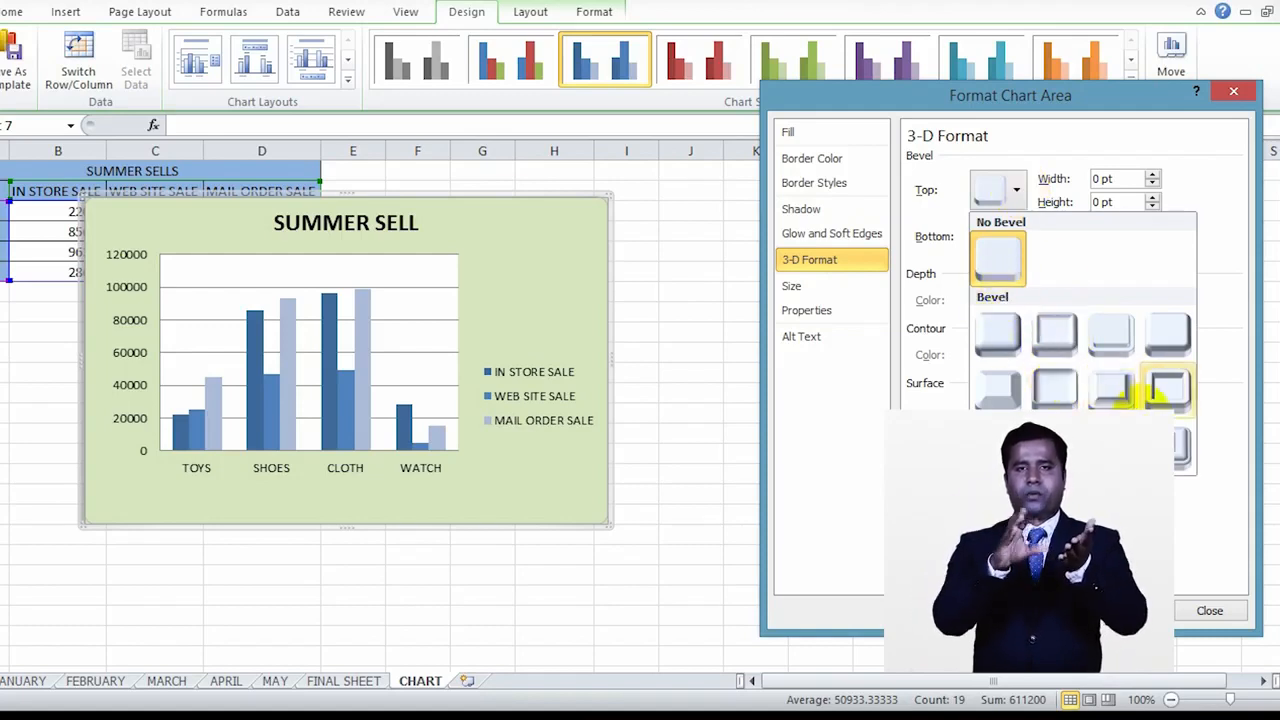
pyautogui.click(791, 285)
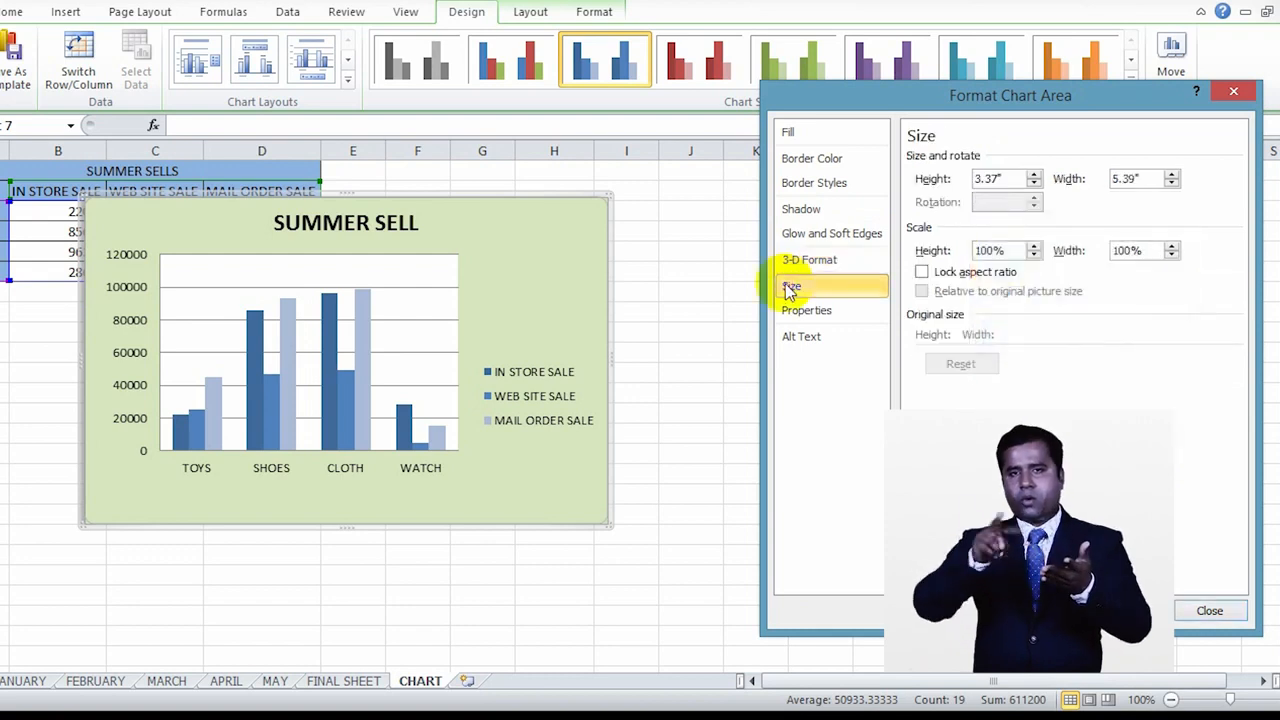
pyautogui.click(1034, 184)
pyautogui.click(1035, 184)
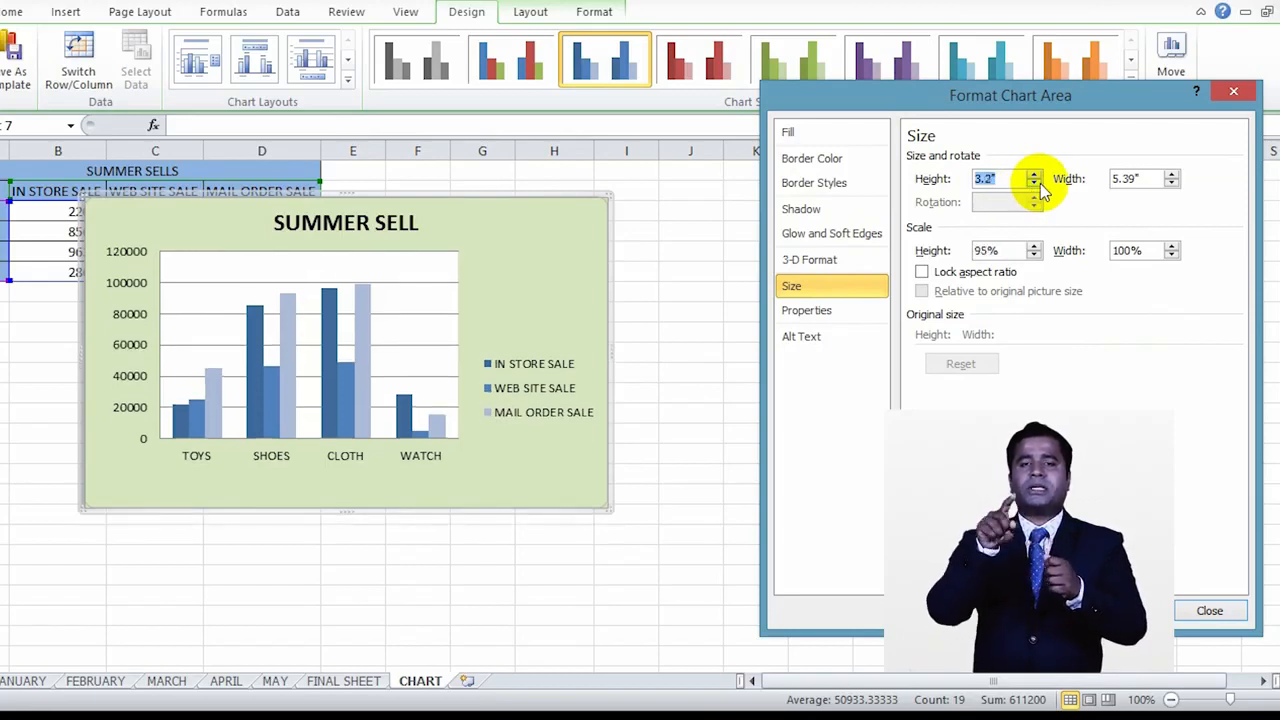
# Step: Set the chart's height to 3.5" and its width to 5.8"
pyautogui.click(1036, 175)
pyautogui.click(1036, 175)
pyautogui.click(1036, 175)
pyautogui.click(1036, 175)
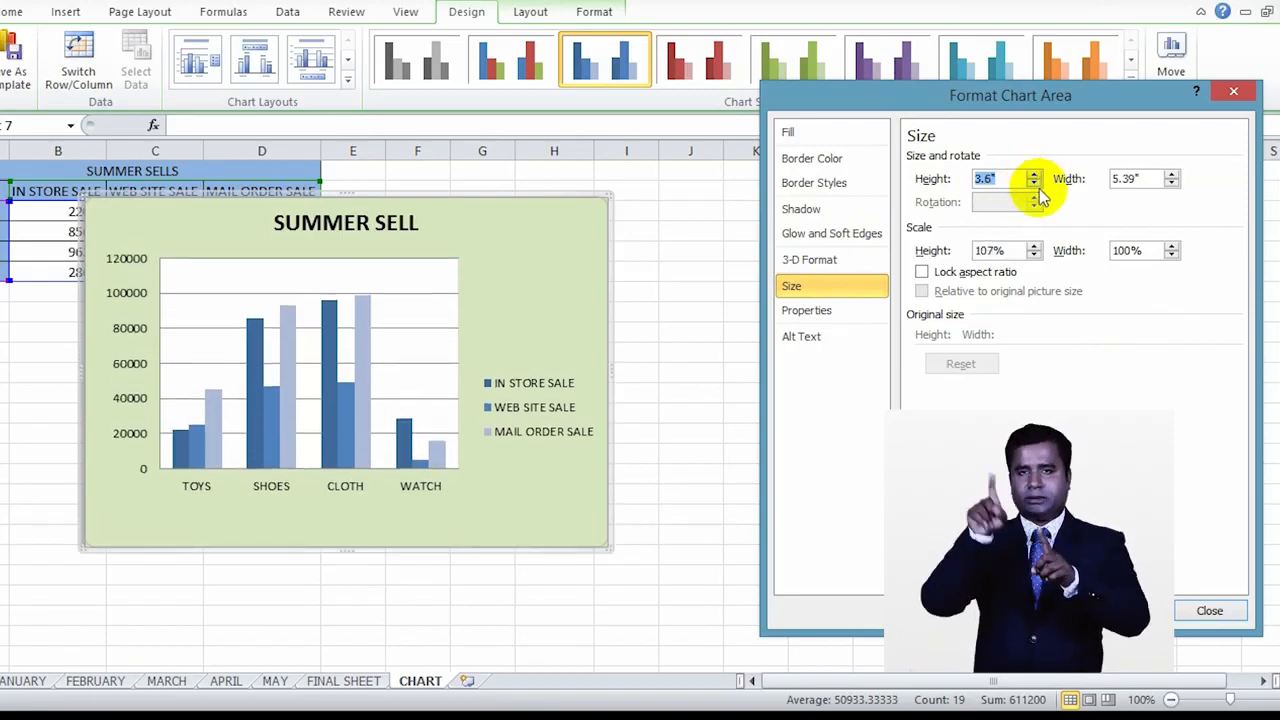
pyautogui.click(1034, 184)
pyautogui.click(1172, 184)
pyautogui.click(1172, 184)
pyautogui.click(1173, 184)
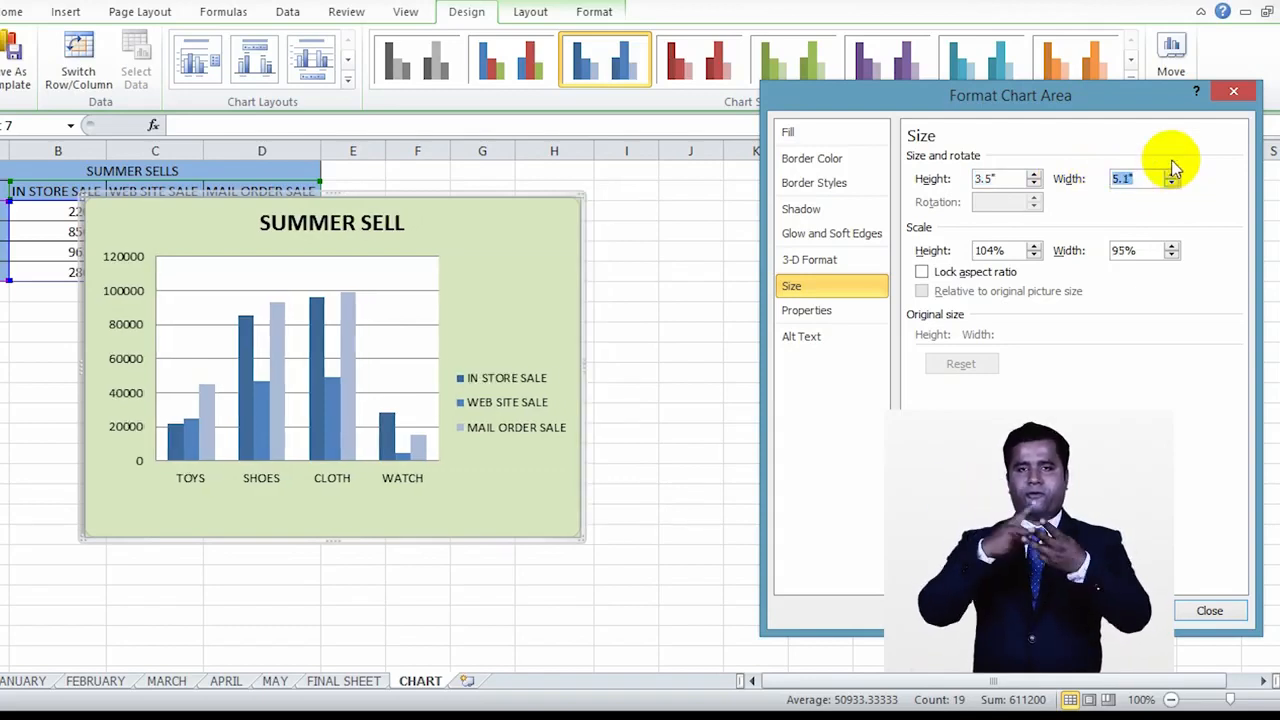
pyautogui.click(1172, 174)
pyautogui.click(1172, 174)
pyautogui.click(1172, 174)
pyautogui.click(1172, 174)
pyautogui.click(1172, 174)
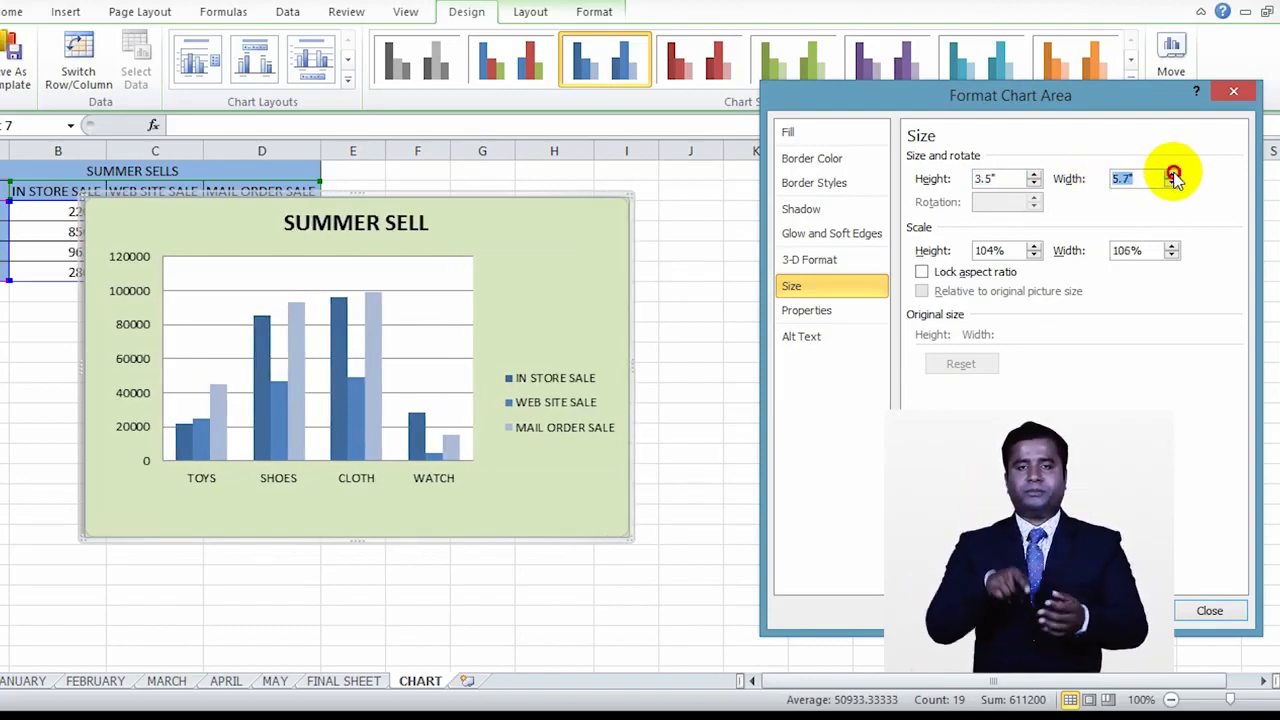
pyautogui.click(1172, 174)
pyautogui.click(1172, 174)
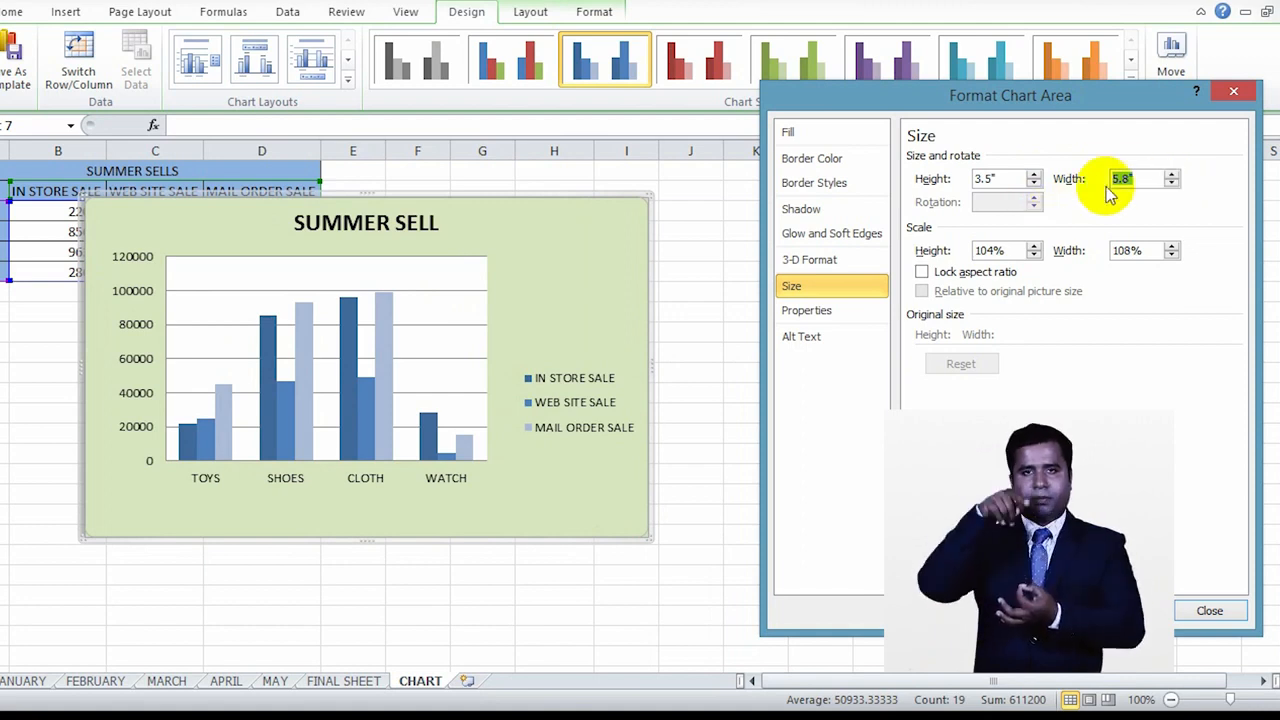
# Step: Try a 100% height scale for the chart and return it to 104%
pyautogui.click(1036, 257)
pyautogui.click(1036, 257)
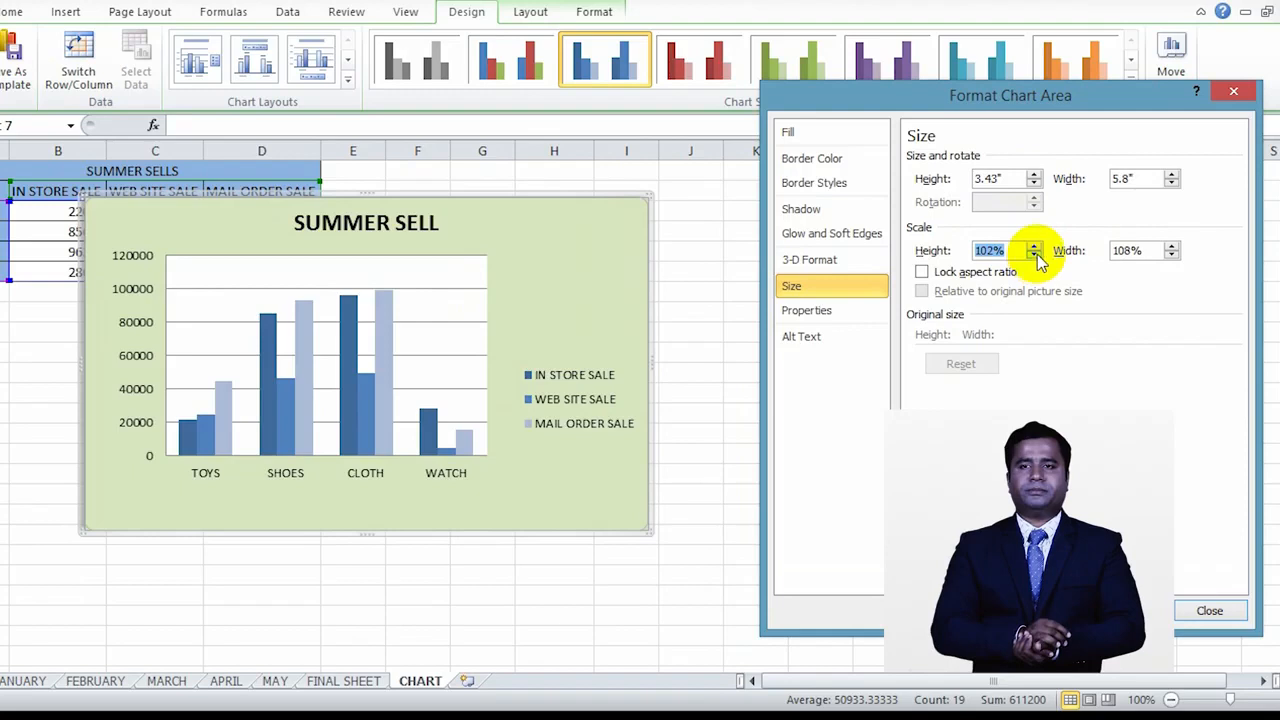
pyautogui.click(1036, 257)
pyautogui.click(1036, 257)
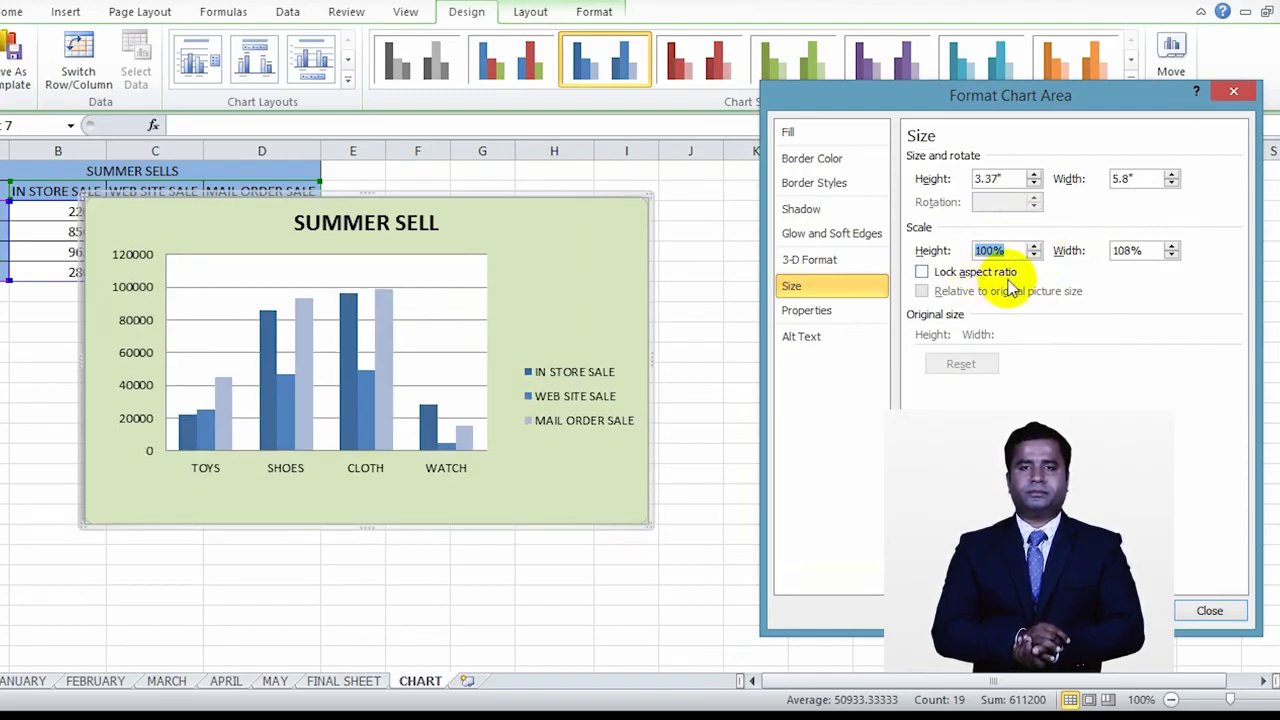
pyautogui.click(1036, 245)
pyautogui.click(1036, 245)
pyautogui.click(1036, 245)
pyautogui.click(1036, 245)
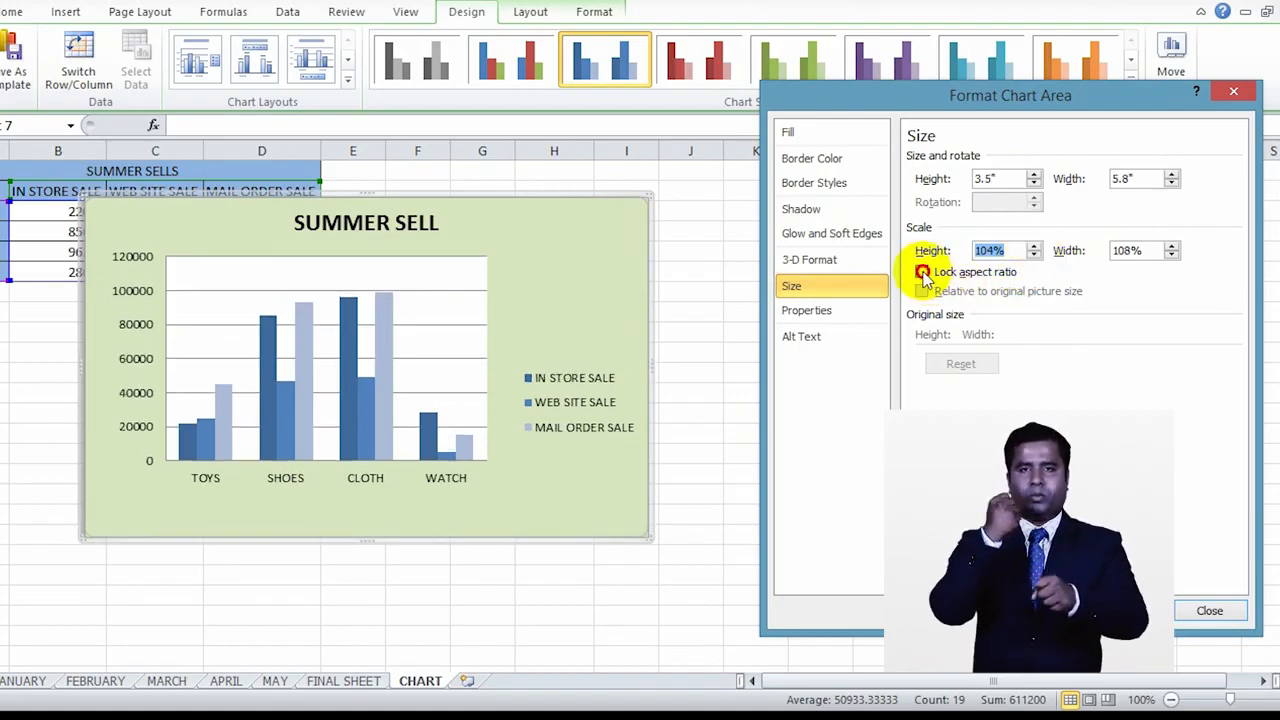
# Step: Scale the chart's height to 107% with the aspect ratio temporarily locked, and view the Properties and Alt Text settings
pyautogui.click(1034, 255)
pyautogui.click(1034, 255)
pyautogui.click(1034, 246)
pyautogui.click(1034, 246)
pyautogui.click(1034, 246)
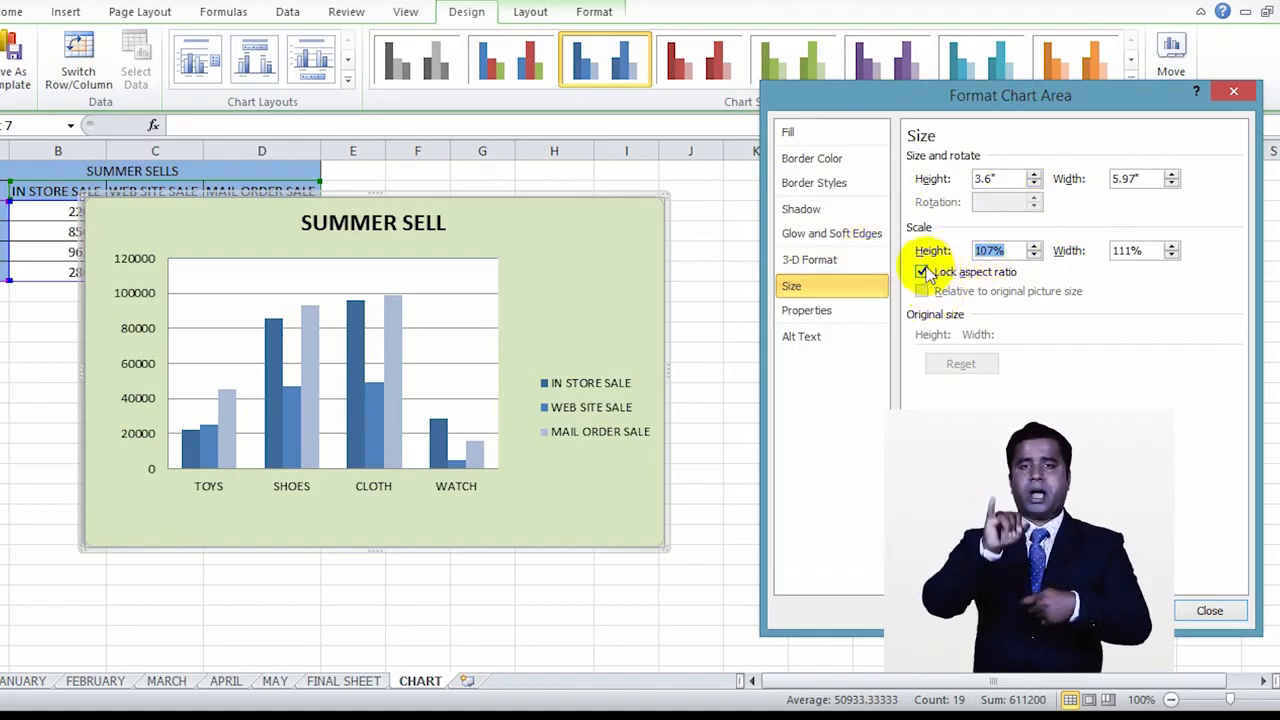
pyautogui.click(923, 271)
pyautogui.click(866, 310)
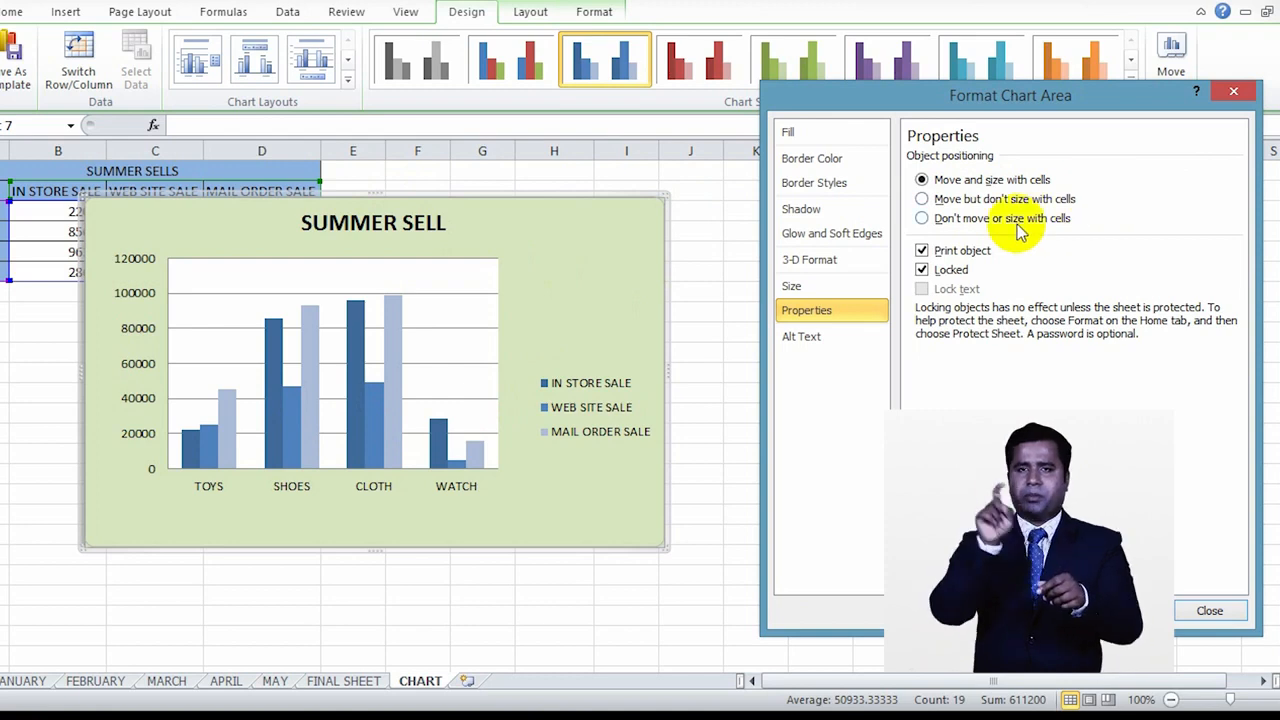
pyautogui.click(861, 336)
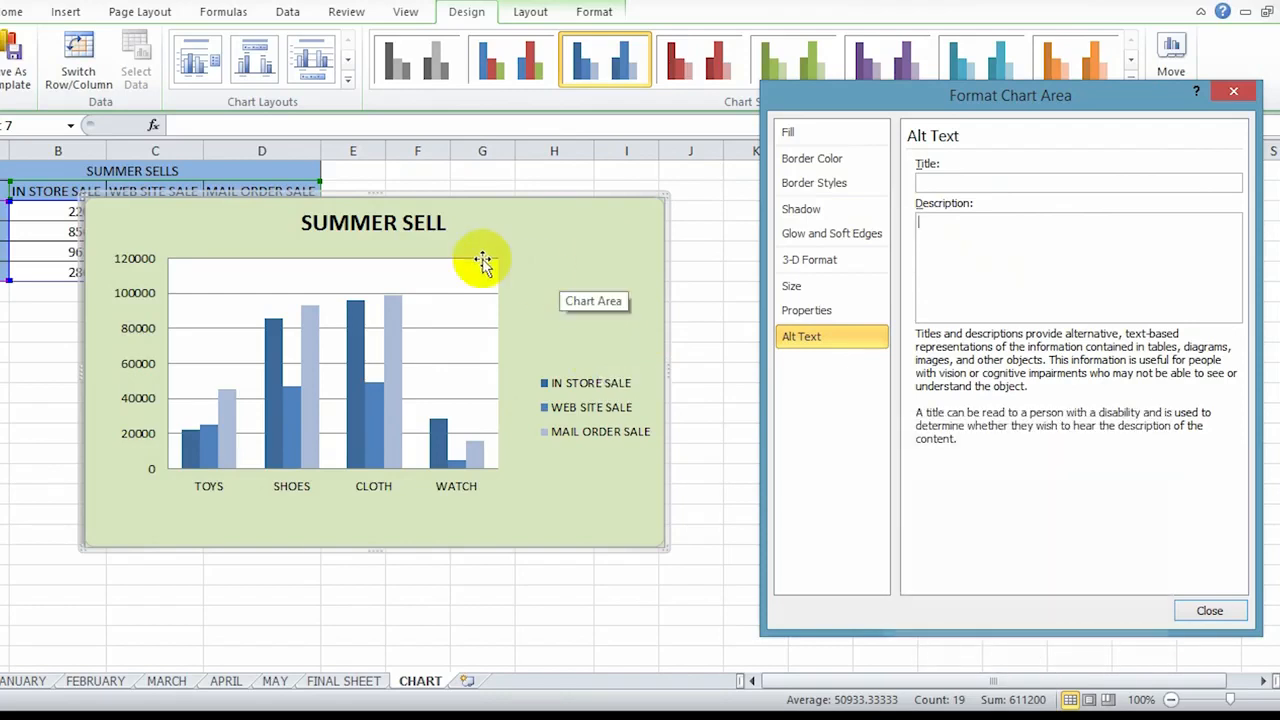
# Step: Try 99% transparency on the plot area's solid fill, and give it a tan solid fill at 0% transparency
pyautogui.click(430, 322)
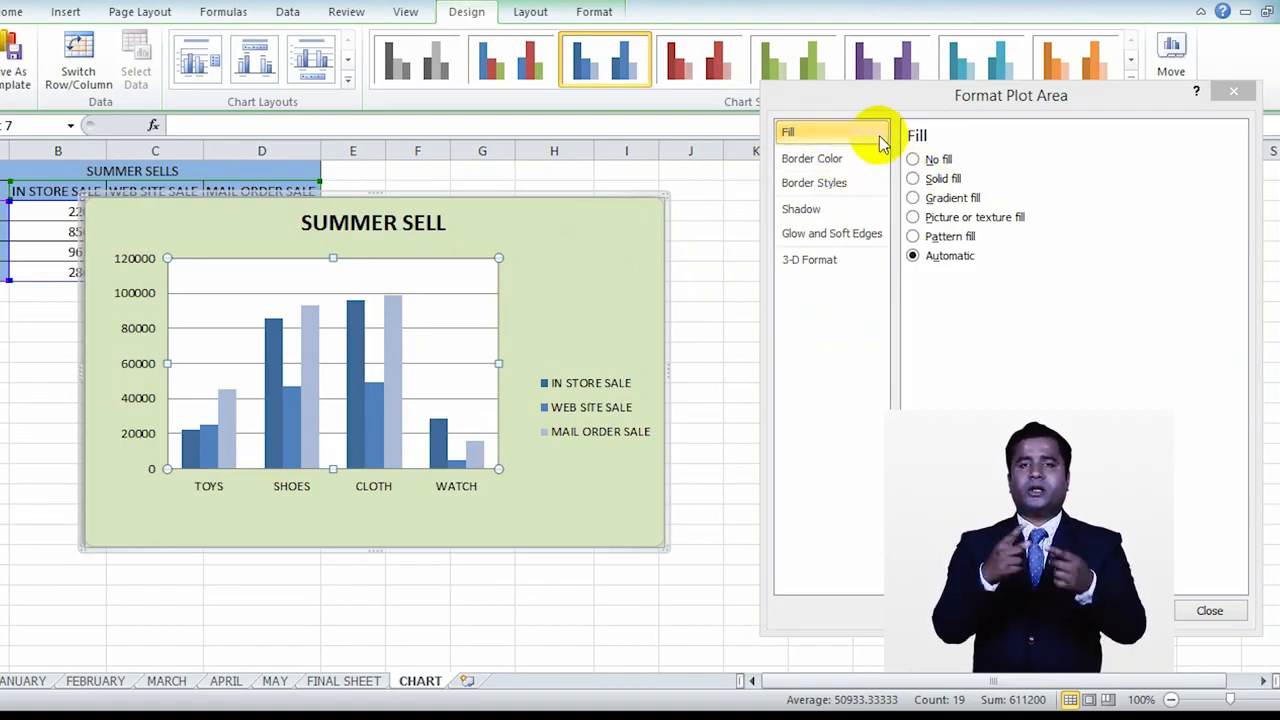
pyautogui.click(914, 180)
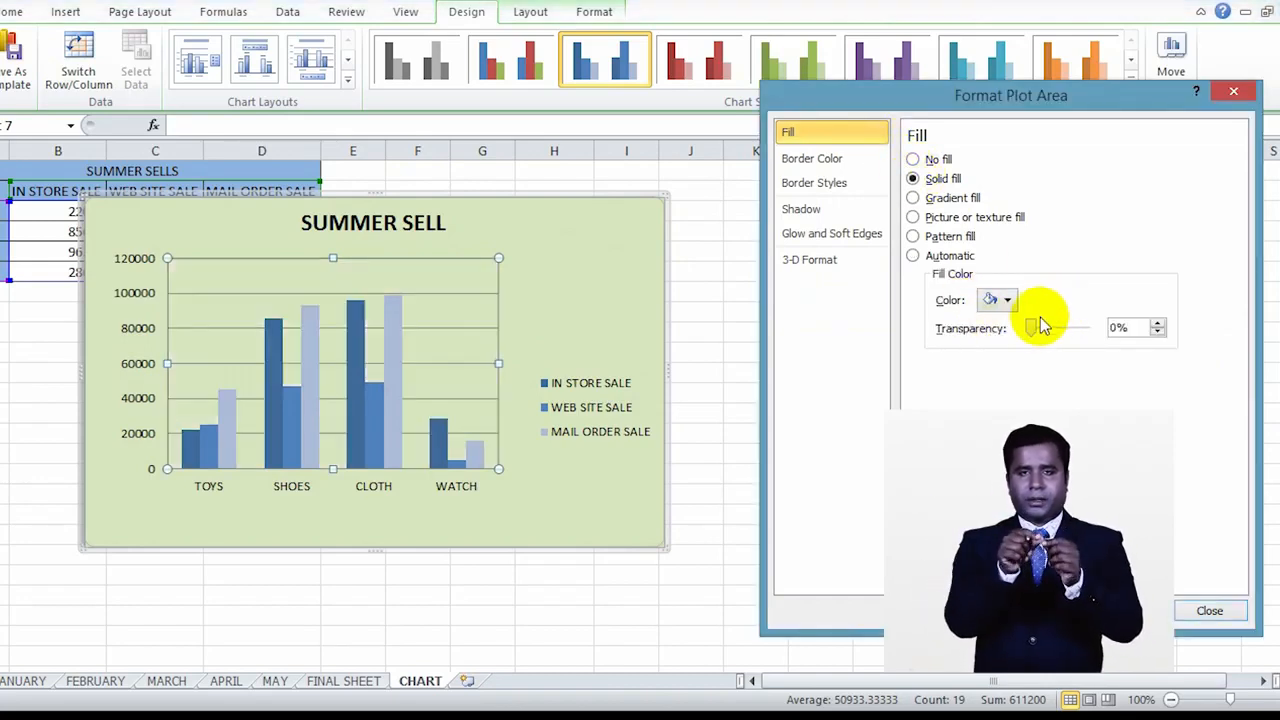
pyautogui.moveTo(1031, 326); pyautogui.dragTo(1087, 335)
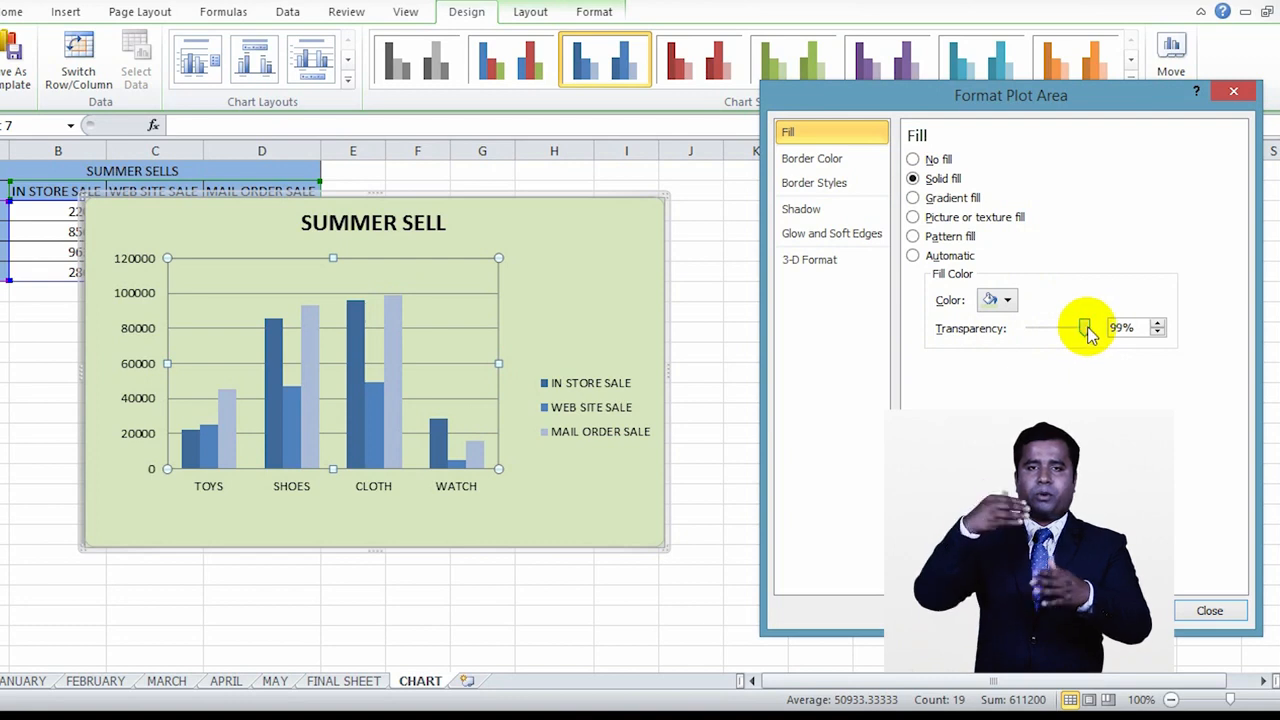
pyautogui.click(1004, 300)
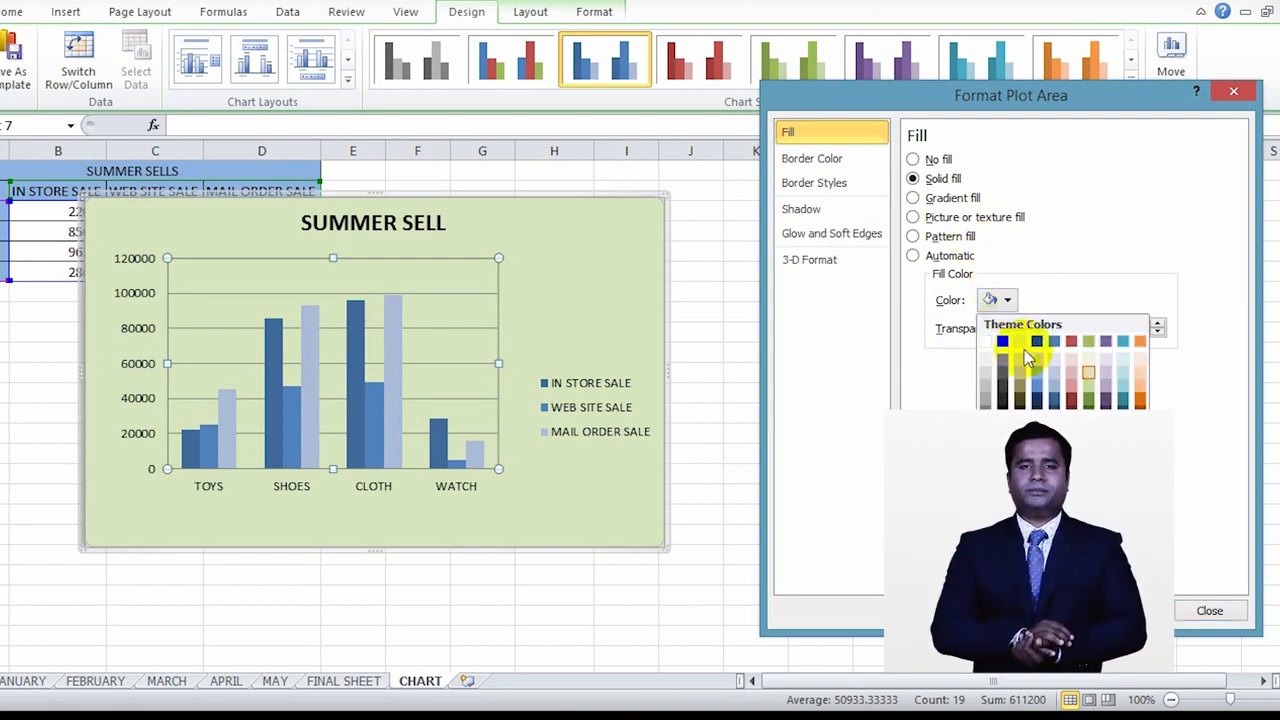
pyautogui.click(1022, 376)
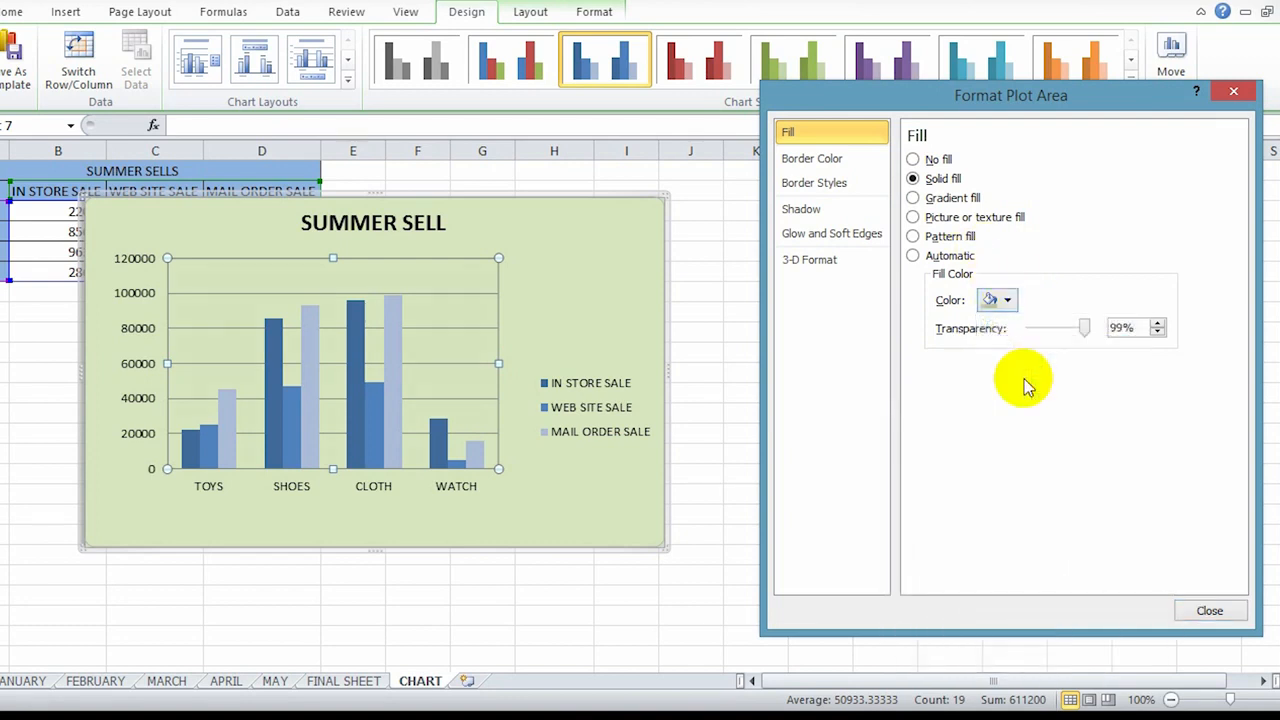
pyautogui.moveTo(1086, 324); pyautogui.dragTo(1006, 330)
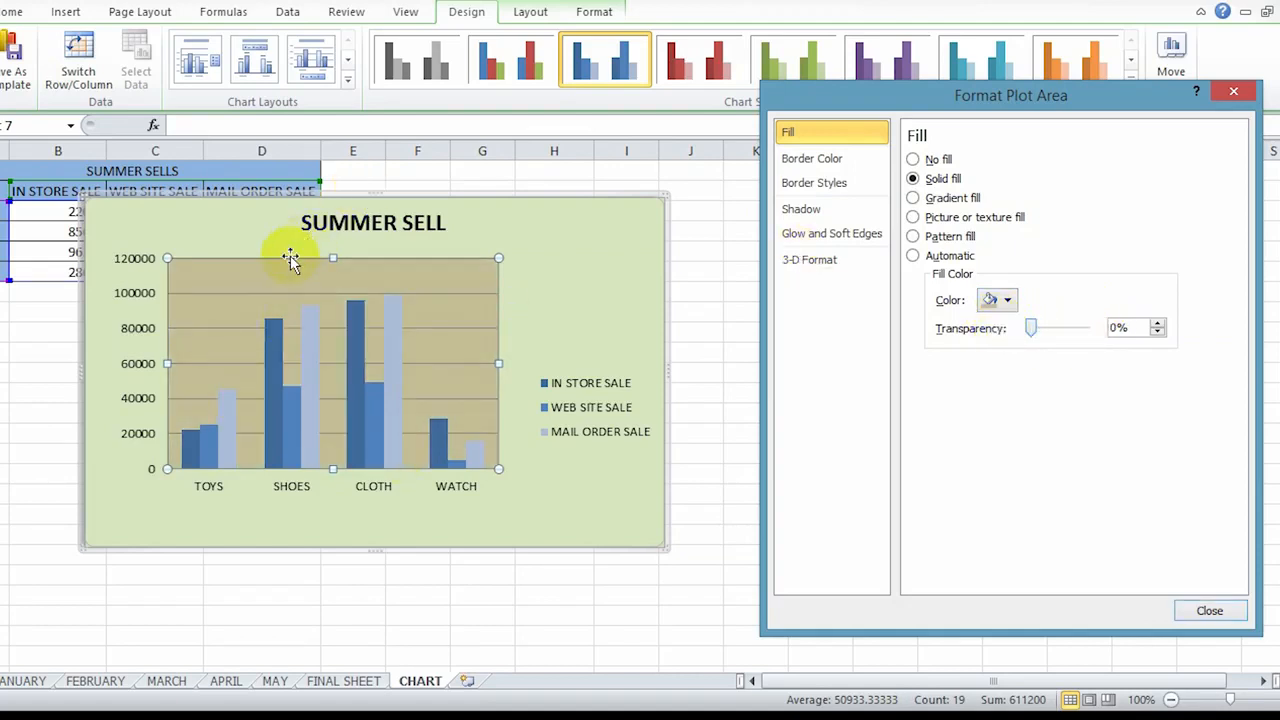
pyautogui.moveTo(240, 452)
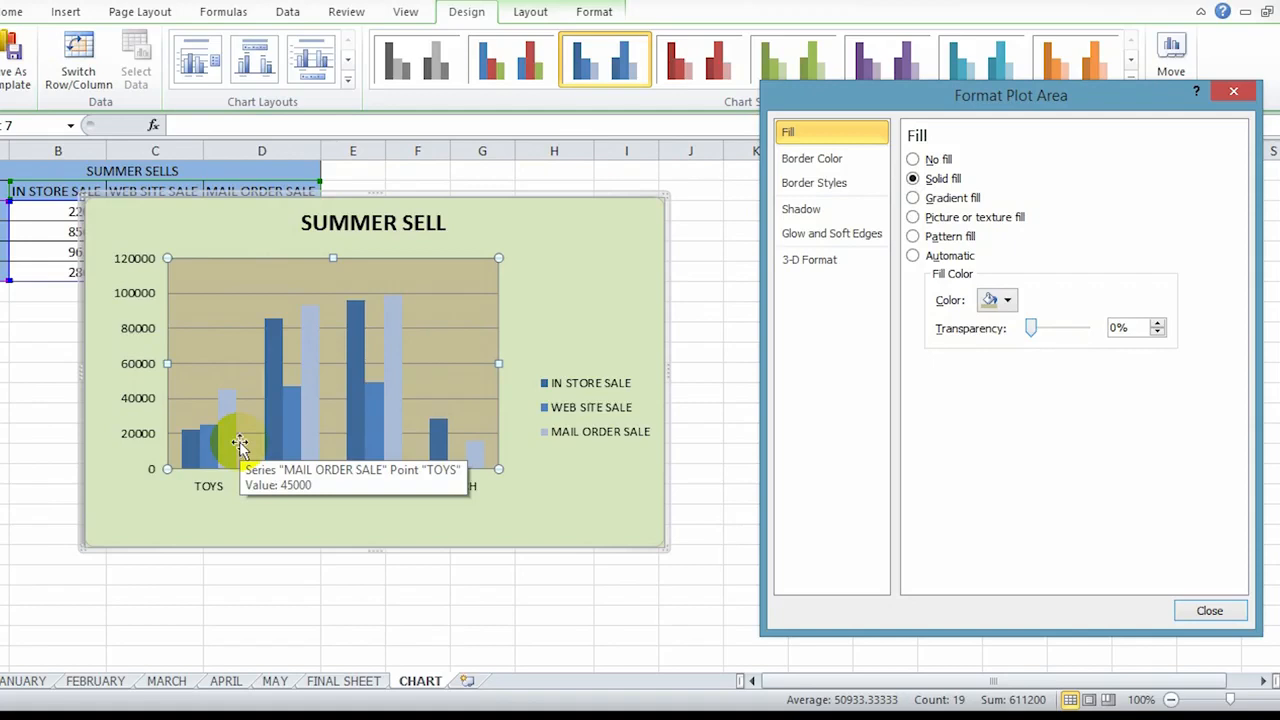
# Step: Give the plot area's border a solid line at 0% transparency, and look through its border style, shadow, glow and 3-D format settings
pyautogui.click(816, 165)
pyautogui.click(932, 179)
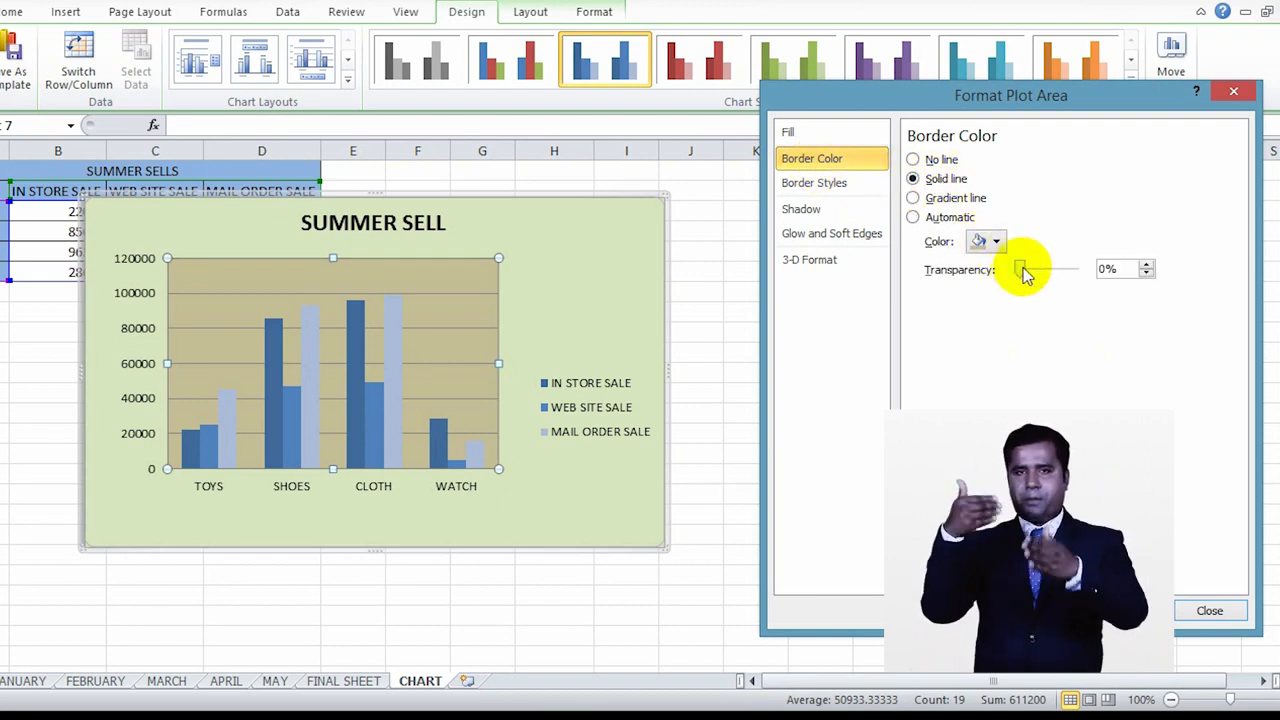
pyautogui.moveTo(1030, 270)
pyautogui.mouseDown()
pyautogui.moveTo(1086, 269)
pyautogui.moveTo(1017, 270)
pyautogui.mouseUp()
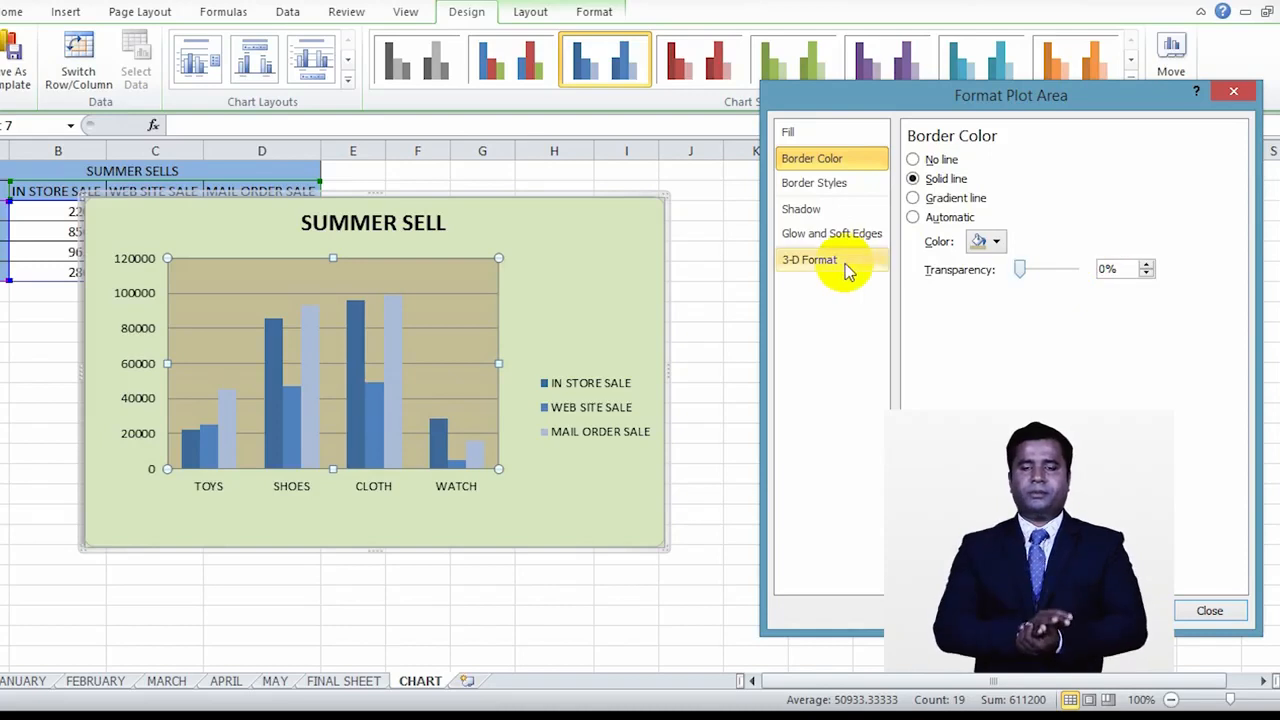
pyautogui.click(848, 188)
pyautogui.click(842, 211)
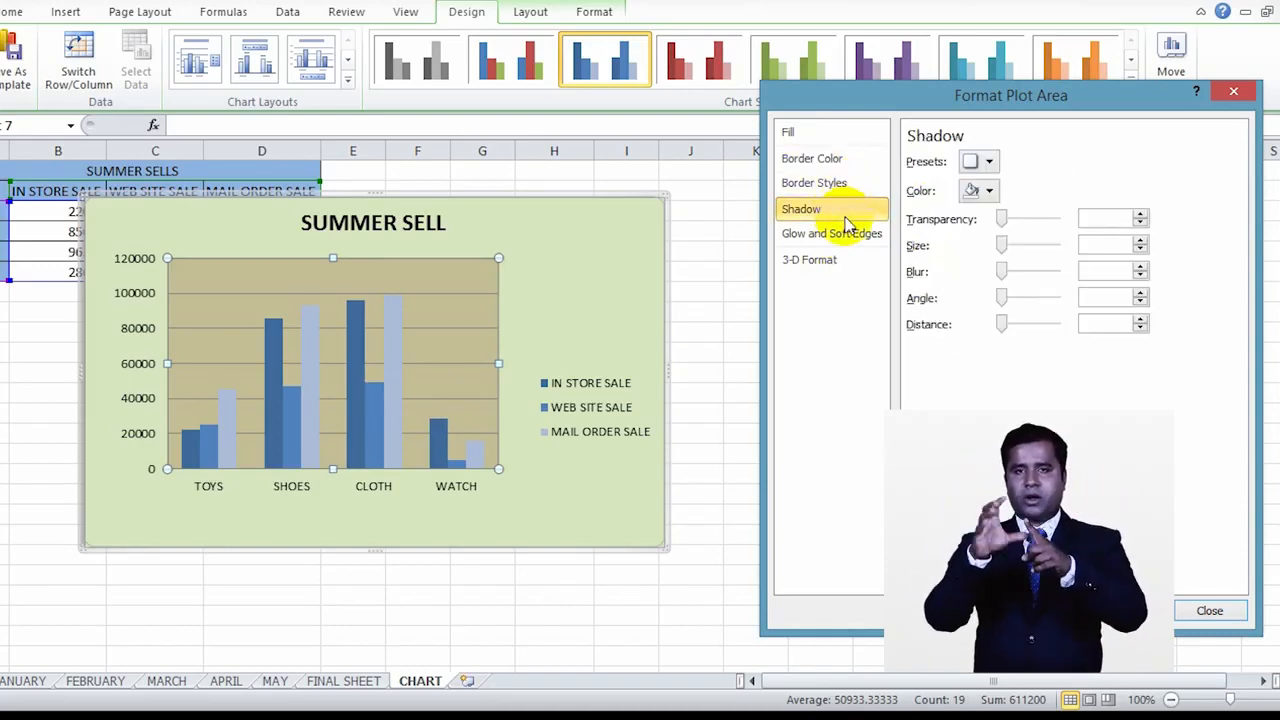
pyautogui.click(851, 236)
pyautogui.click(855, 274)
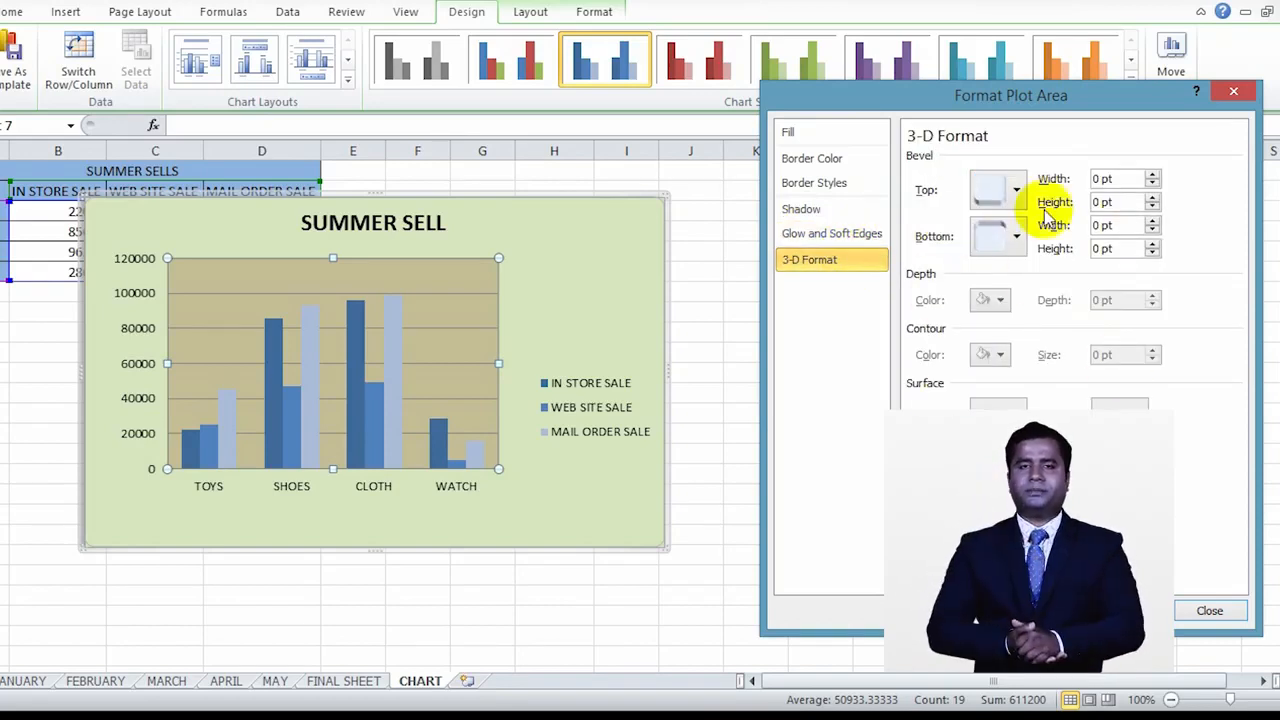
# Step: Set the vertical axis to a fixed minimum of 10000 and close its formatting dialog
pyautogui.click(288, 505)
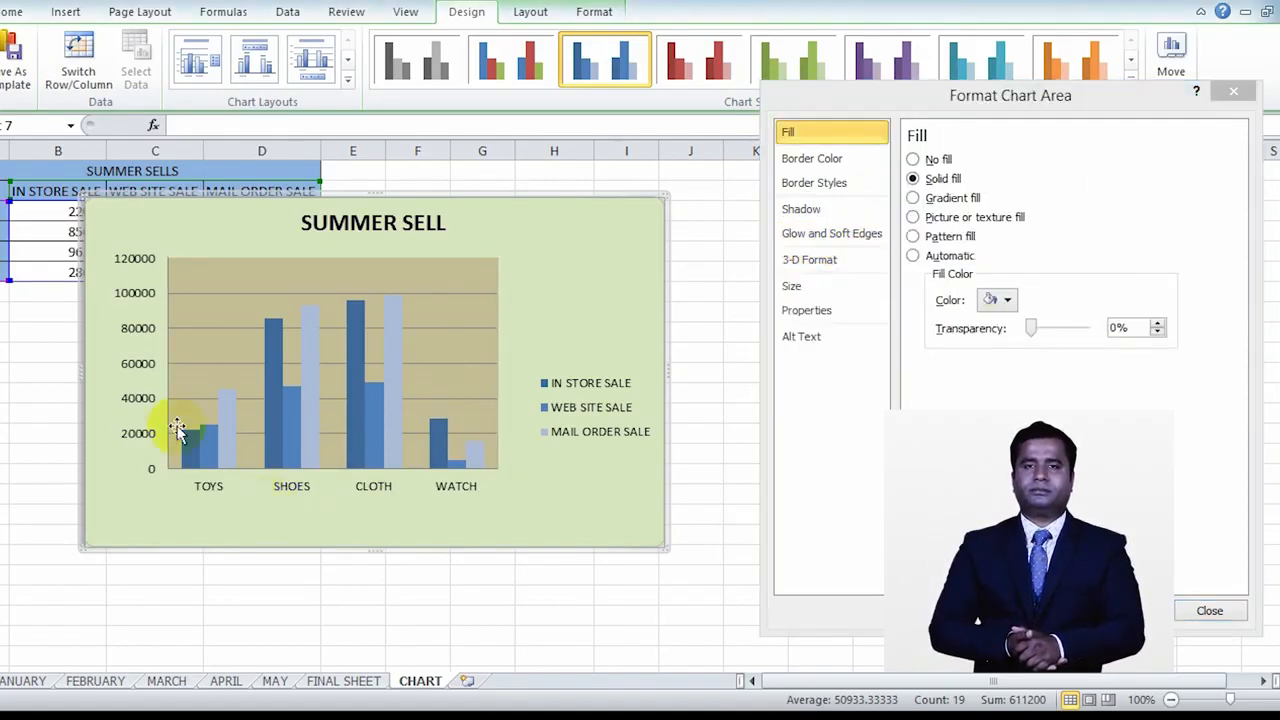
pyautogui.click(141, 364)
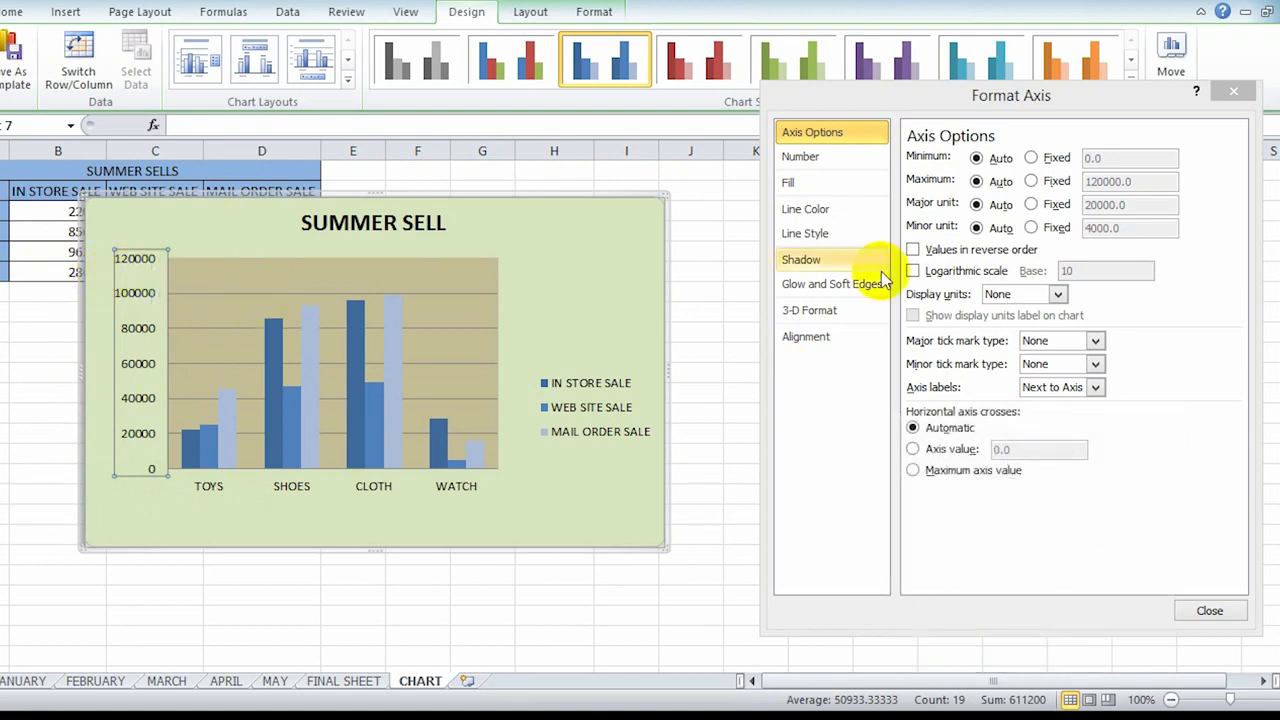
pyautogui.click(1033, 157)
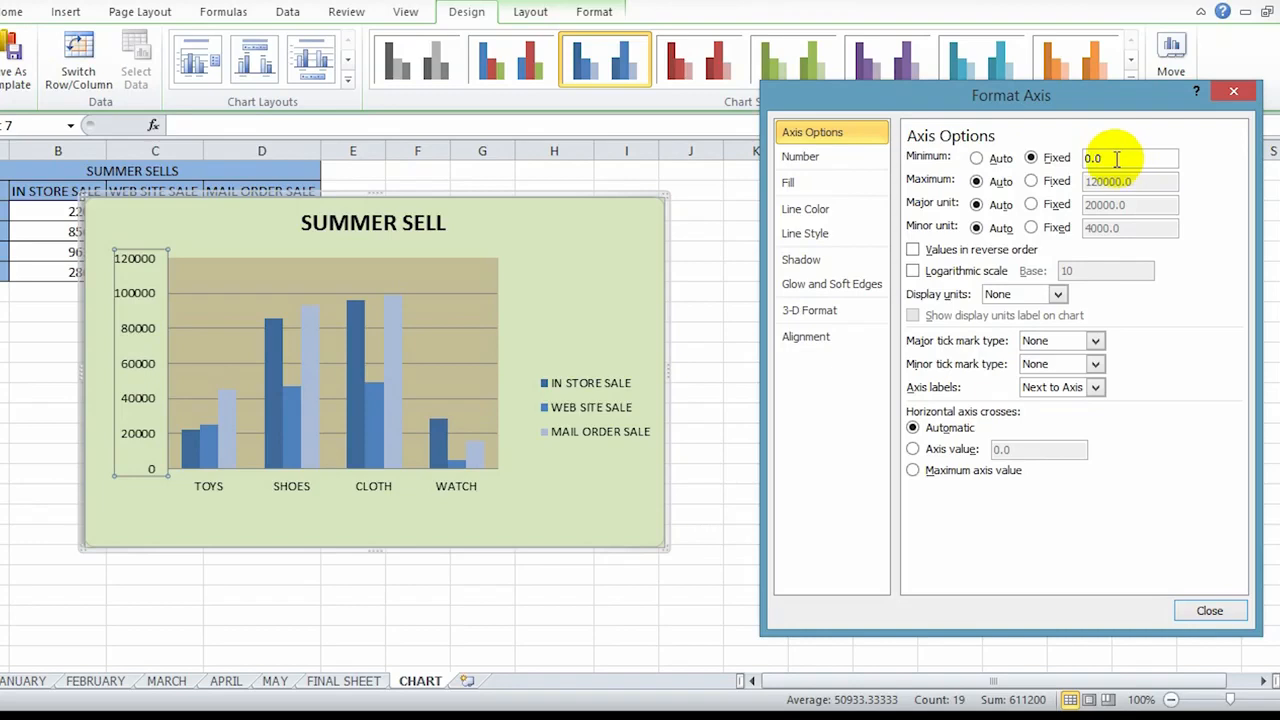
pyautogui.moveTo(1114, 158); pyautogui.dragTo(1075, 162)
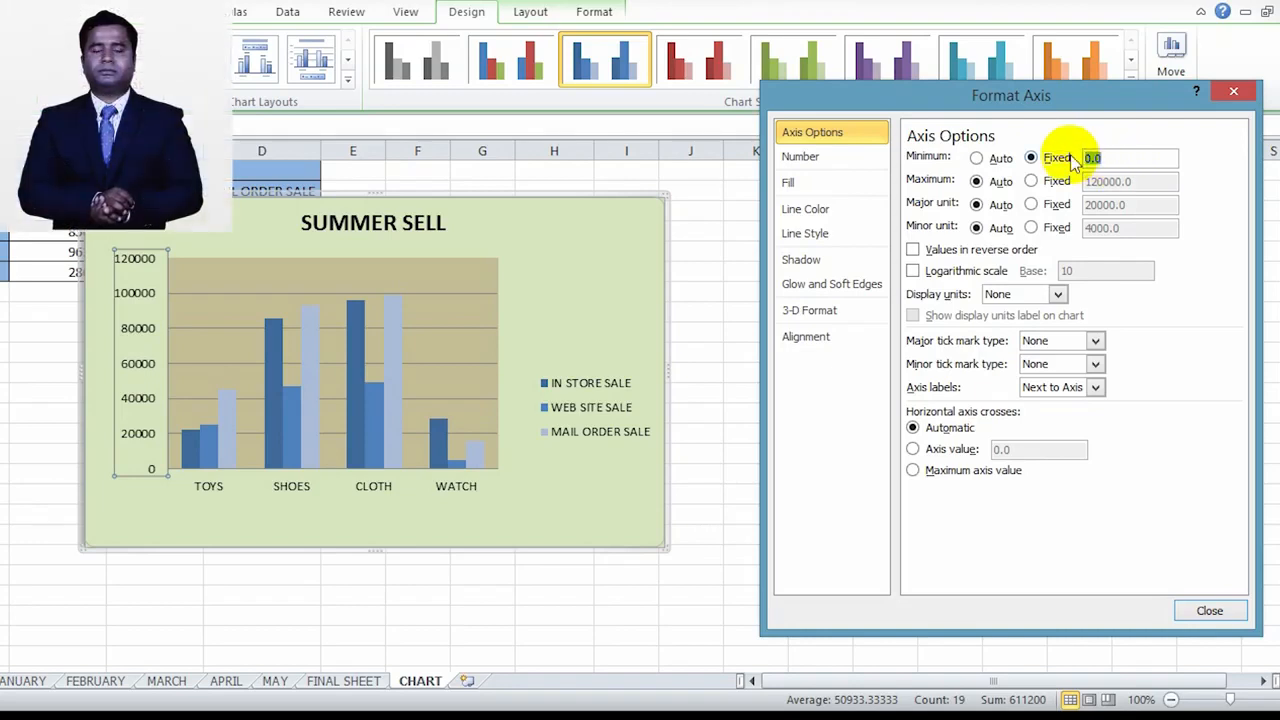
pyautogui.write('10000')
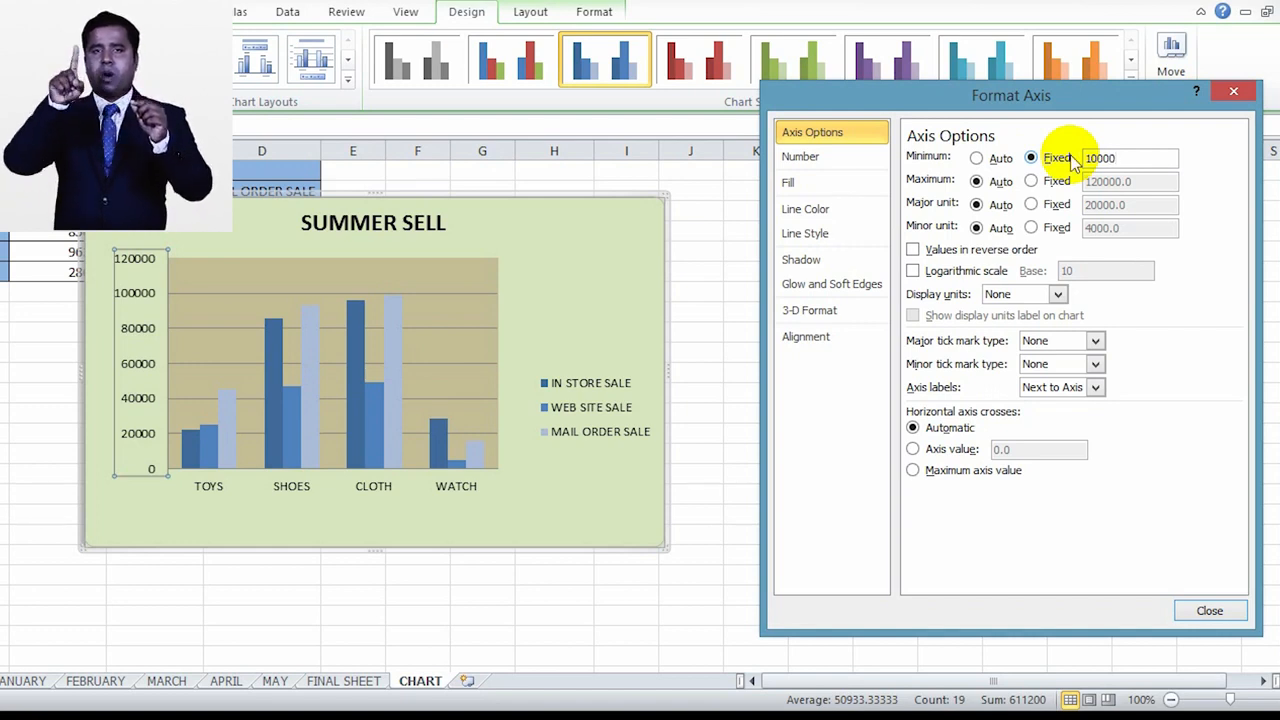
pyautogui.press('Return')
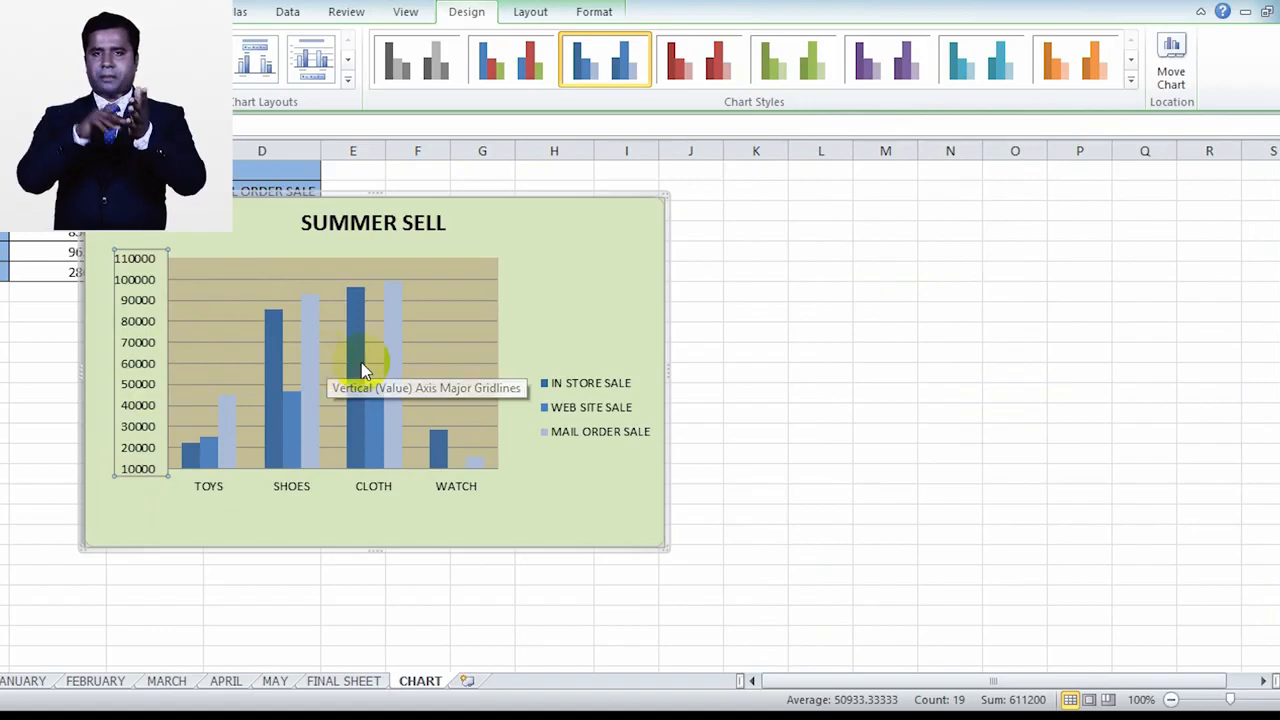
# Step: Reopen the vertical axis formatting and set a fixed maximum of 100000
pyautogui.doubleClick(139, 332)
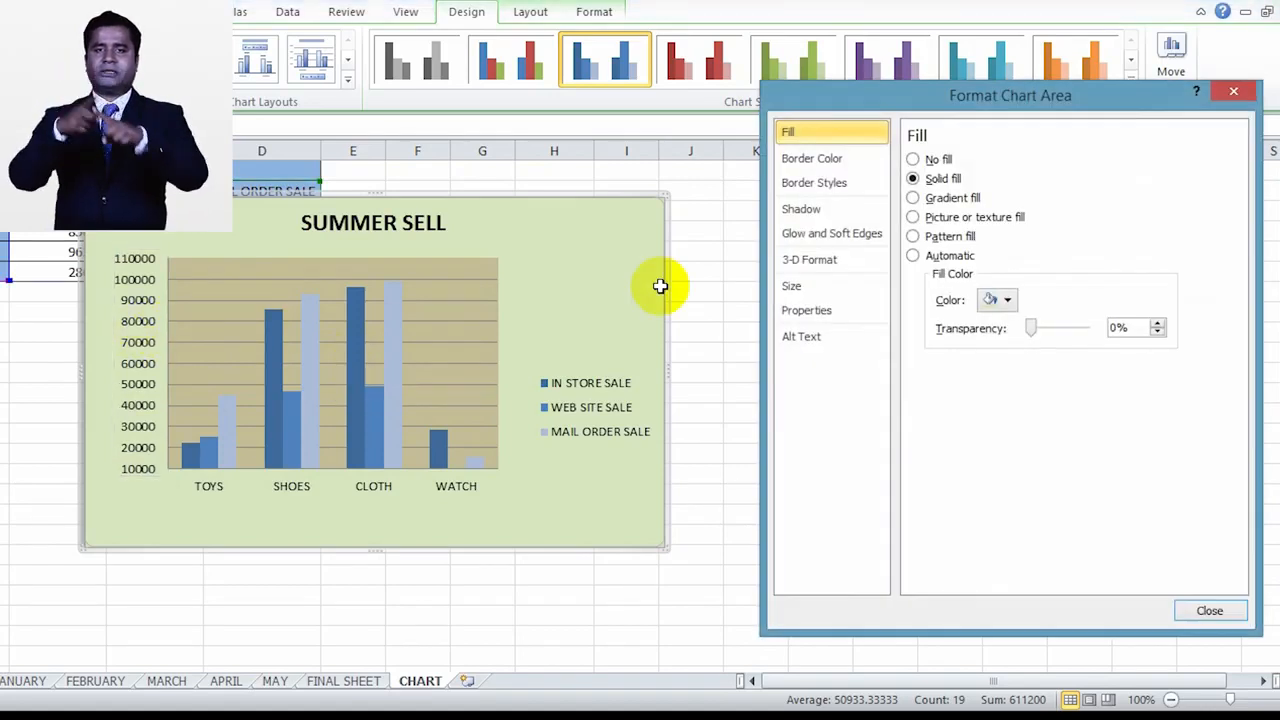
pyautogui.click(137, 343)
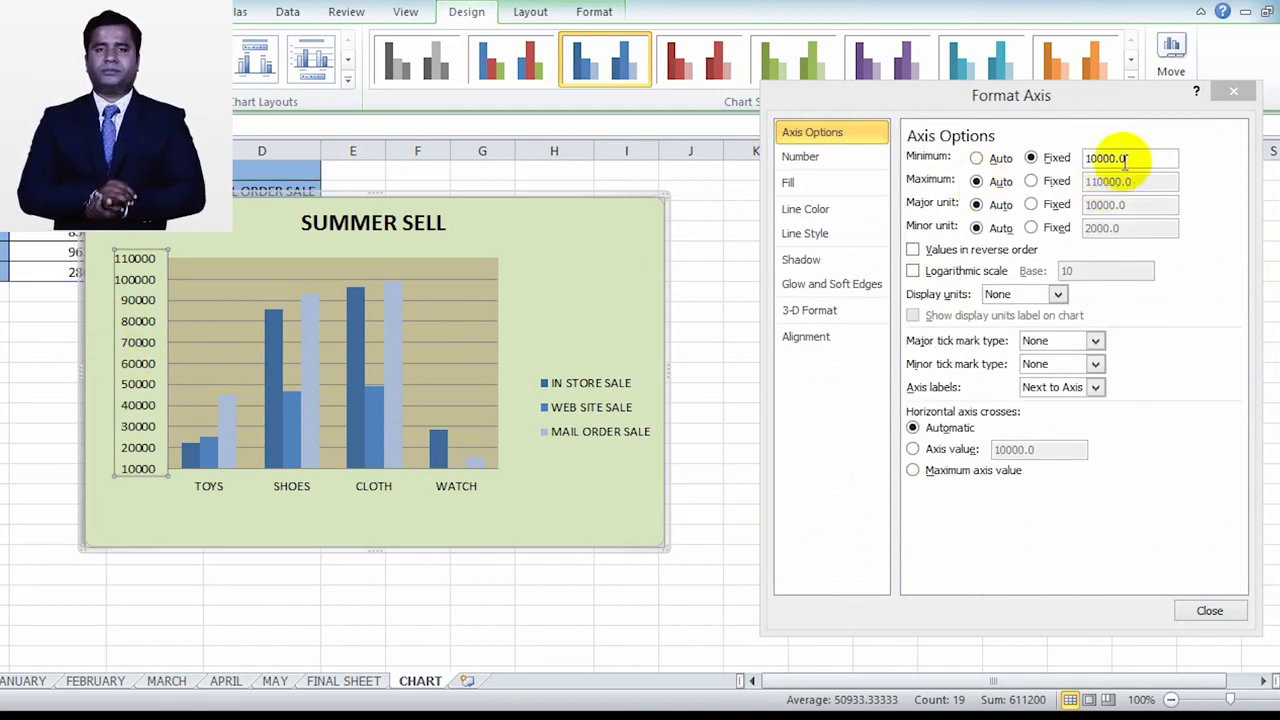
pyautogui.click(1129, 182)
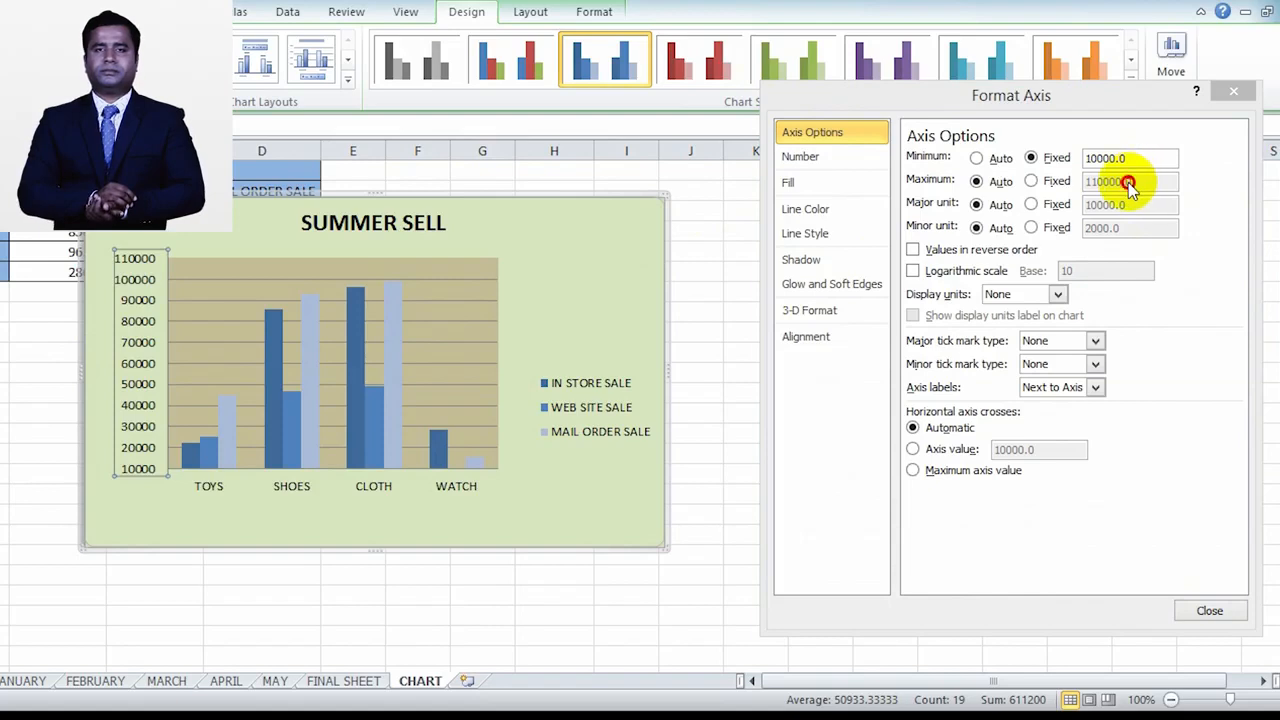
pyautogui.click(1032, 182)
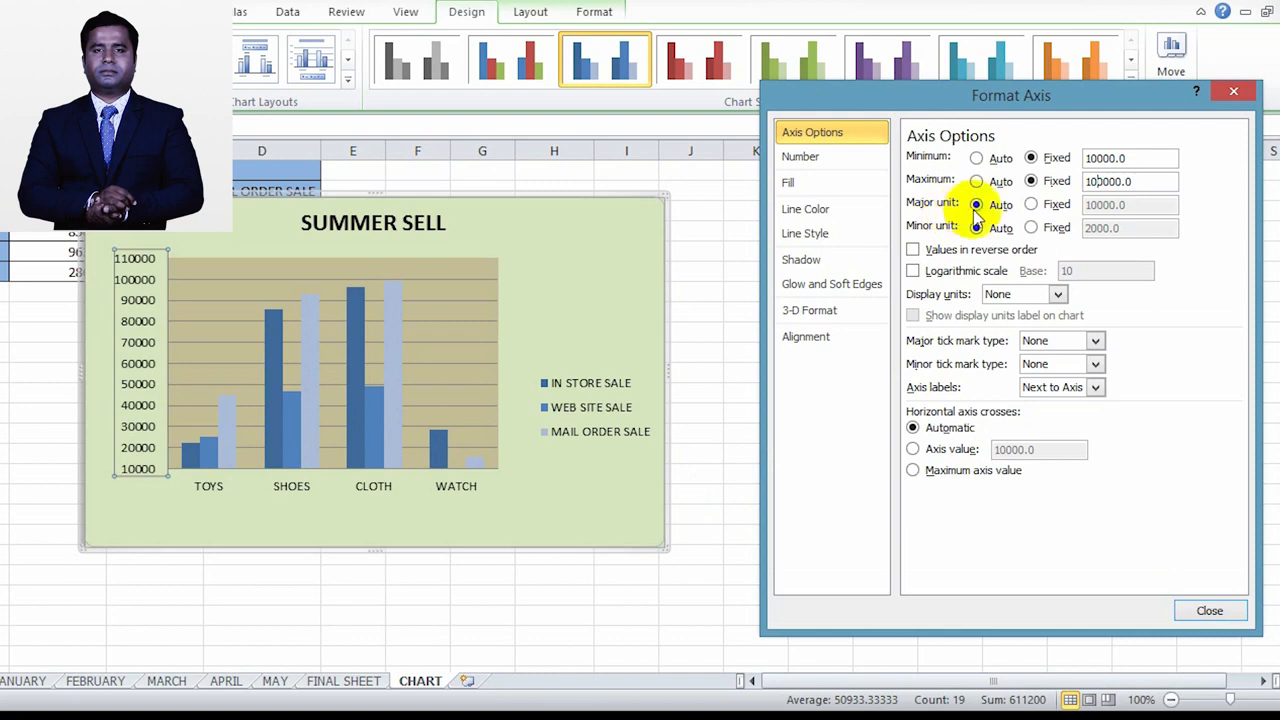
# Step: Try a fixed major unit of 5000 on the vertical axis, set it to 15000, and switch the minor unit to Fixed
pyautogui.click(1031, 204)
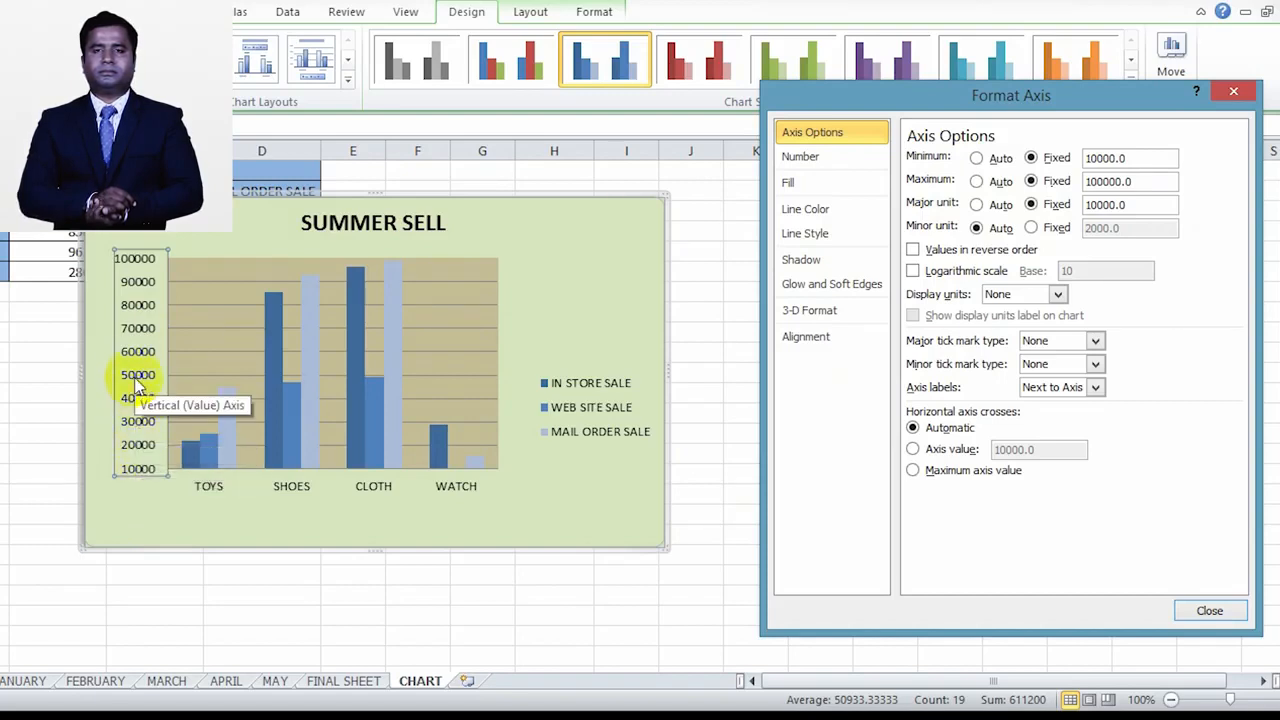
pyautogui.click(1084, 203)
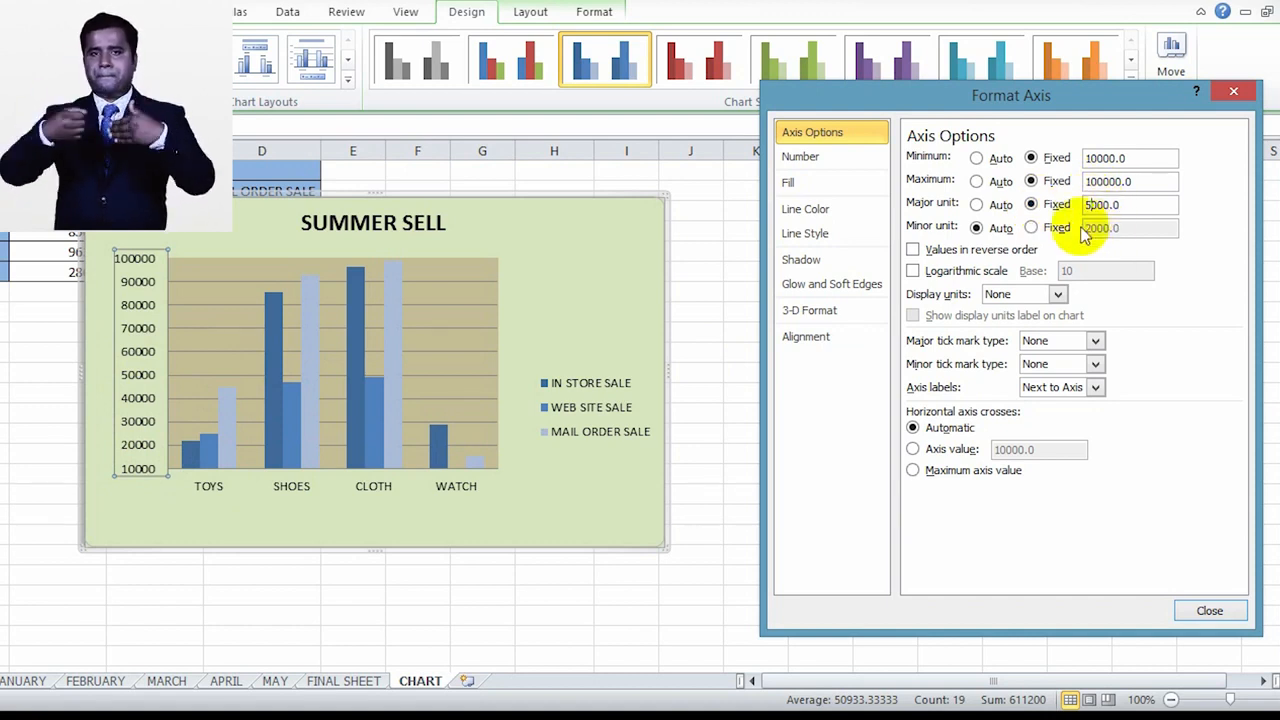
pyautogui.click(1030, 229)
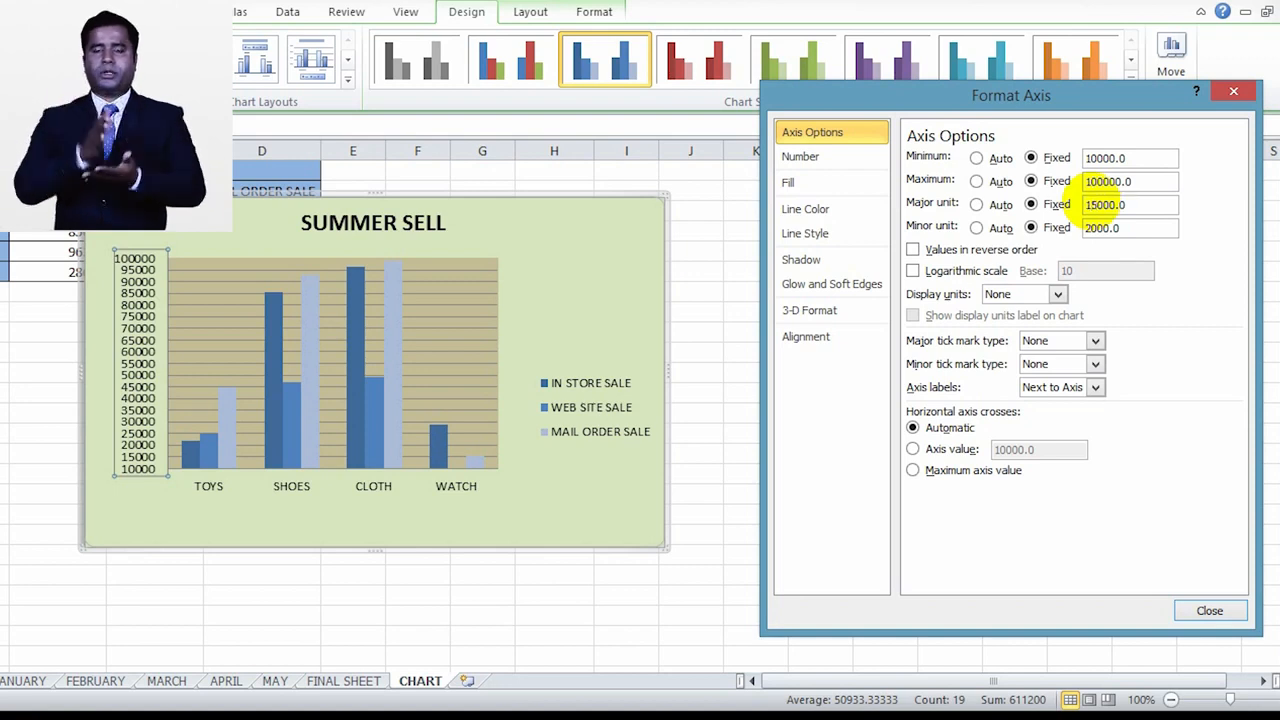
pyautogui.click(1030, 228)
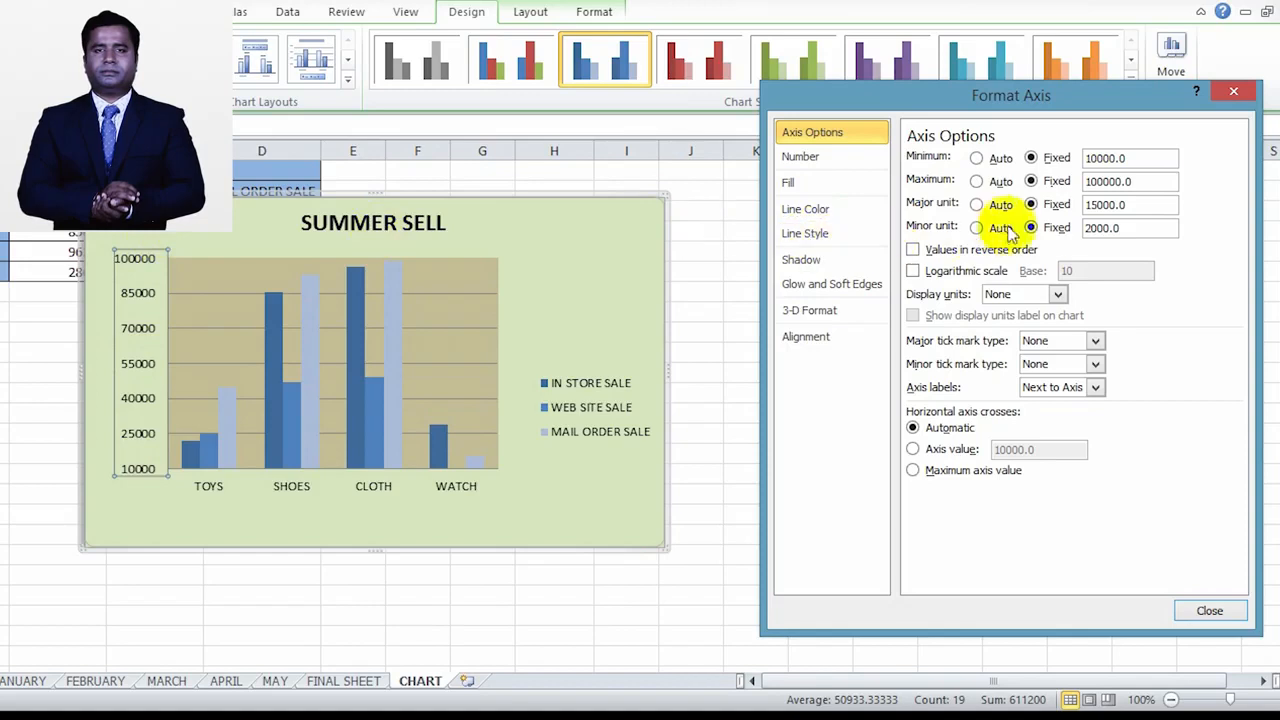
# Step: Set the vertical axis minor unit to 5000 and look at the axis number format categories
pyautogui.click(1087, 227)
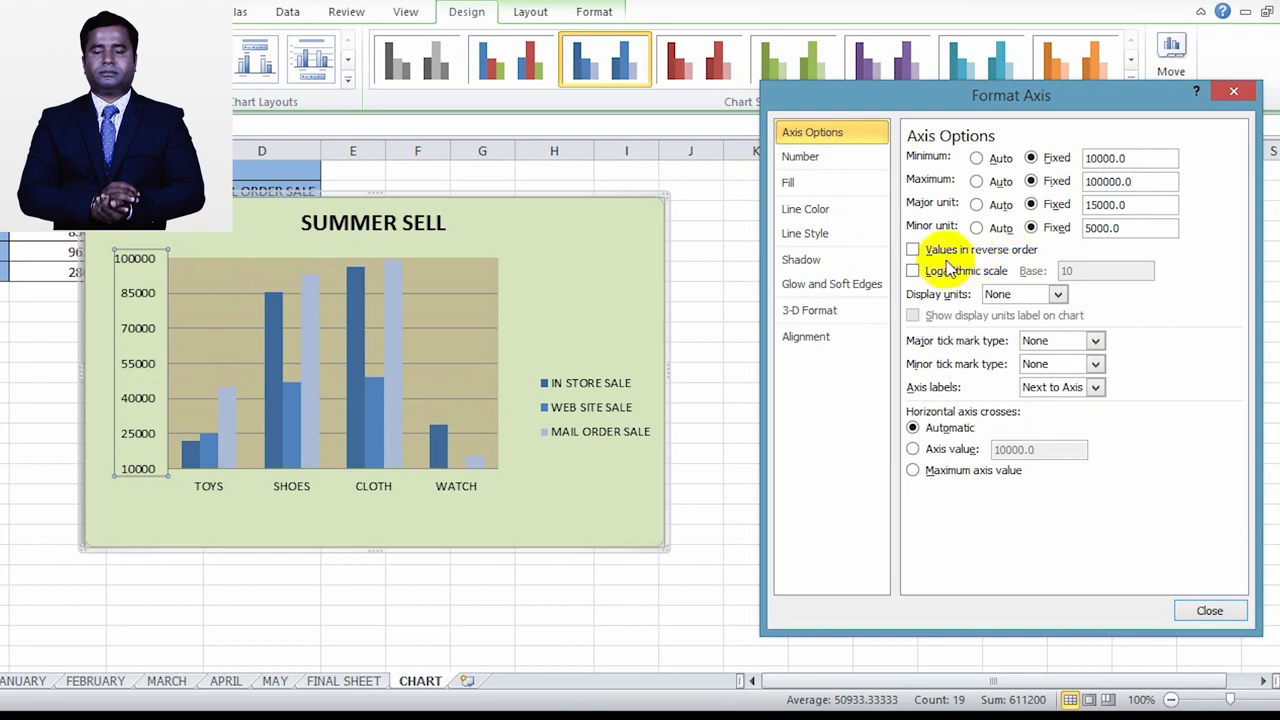
pyautogui.click(843, 156)
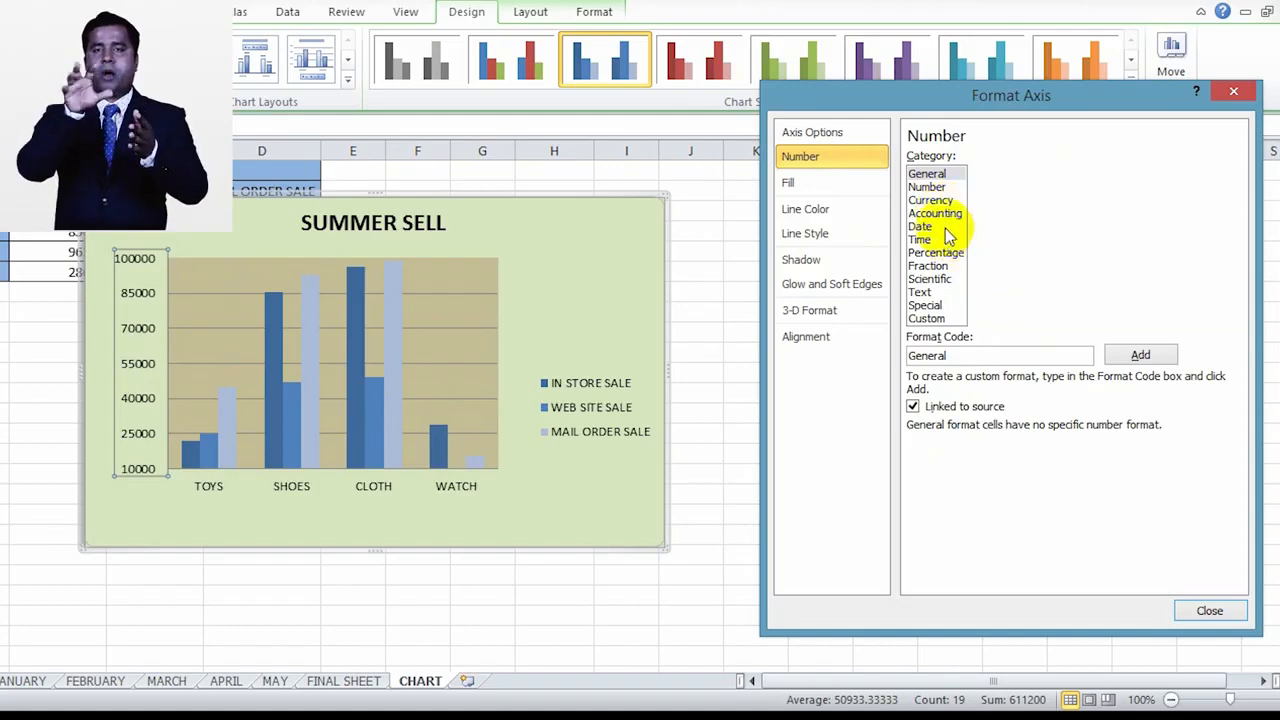
# Step: Try a solid blue fill behind the vertical axis labels and set the fill to No fill
pyautogui.click(808, 190)
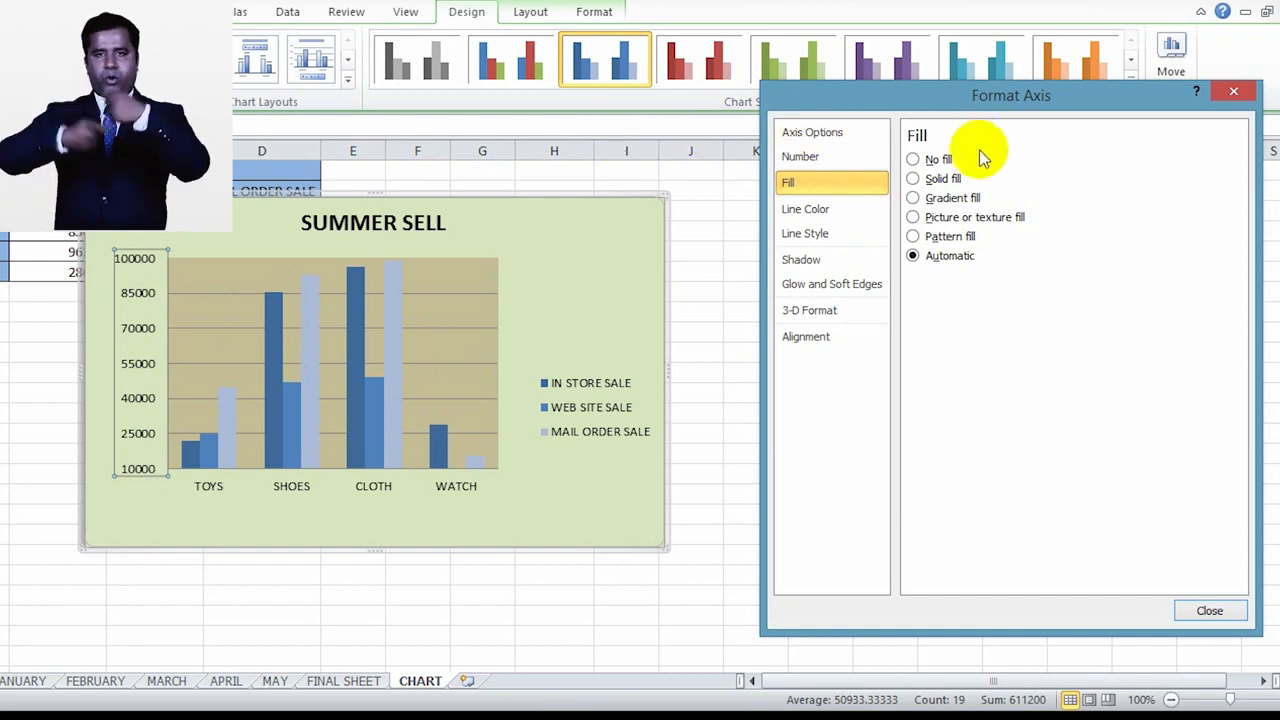
pyautogui.click(912, 178)
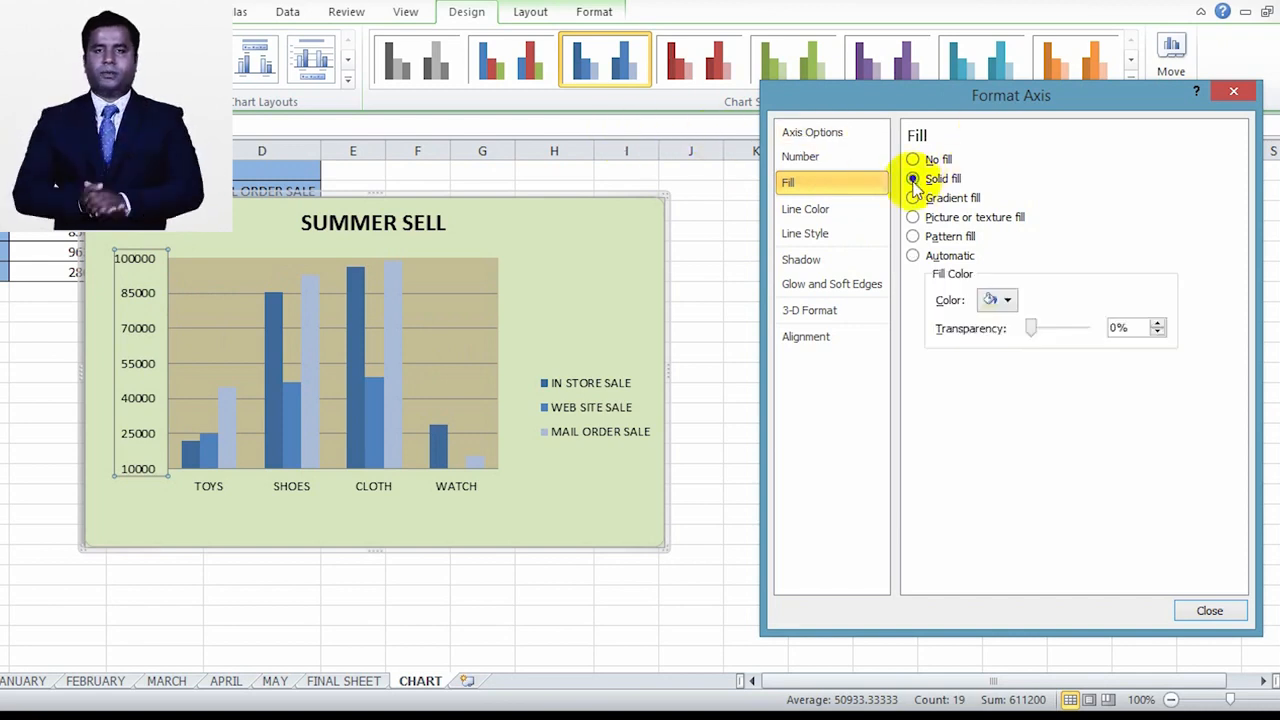
pyautogui.click(990, 300)
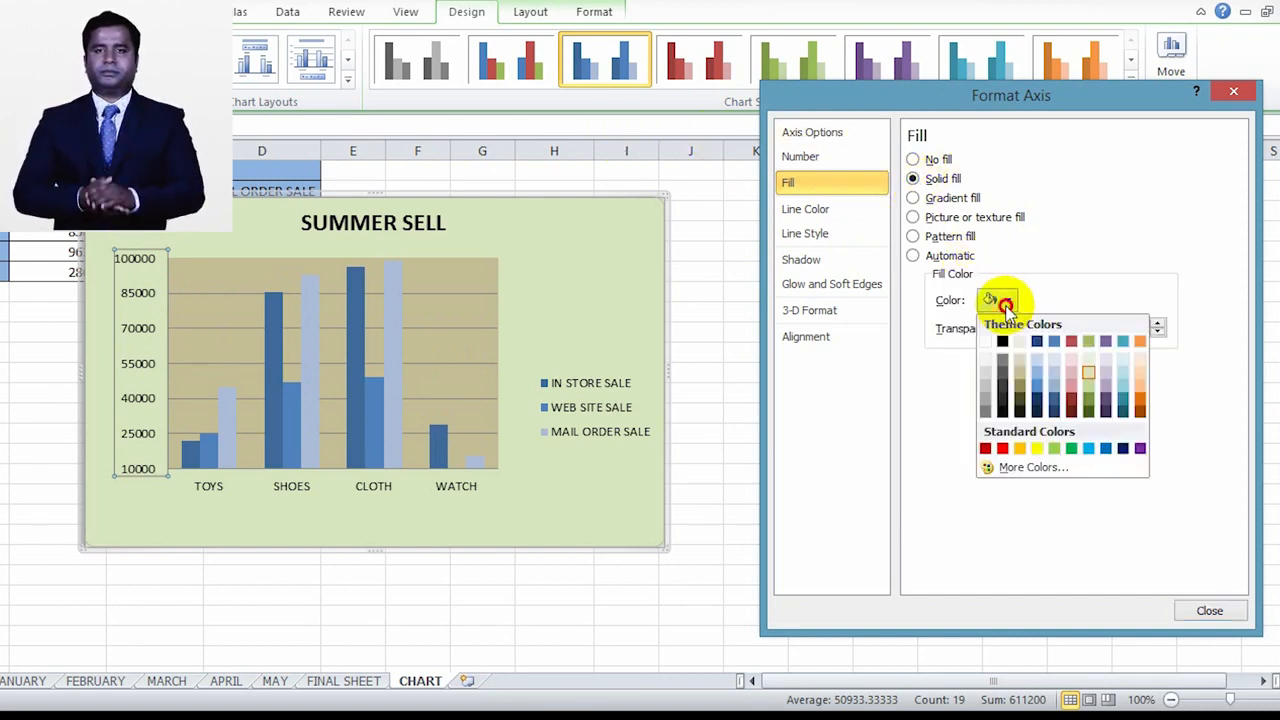
pyautogui.click(1035, 383)
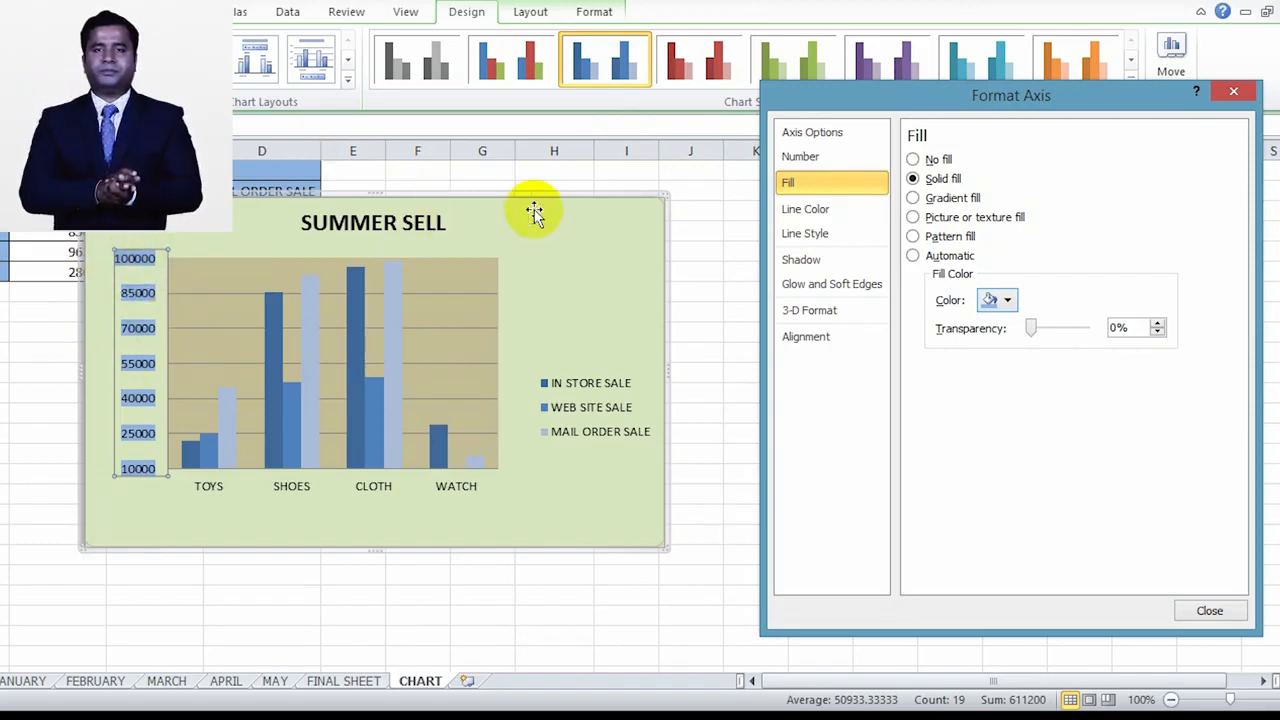
pyautogui.click(913, 159)
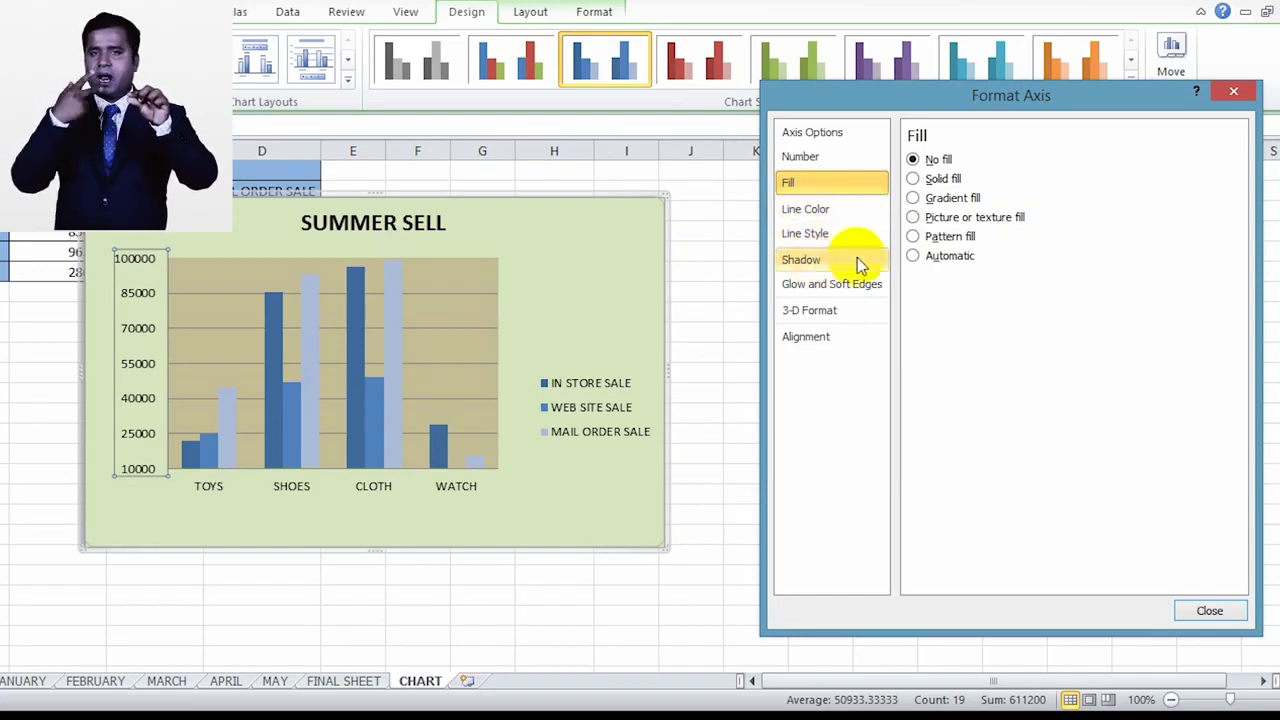
# Step: Try a custom text angle of 7° on the vertical axis labels
pyautogui.click(820, 338)
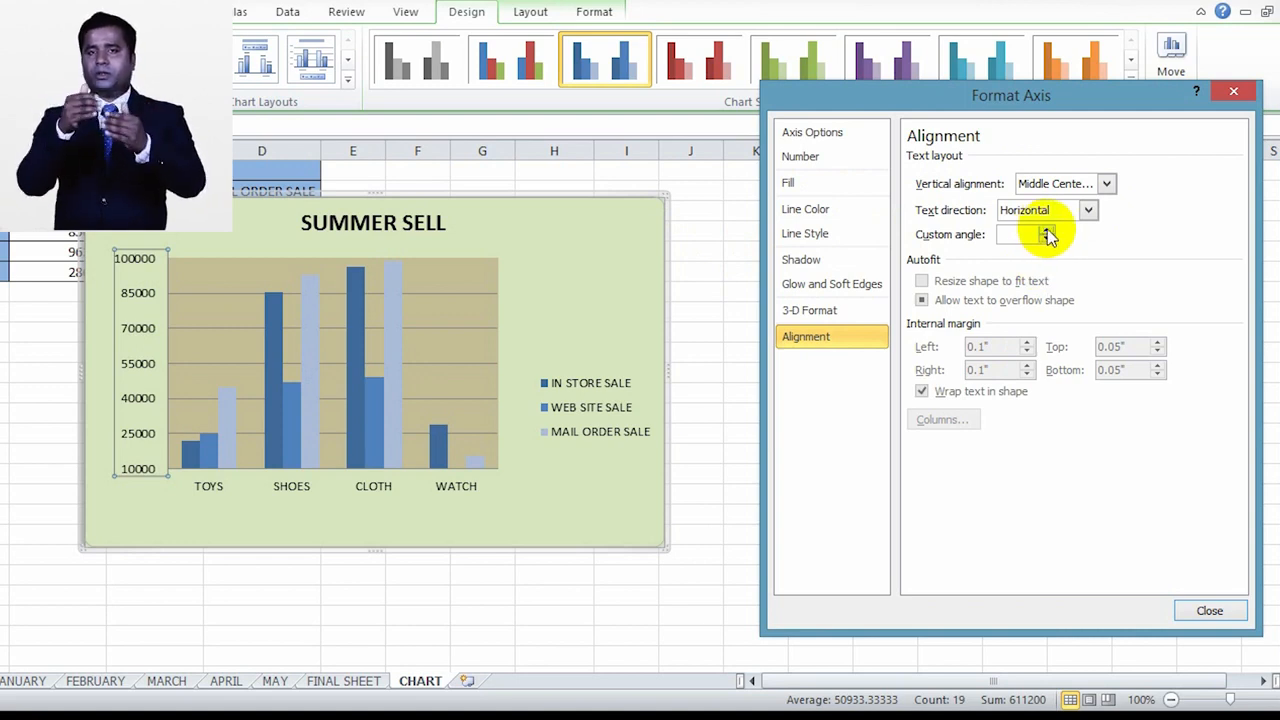
pyautogui.click(1046, 230)
pyautogui.click(1046, 230)
pyautogui.click(1046, 230)
pyautogui.click(1046, 230)
pyautogui.click(1046, 230)
pyautogui.click(1046, 230)
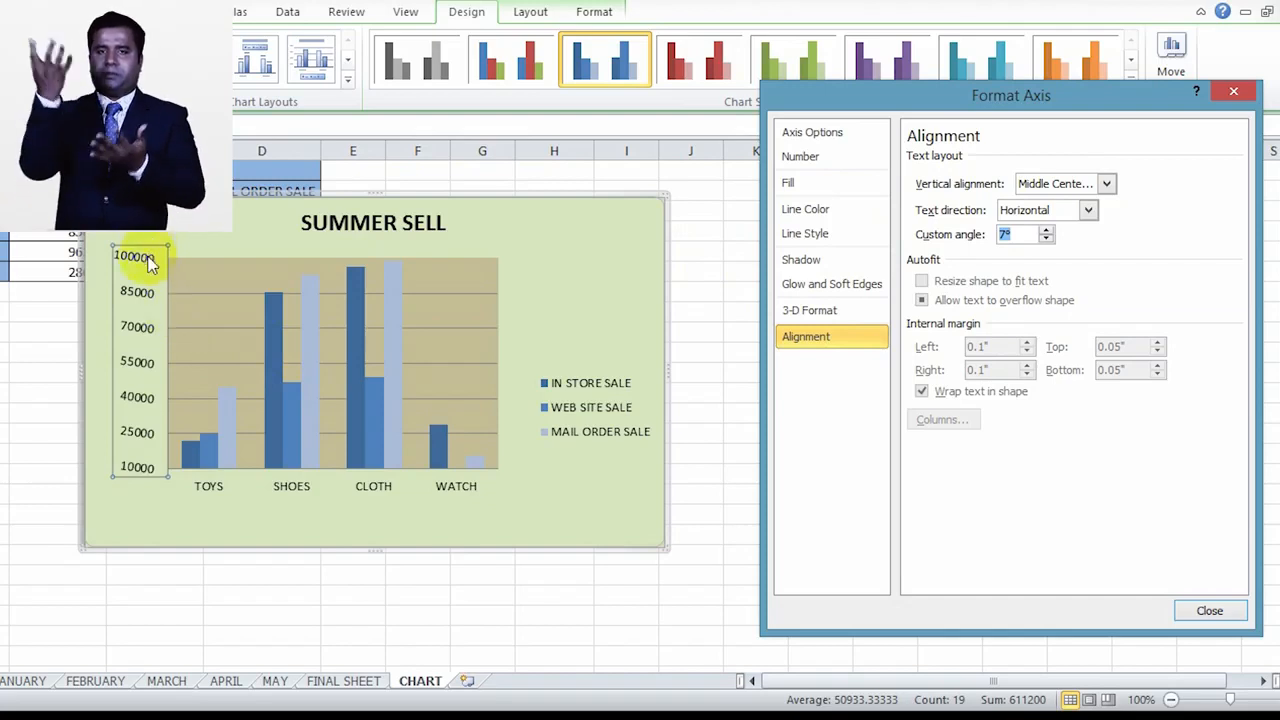
# Step: Try a custom angle of -30° on the vertical axis labels and look over the text direction choices
pyautogui.click(1047, 240)
pyautogui.click(1047, 240)
pyautogui.click(1047, 240)
pyautogui.click(1047, 240)
pyautogui.click(1047, 240)
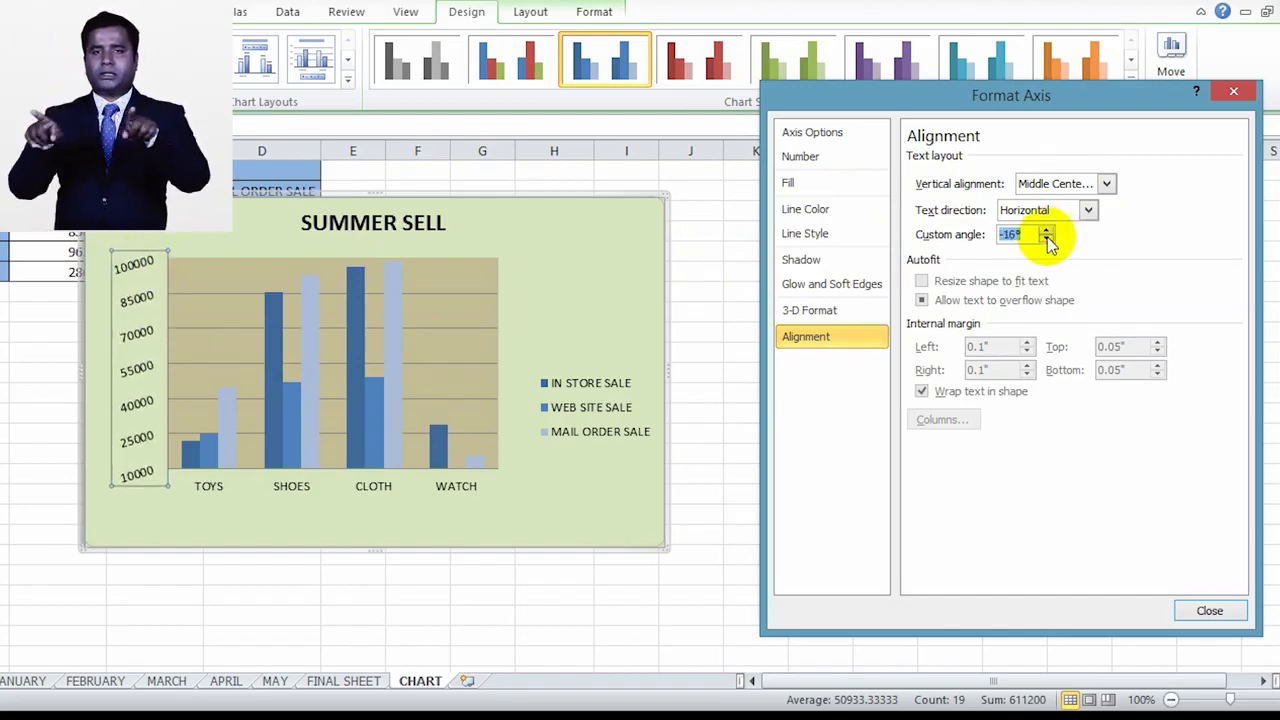
pyautogui.click(1047, 240)
pyautogui.click(1047, 240)
pyautogui.click(1047, 240)
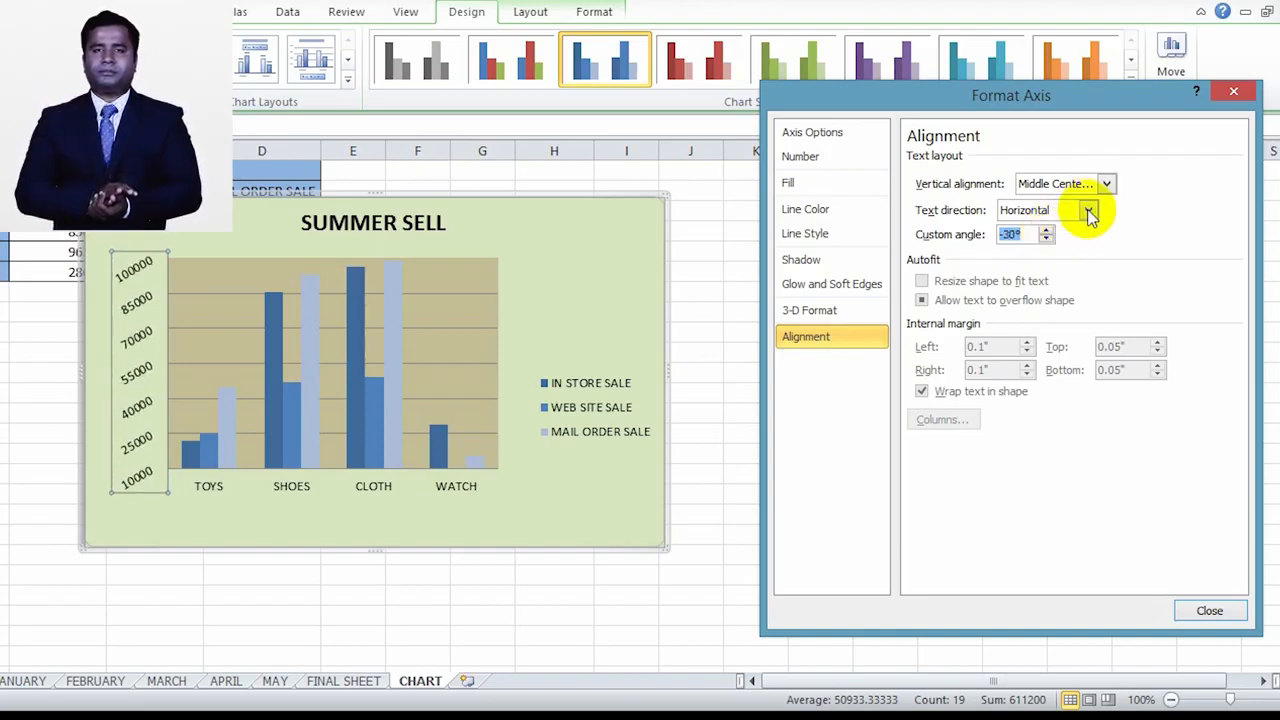
pyautogui.click(1087, 210)
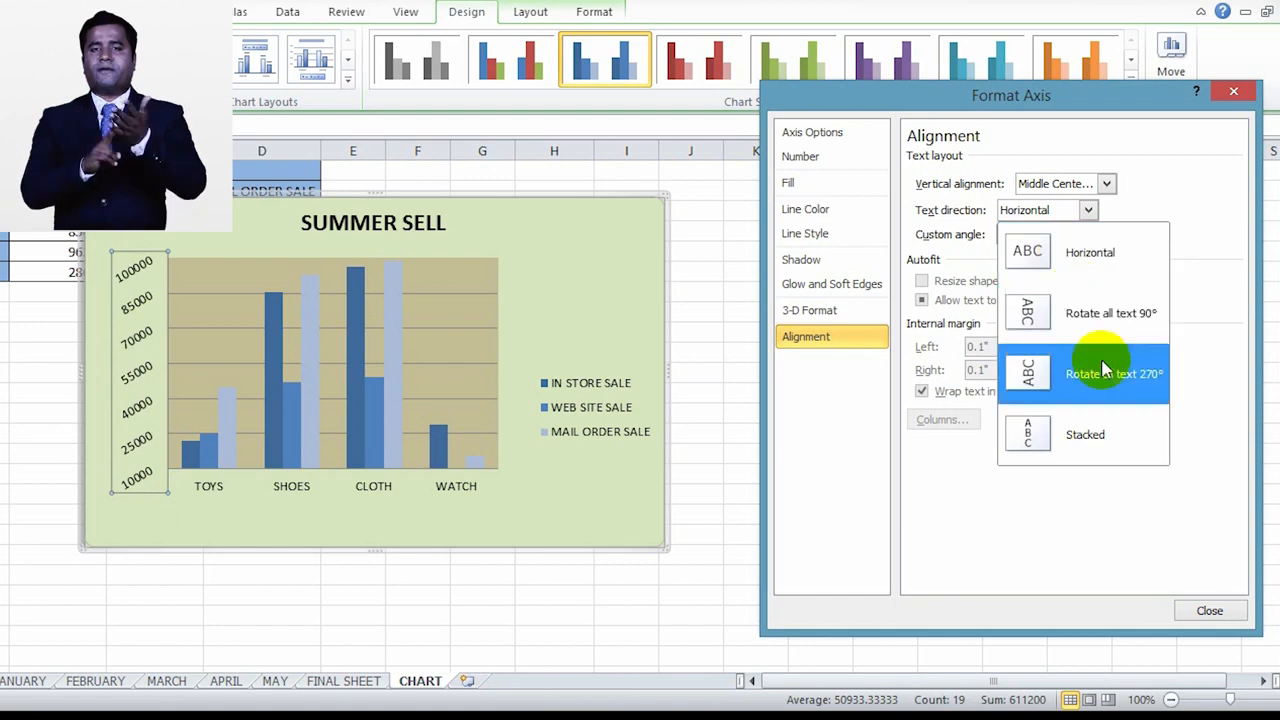
pyautogui.click(1133, 214)
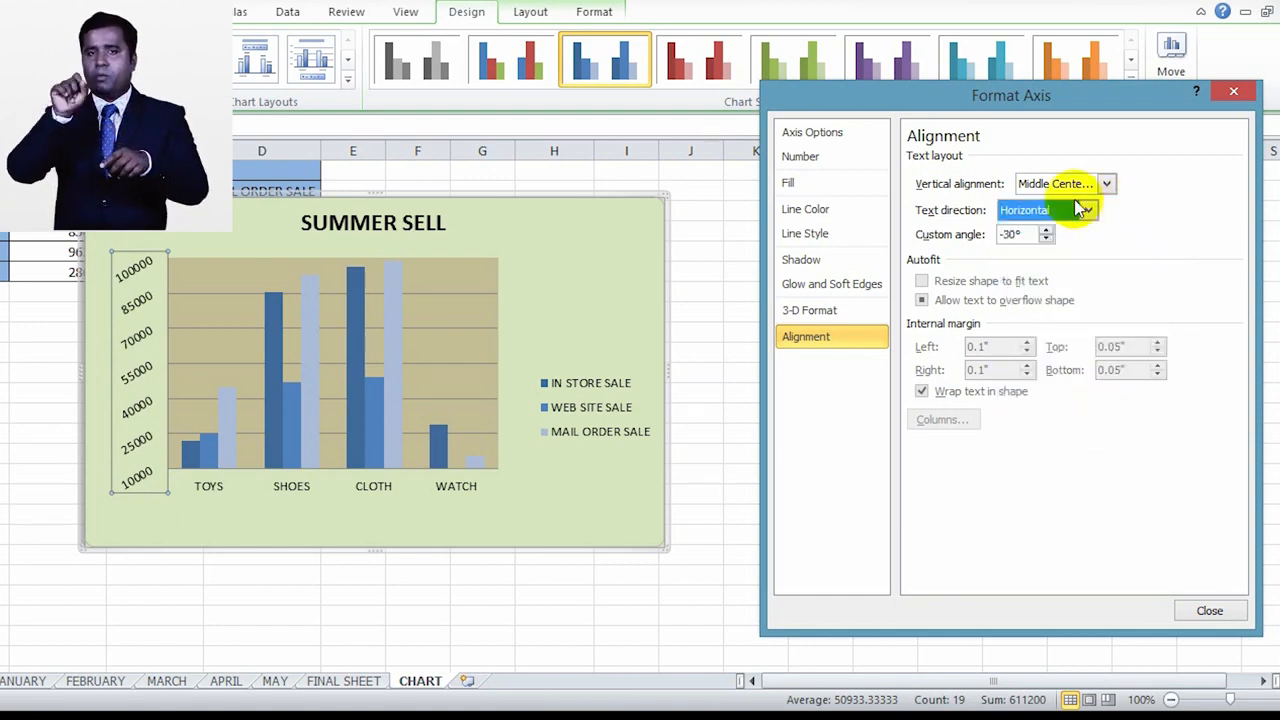
# Step: Try Top vertical alignment with a custom angle of -42° on the vertical axis labels
pyautogui.click(1107, 184)
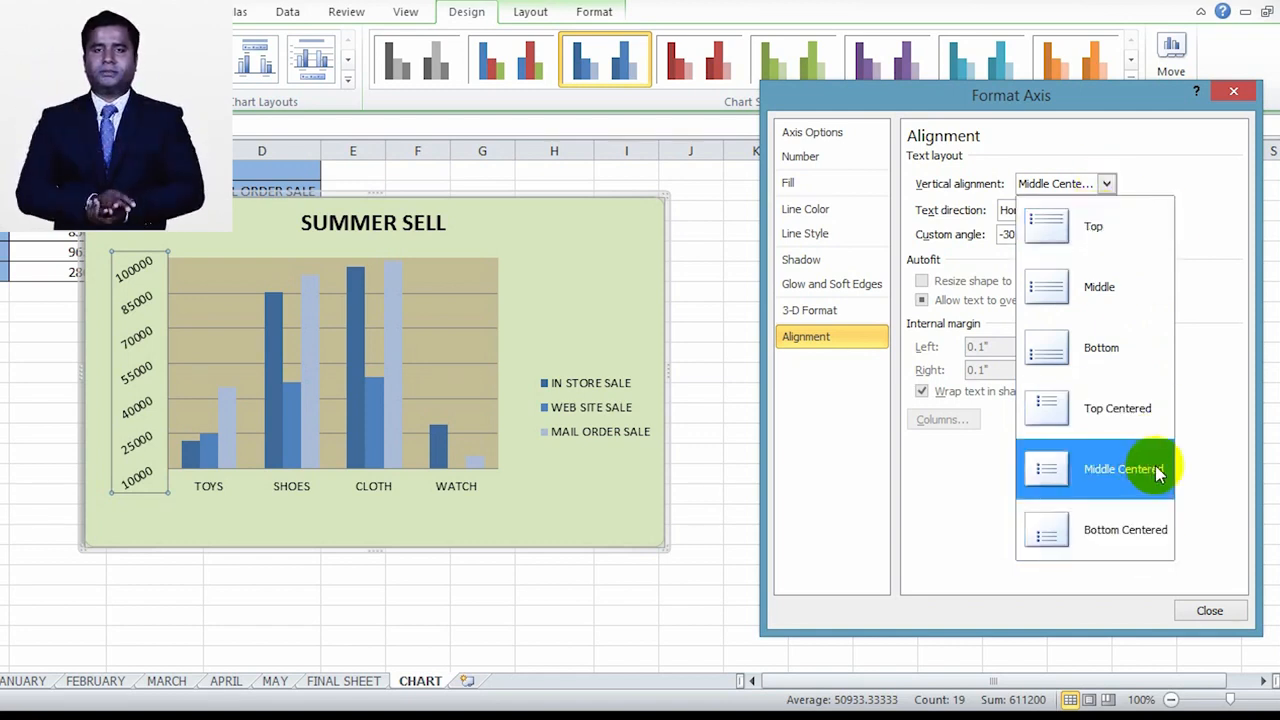
pyautogui.click(1096, 232)
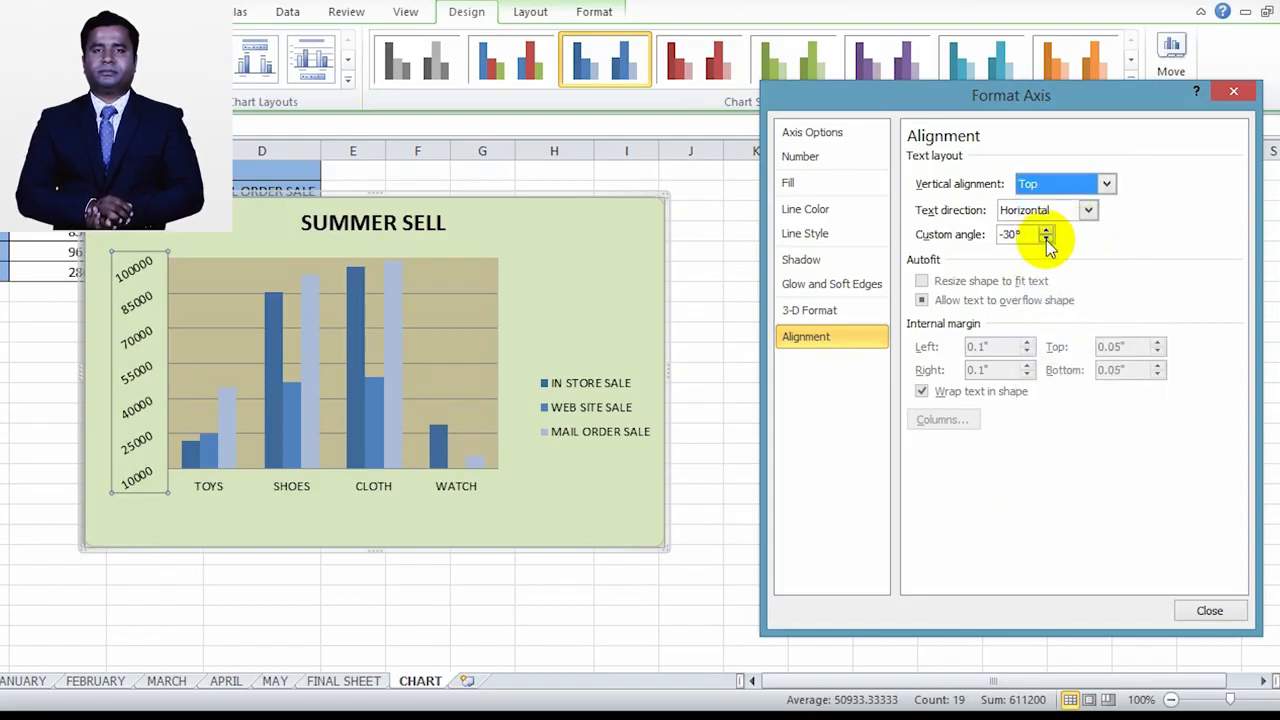
pyautogui.click(1046, 240)
pyautogui.click(1046, 240)
pyautogui.click(1046, 240)
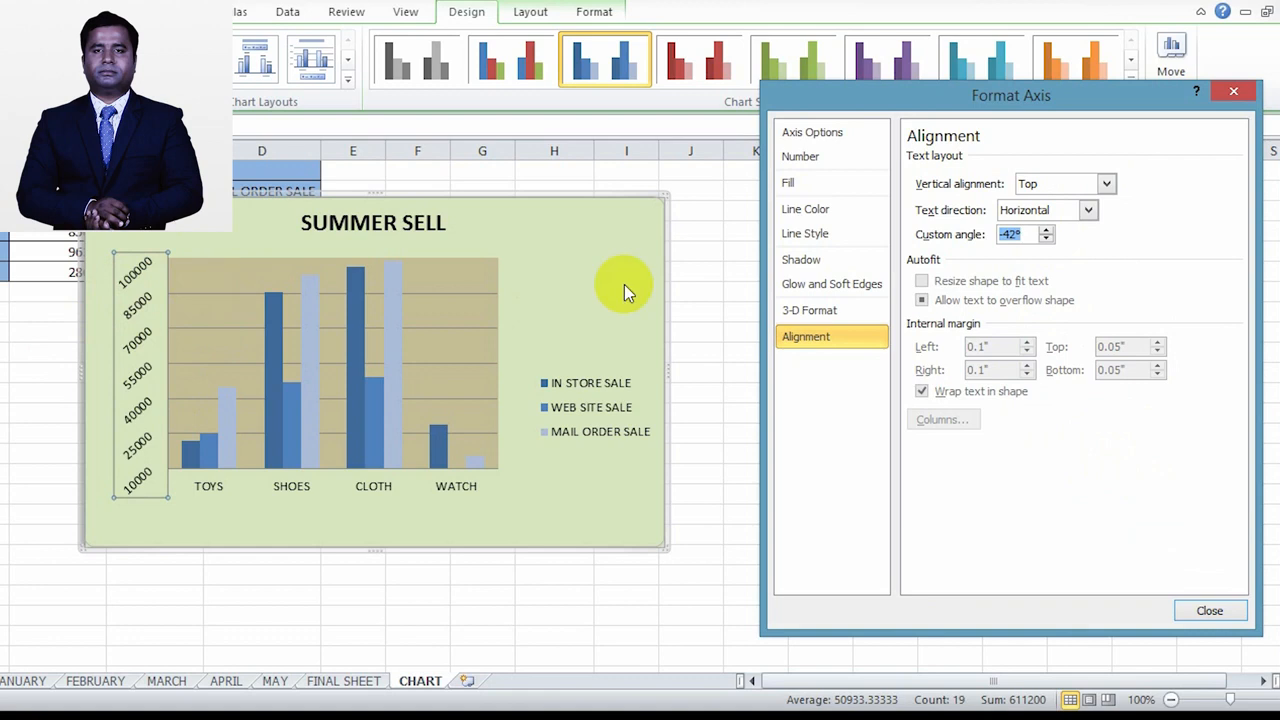
# Step: Set the vertical axis labels to Middle vertical alignment with a custom angle of -25°, and look at the 3-D format settings
pyautogui.click(1107, 184)
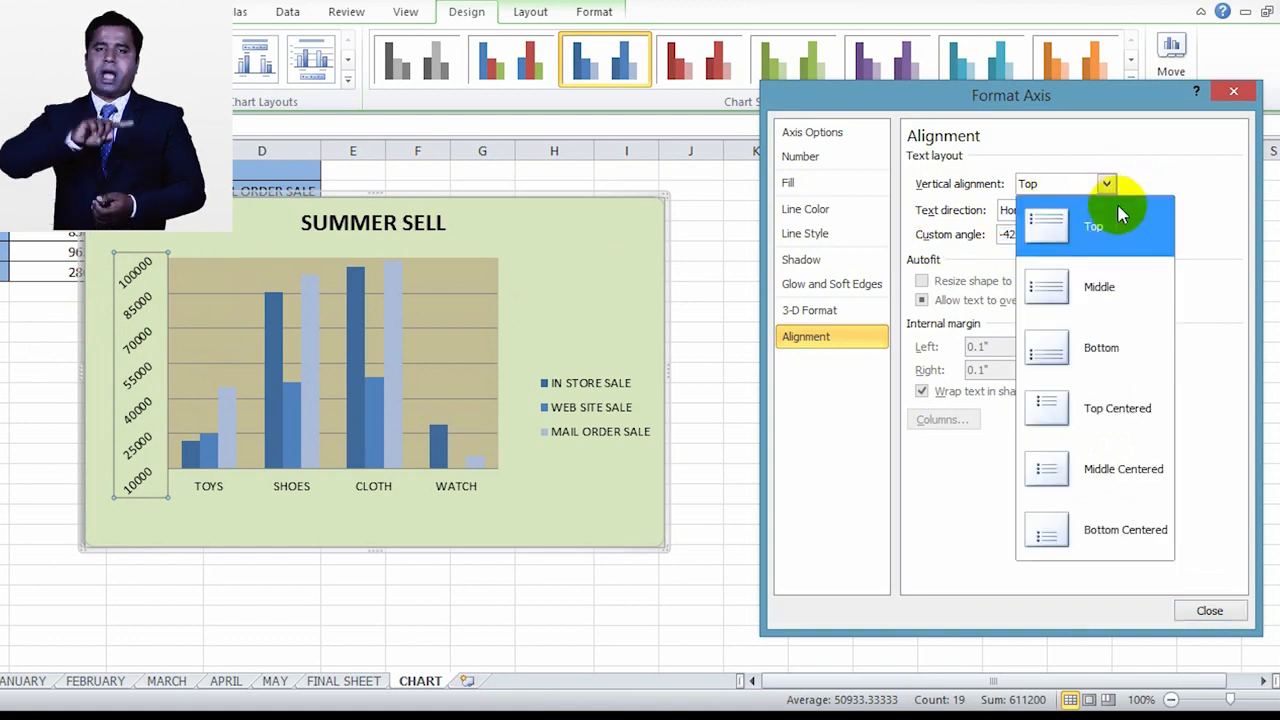
pyautogui.click(1101, 277)
pyautogui.click(1046, 230)
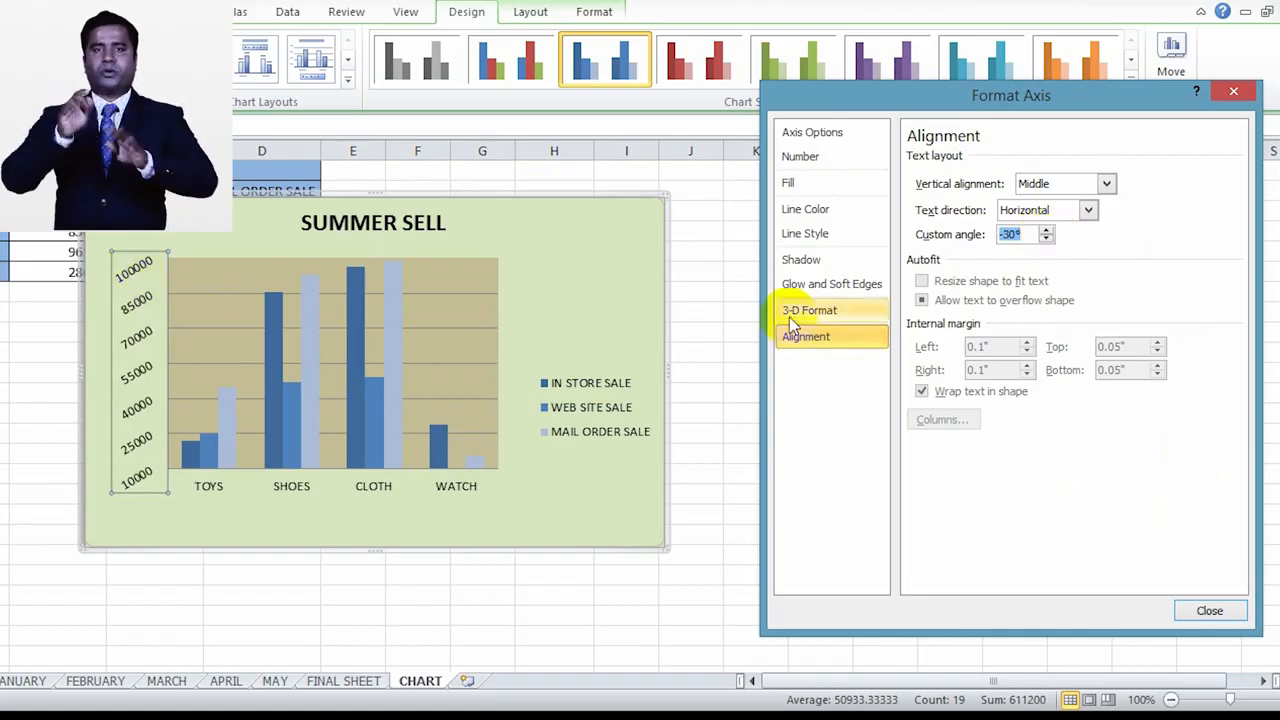
pyautogui.click(1046, 231)
pyautogui.click(1047, 231)
pyautogui.click(1047, 231)
pyautogui.click(1047, 231)
pyautogui.click(1047, 231)
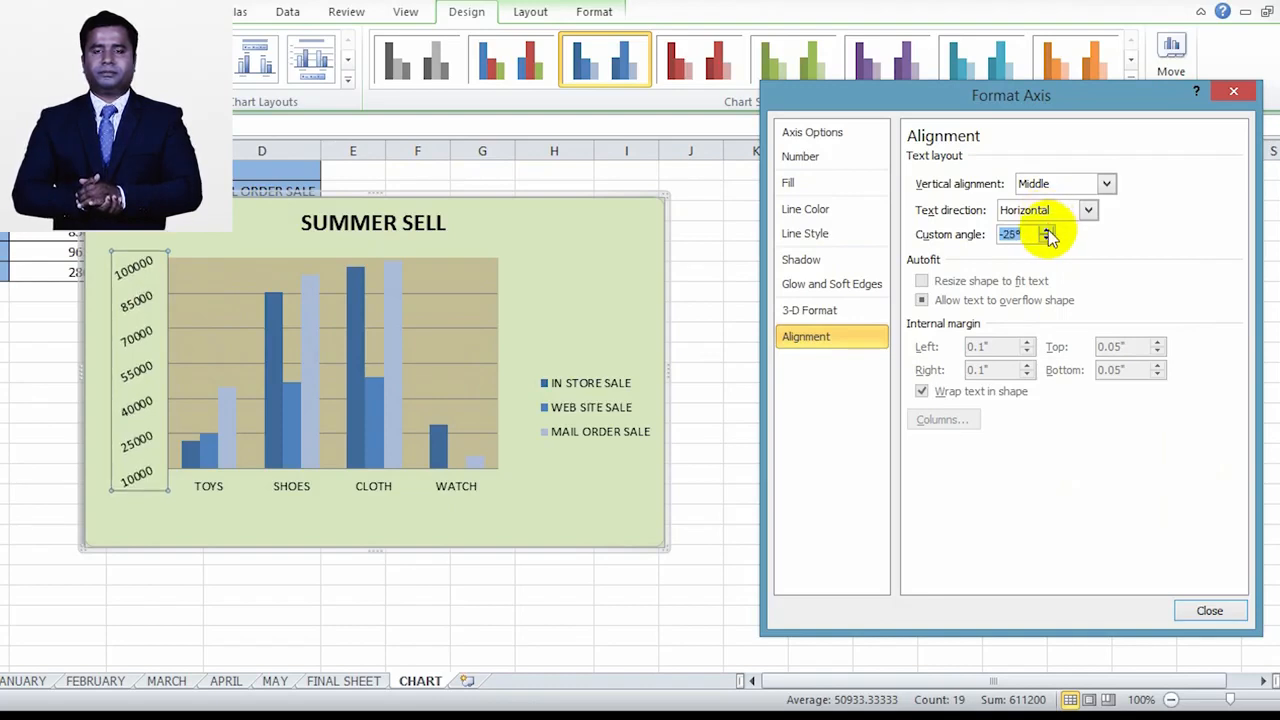
pyautogui.click(1047, 231)
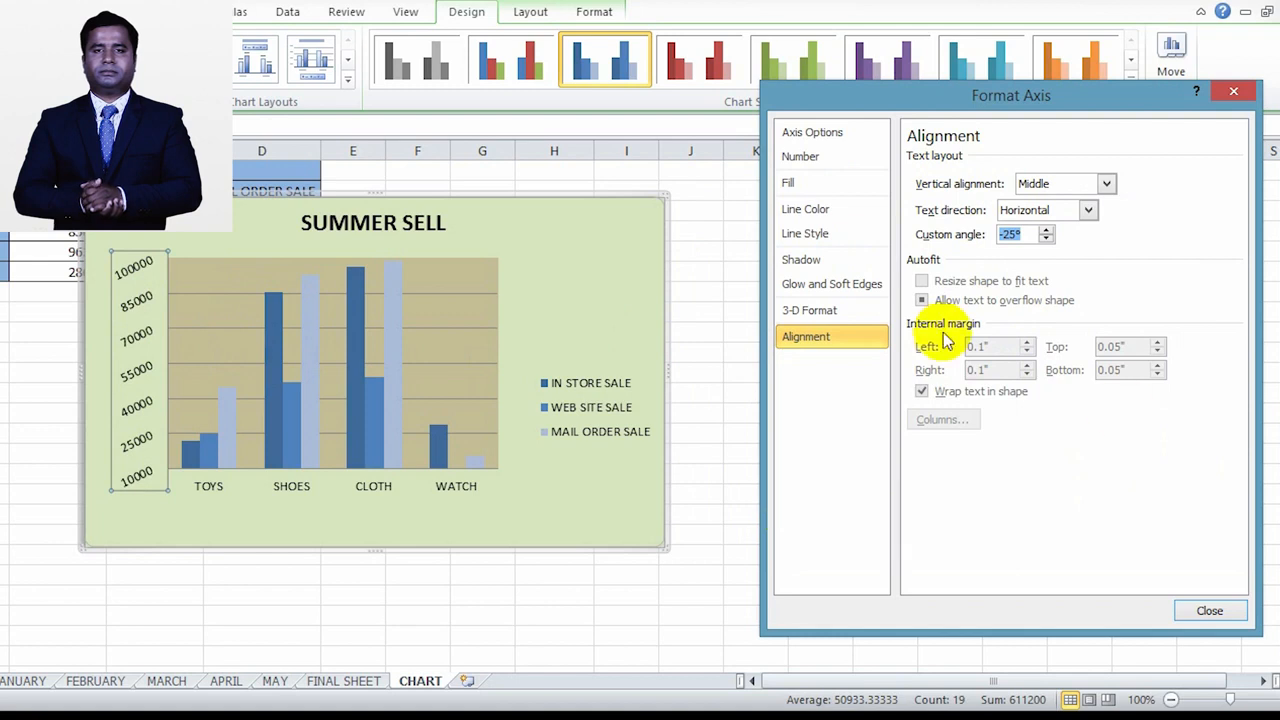
pyautogui.click(858, 312)
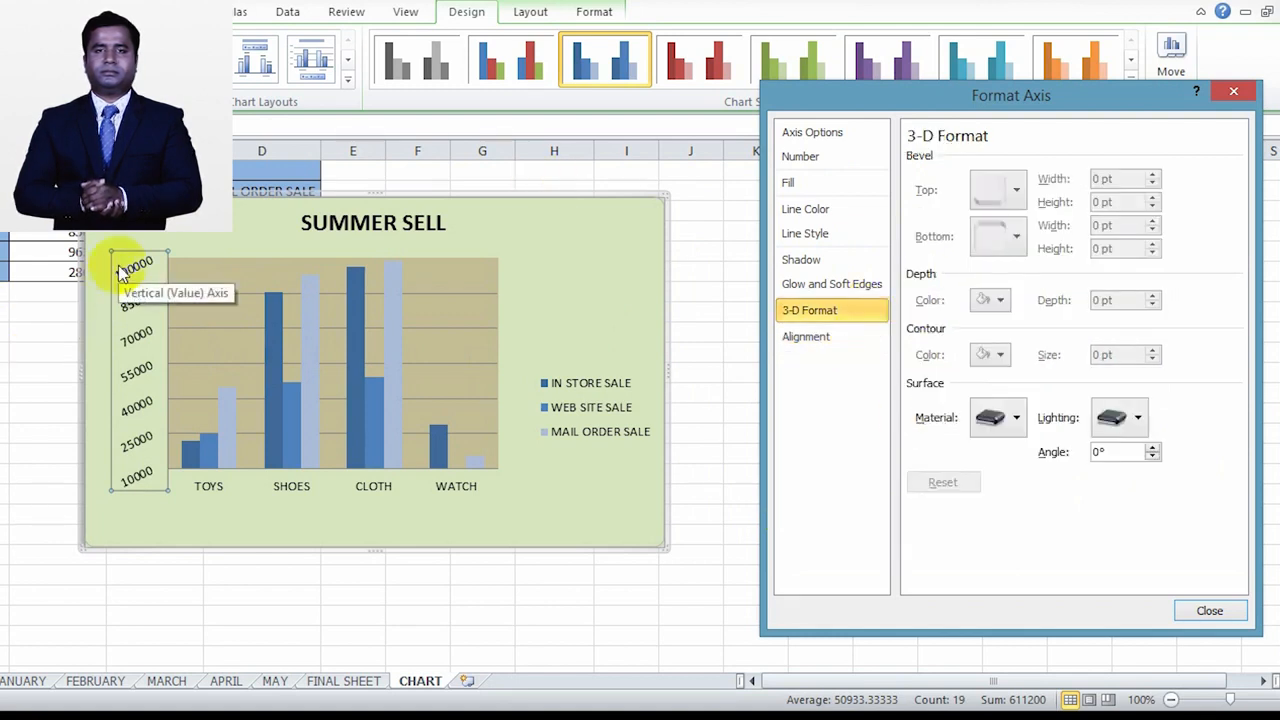
# Step: Switch the formatting to the horizontal category axis, try an interval between tick marks of 2, and set it back to 1
pyautogui.click(226, 490)
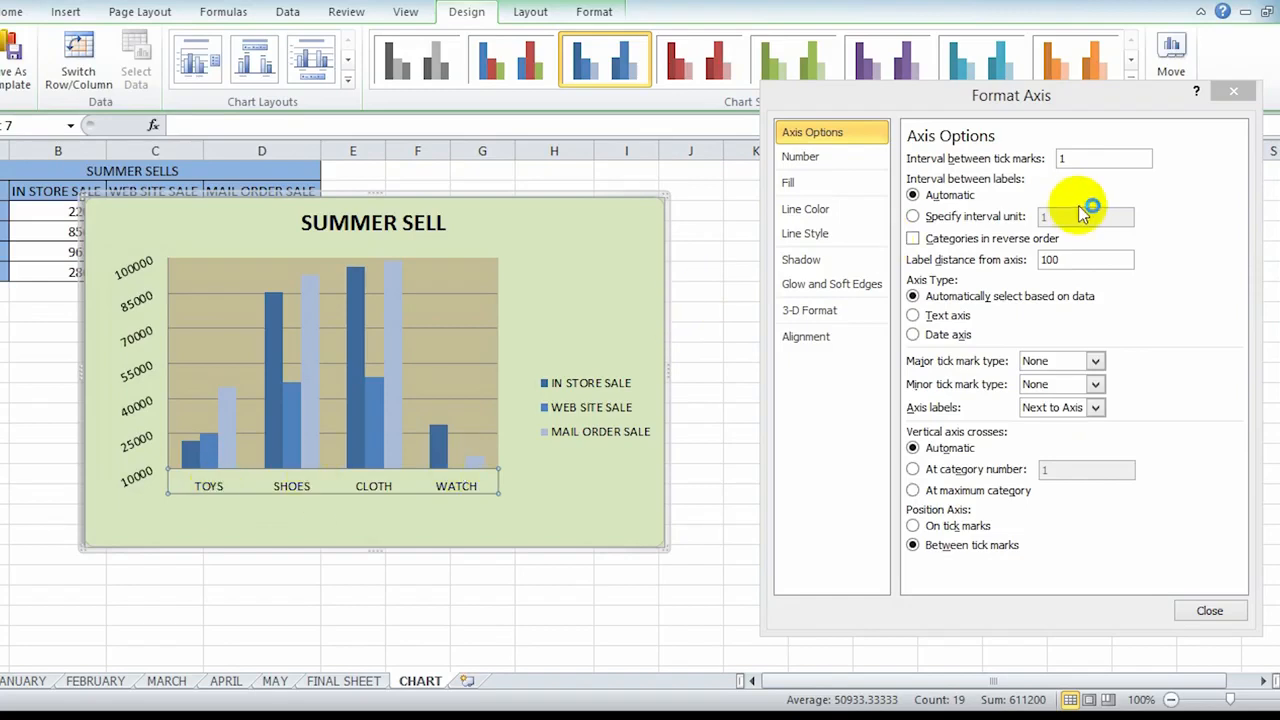
pyautogui.click(1080, 157)
pyautogui.press('BackSpace')
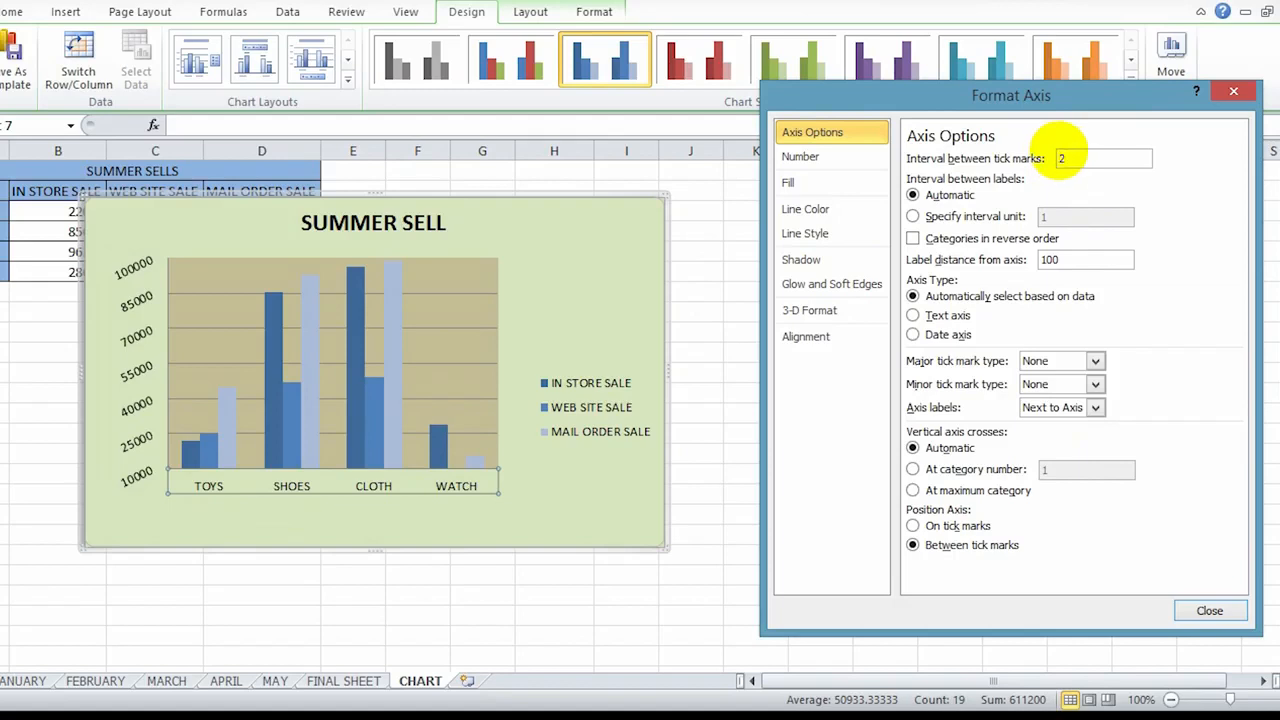
pyautogui.write('2')
pyautogui.click(1066, 260)
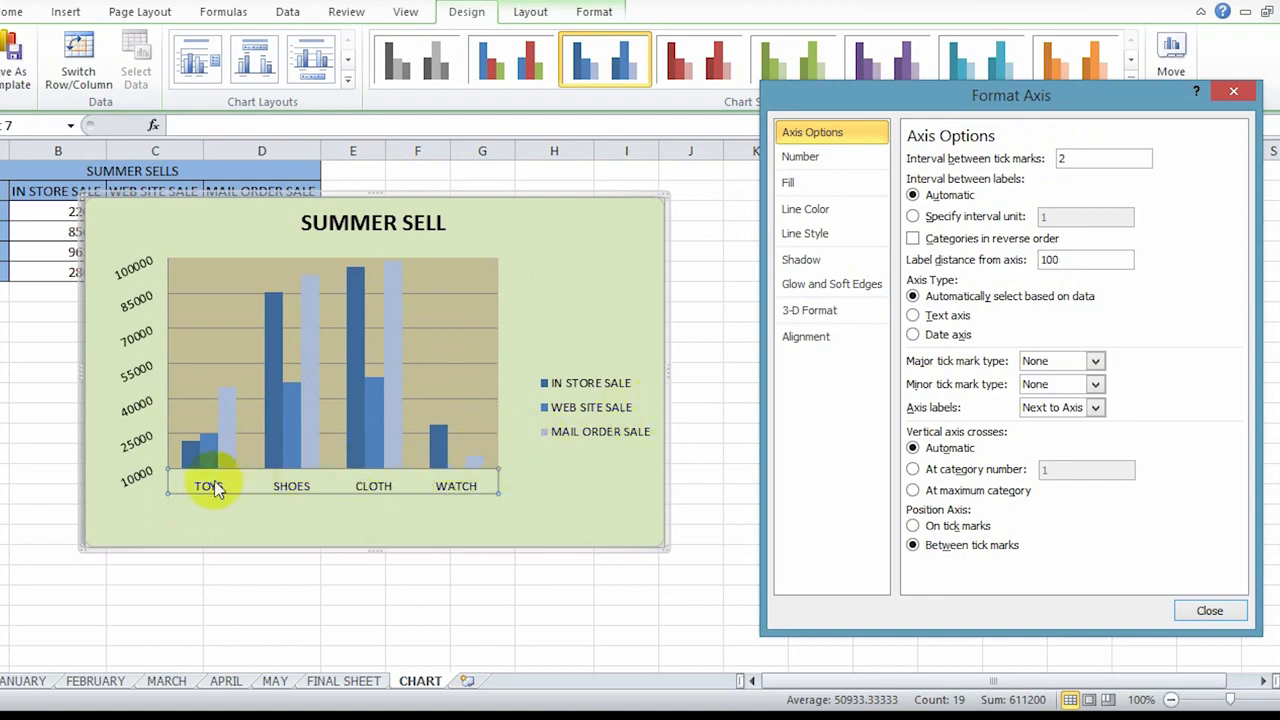
pyautogui.click(1060, 157)
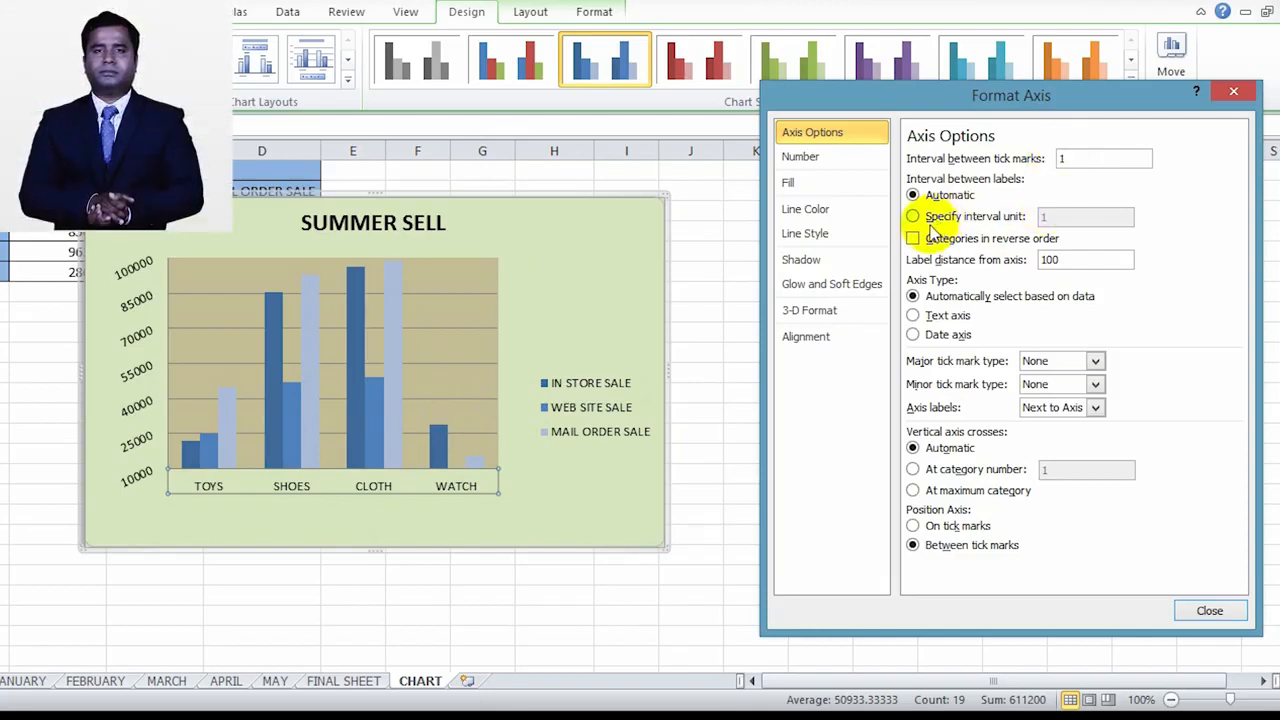
# Step: Look through the horizontal axis number, fill and line color settings
pyautogui.click(845, 157)
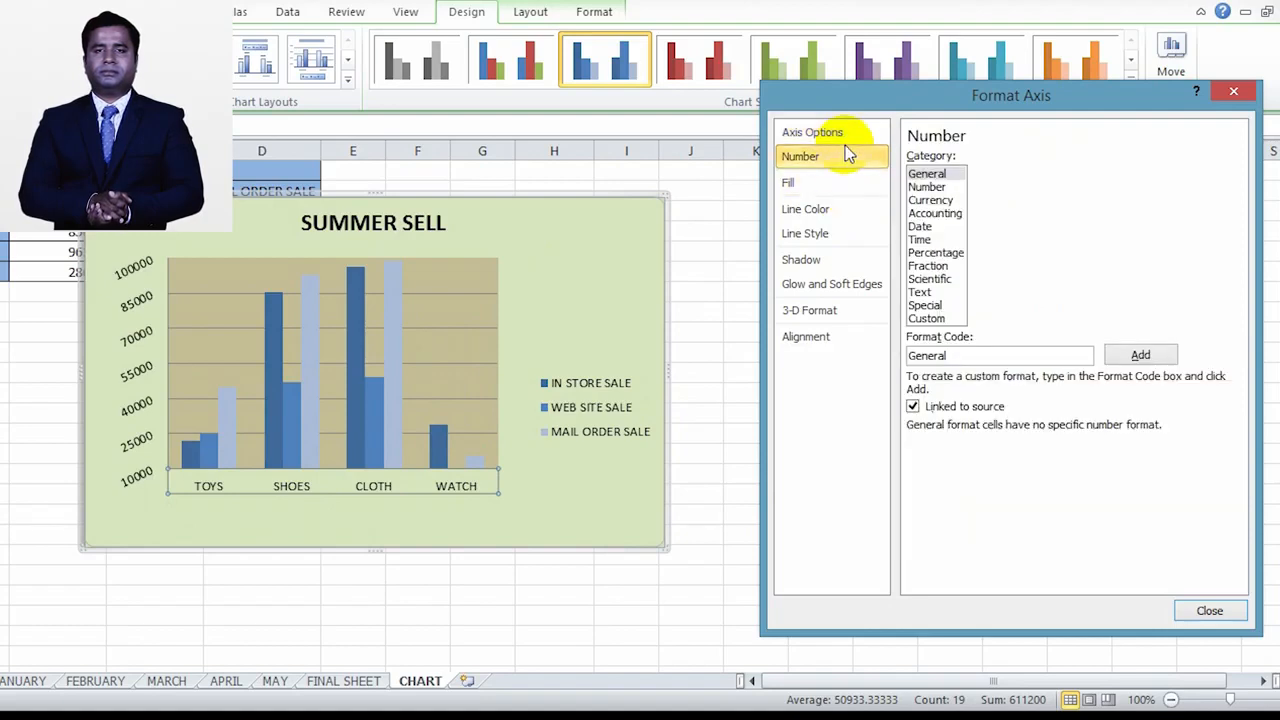
pyautogui.click(836, 182)
pyautogui.click(822, 209)
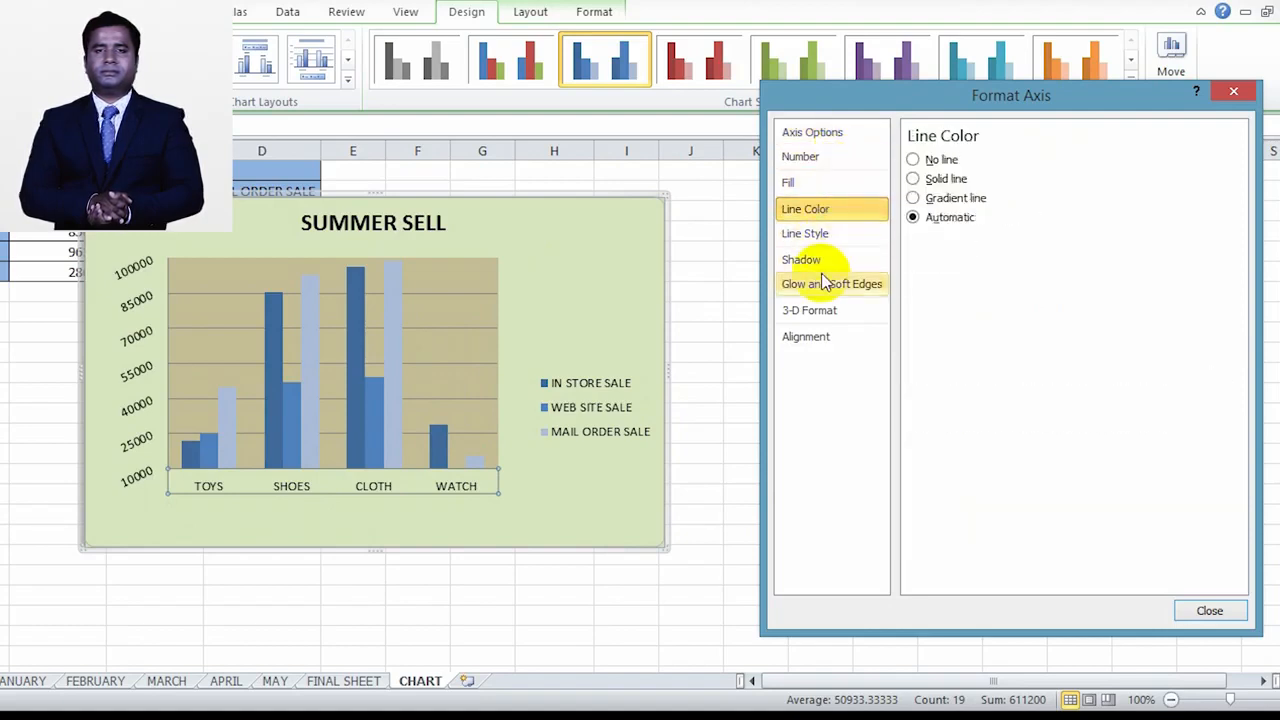
# Step: Try a custom text angle of -38° on the horizontal axis labels
pyautogui.click(822, 338)
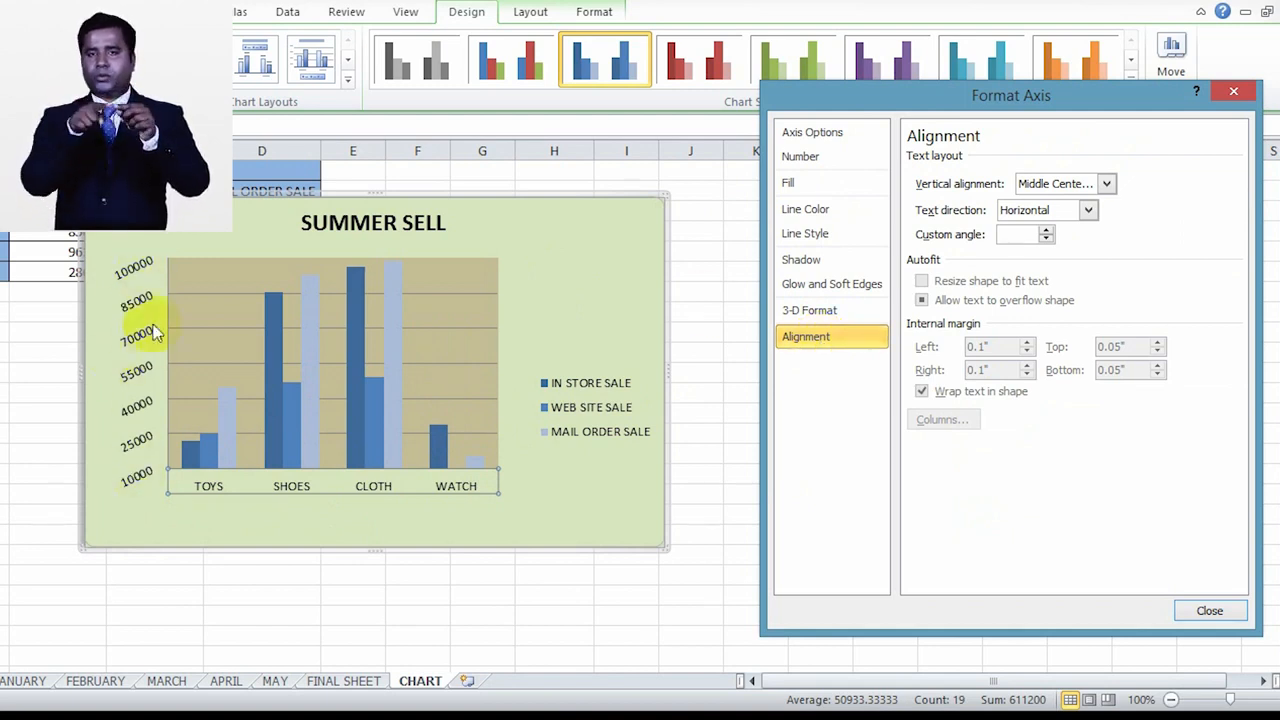
pyautogui.click(1046, 239)
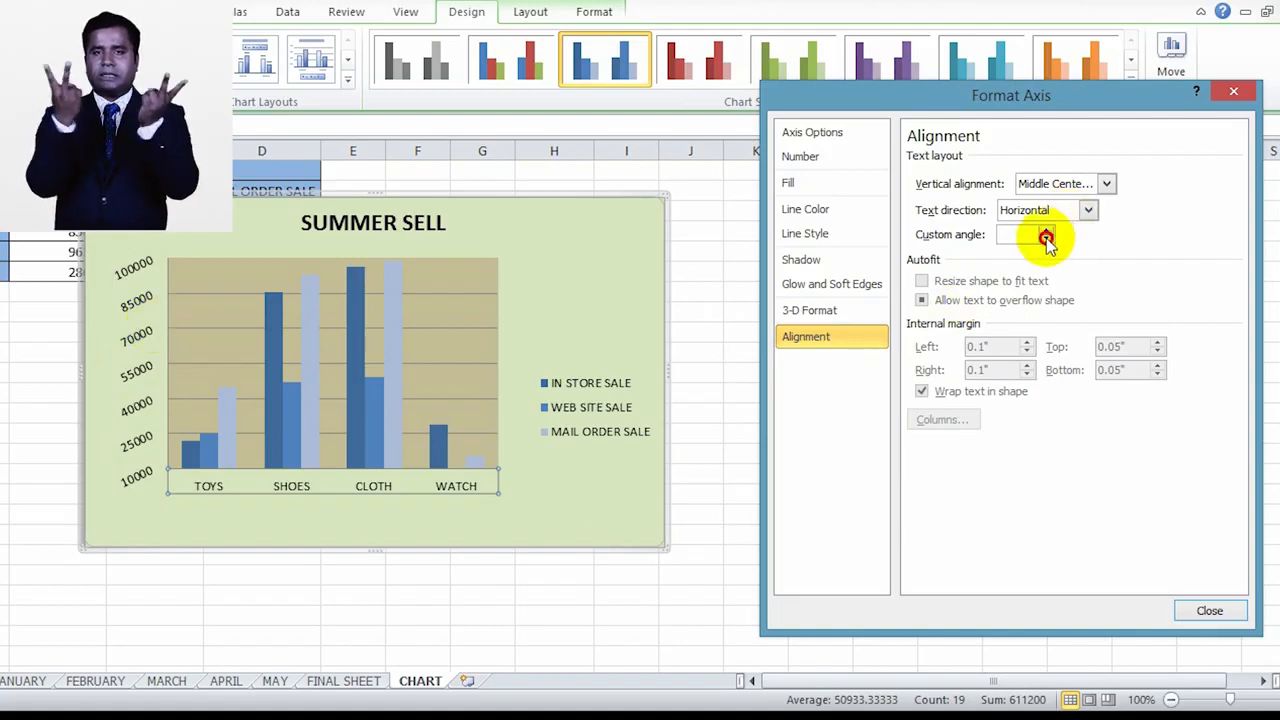
pyautogui.click(1046, 239)
pyautogui.click(1046, 239)
pyautogui.click(1046, 239)
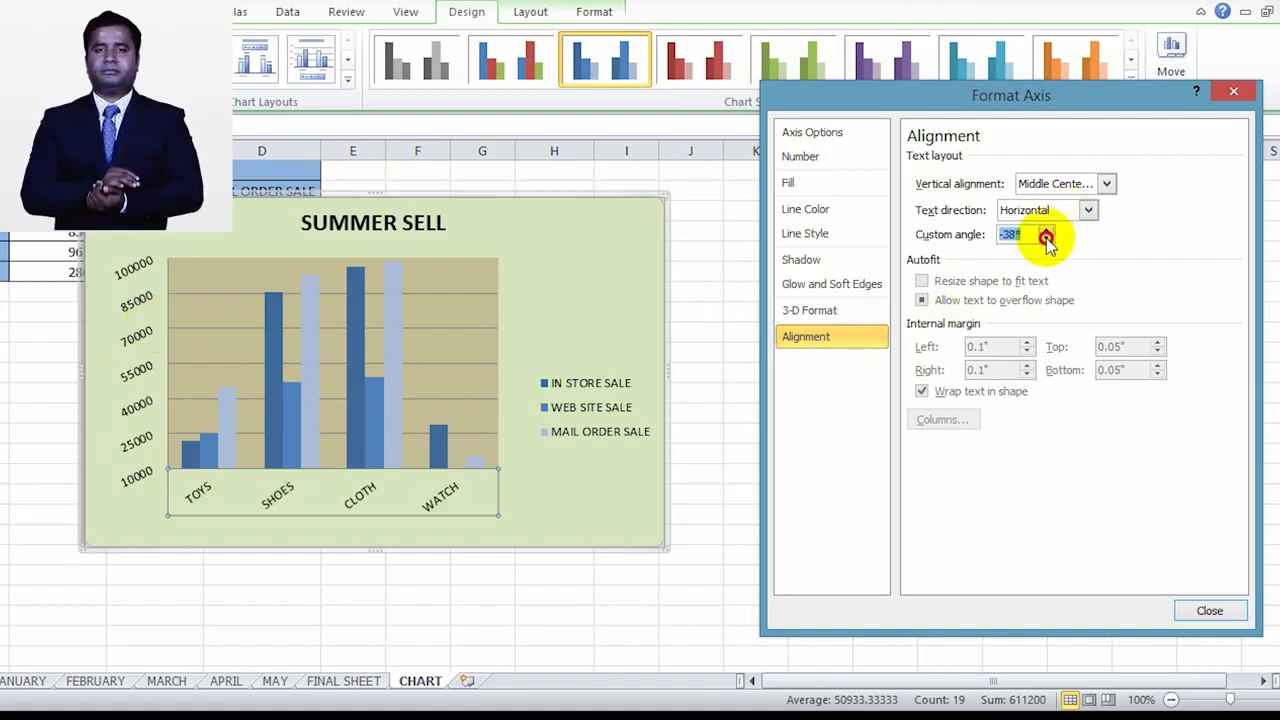
pyautogui.click(1046, 239)
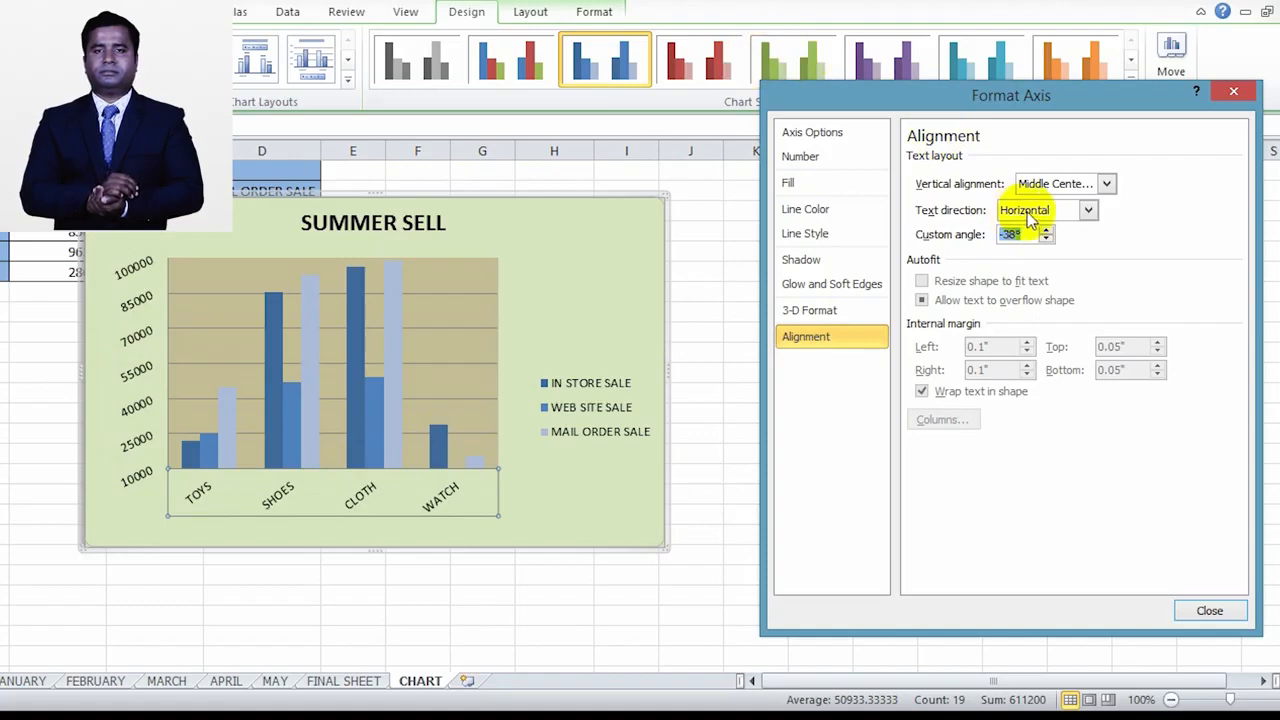
# Step: Look over the vertical alignment choices for the horizontal axis labels and set their custom angle to -35°
pyautogui.click(1104, 184)
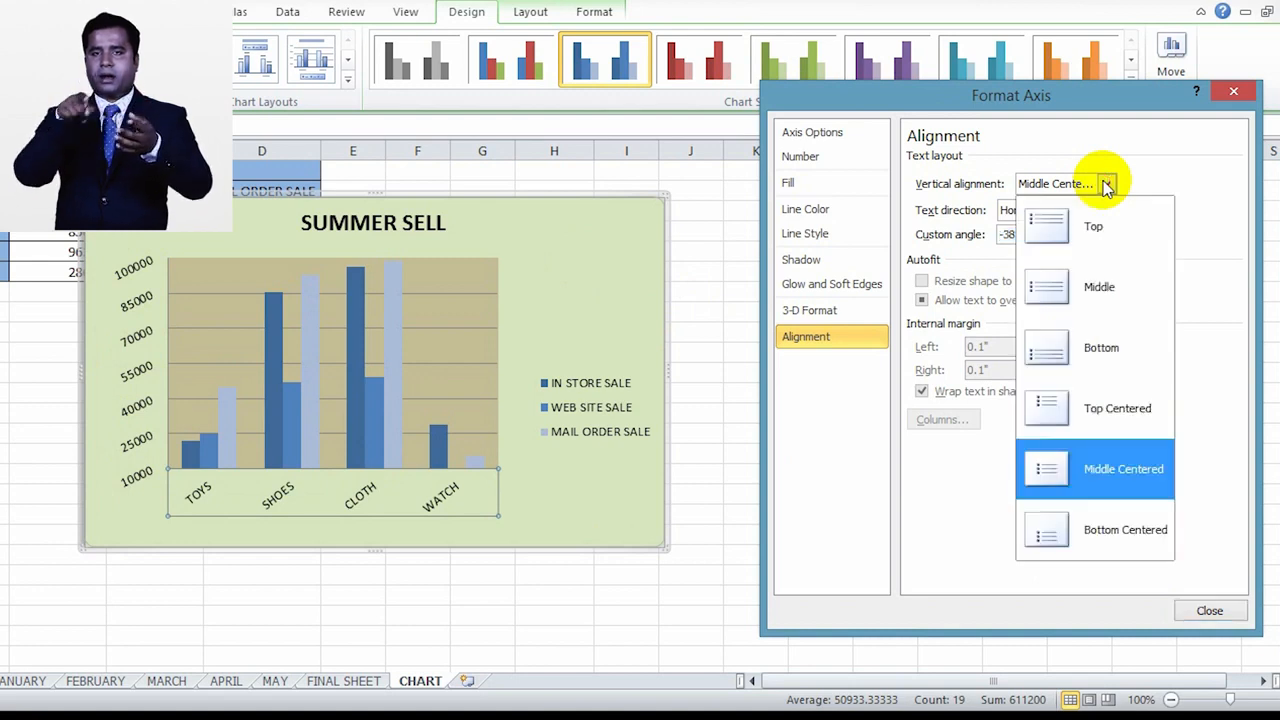
pyautogui.click(1106, 186)
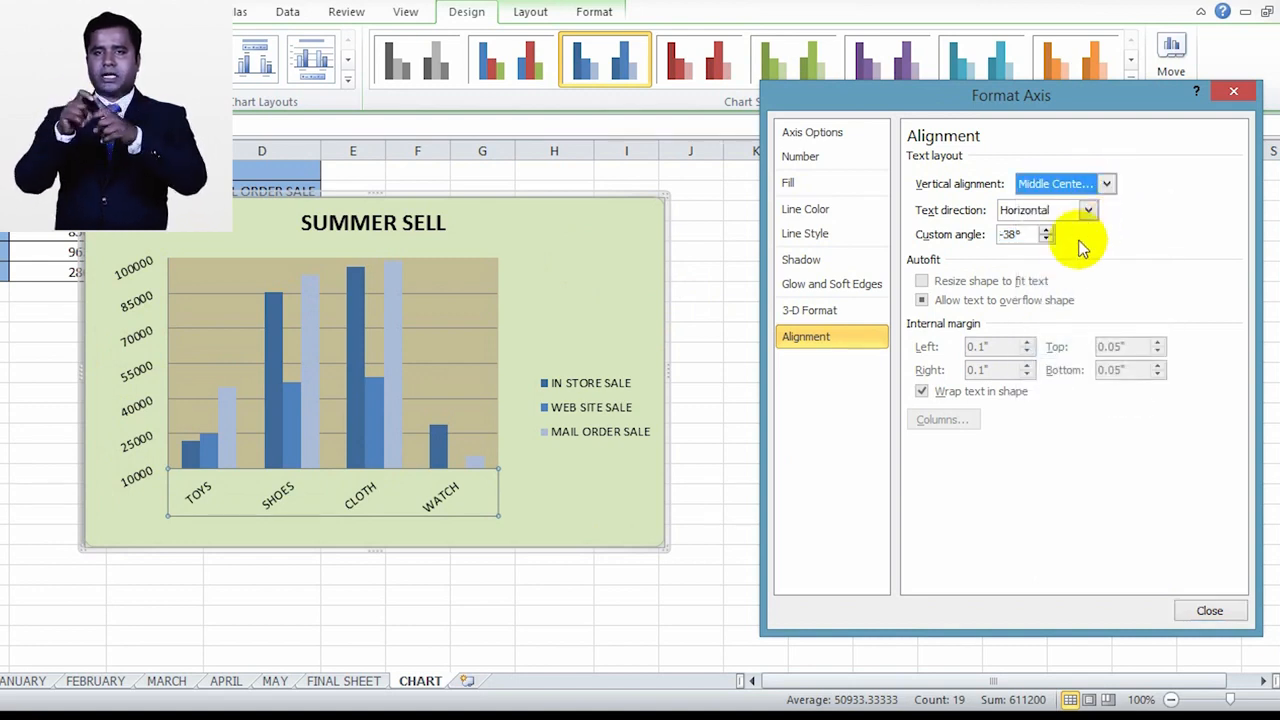
pyautogui.click(1045, 240)
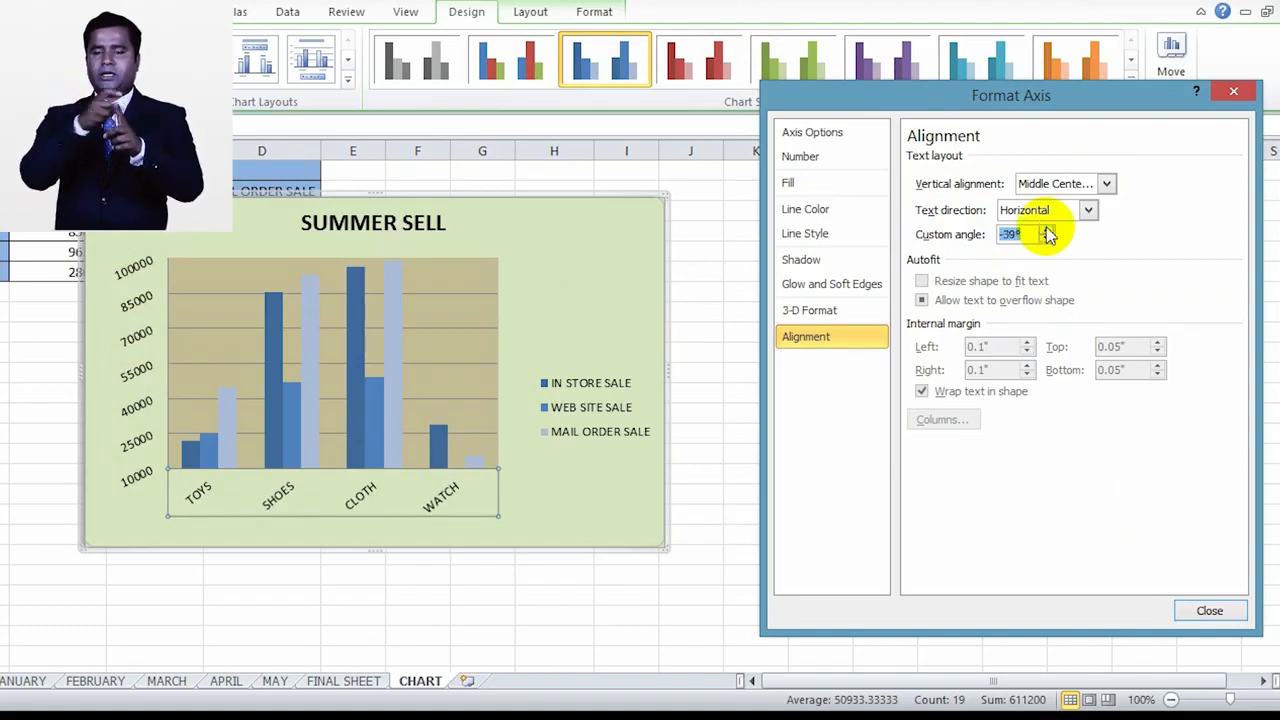
pyautogui.click(1046, 230)
pyautogui.click(1046, 230)
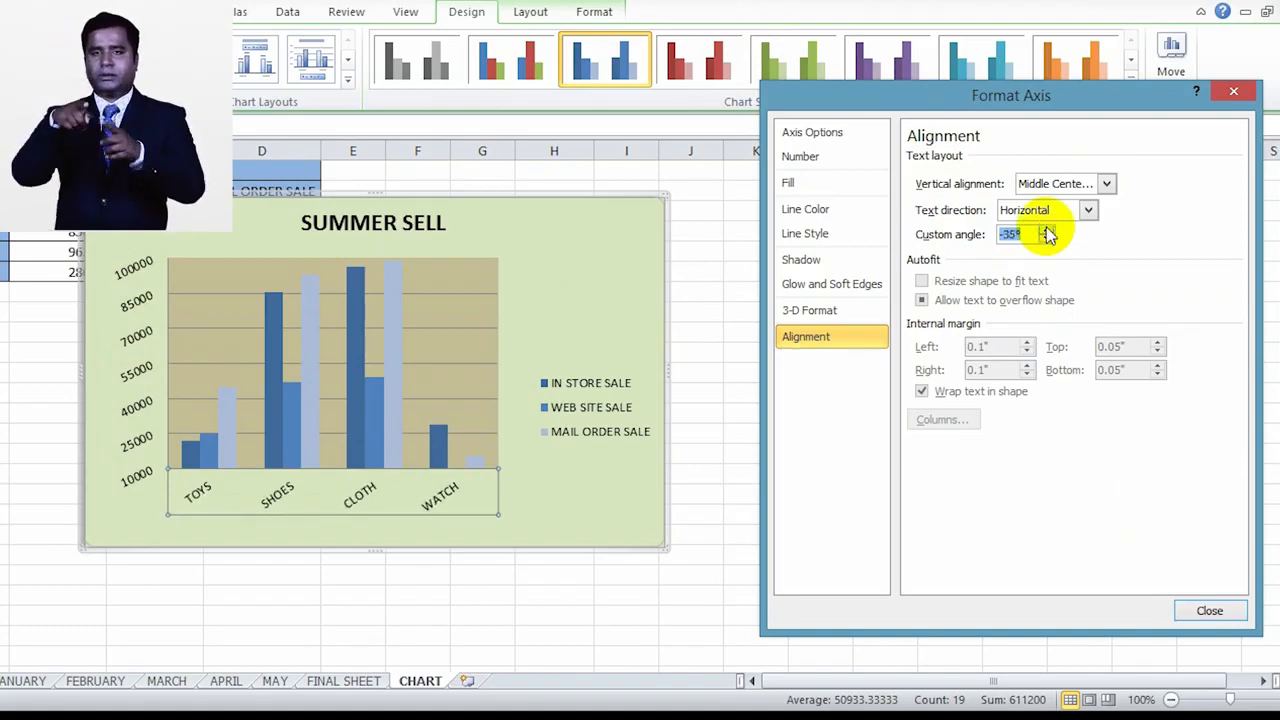
# Step: Set the custom angle of the horizontal axis labels to -28°
pyautogui.click(1046, 230)
pyautogui.click(1046, 230)
pyautogui.click(1046, 230)
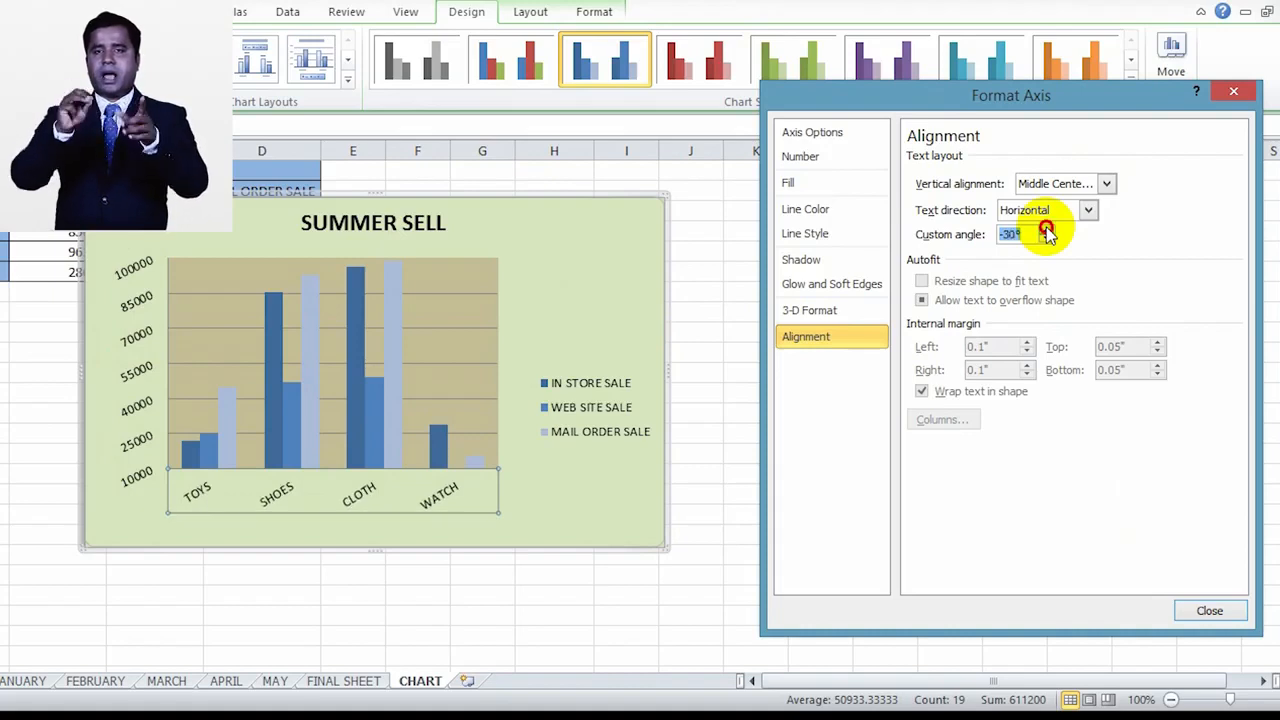
pyautogui.click(1046, 230)
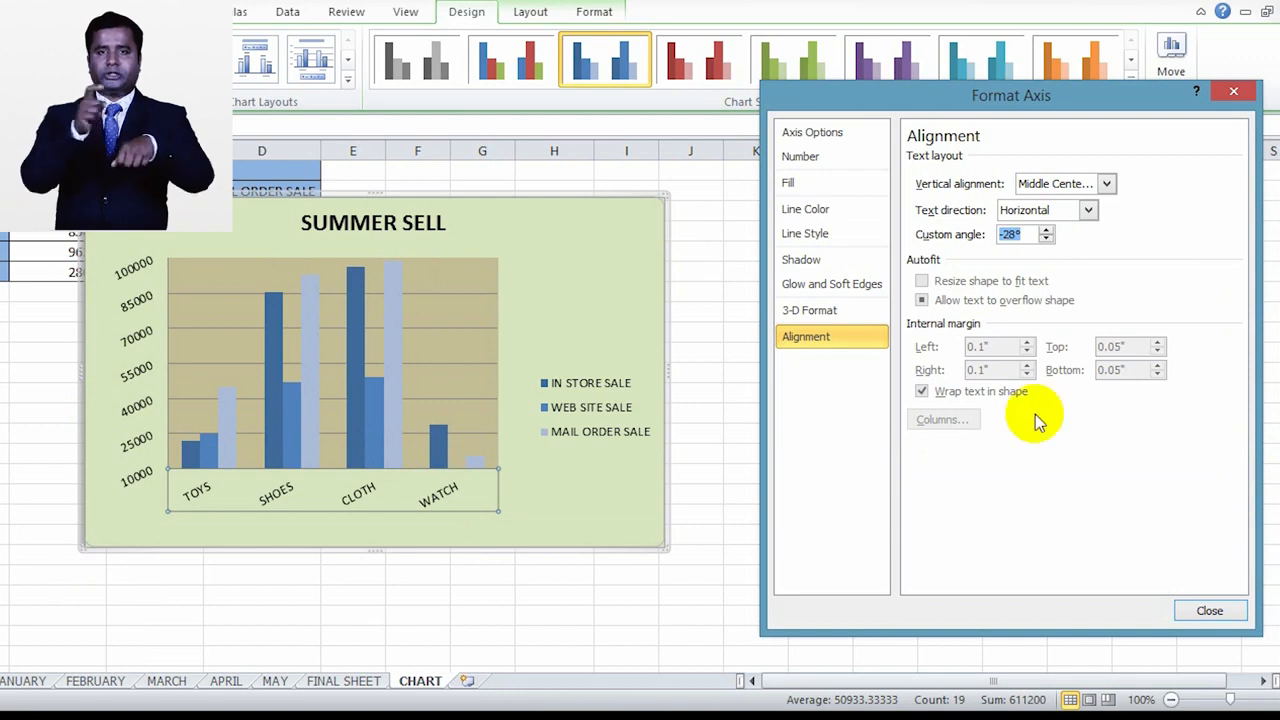
pyautogui.click(563, 314)
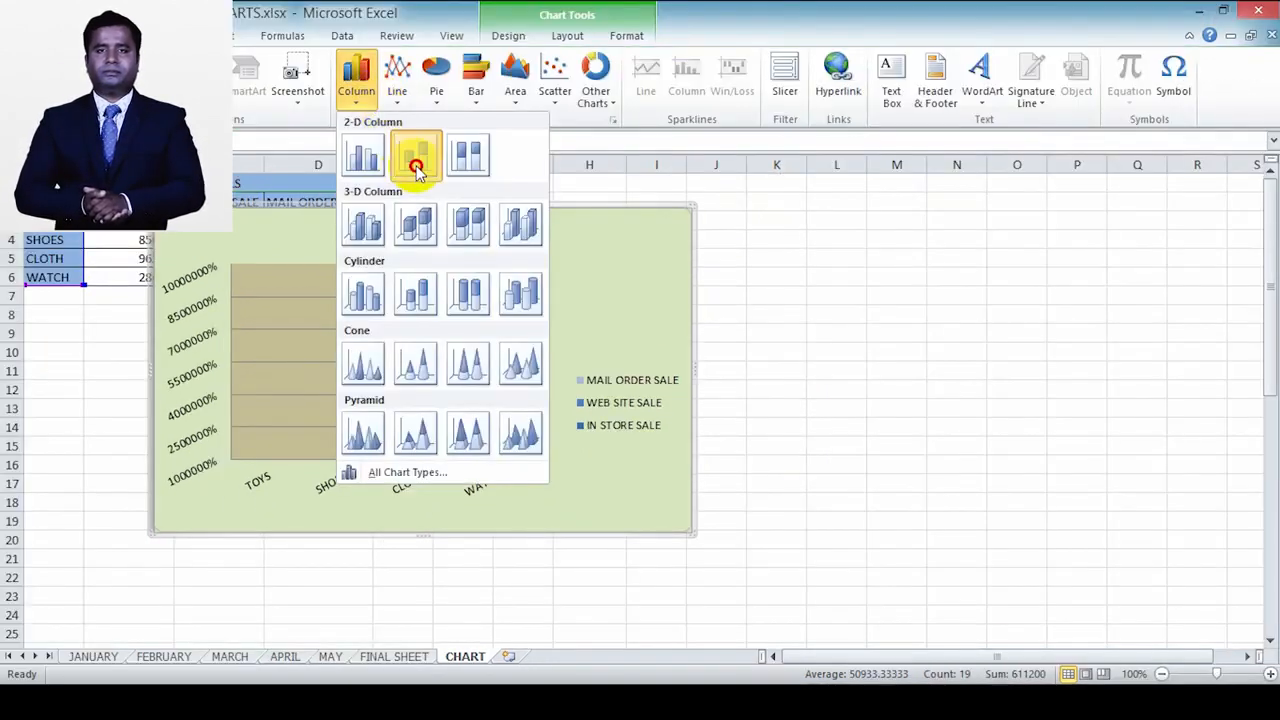
# Step: Change the chart to a 2-D stacked column chart and move it clear of the SUMMER SELLS table, starting around column F
pyautogui.click(417, 158)
pyautogui.click(415, 165)
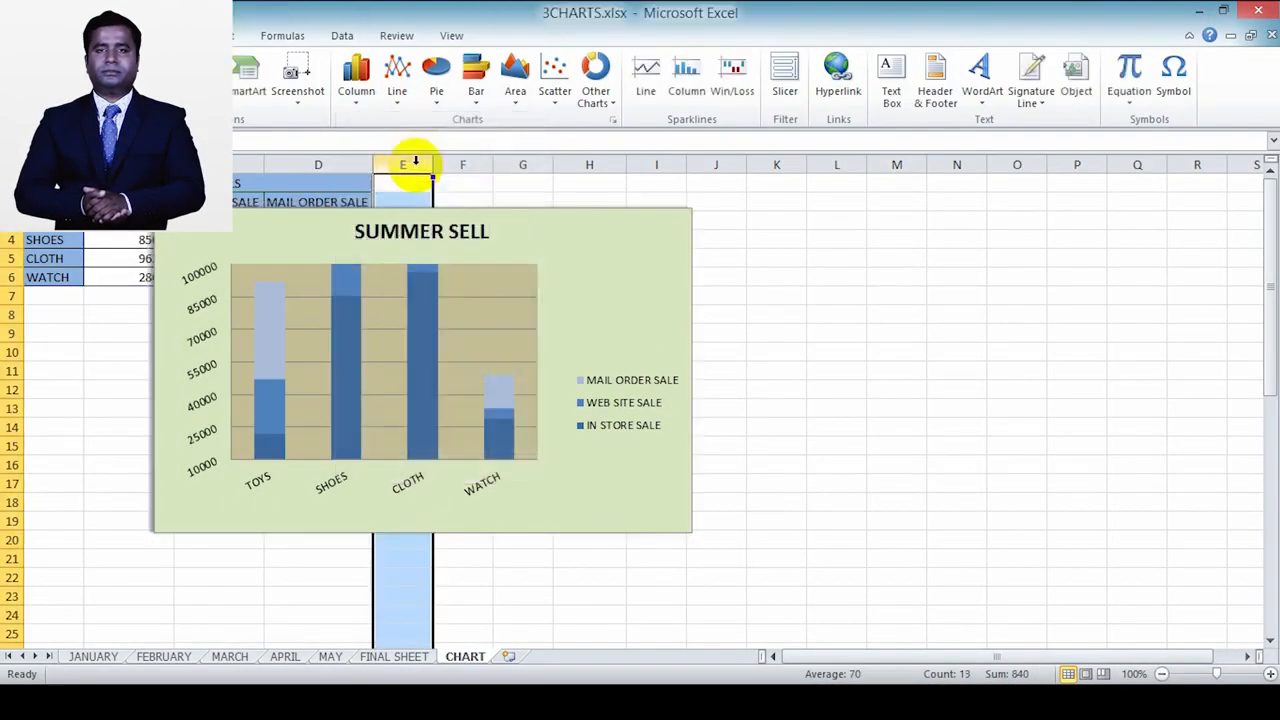
pyautogui.click(536, 331)
pyautogui.moveTo(572, 236); pyautogui.dragTo(874, 247)
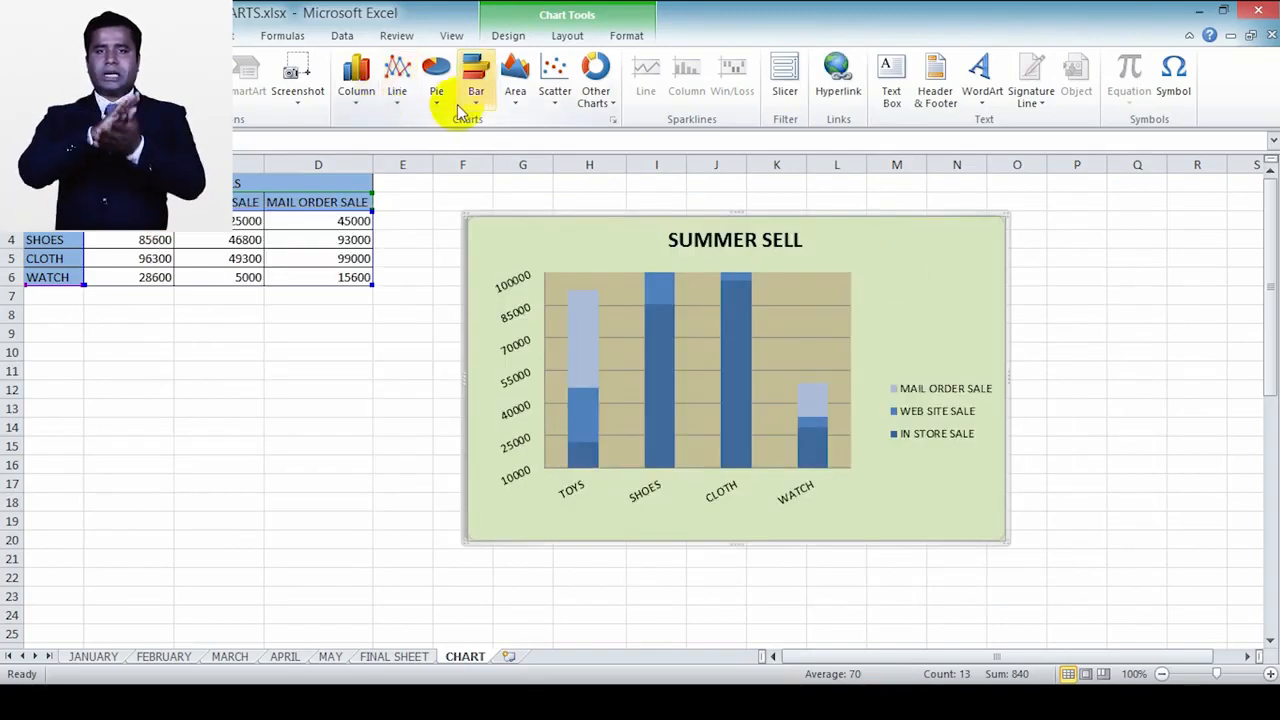
# Step: Apply the multicoloured blue, red and green chart style to the stacked column chart
pyautogui.click(506, 35)
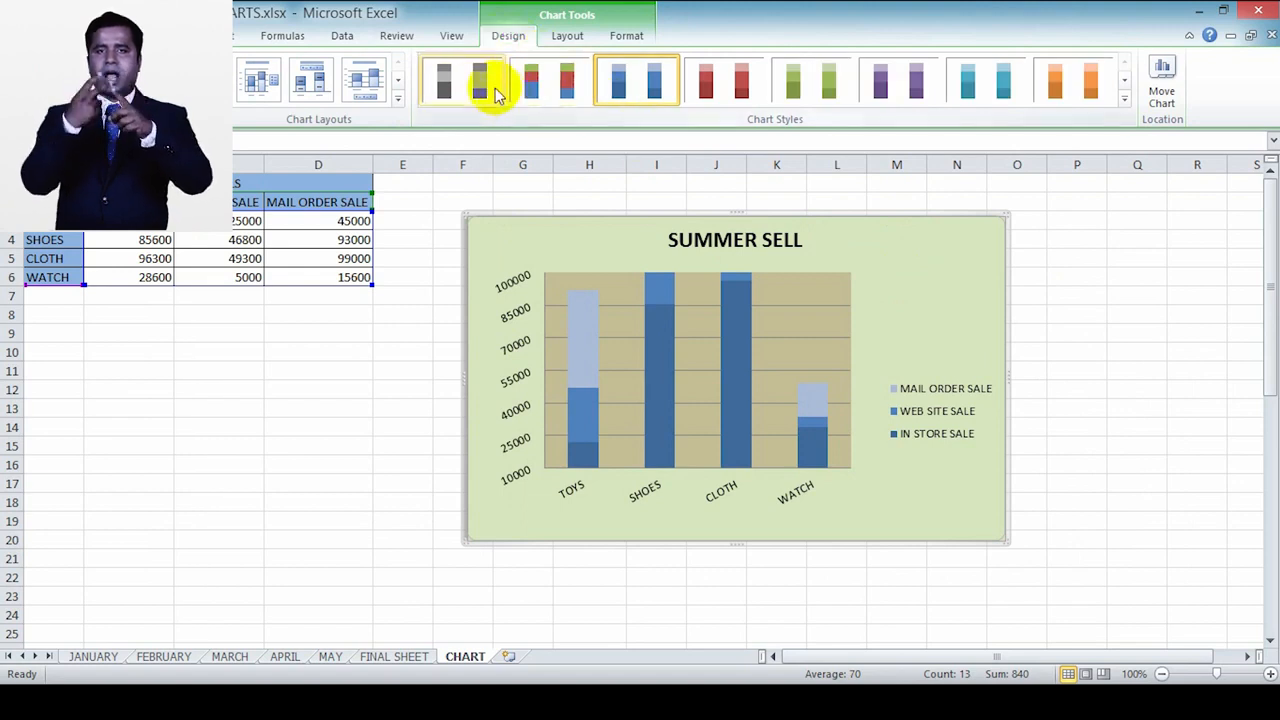
pyautogui.click(537, 82)
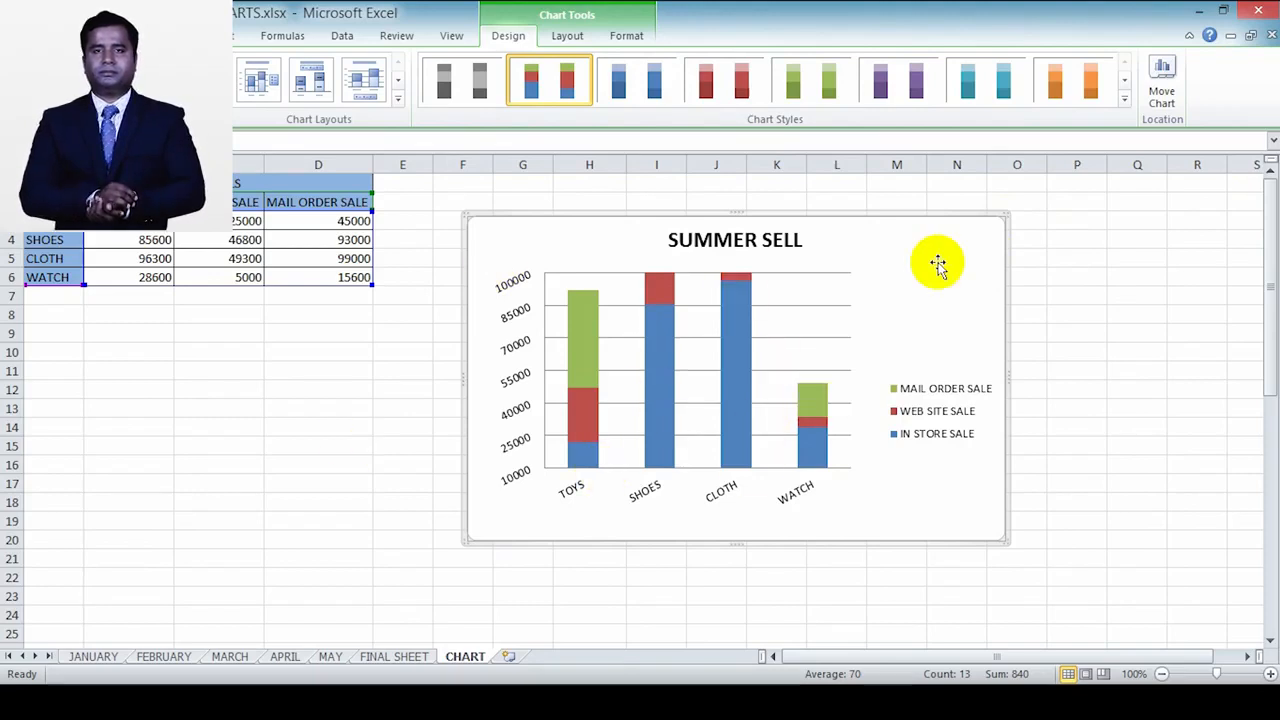
# Step: Look at the size settings of the chart area and the fill settings of the plot area
pyautogui.click(843, 262)
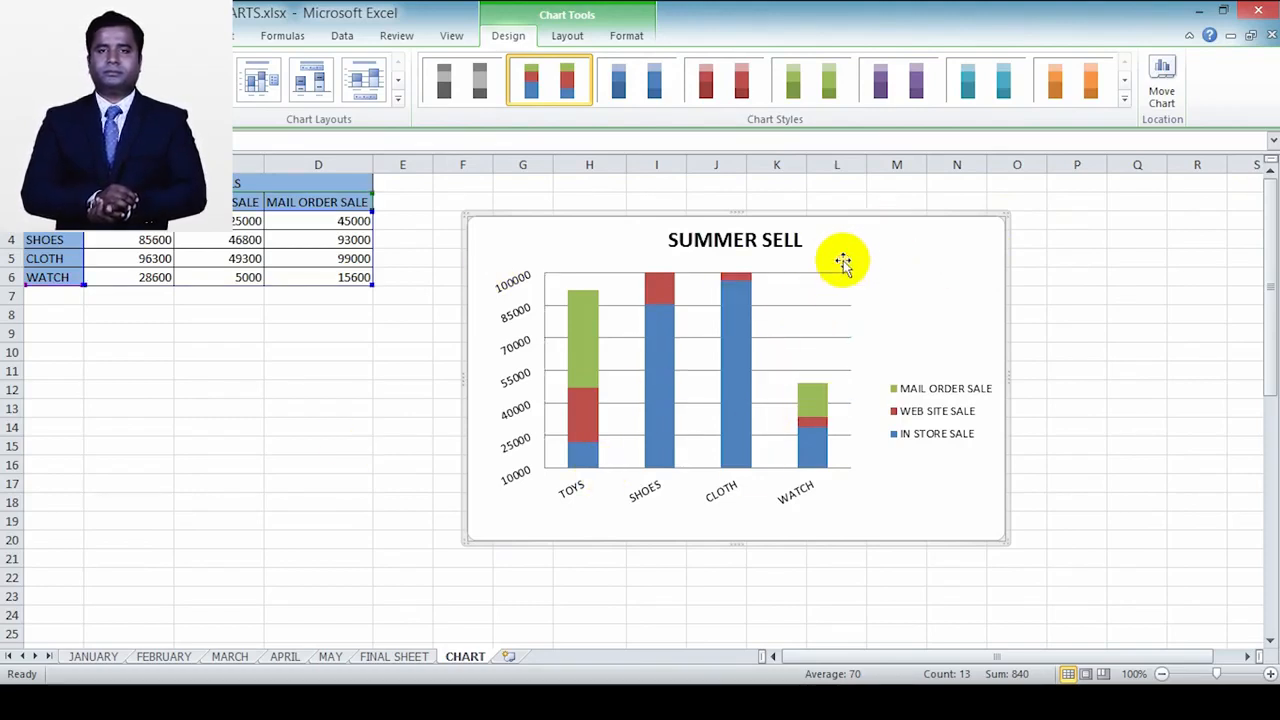
pyautogui.doubleClick(843, 262)
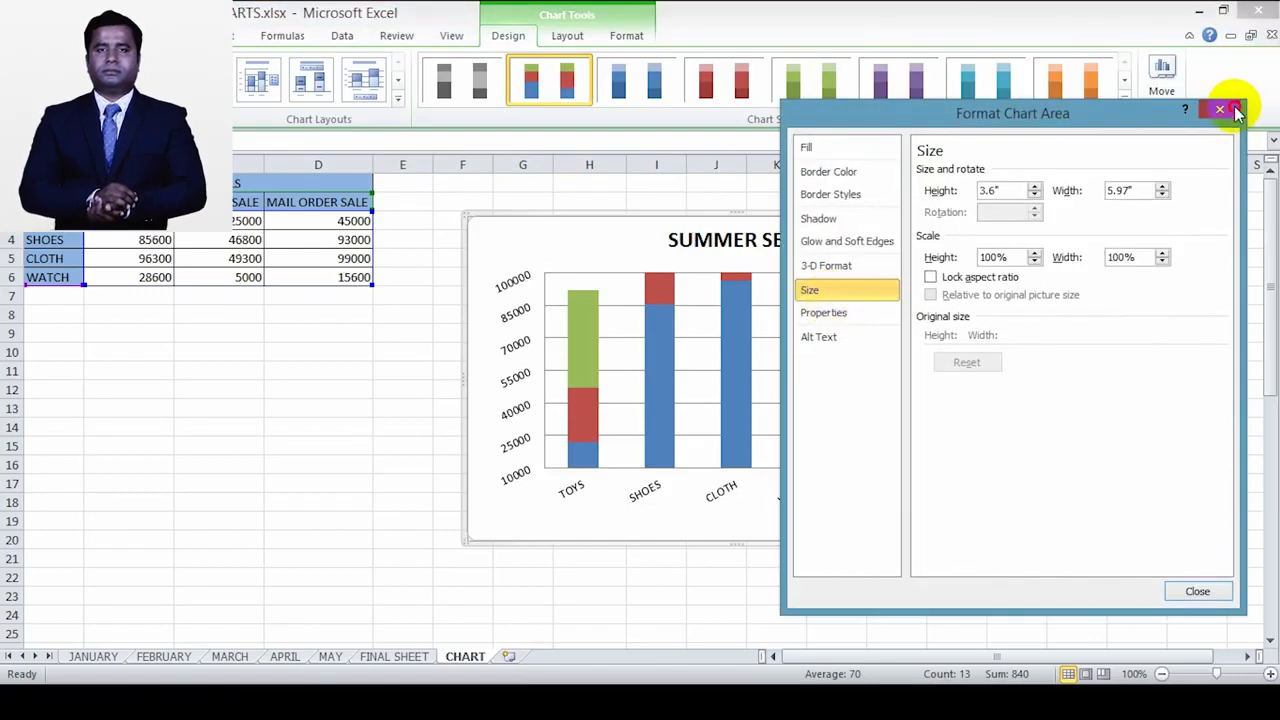
pyautogui.click(1222, 114)
pyautogui.doubleClick(799, 360)
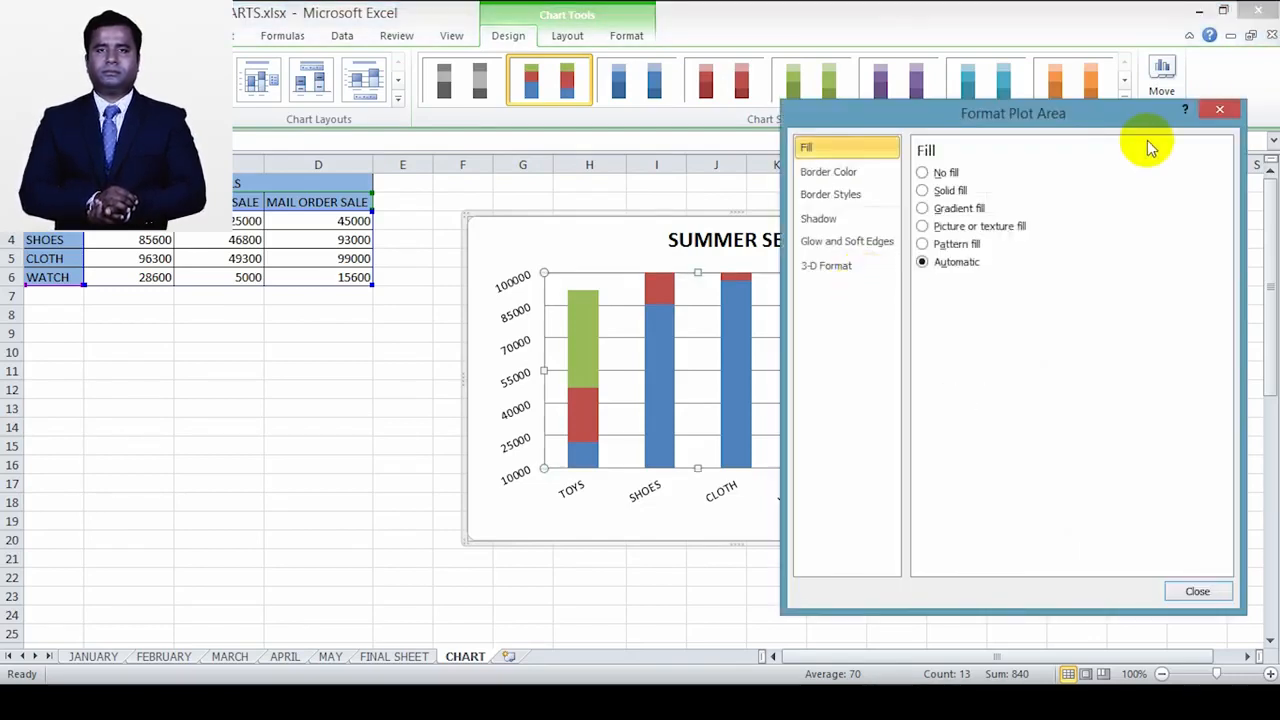
pyautogui.click(1219, 110)
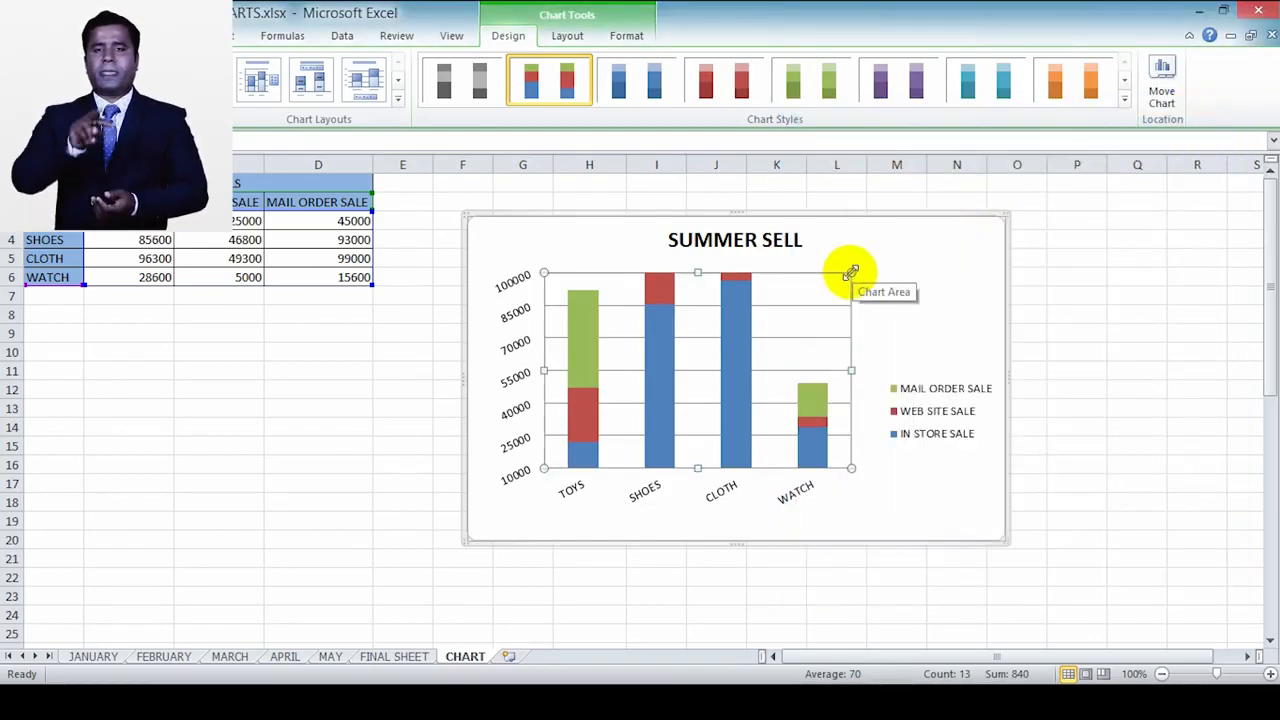
# Step: Resize the plot area by its upper corners and apply the layout with data labels and the legend beneath the title
pyautogui.moveTo(852, 272); pyautogui.dragTo(860, 261)
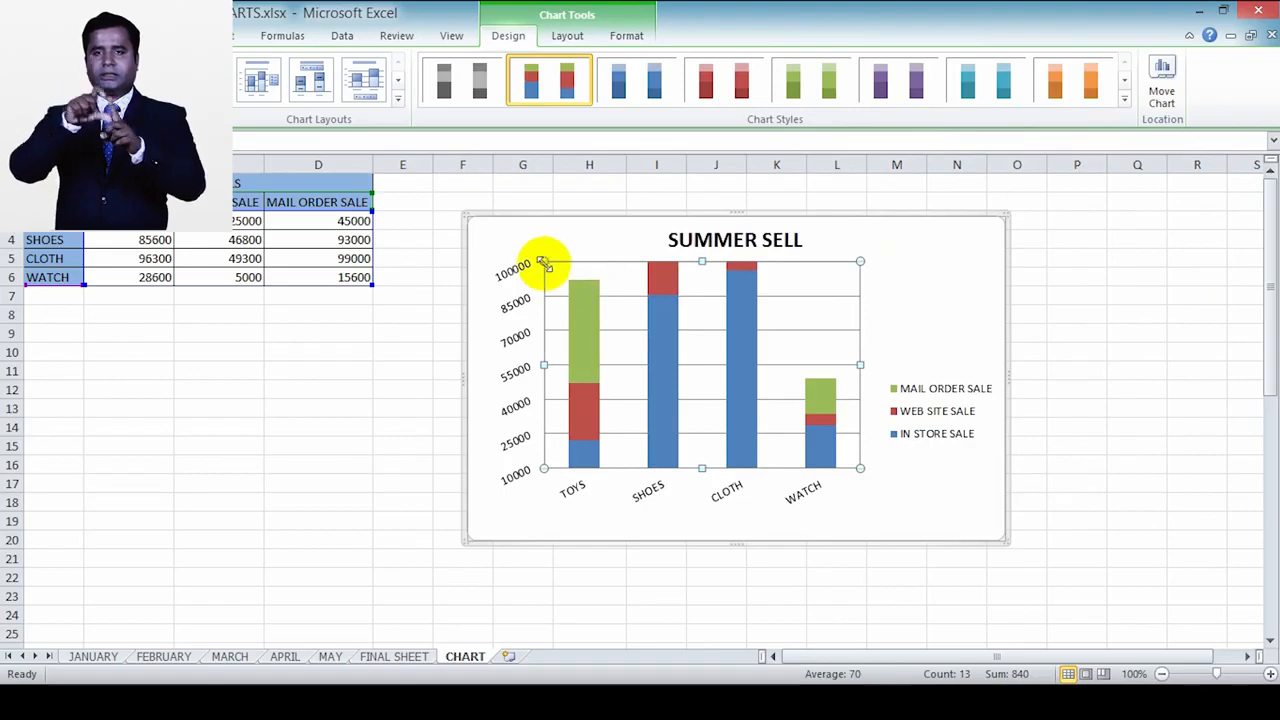
pyautogui.moveTo(549, 266); pyautogui.dragTo(564, 294)
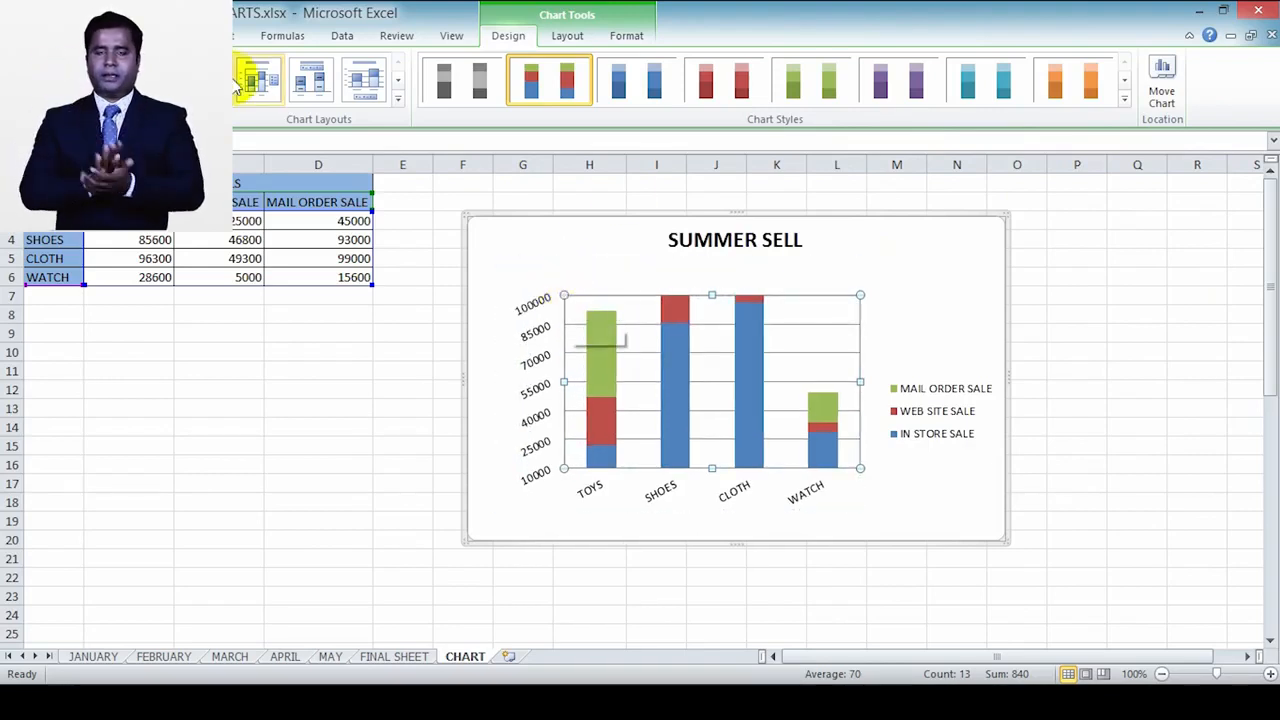
pyautogui.click(310, 84)
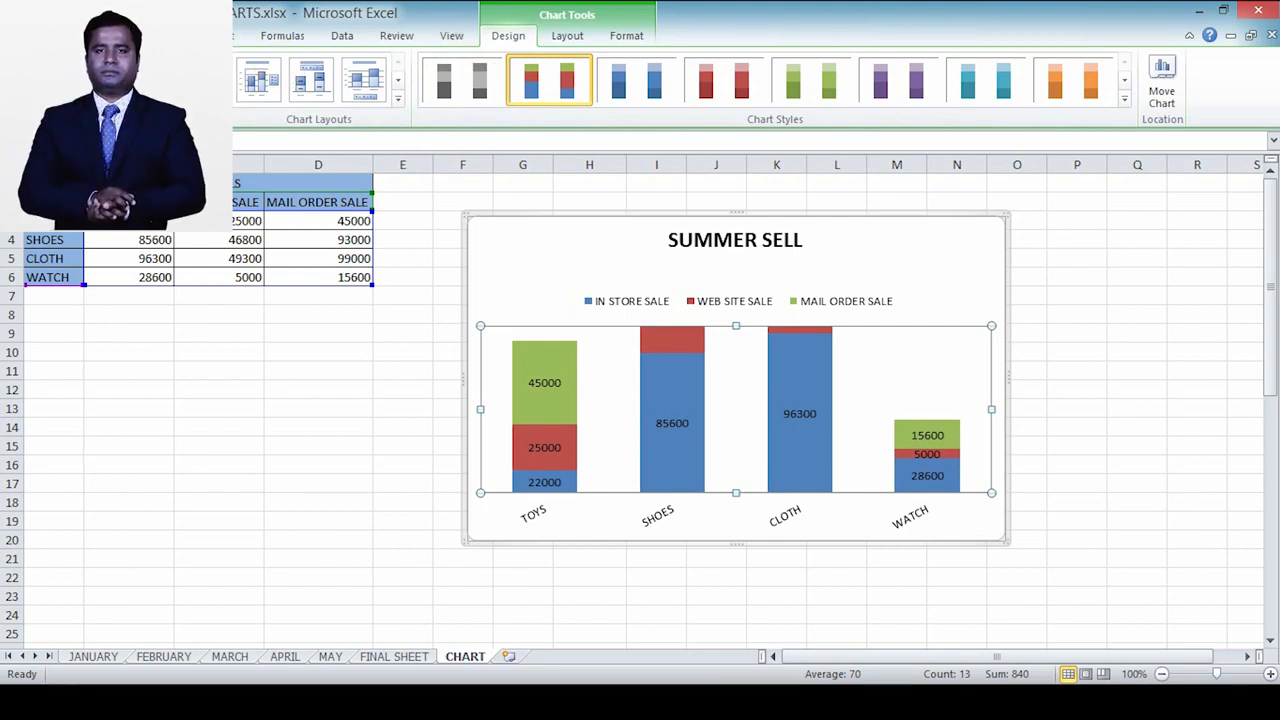
# Step: Change the chart to 3-D clustered columns and replace that type with stacked cylinders
pyautogui.click(150, 35)
pyautogui.click(397, 80)
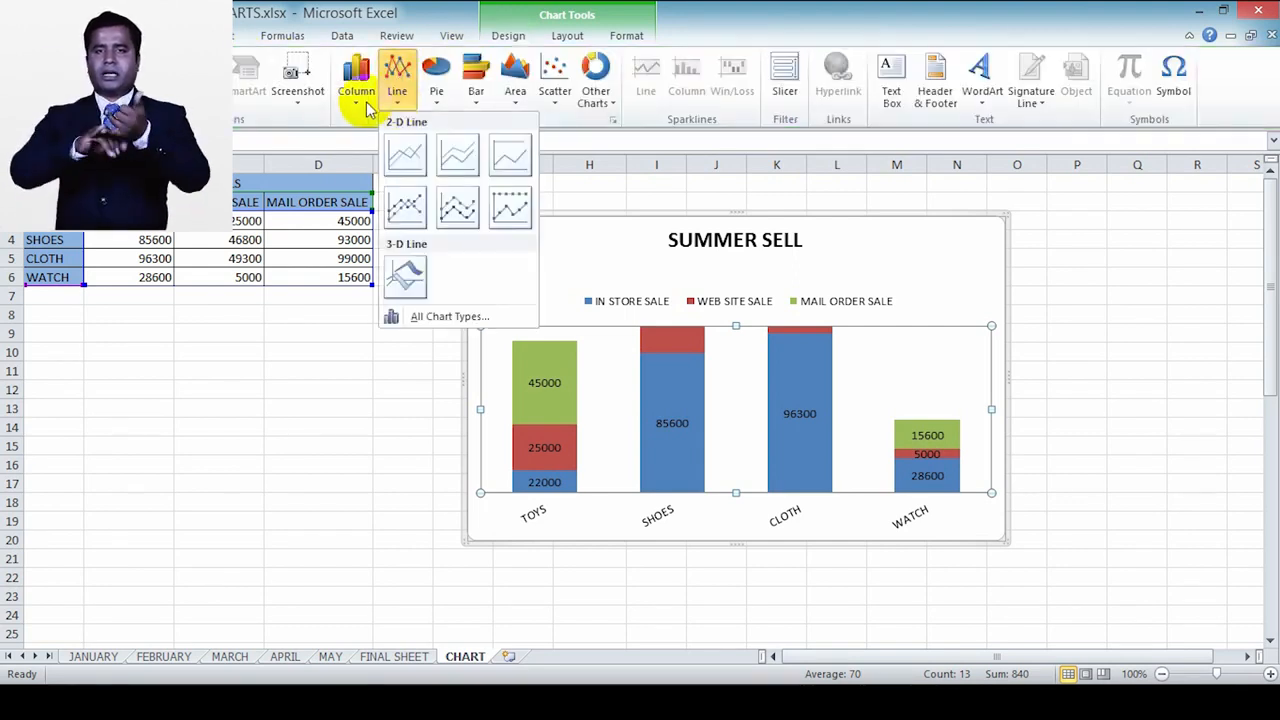
pyautogui.click(357, 98)
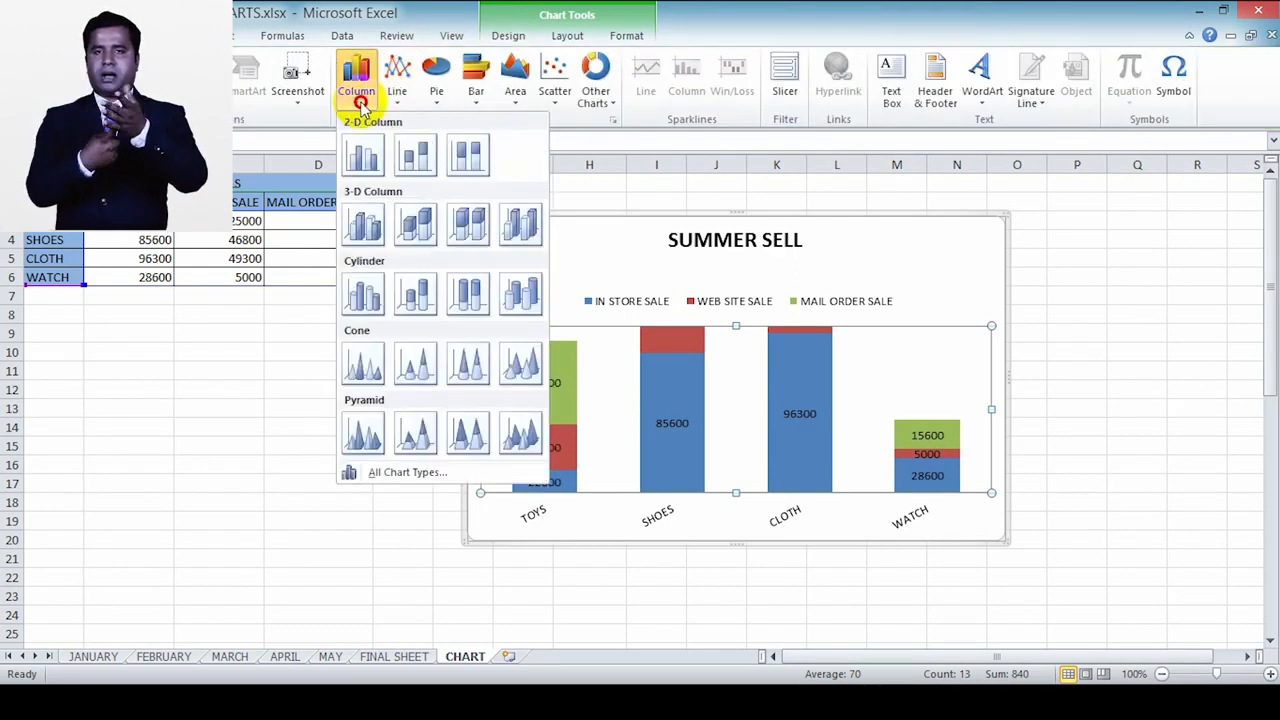
pyautogui.click(366, 224)
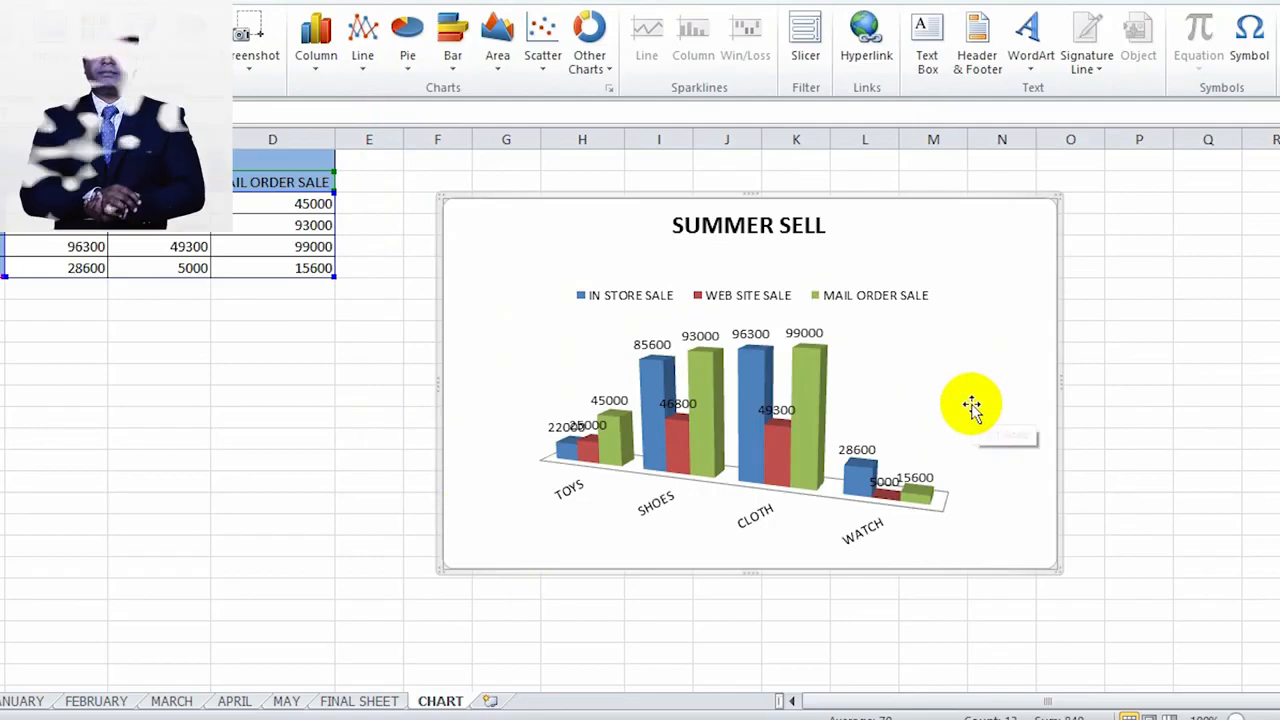
pyautogui.click(335, 70)
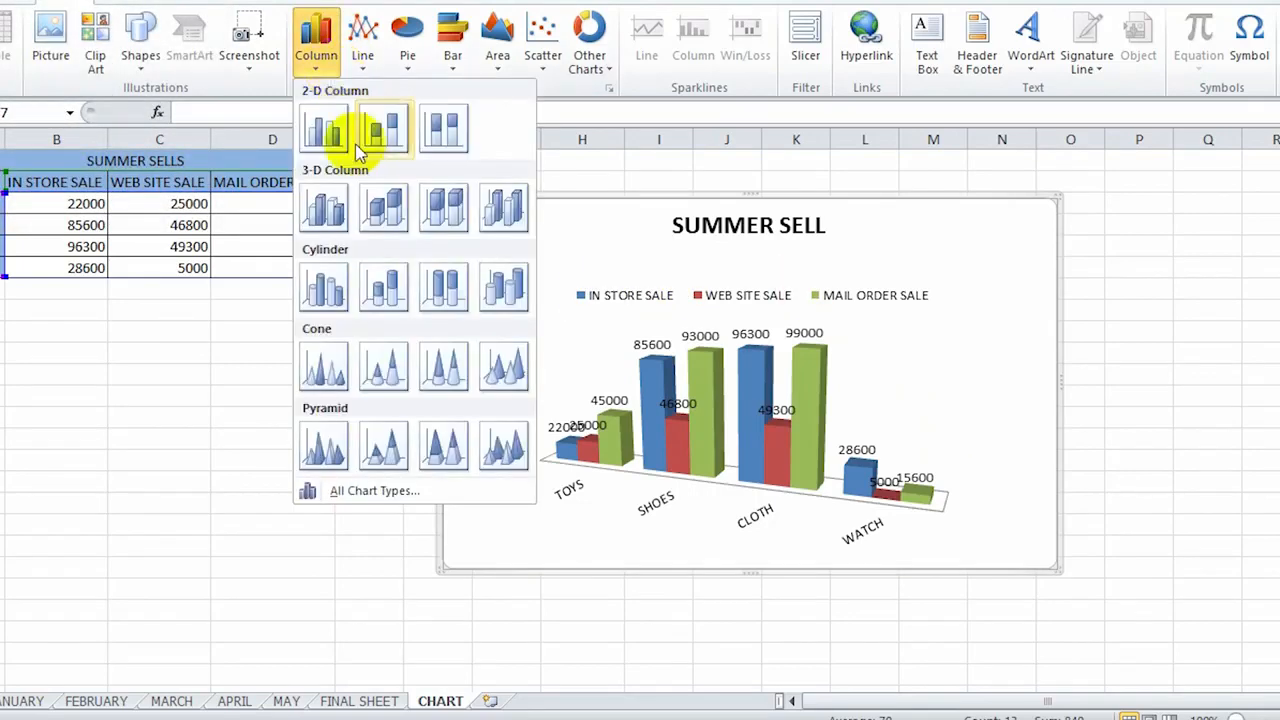
pyautogui.click(383, 296)
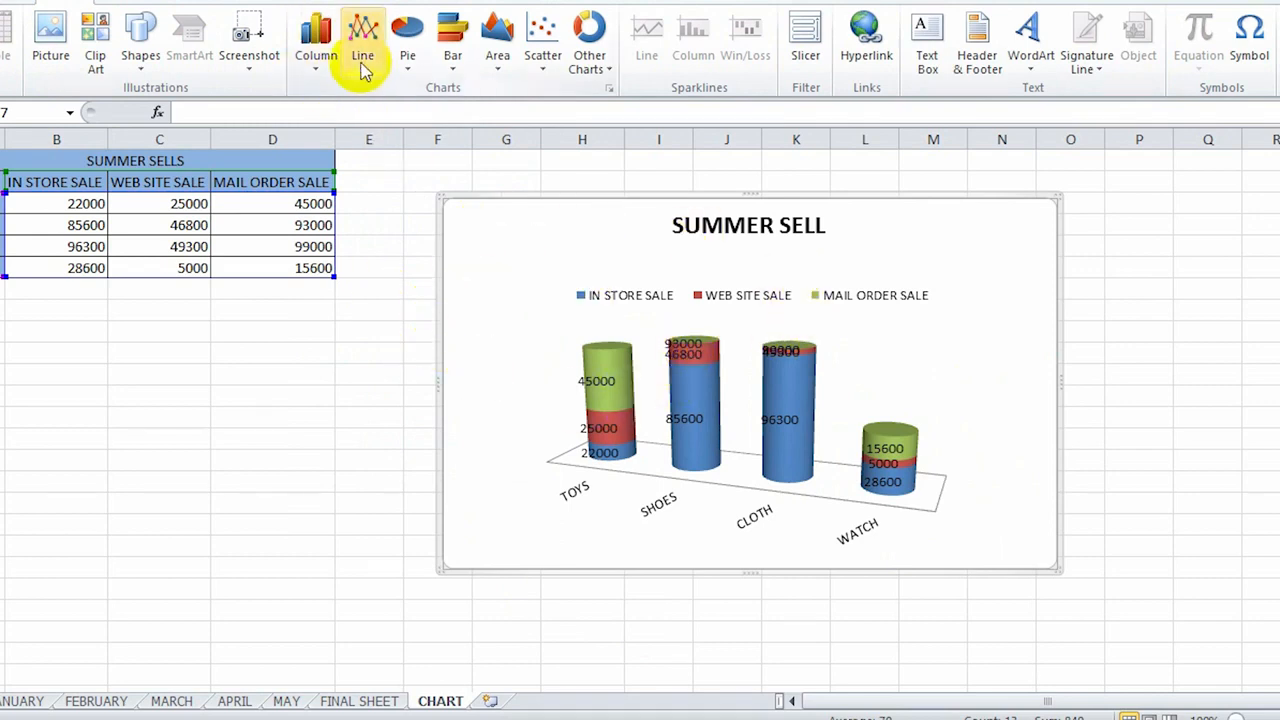
# Step: Try the layouts with the legend below and above the cylinders, and settle on the one with the legend beside the plot
pyautogui.click(505, 5)
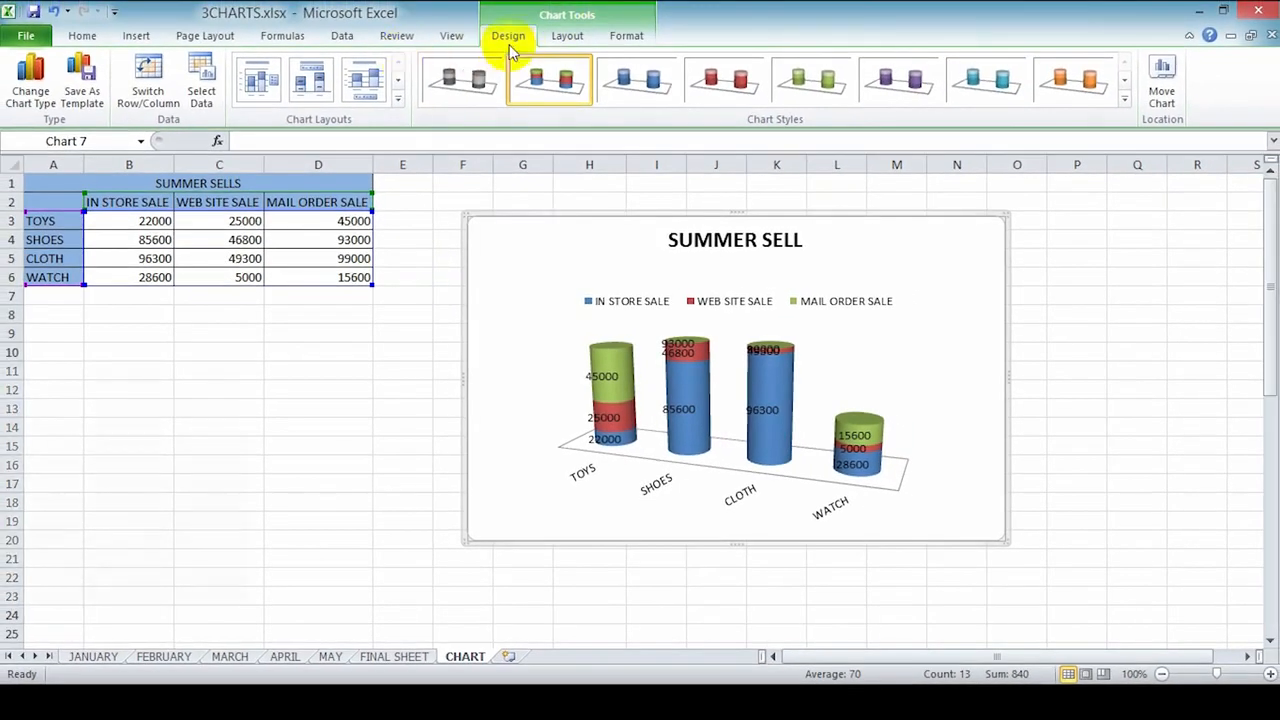
pyautogui.click(368, 88)
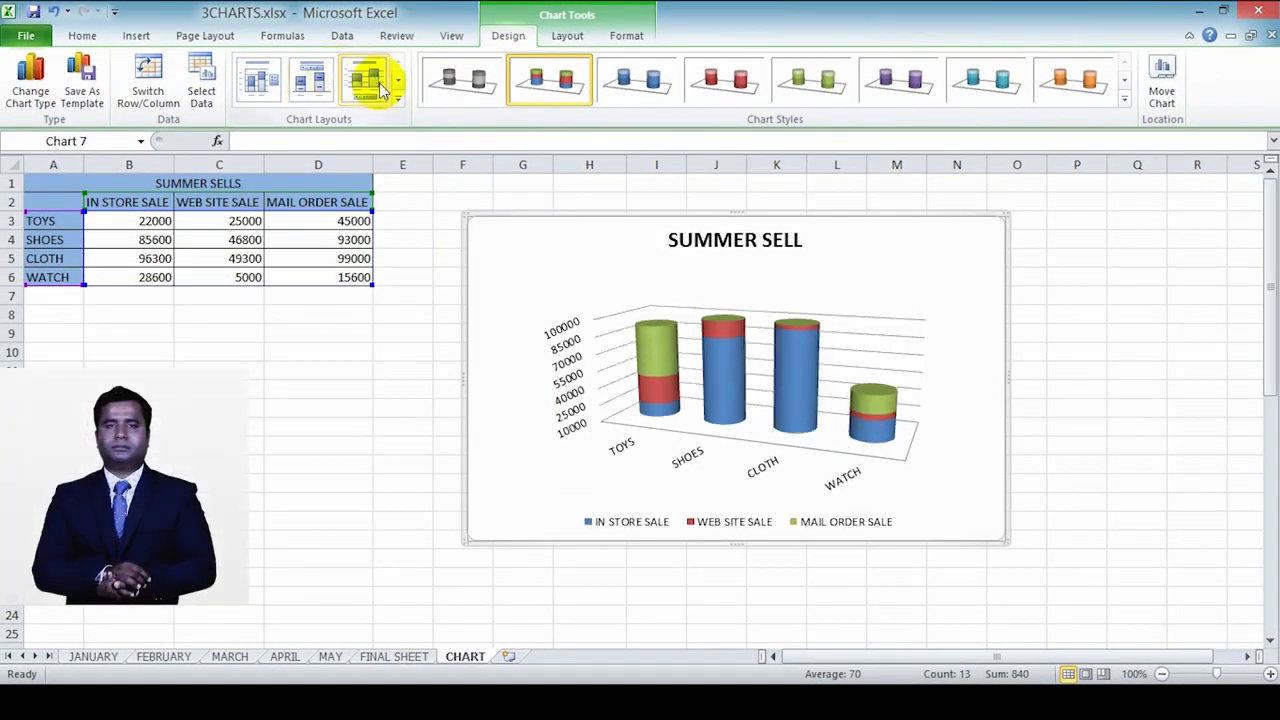
pyautogui.click(320, 95)
pyautogui.click(266, 84)
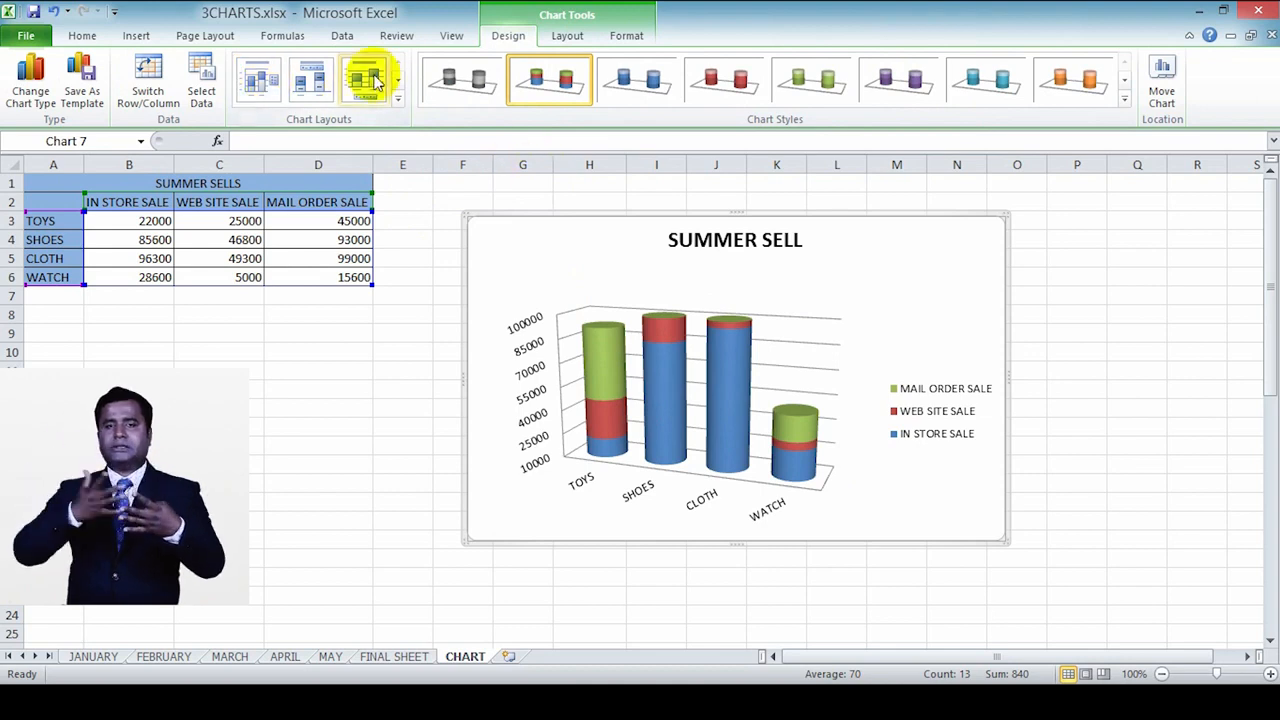
pyautogui.click(397, 97)
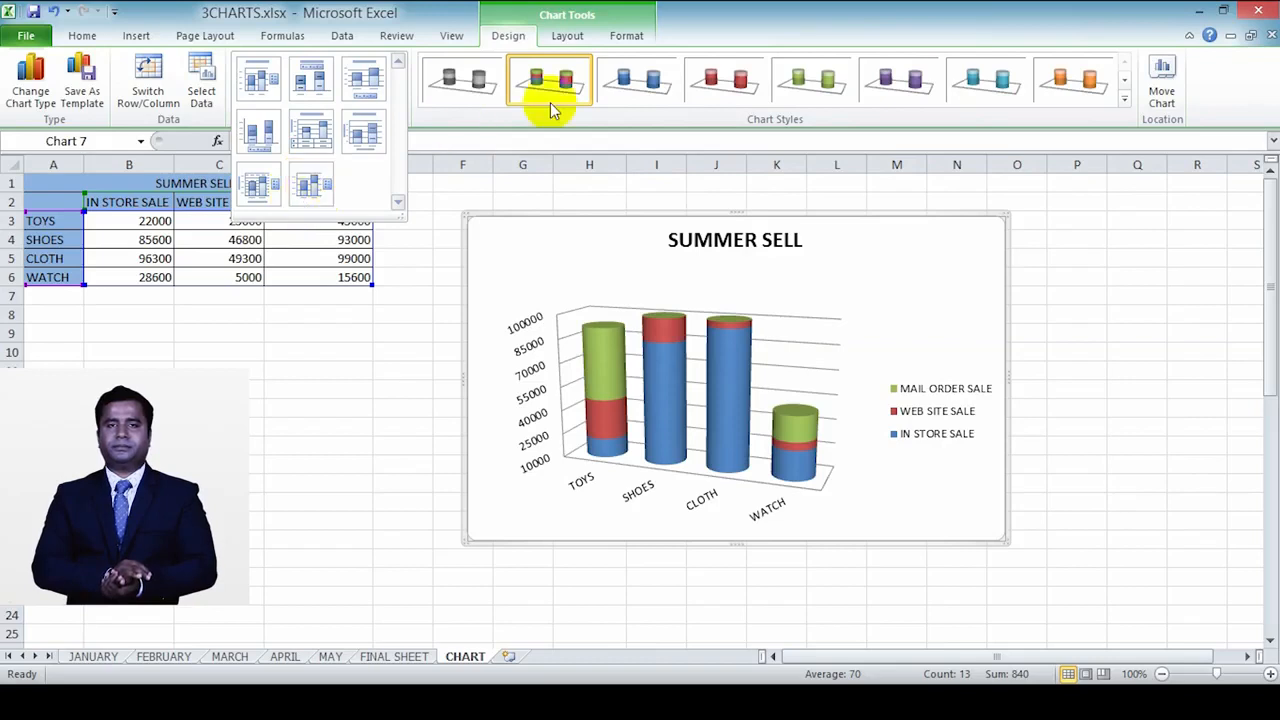
# Step: Try the blue and red chart styles on the cylinders and apply the green one
pyautogui.click(650, 82)
pyautogui.click(745, 82)
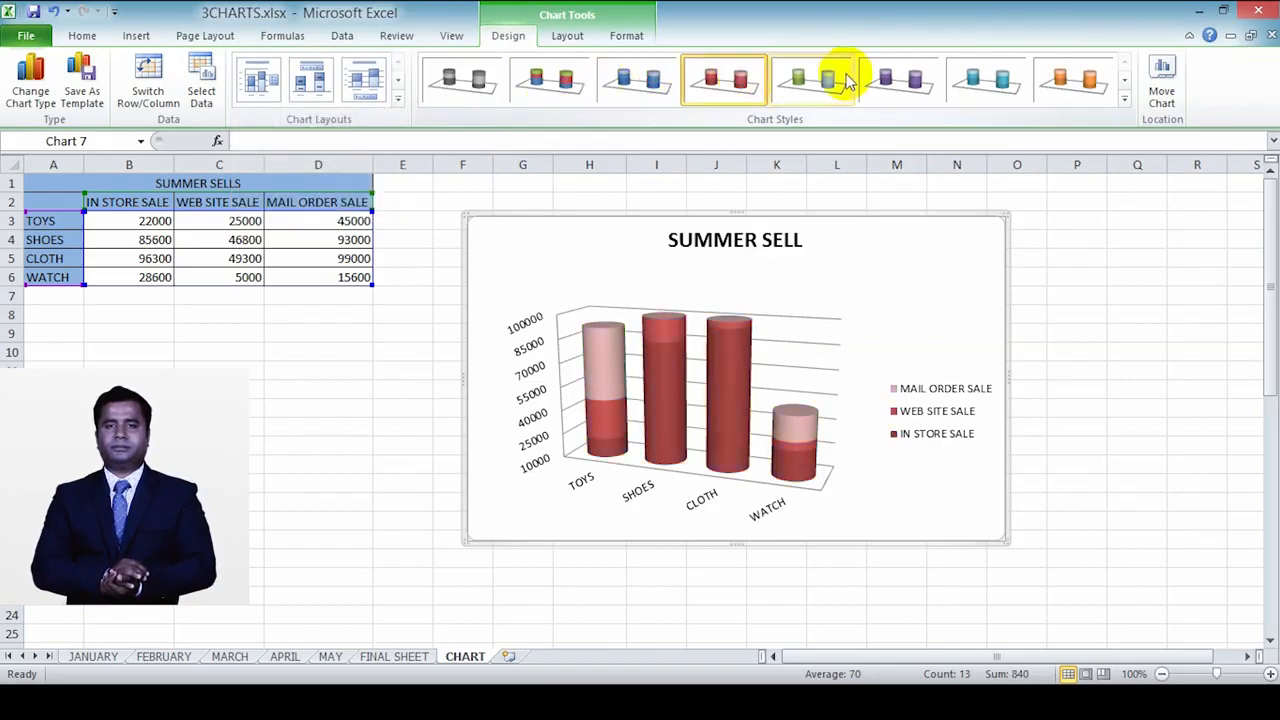
pyautogui.click(848, 82)
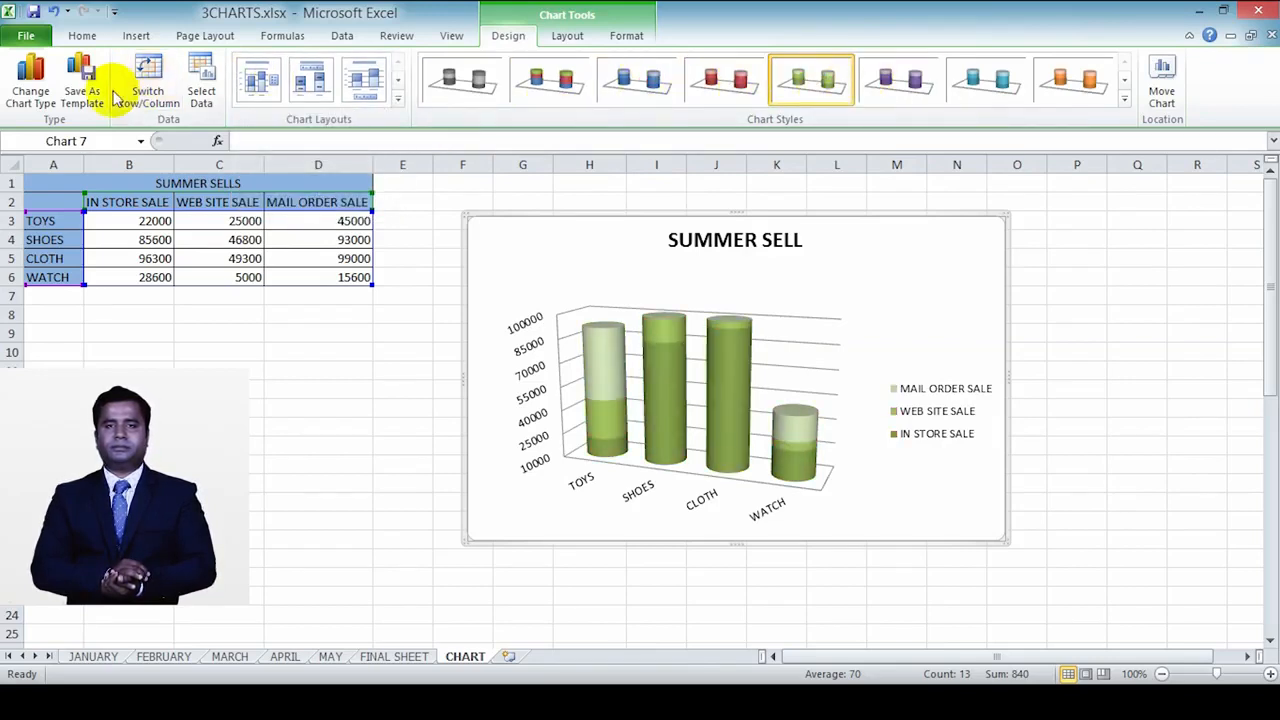
# Step: Change the cylinder chart to a basic 2-D pie chart
pyautogui.click(137, 36)
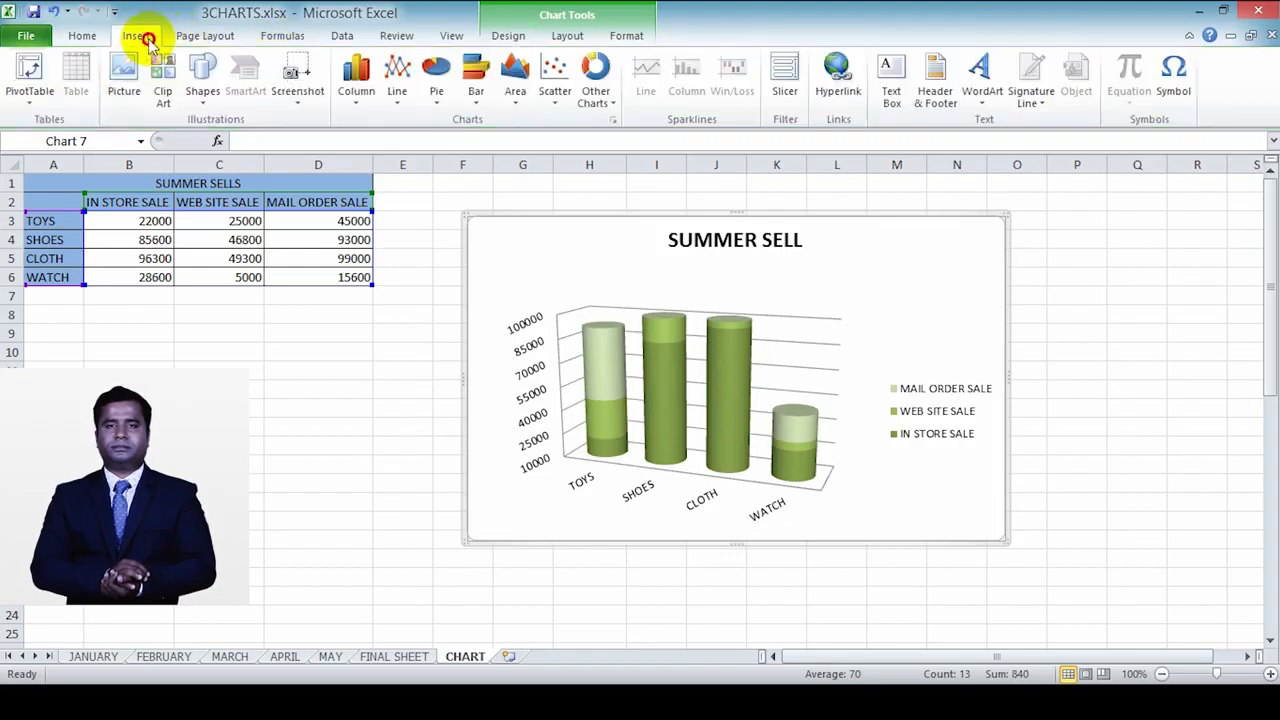
pyautogui.click(432, 102)
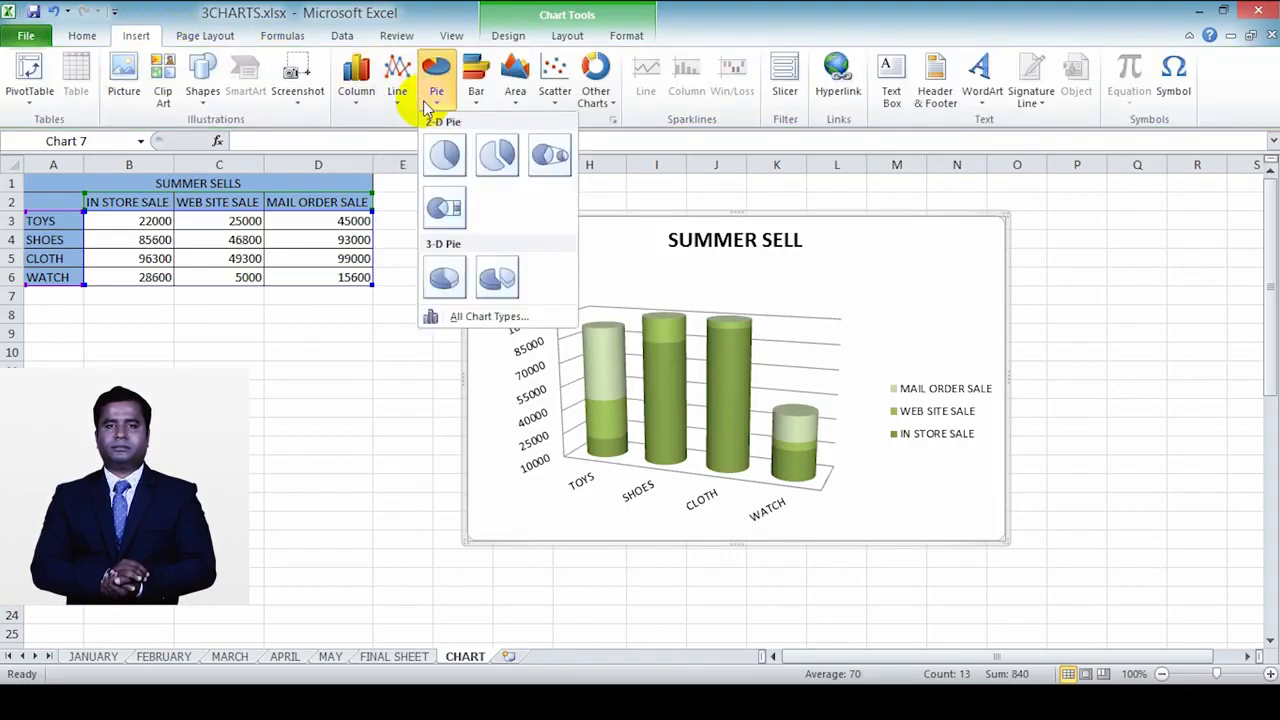
pyautogui.click(444, 154)
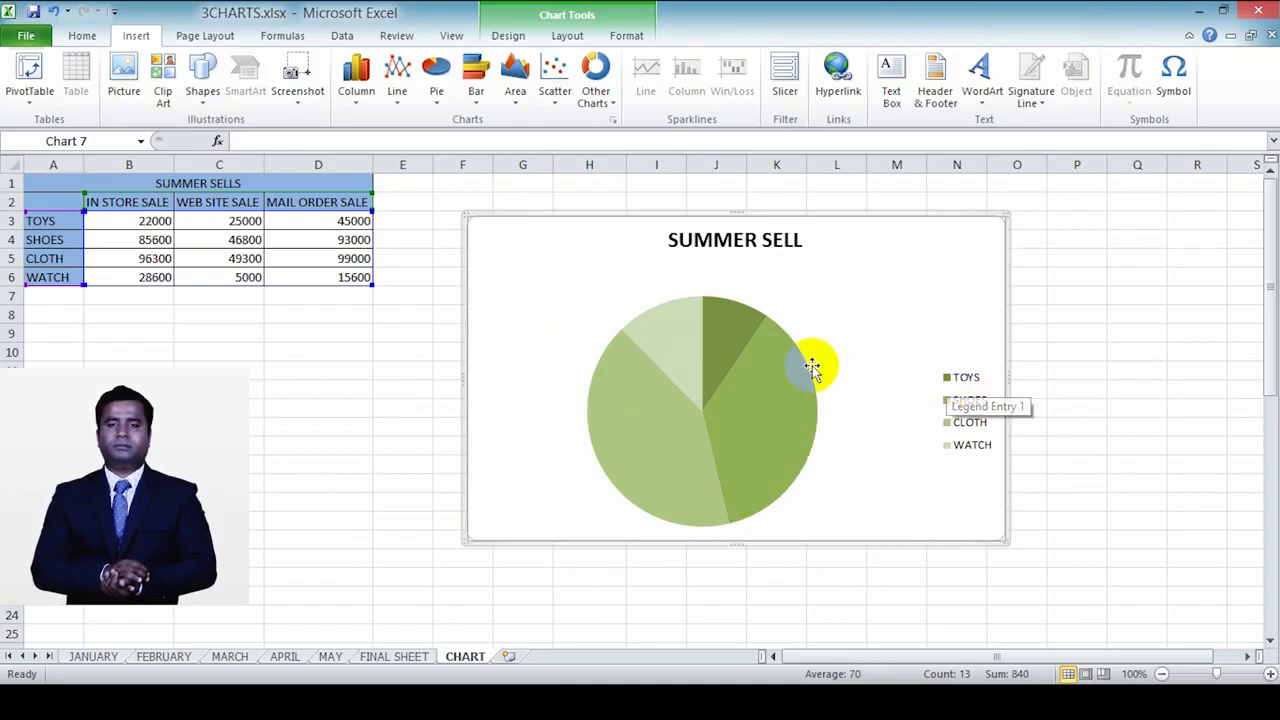
# Step: Try to convert the pie chart to 2-D clustered bars with the pie series selected
pyautogui.click(740, 332)
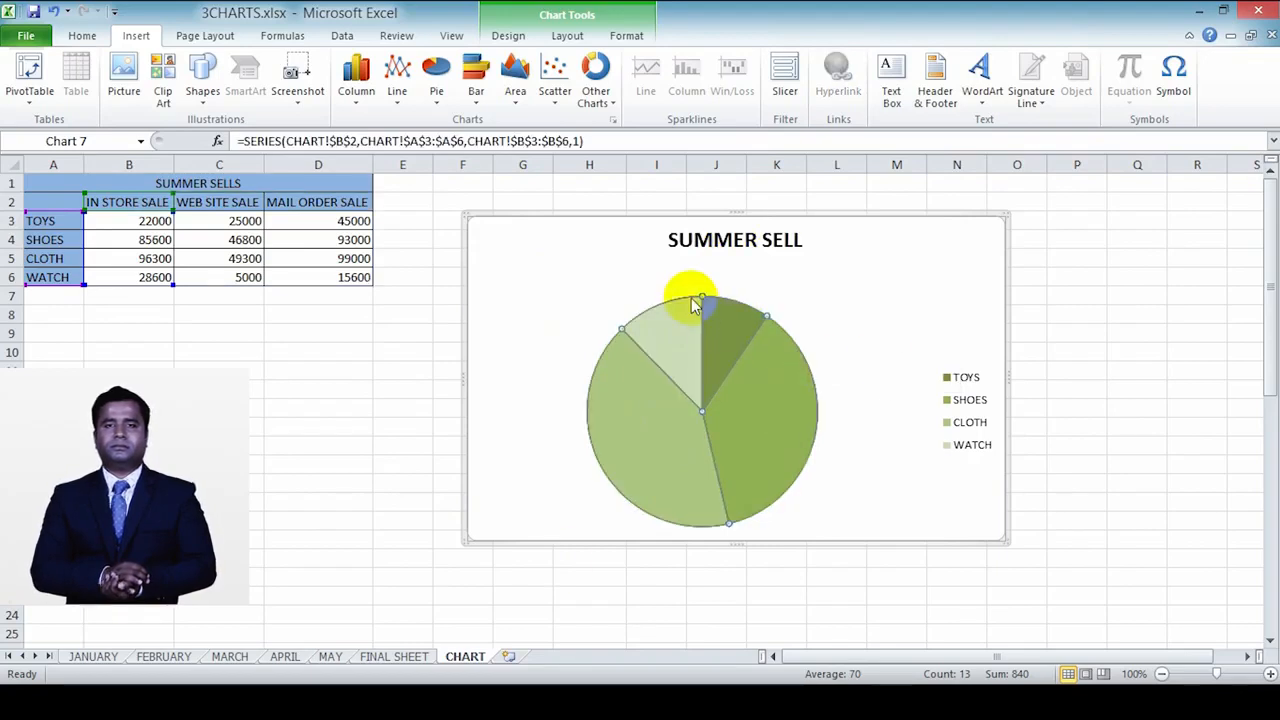
pyautogui.click(478, 80)
pyautogui.click(478, 150)
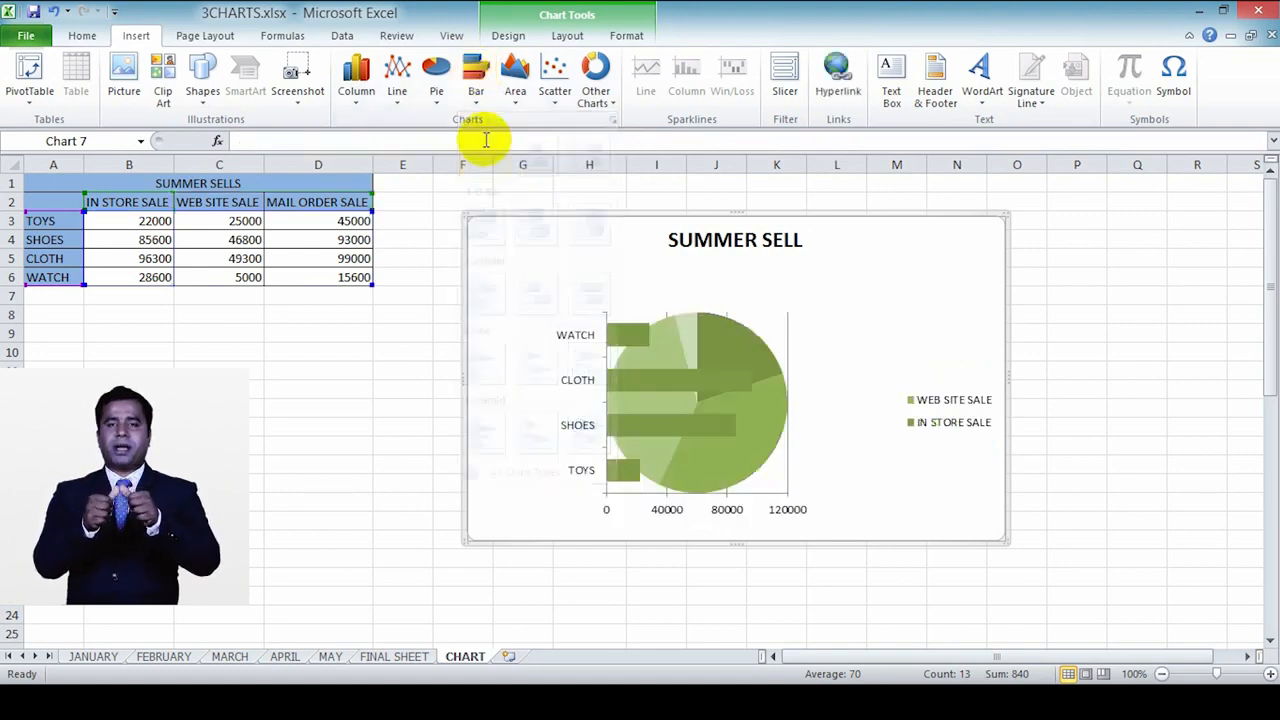
# Step: Delete the WEB SITE SALE pie series and remove the whole SUMMER SELL chart from the sheet
pyautogui.click(757, 340)
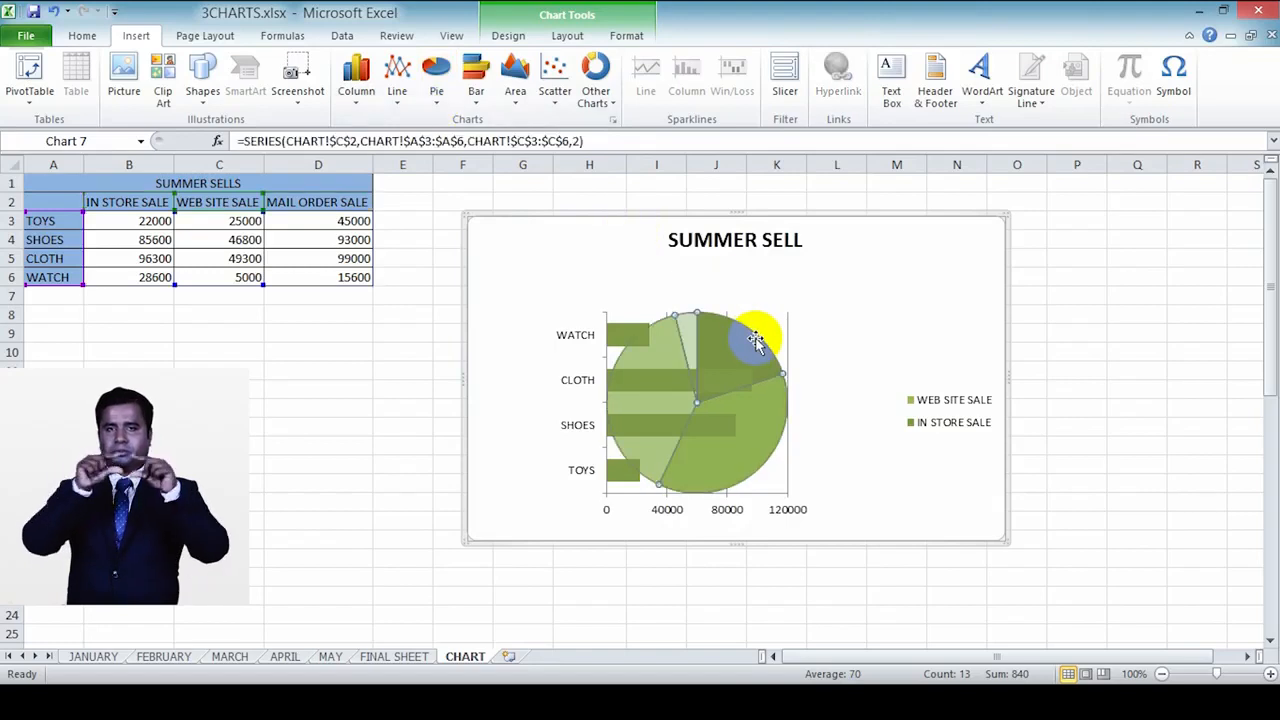
pyautogui.press('Delete')
pyautogui.press('Delete')
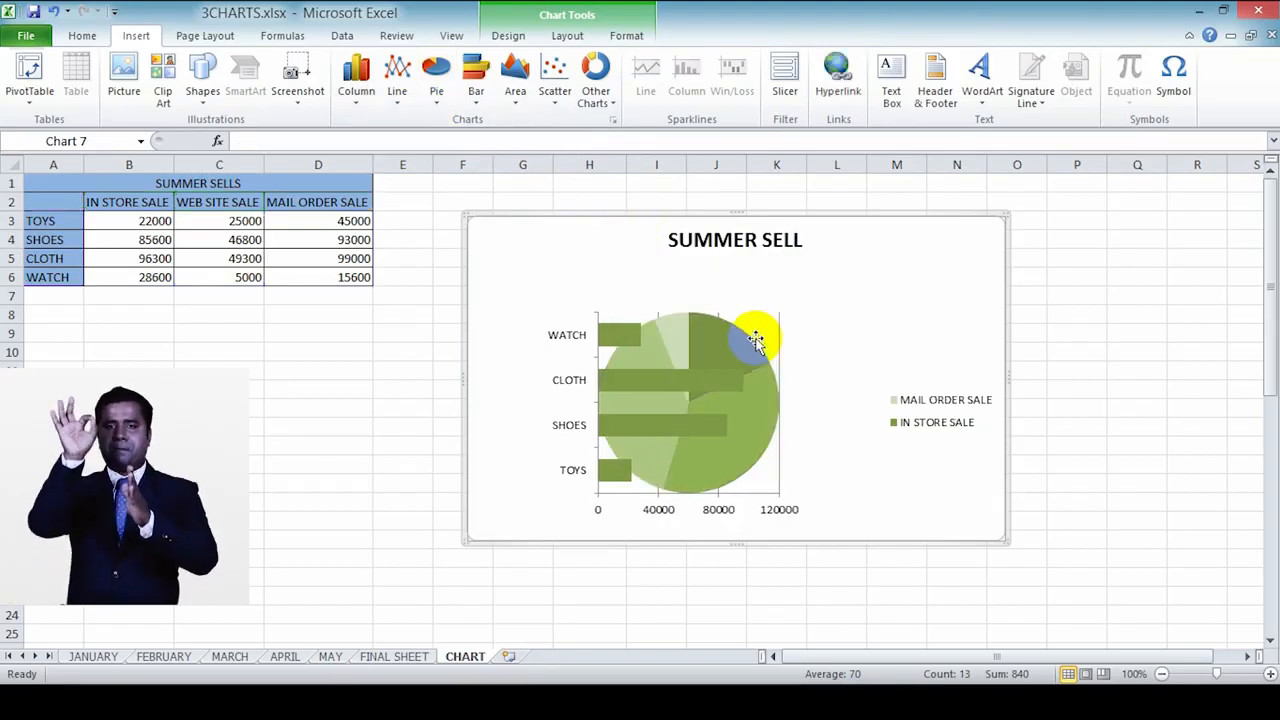
pyautogui.click(533, 296)
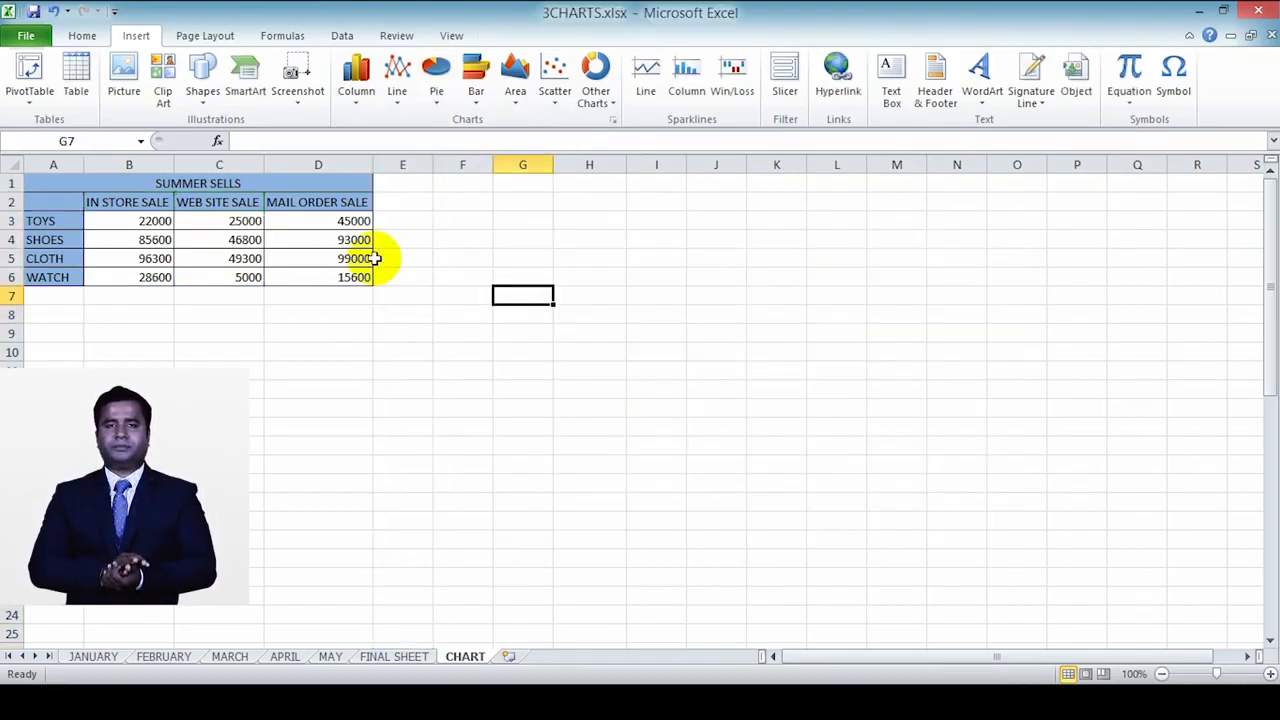
# Step: Insert a 2-D clustered bar chart from the sales data in A2:D6
pyautogui.moveTo(72, 206); pyautogui.dragTo(349, 277)
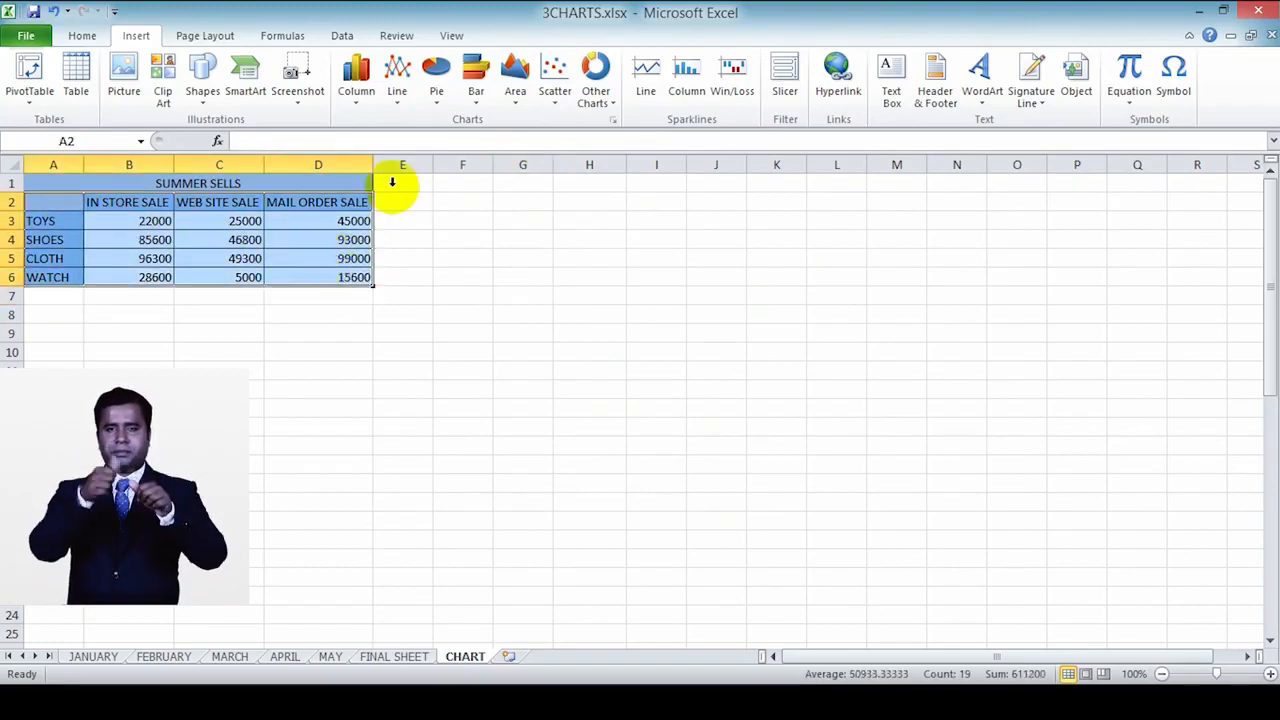
pyautogui.click(476, 80)
pyautogui.click(481, 155)
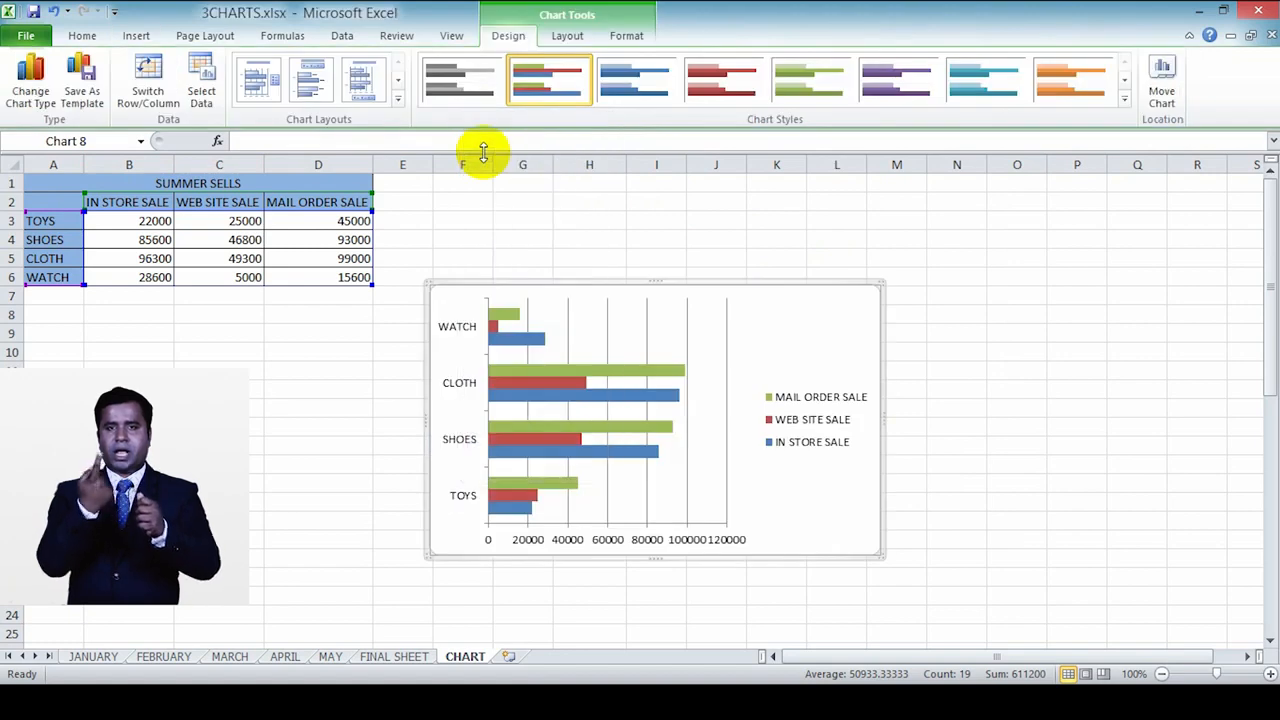
# Step: Move the clustered bar chart up beside the sales table and slightly widen its plot area
pyautogui.moveTo(793, 285); pyautogui.dragTo(785, 208)
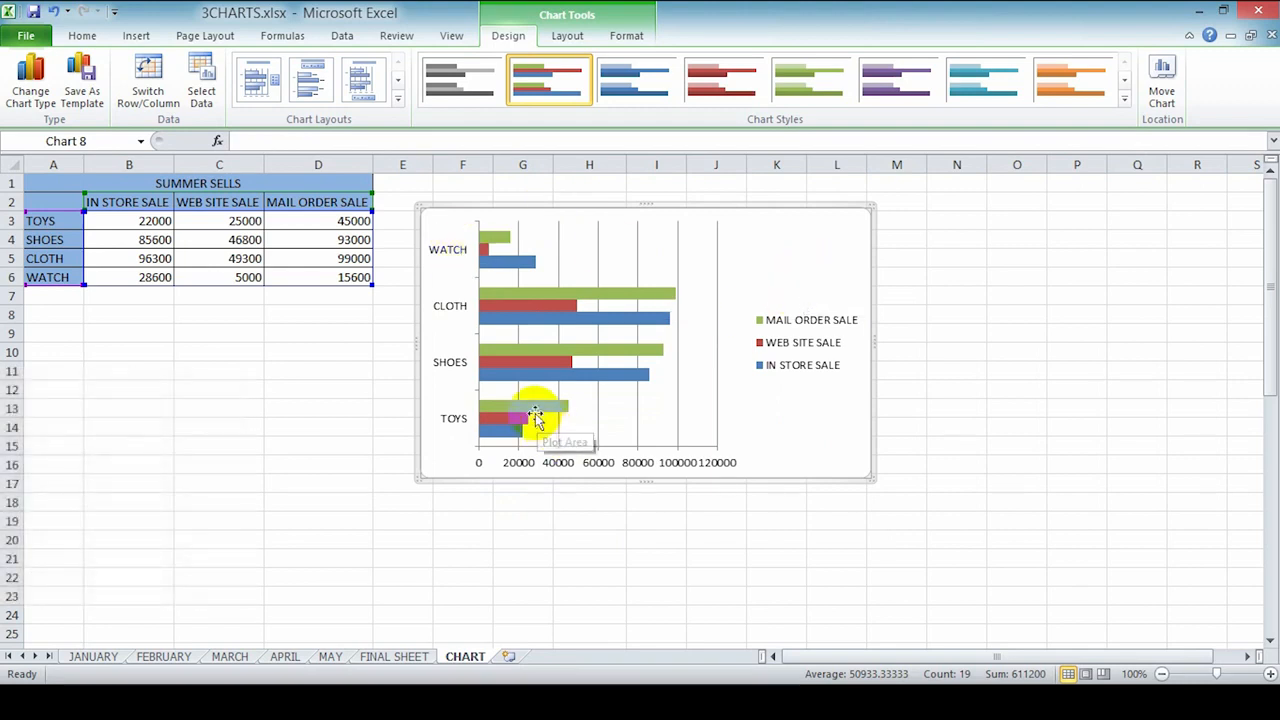
pyautogui.click(694, 406)
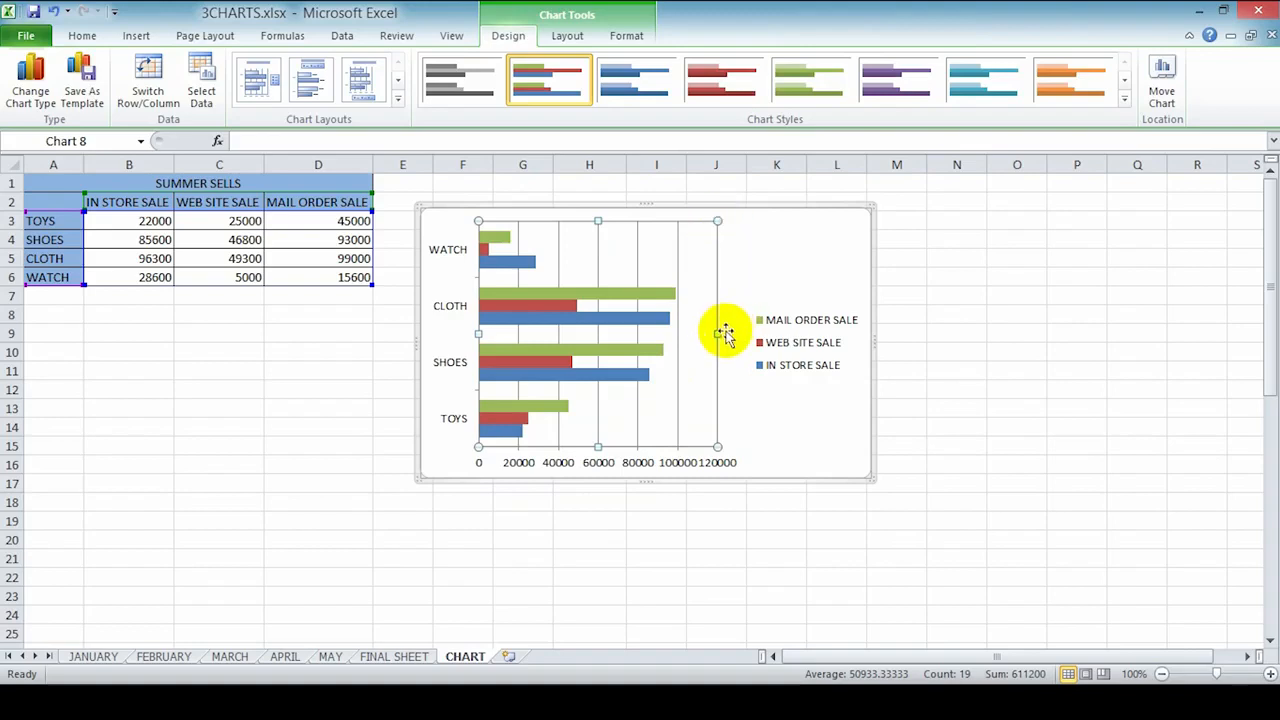
pyautogui.moveTo(720, 337); pyautogui.dragTo(722, 337)
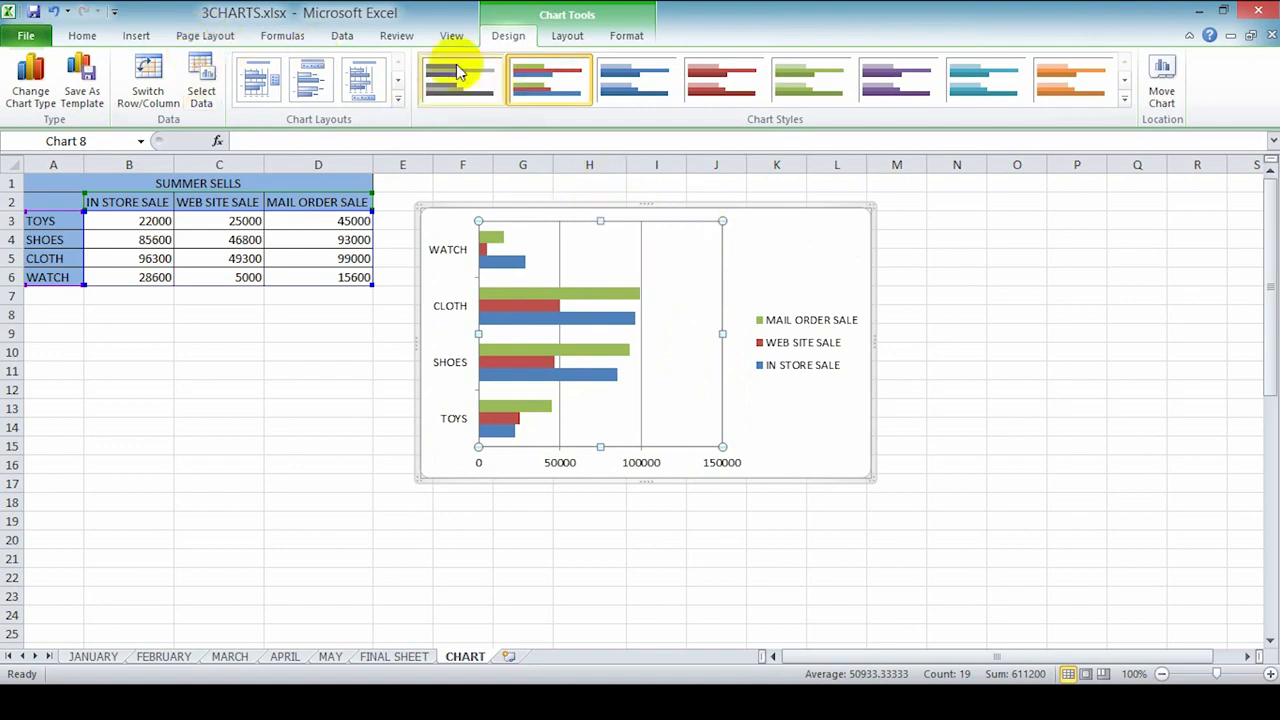
# Step: Change the bar chart to a 2-D area chart, switching it to the 100% stacked area type
pyautogui.click(136, 38)
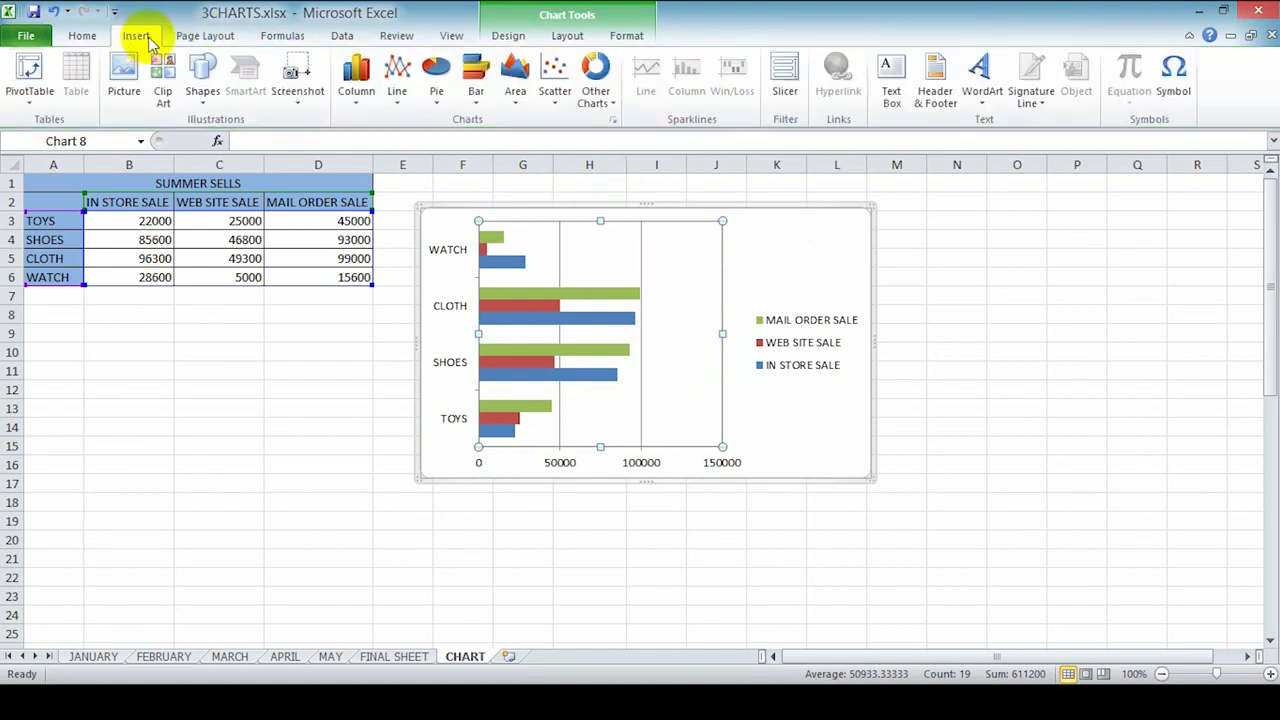
pyautogui.click(518, 88)
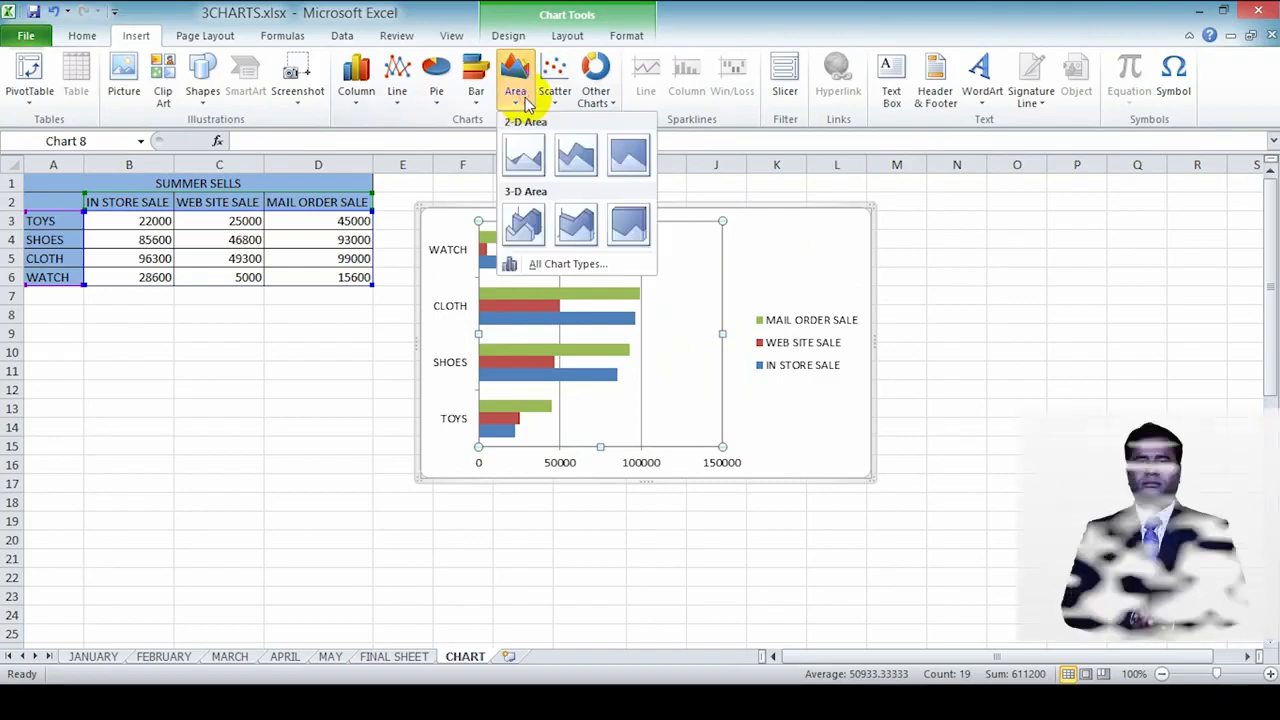
pyautogui.click(527, 153)
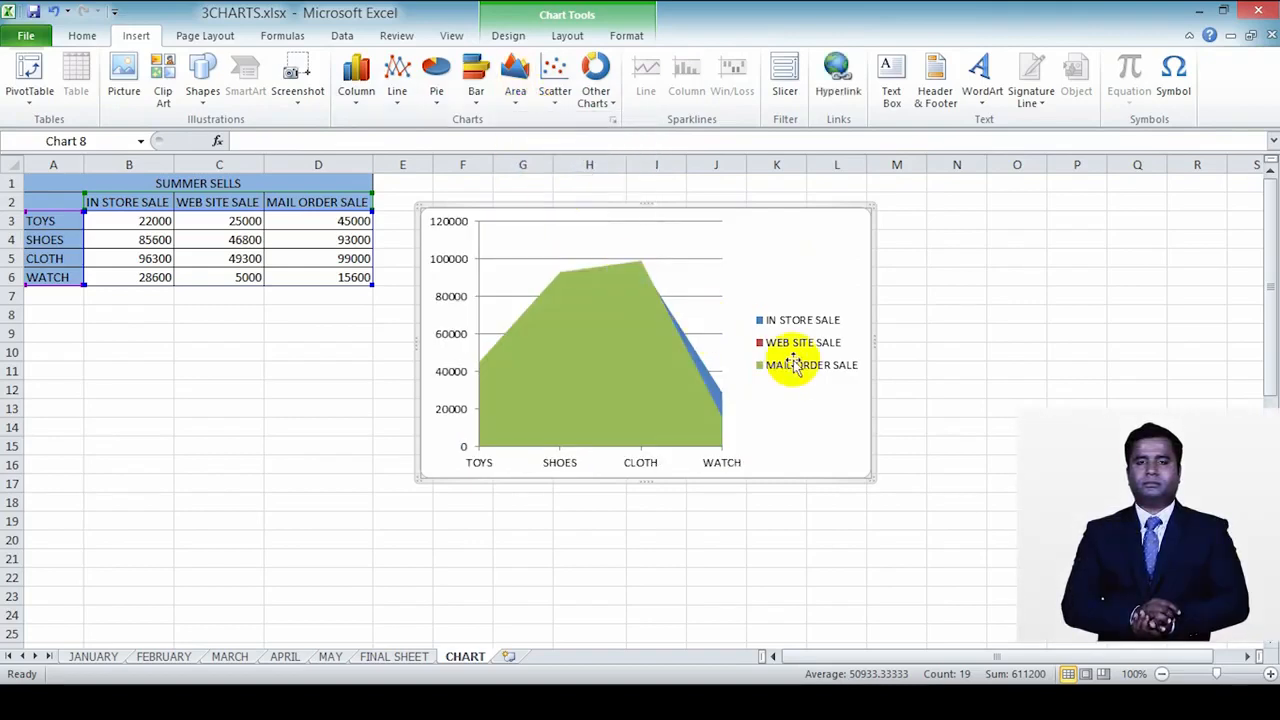
pyautogui.click(515, 88)
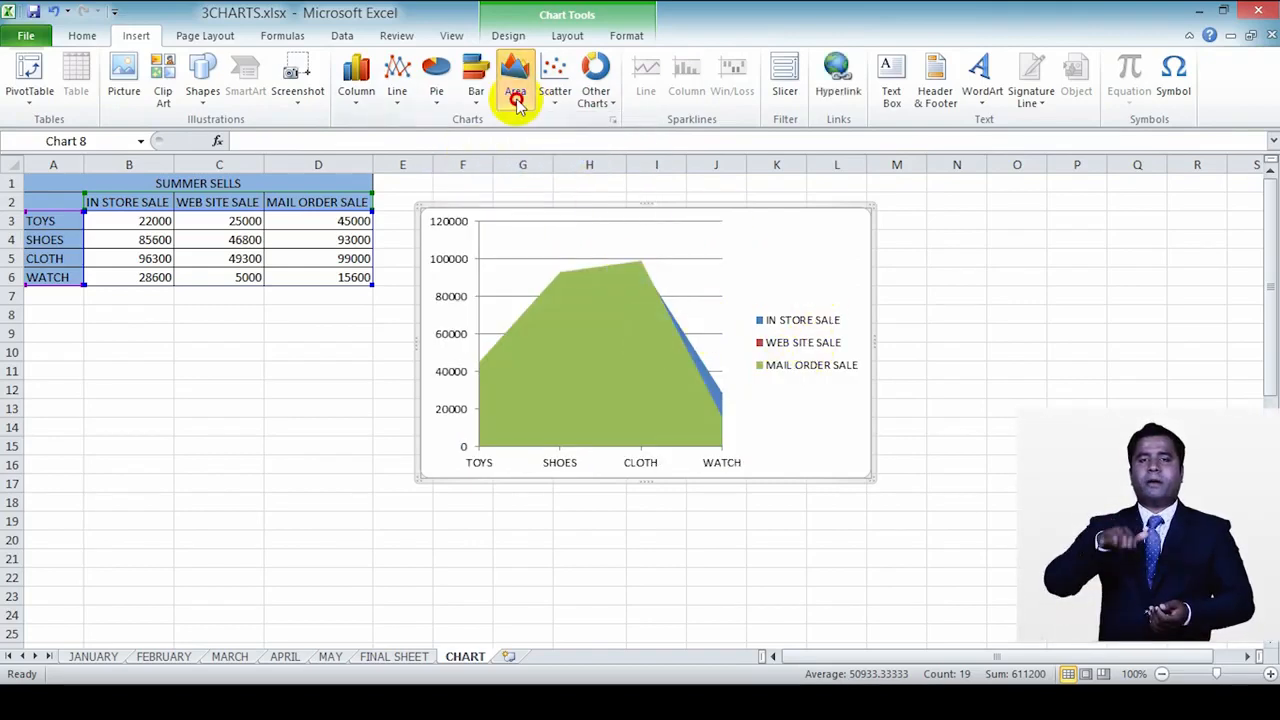
pyautogui.click(622, 173)
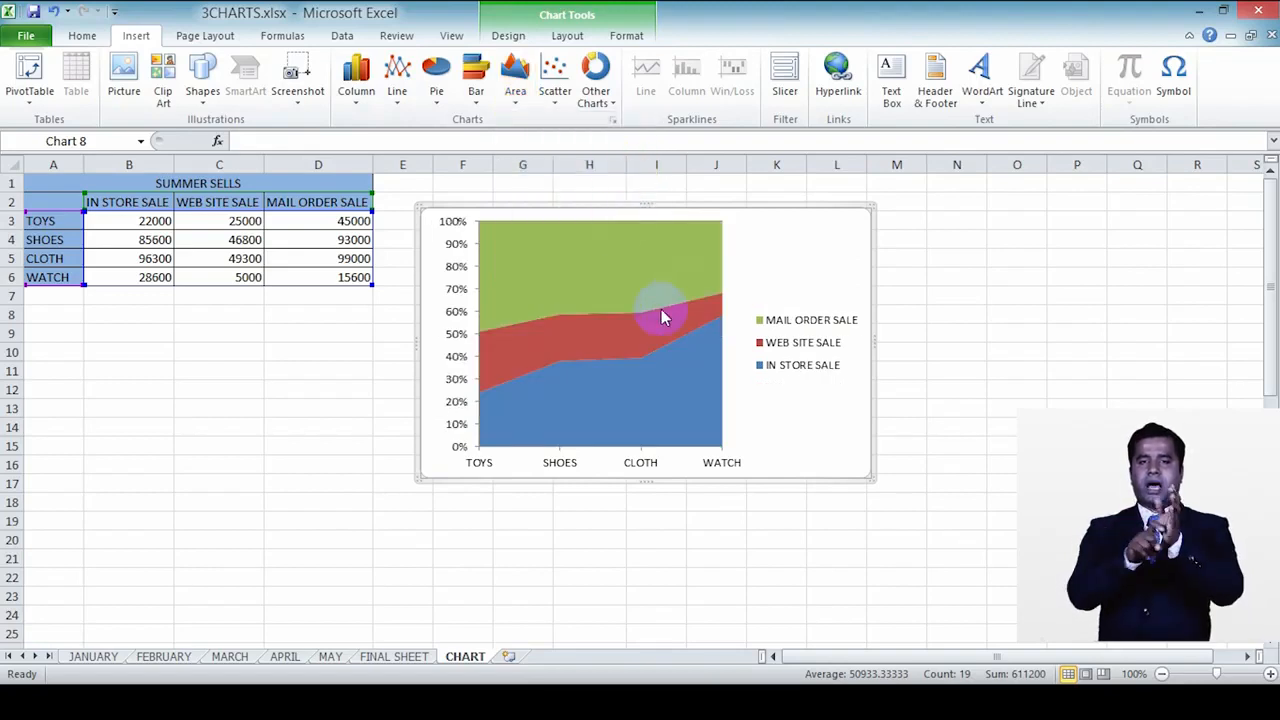
# Step: Change the chart to a basic 2-D pie and pull its CLOTH, WATCH, TOYS and SHOES slices apart
pyautogui.click(436, 88)
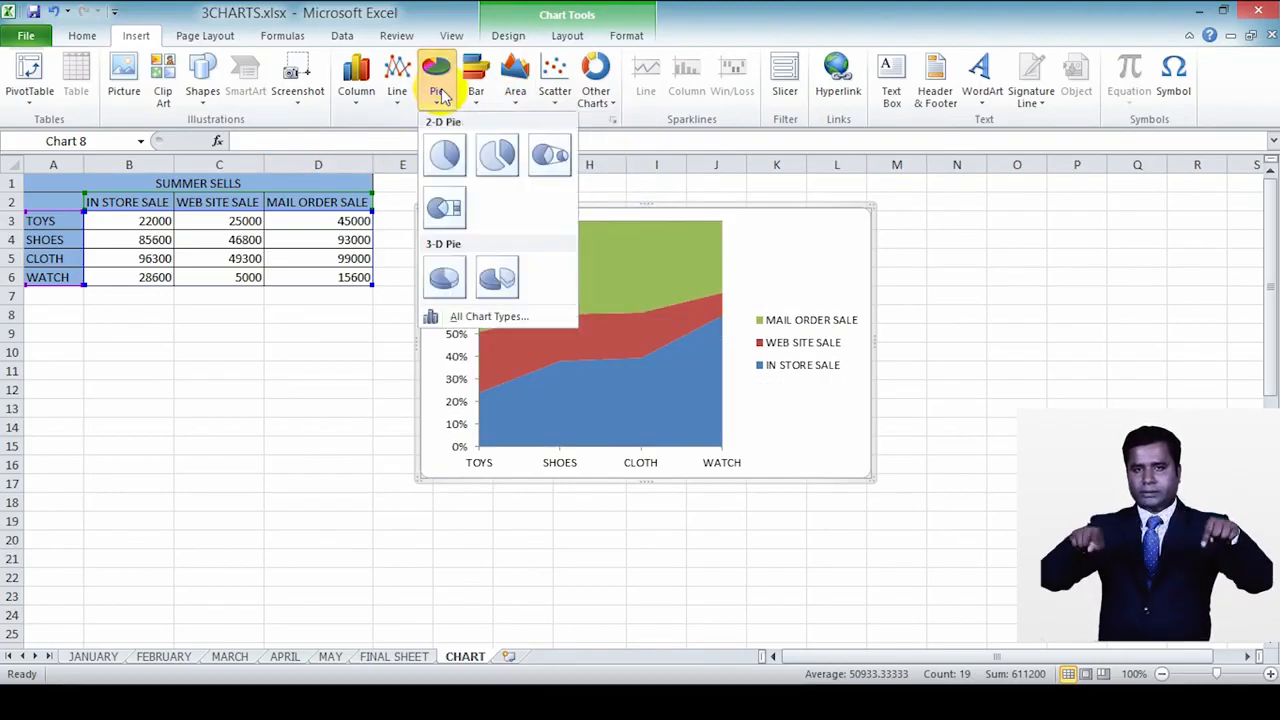
pyautogui.click(453, 166)
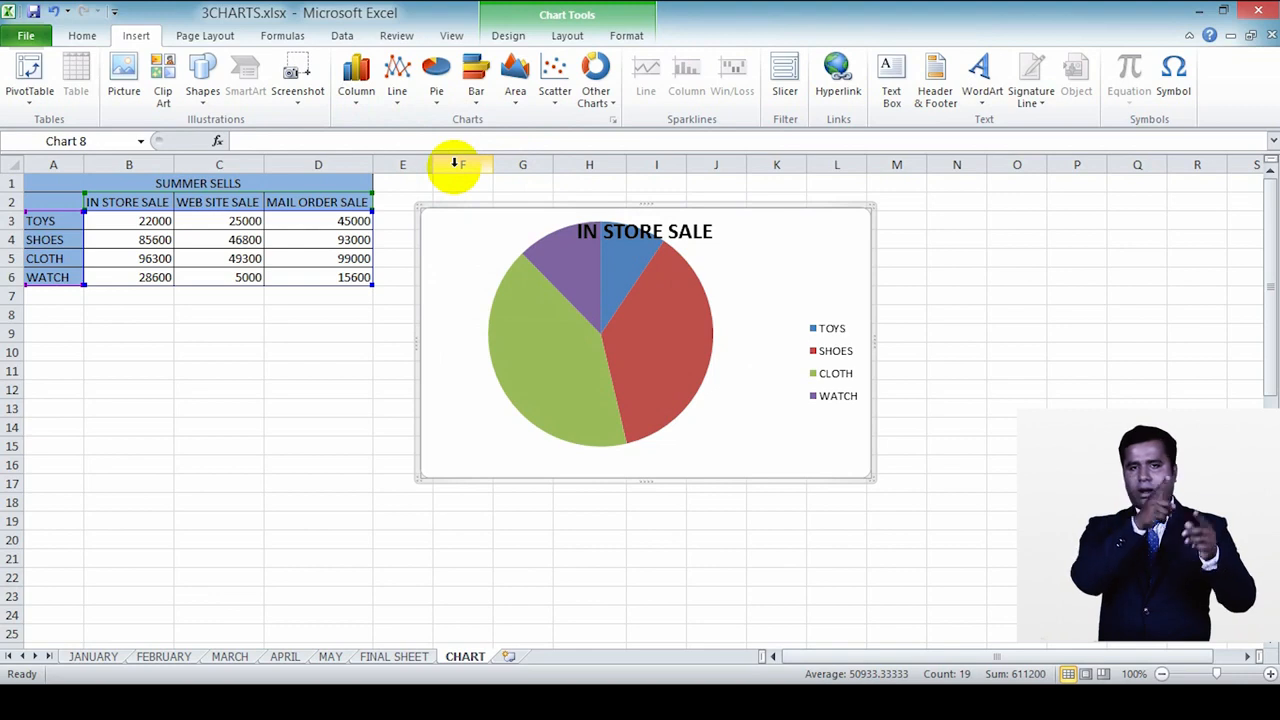
pyautogui.click(686, 284)
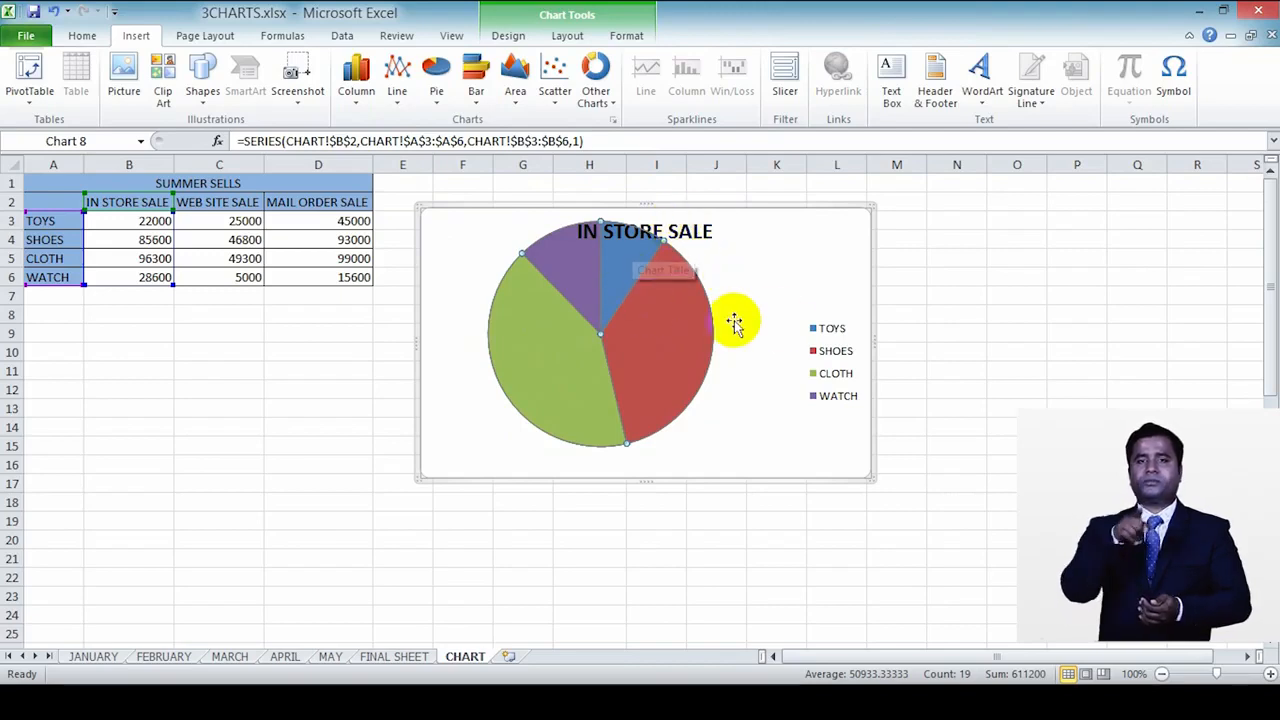
pyautogui.click(690, 318)
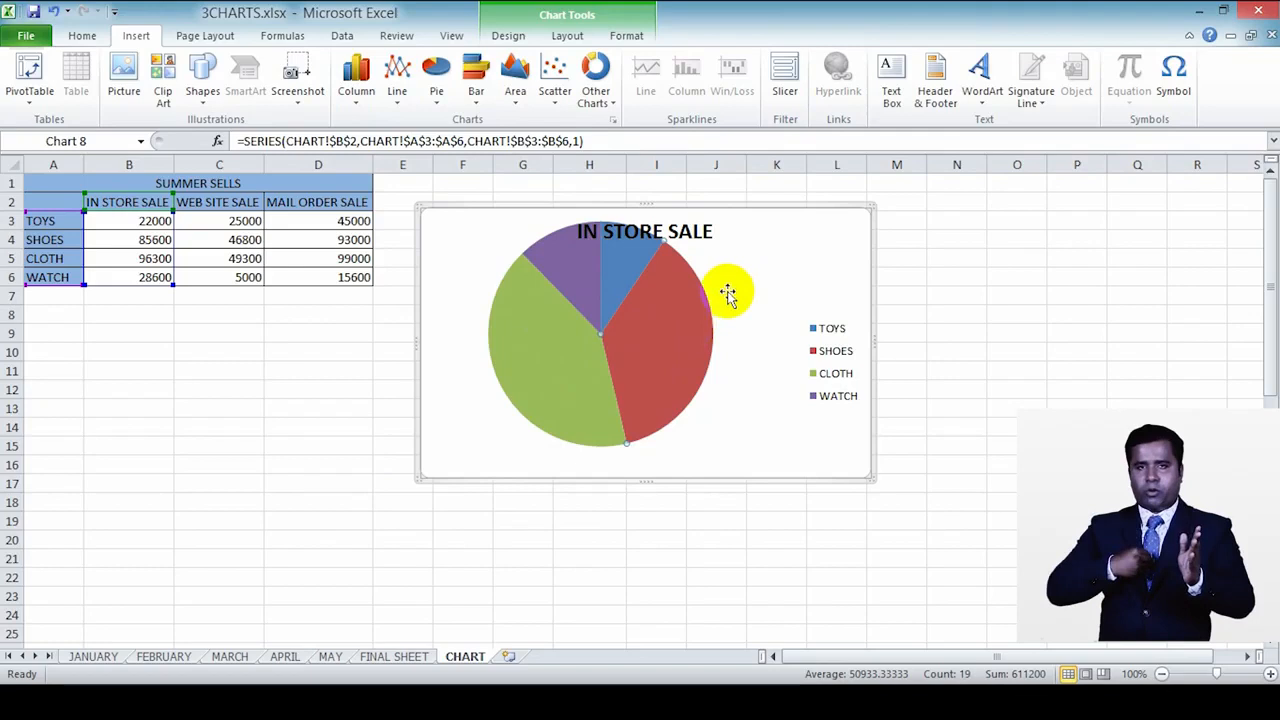
pyautogui.click(686, 286)
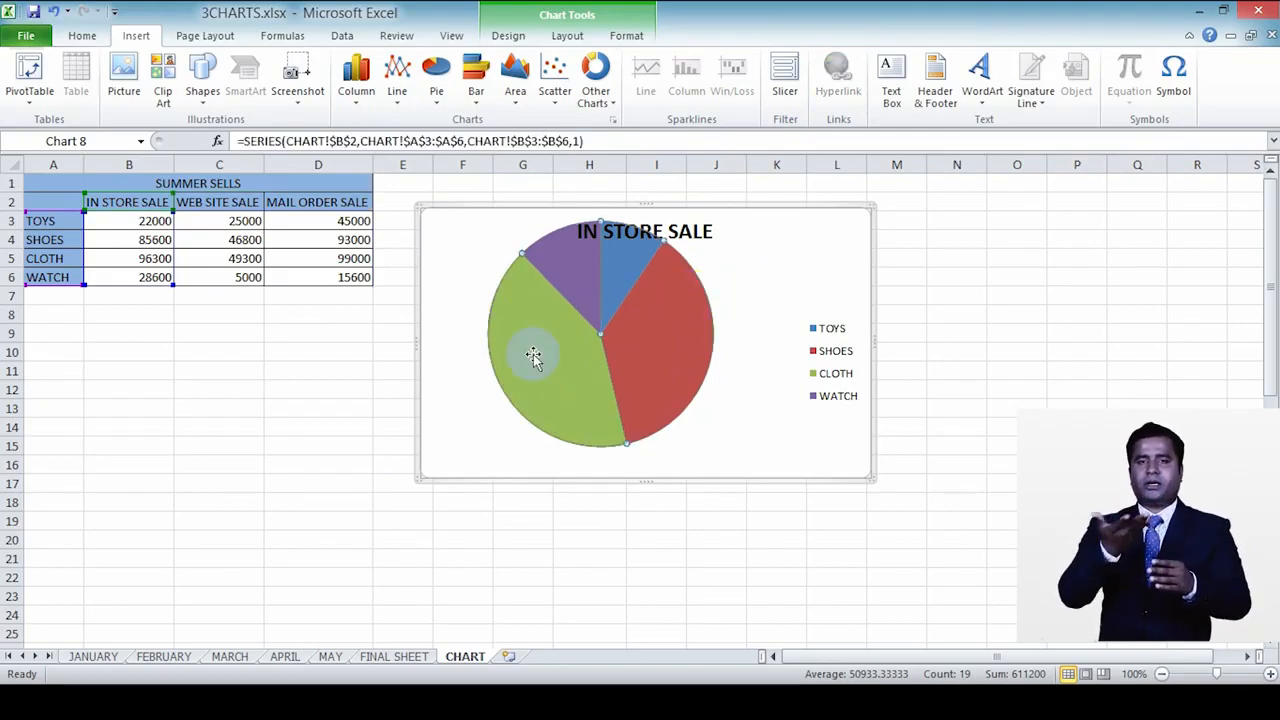
pyautogui.moveTo(519, 358)
pyautogui.mouseDown()
pyautogui.moveTo(491, 363)
pyautogui.moveTo(517, 369)
pyautogui.mouseUp()
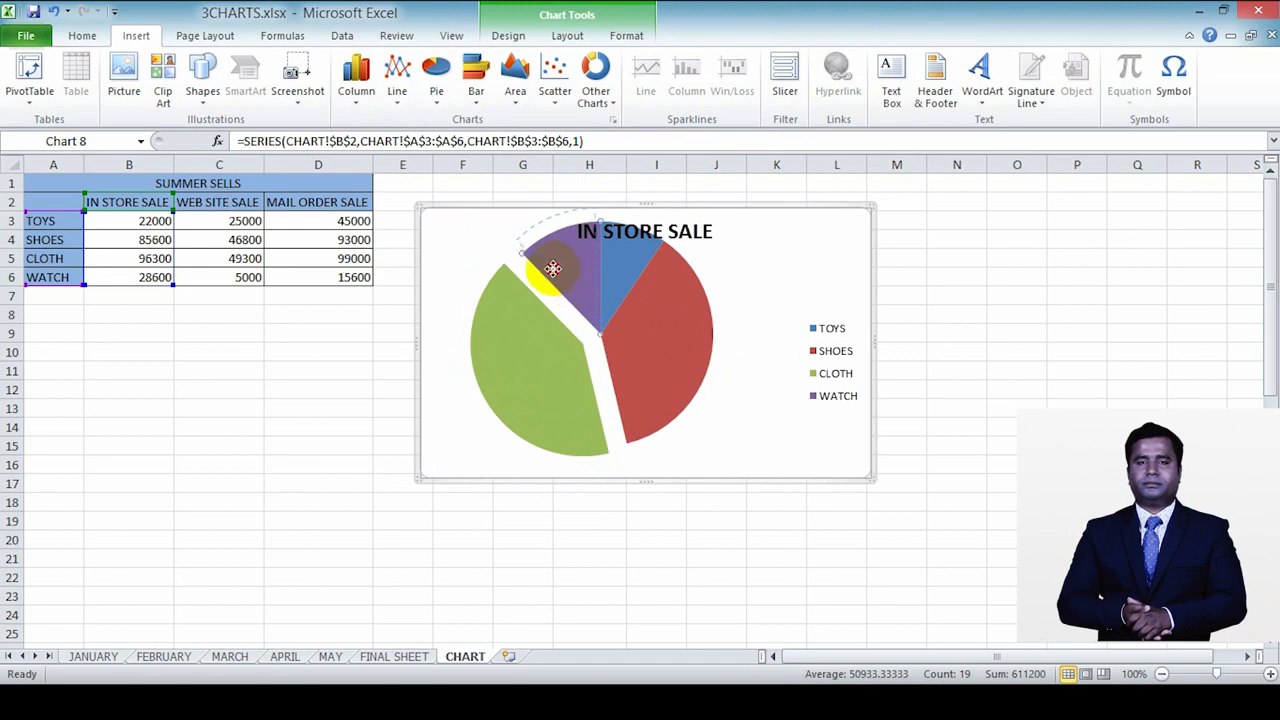
pyautogui.moveTo(546, 276); pyautogui.dragTo(640, 247)
pyautogui.moveTo(683, 337); pyautogui.dragTo(710, 347)
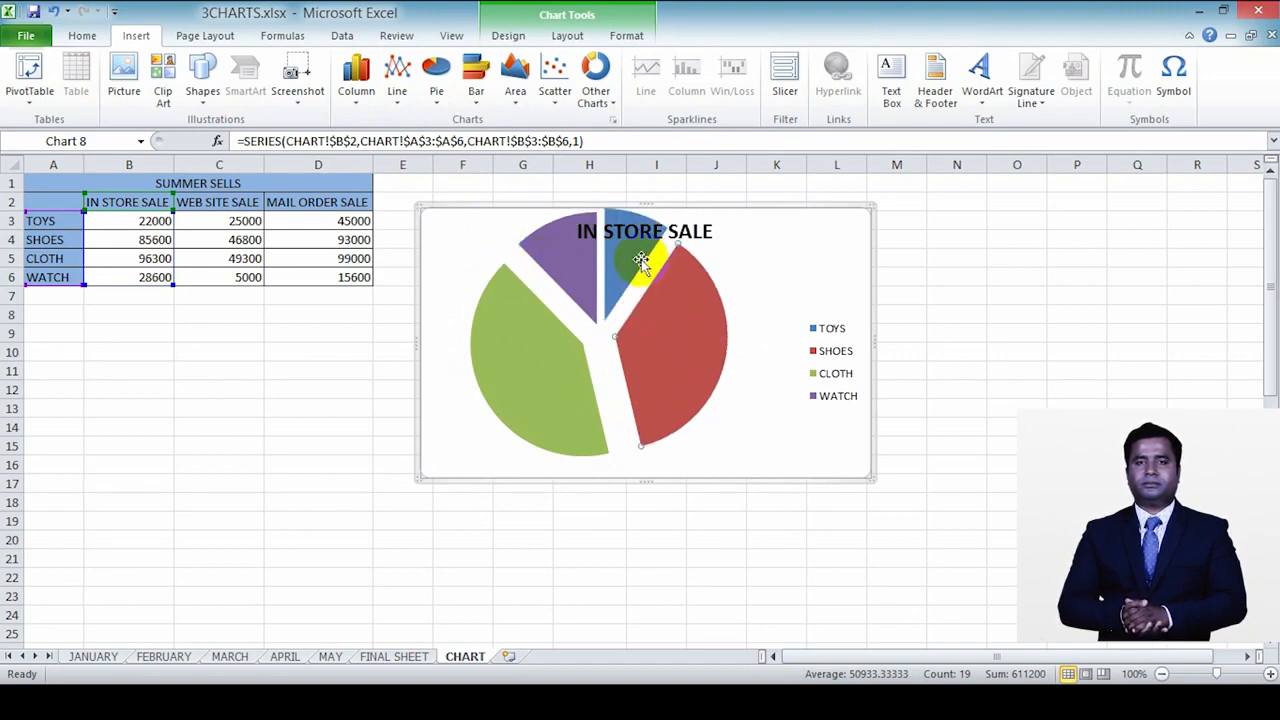
# Step: Move the separated slices back together into a whole pie and nudge the chart slightly
pyautogui.moveTo(638, 270); pyautogui.dragTo(582, 300)
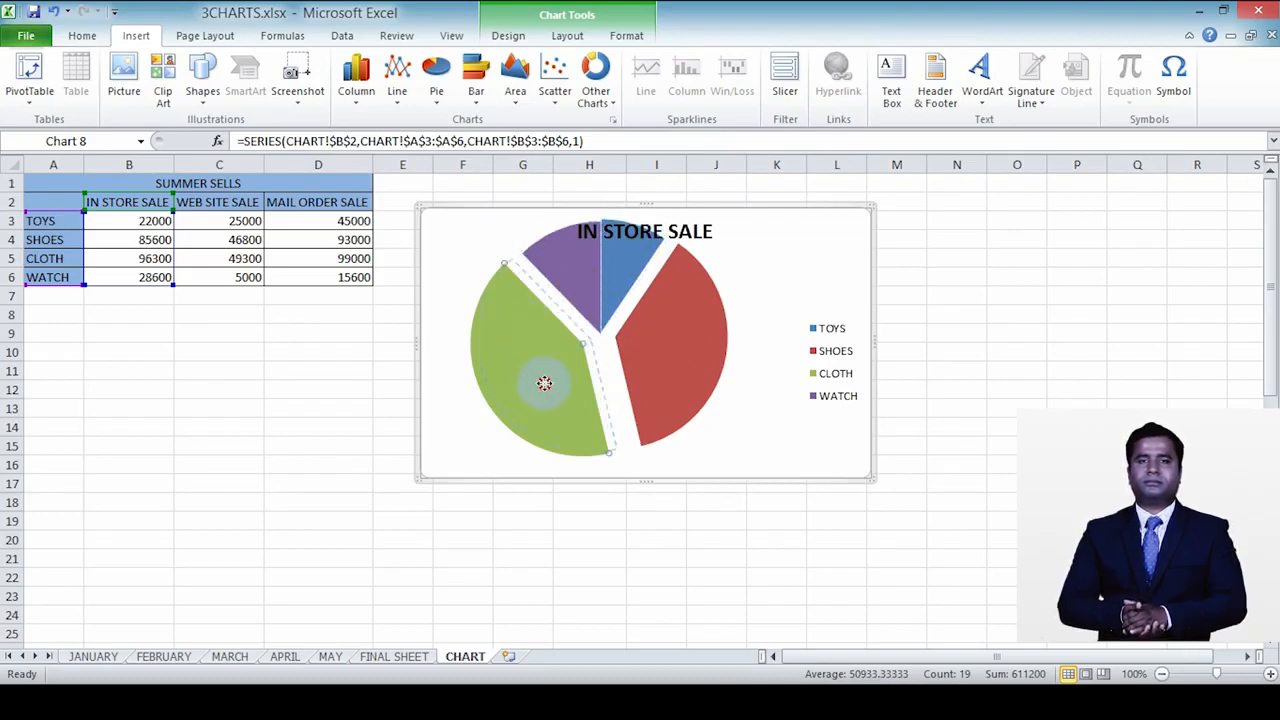
pyautogui.moveTo(557, 380); pyautogui.dragTo(557, 385)
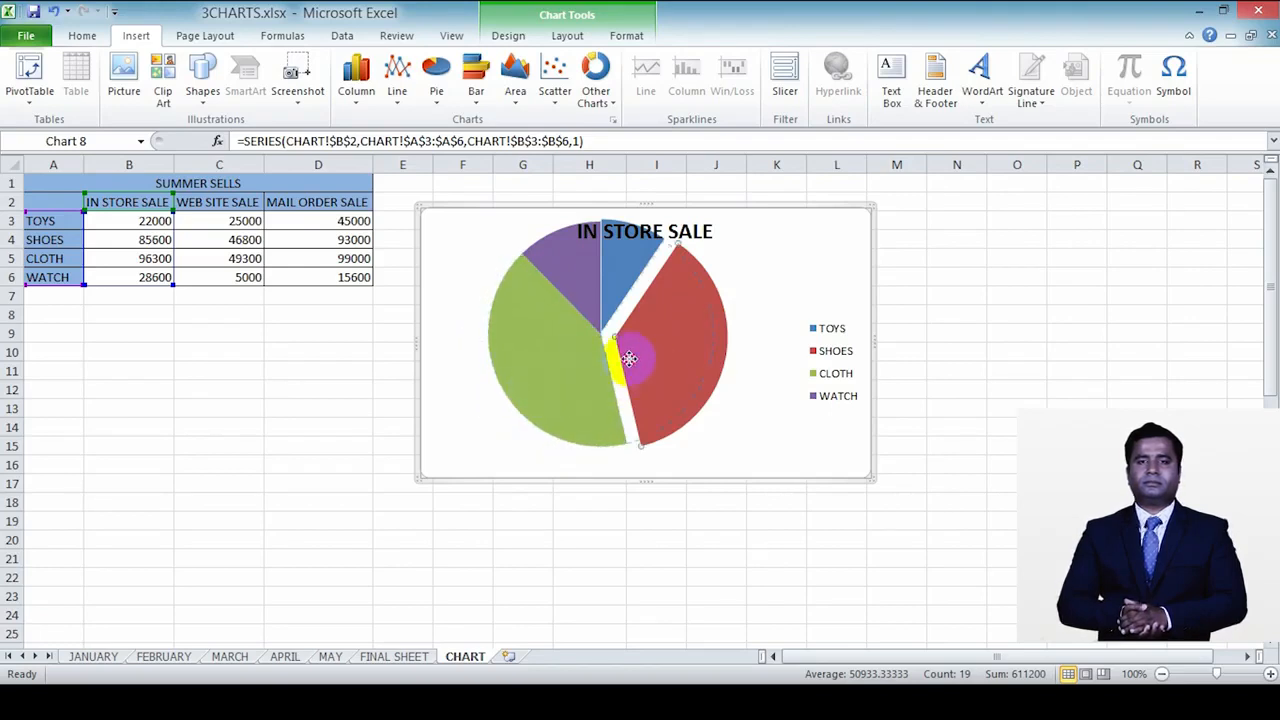
pyautogui.moveTo(629, 360); pyautogui.dragTo(614, 360)
pyautogui.click(622, 254)
pyautogui.moveTo(743, 266)
pyautogui.mouseDown()
pyautogui.moveTo(743, 300)
pyautogui.moveTo(739, 269)
pyautogui.mouseUp()
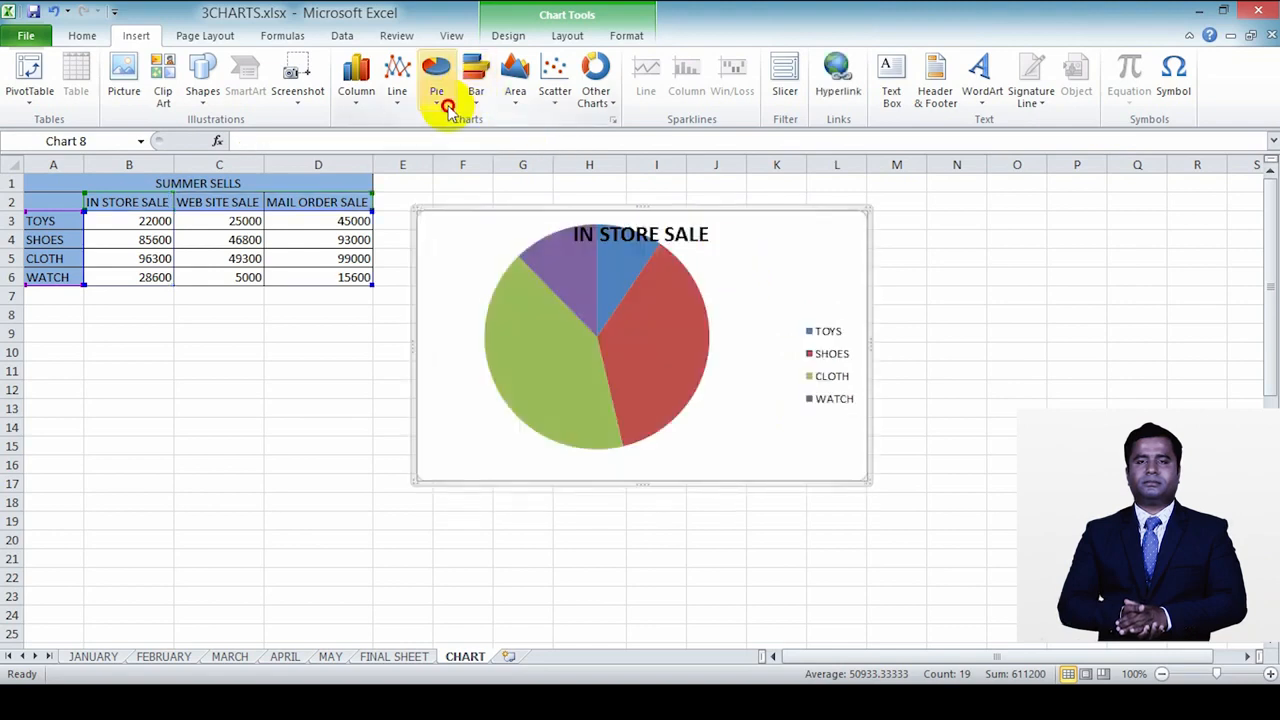
# Step: Change the chart to the 2-D bar-of-pie type and pull its three main pie slices apart
pyautogui.click(436, 82)
pyautogui.click(444, 214)
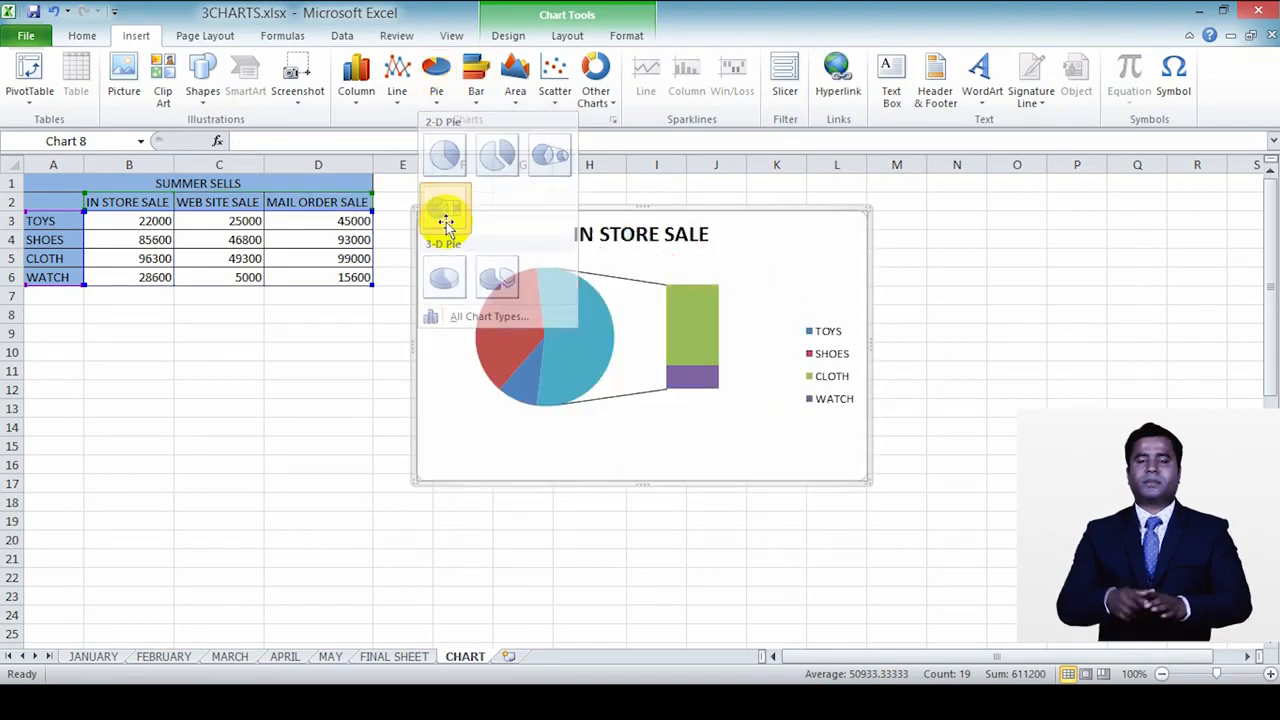
pyautogui.click(700, 328)
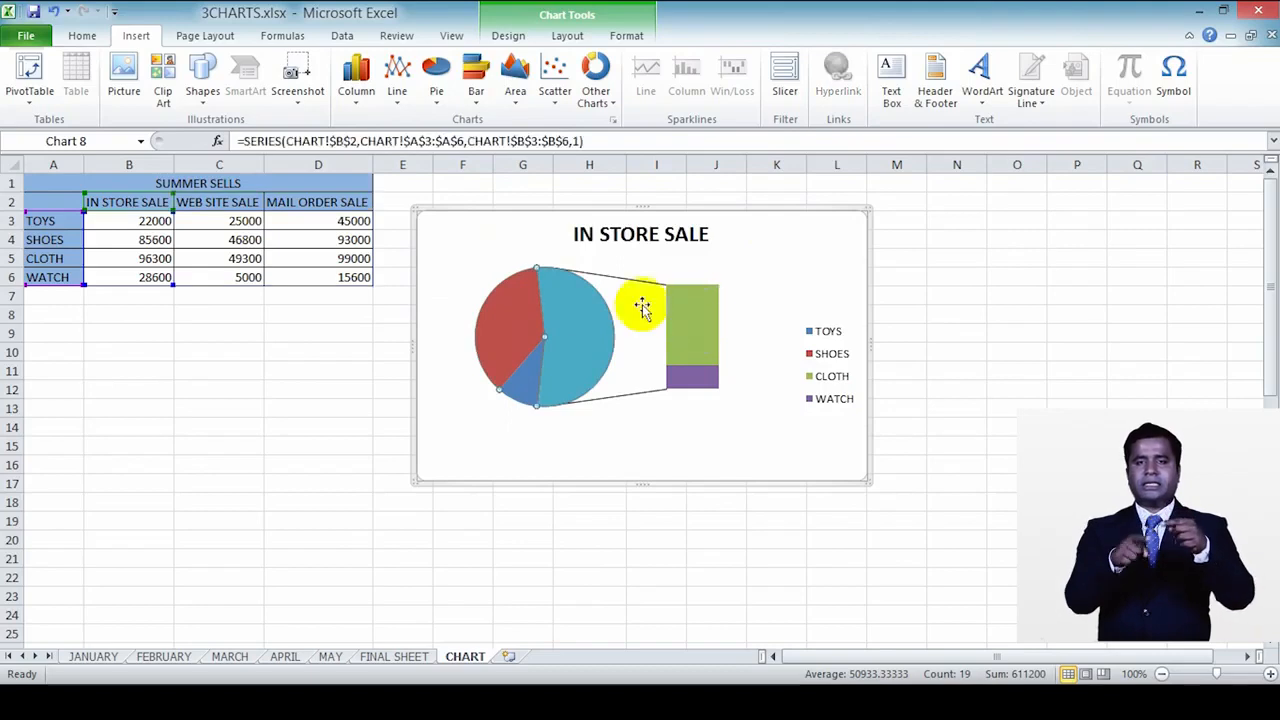
pyautogui.moveTo(614, 314); pyautogui.dragTo(605, 317)
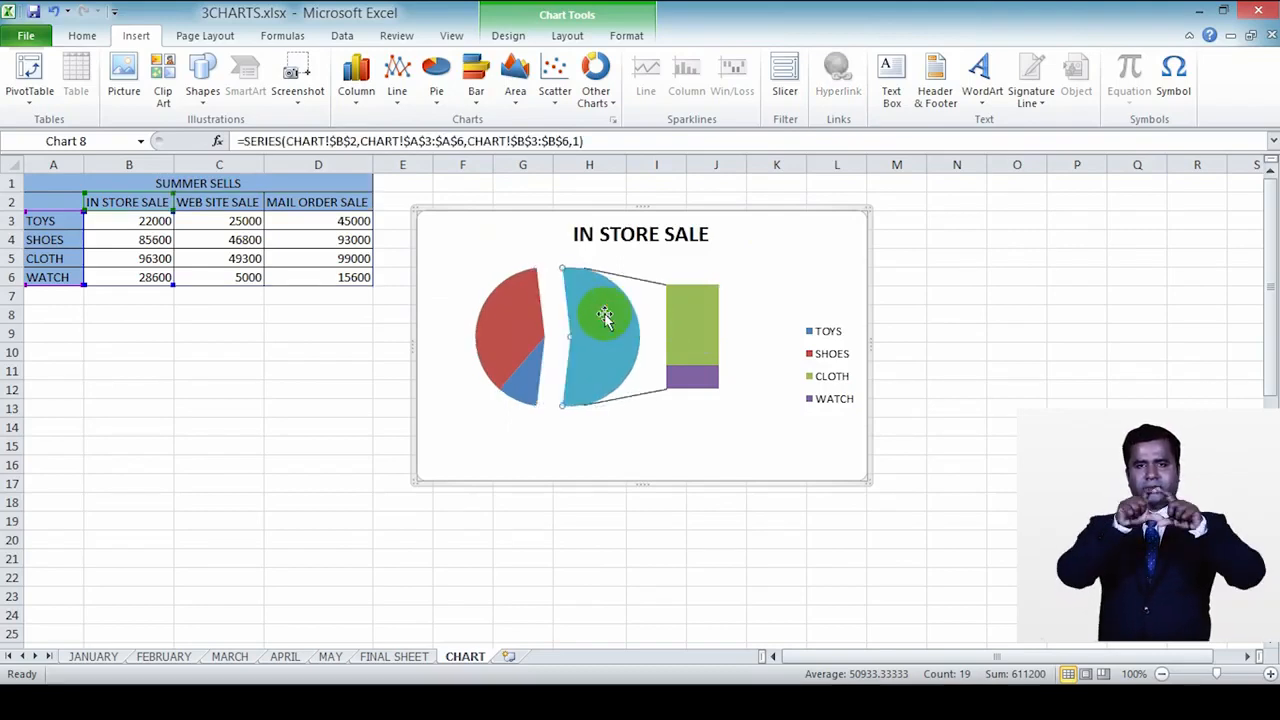
pyautogui.moveTo(512, 328); pyautogui.dragTo(502, 305)
pyautogui.moveTo(538, 377); pyautogui.dragTo(538, 395)
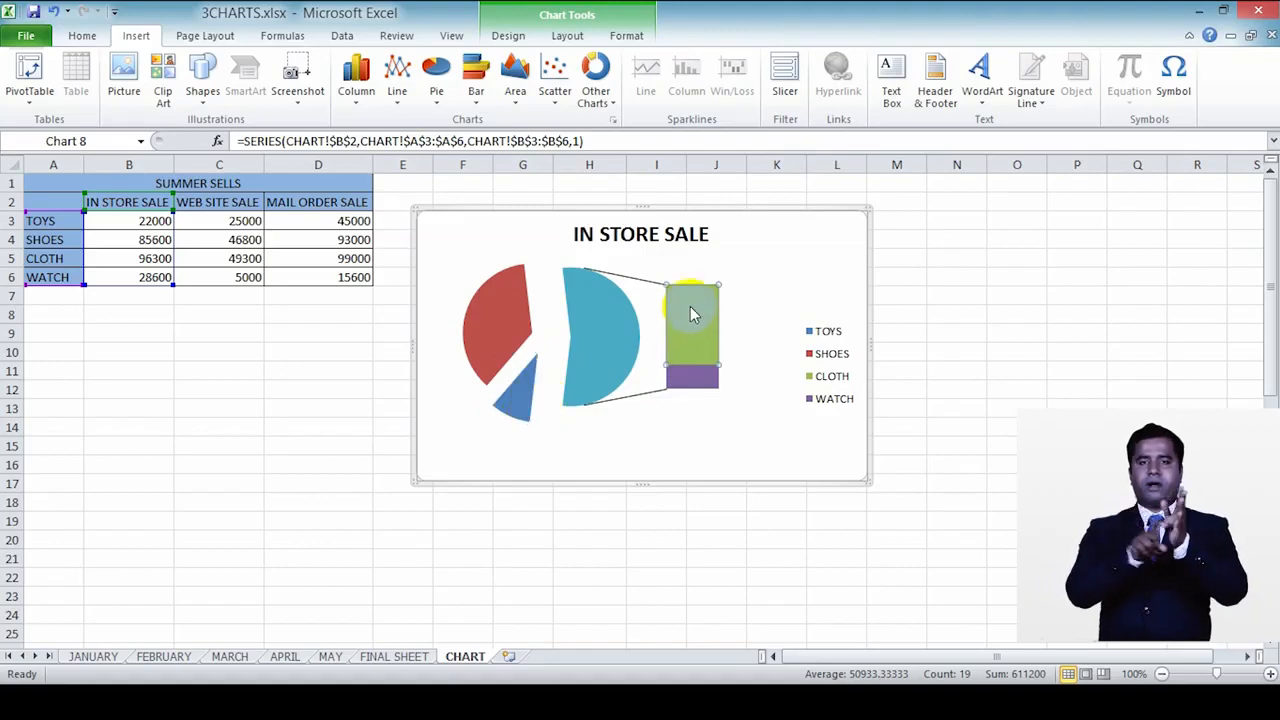
# Step: Apply the chart layout with a legend below the title and percentage labels, and move the plot area up and to the right
pyautogui.doubleClick(700, 376)
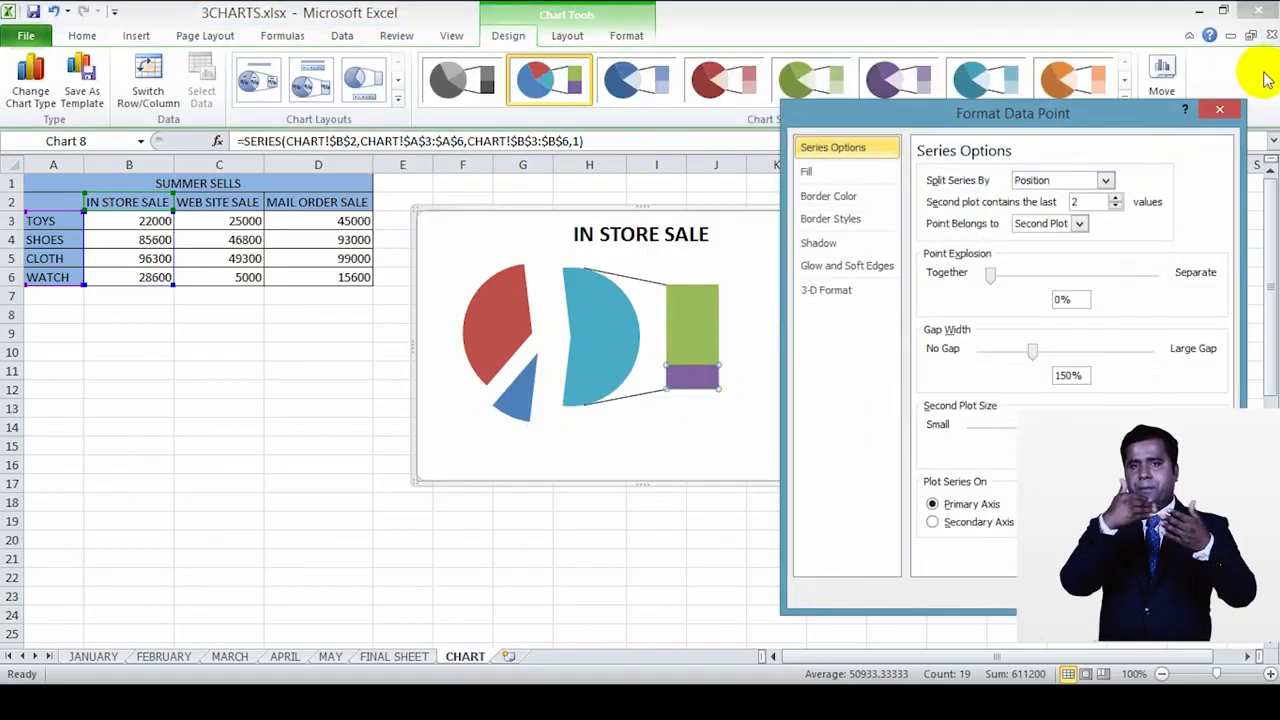
pyautogui.click(1220, 110)
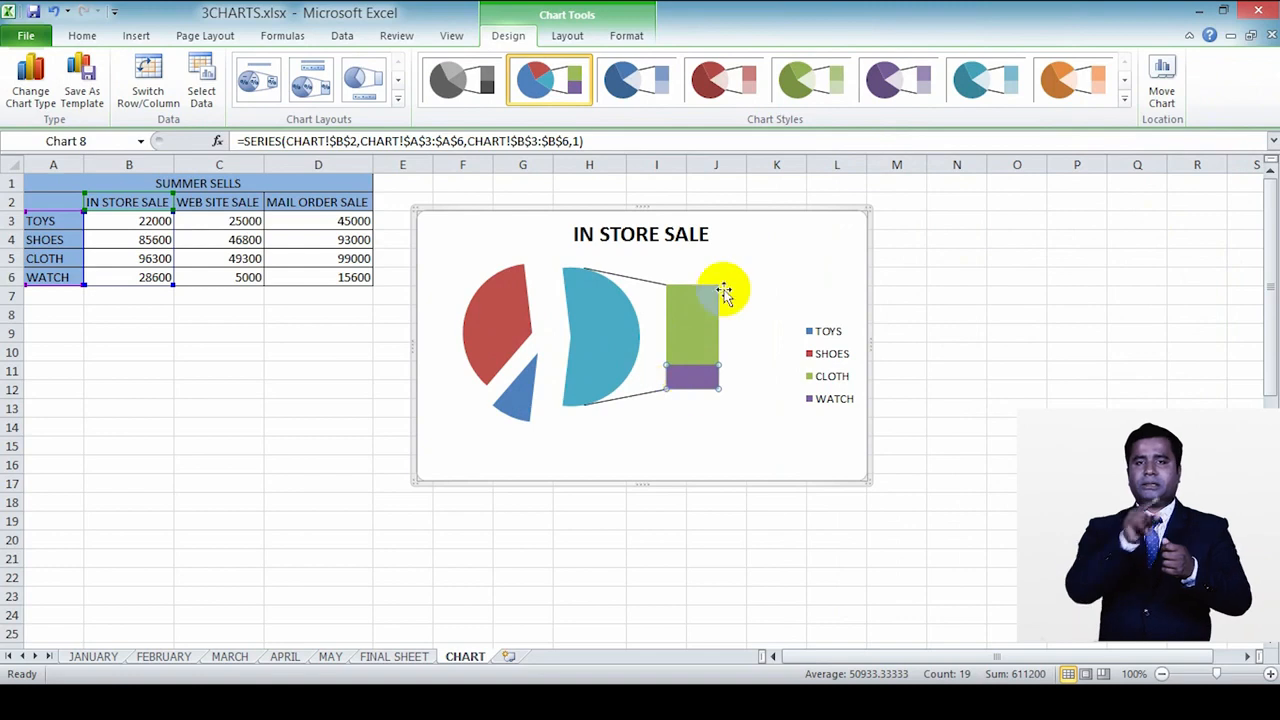
pyautogui.click(308, 84)
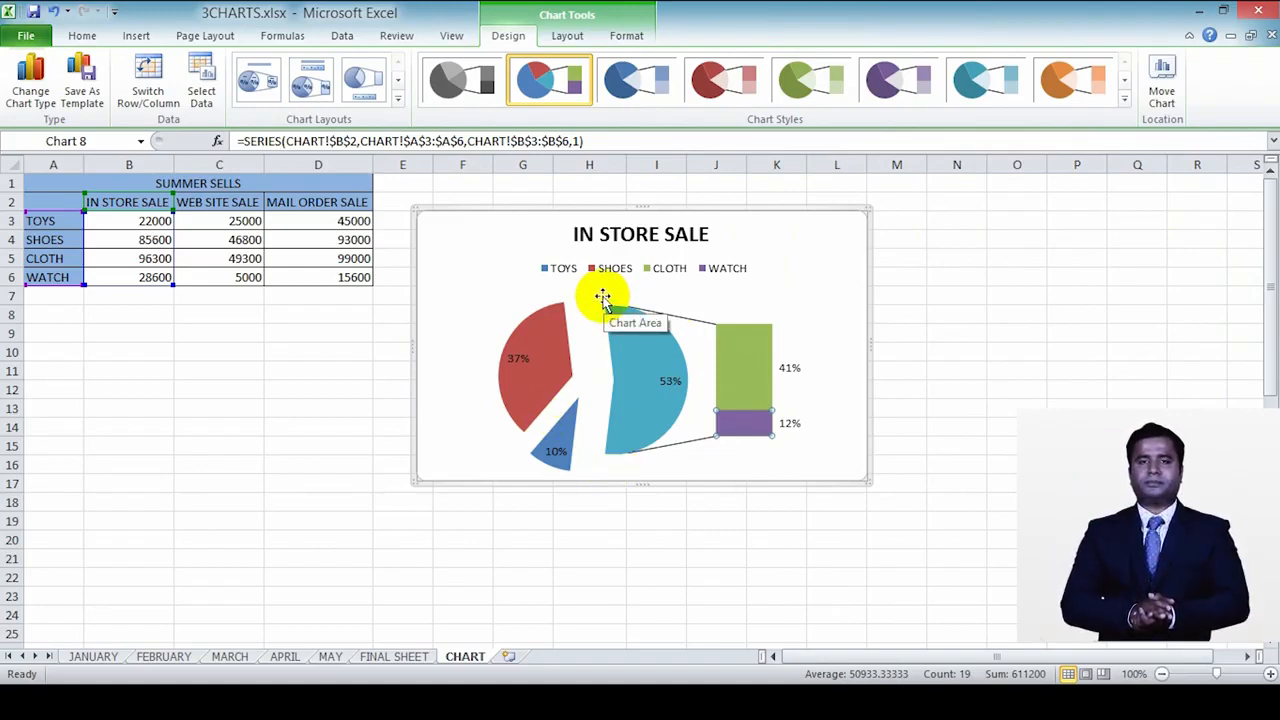
pyautogui.click(547, 443)
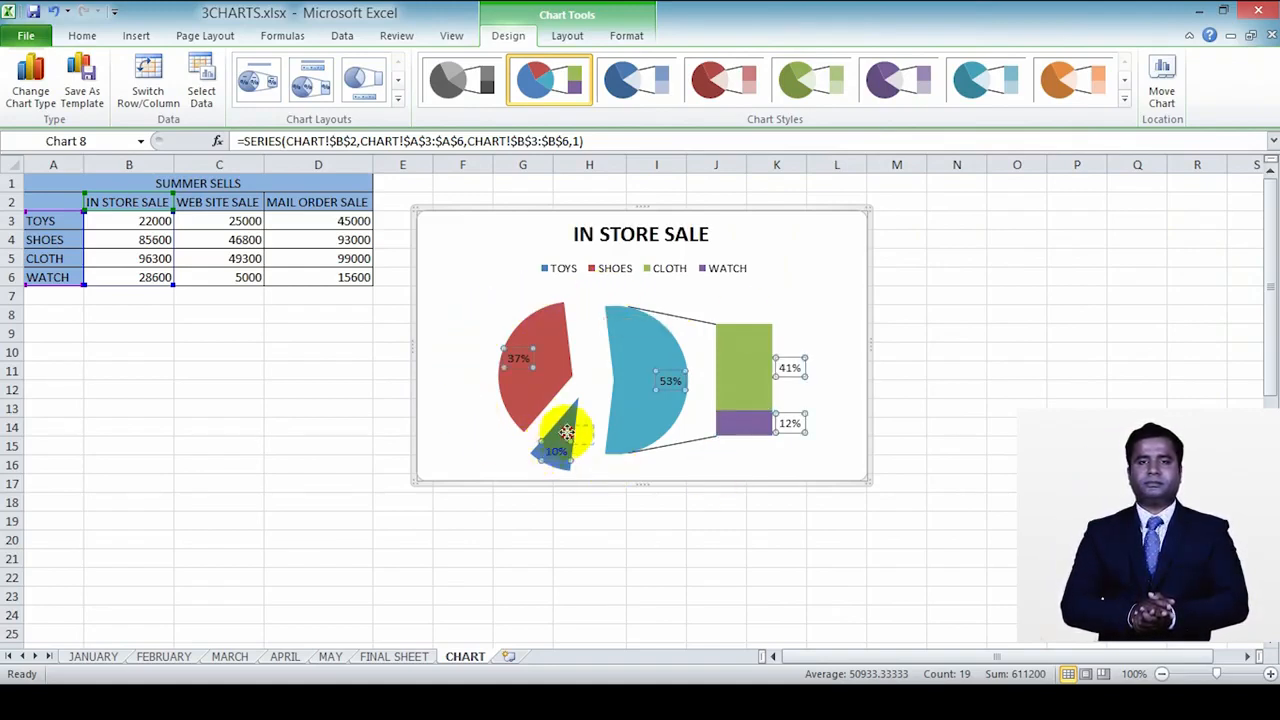
pyautogui.click(567, 432)
pyautogui.moveTo(566, 430); pyautogui.dragTo(588, 420)
pyautogui.click(800, 245)
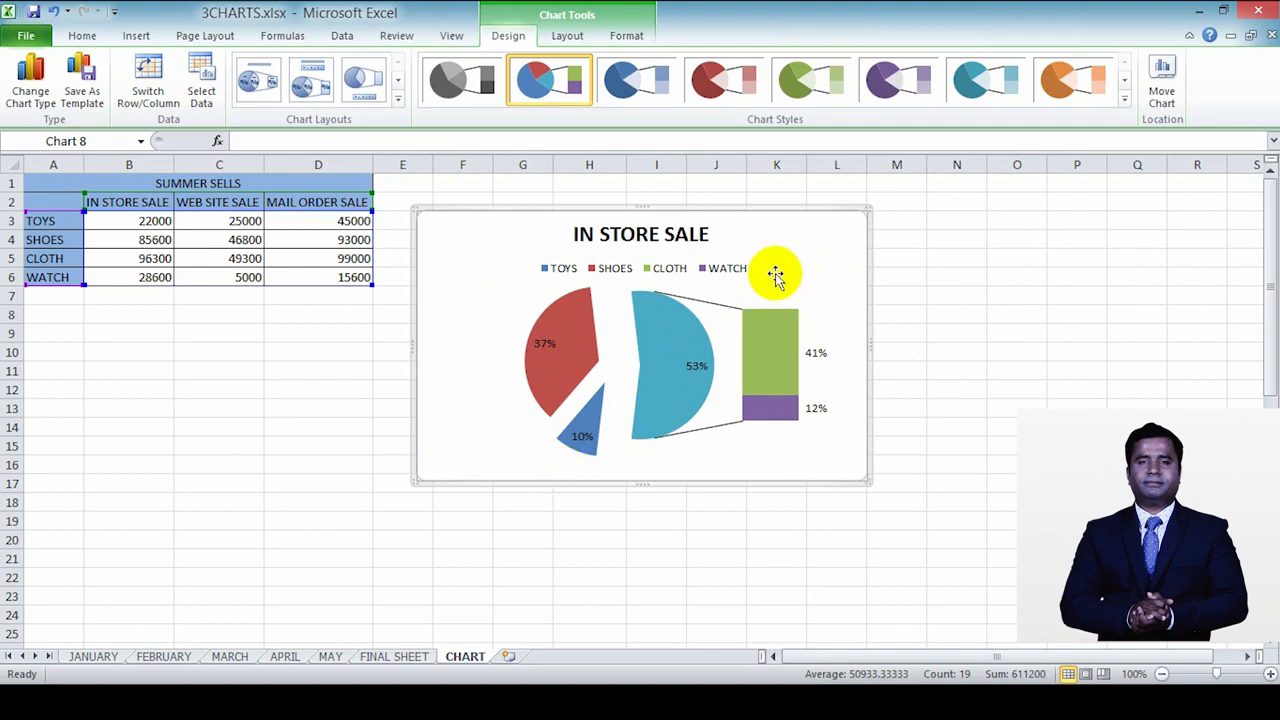
# Step: Change the bar-of-pie chart to a doughnut chart and enlarge its plot area
pyautogui.click(145, 37)
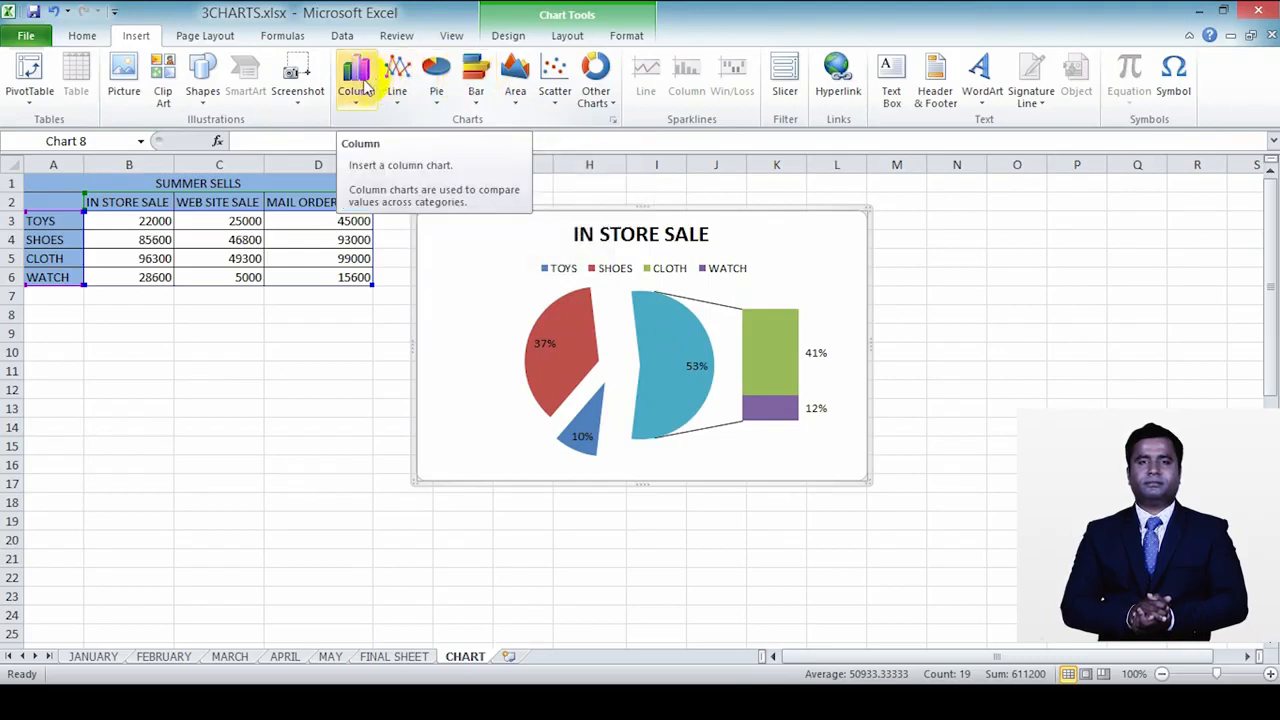
pyautogui.click(400, 92)
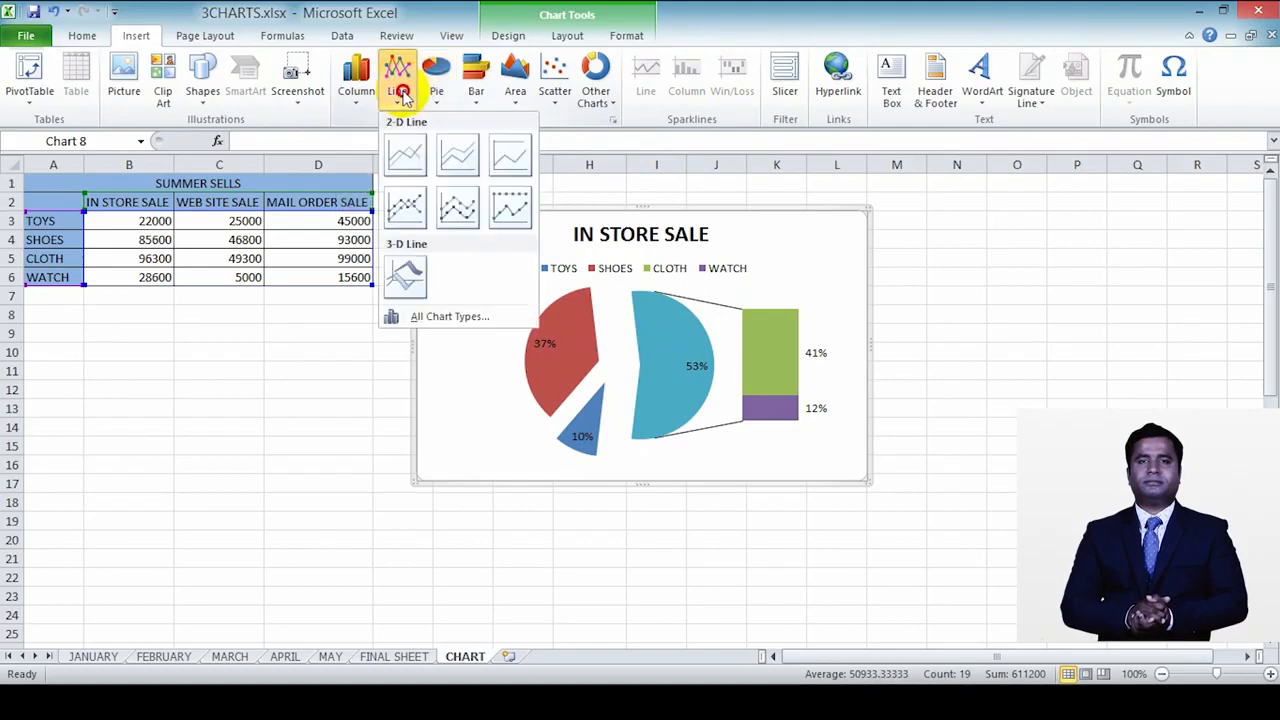
pyautogui.click(608, 98)
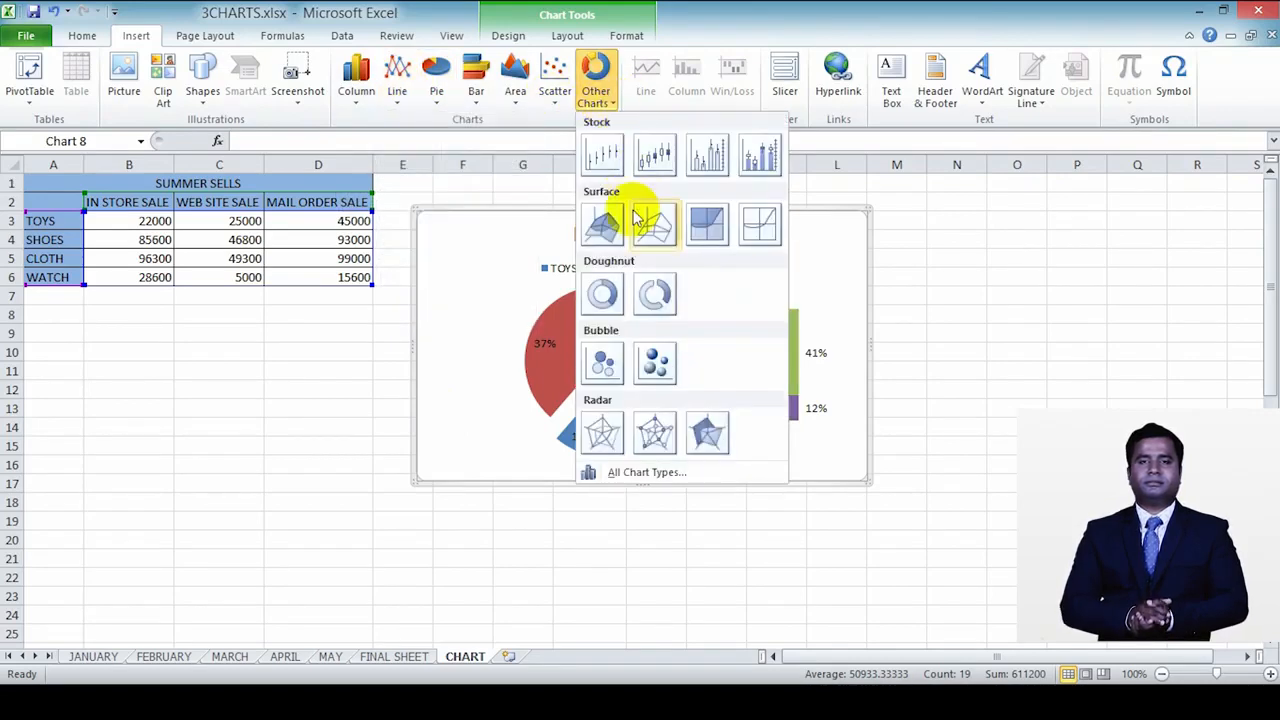
pyautogui.click(608, 292)
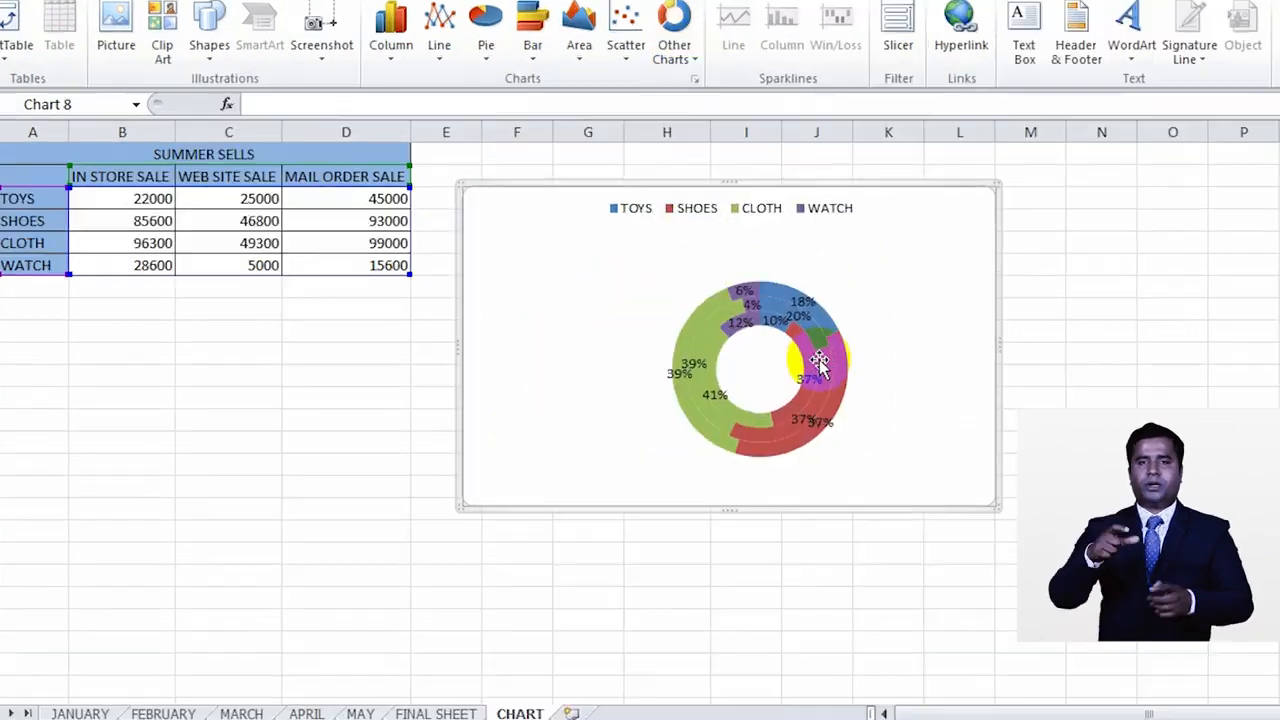
pyautogui.moveTo(718, 358)
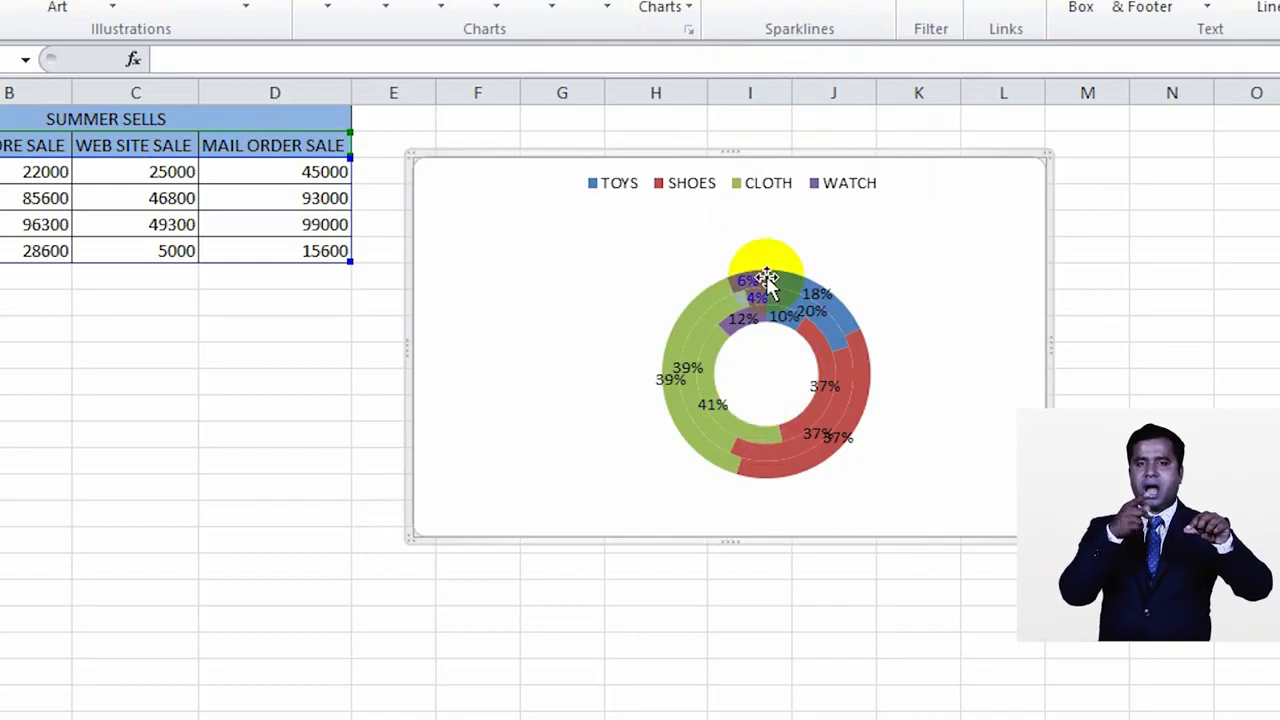
pyautogui.moveTo(812, 468)
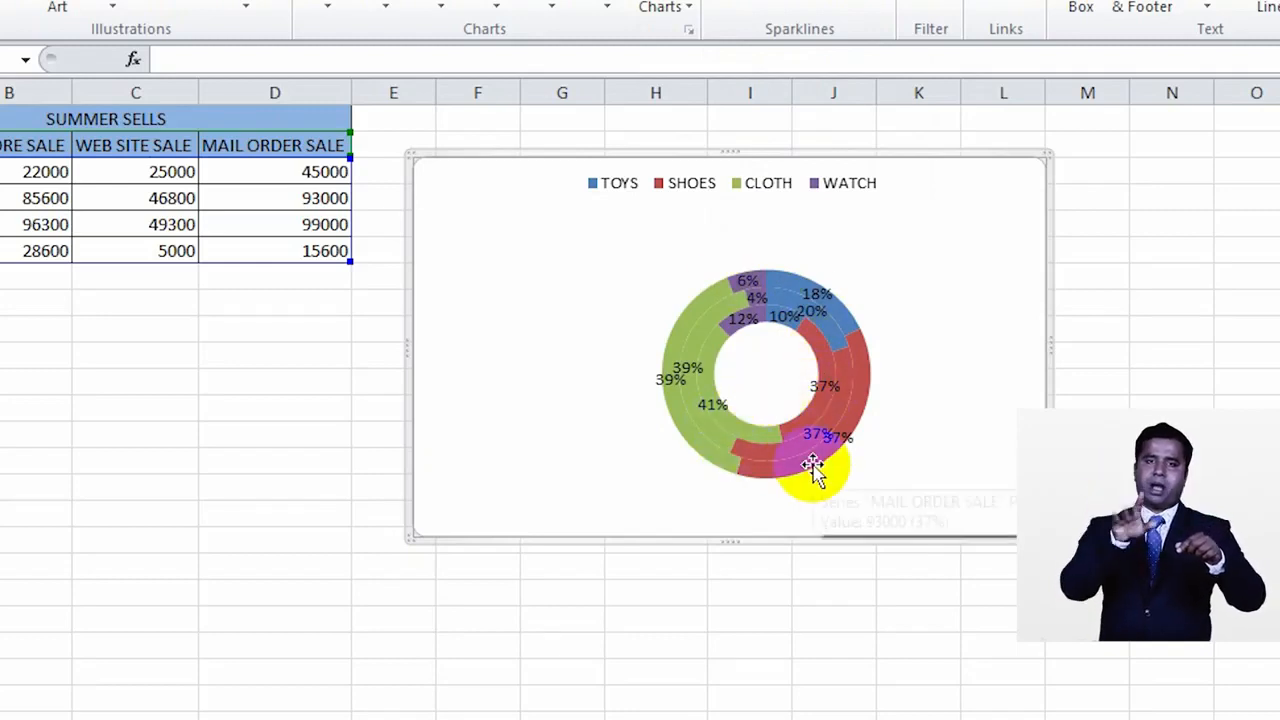
pyautogui.click(780, 386)
pyautogui.moveTo(664, 268); pyautogui.dragTo(620, 249)
pyautogui.click(727, 297)
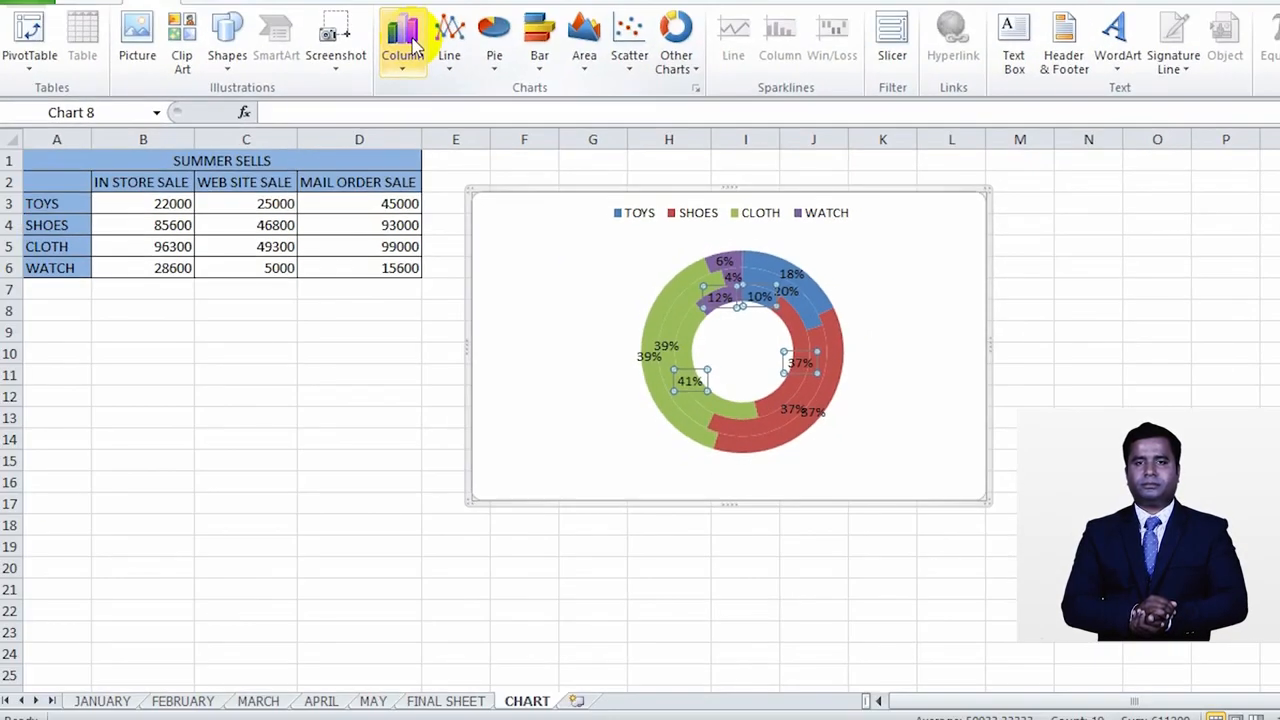
# Step: Change the doughnut to a 2-D clustered column chart and apply the layout with a chart title and side legend
pyautogui.click(343, 0)
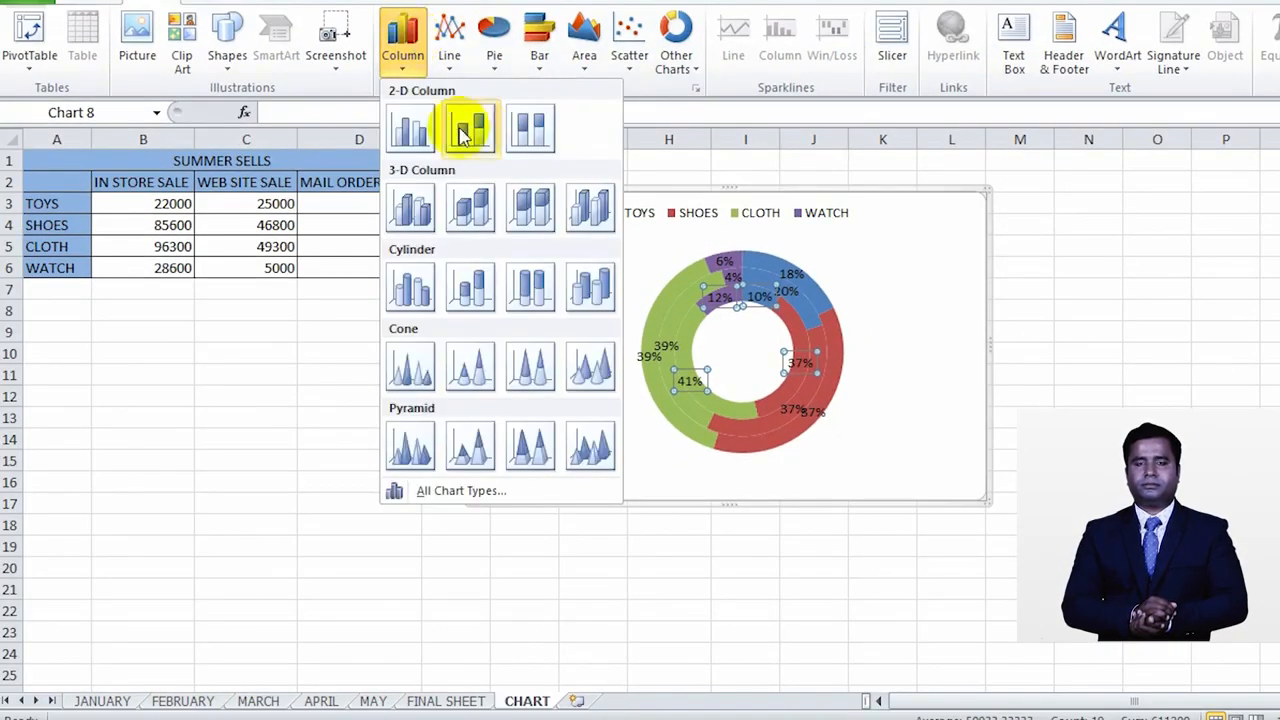
pyautogui.click(413, 128)
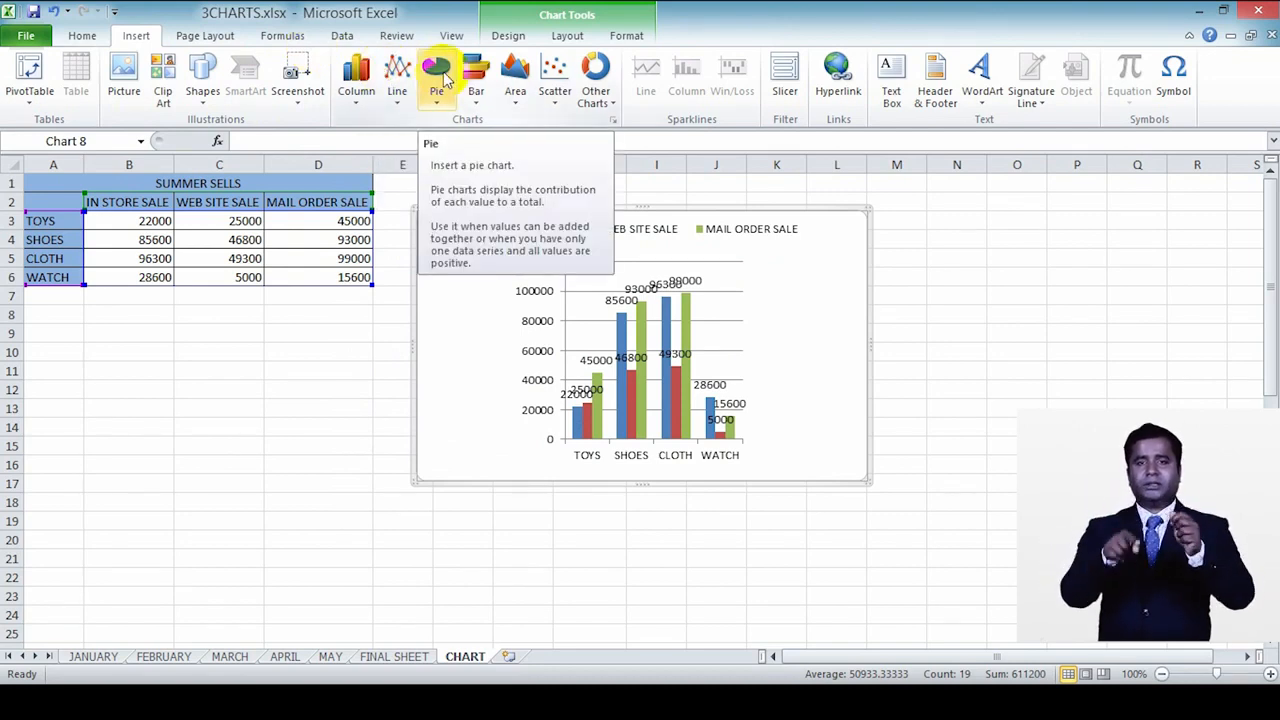
pyautogui.click(370, 95)
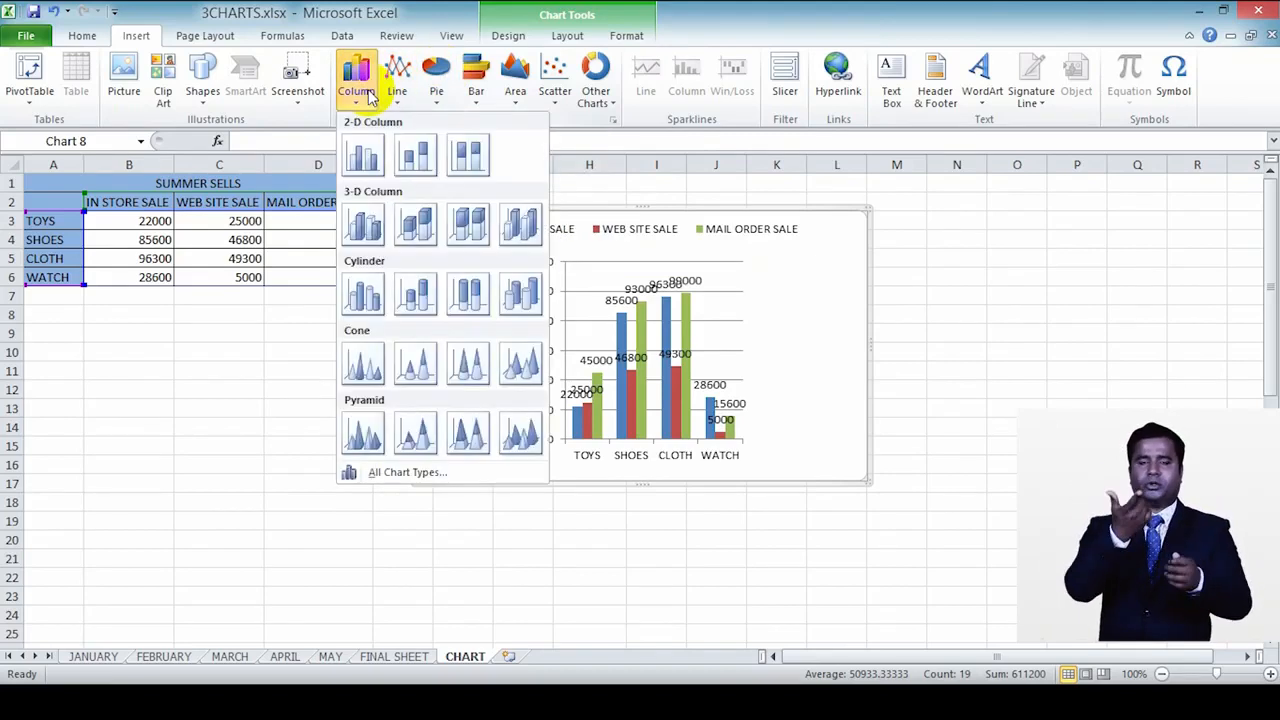
pyautogui.click(507, 38)
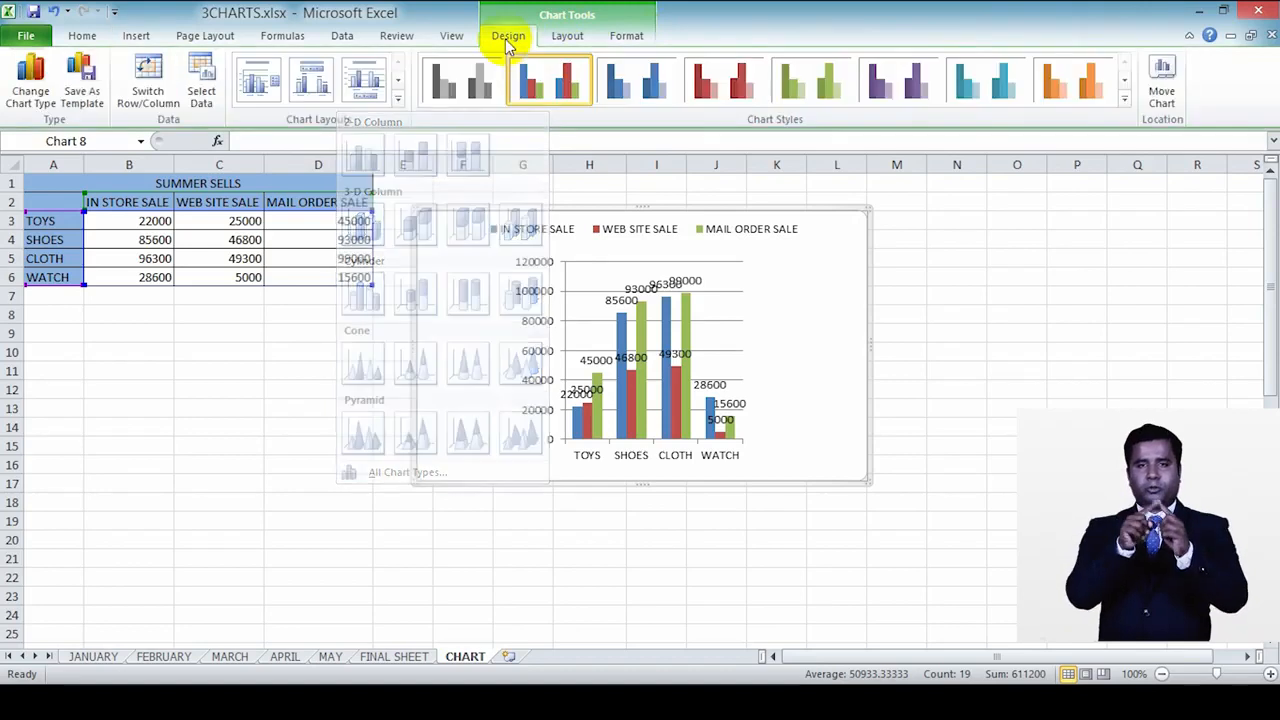
pyautogui.click(259, 90)
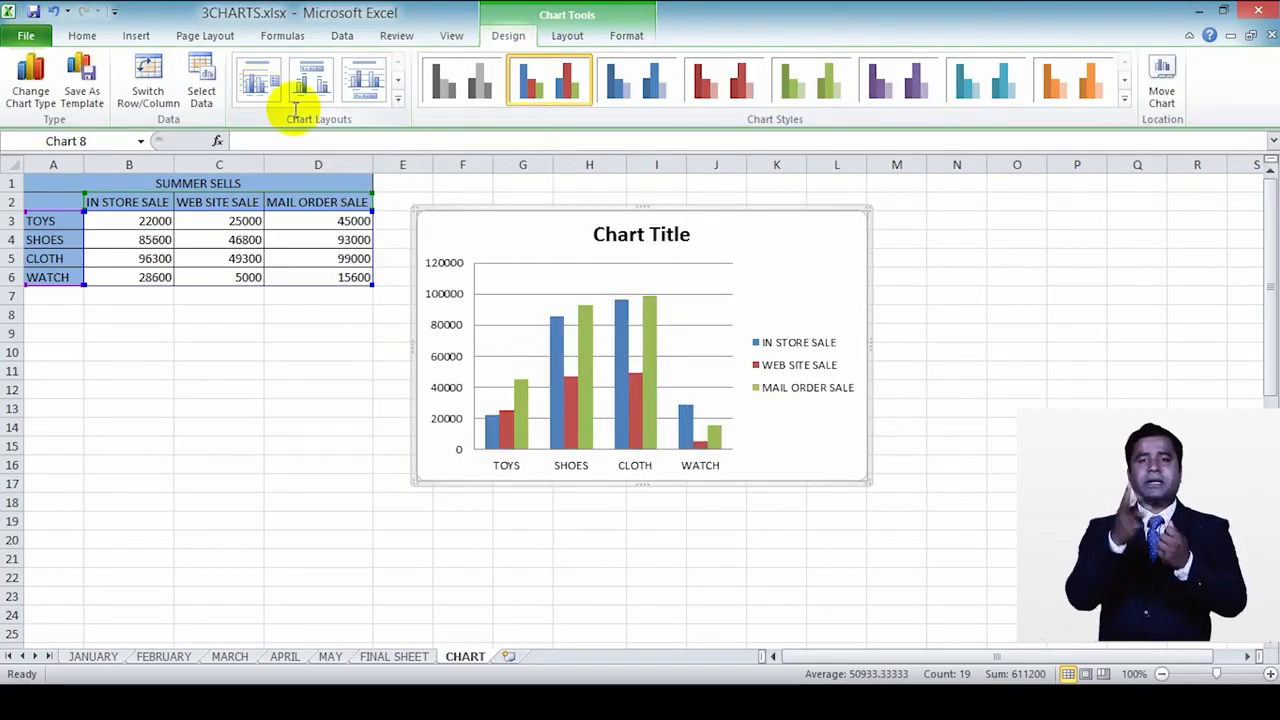